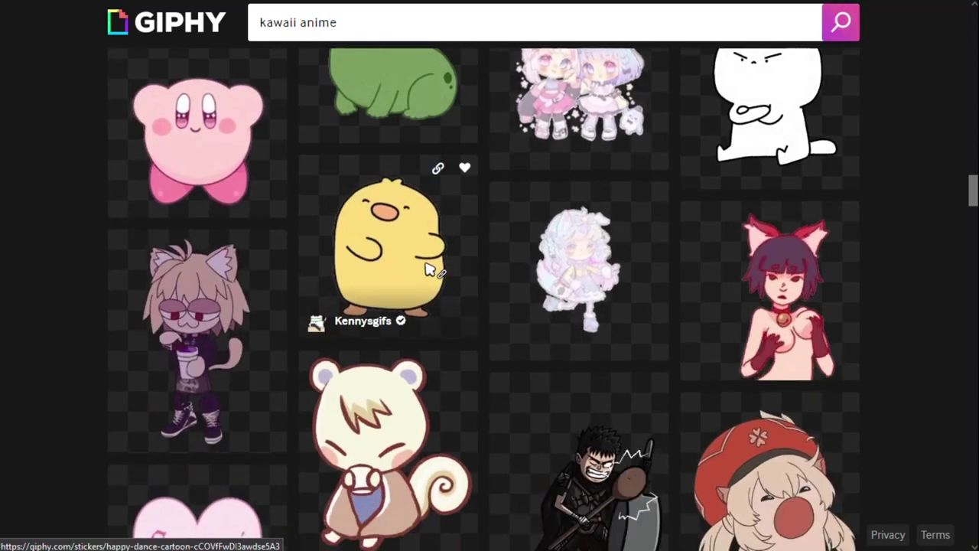
# Open the dancing yellow duck sticker from the results and save its image to the Desktop as "pato giphy.gif".
pyautogui.scroll(-1, 403, 227)
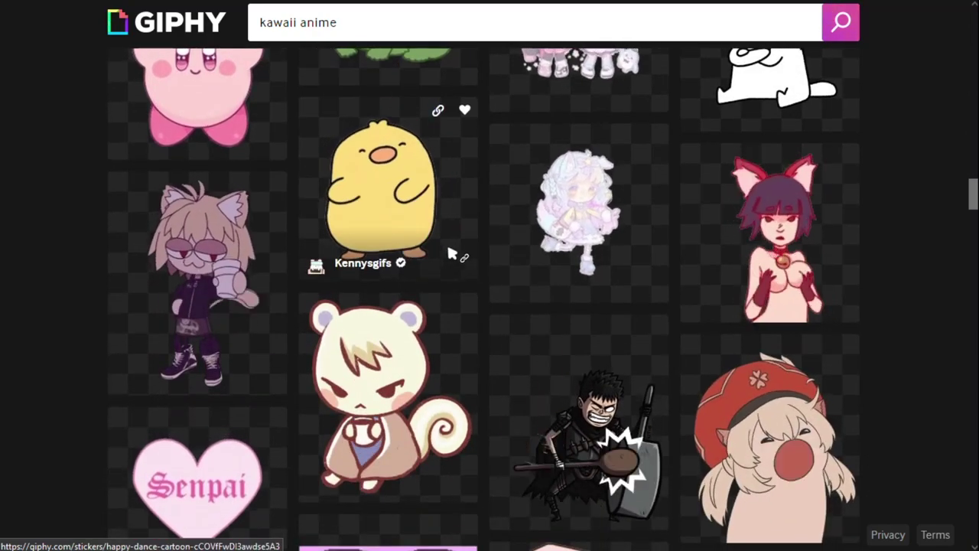
pyautogui.moveTo(439, 16)
pyautogui.click(573, 15)
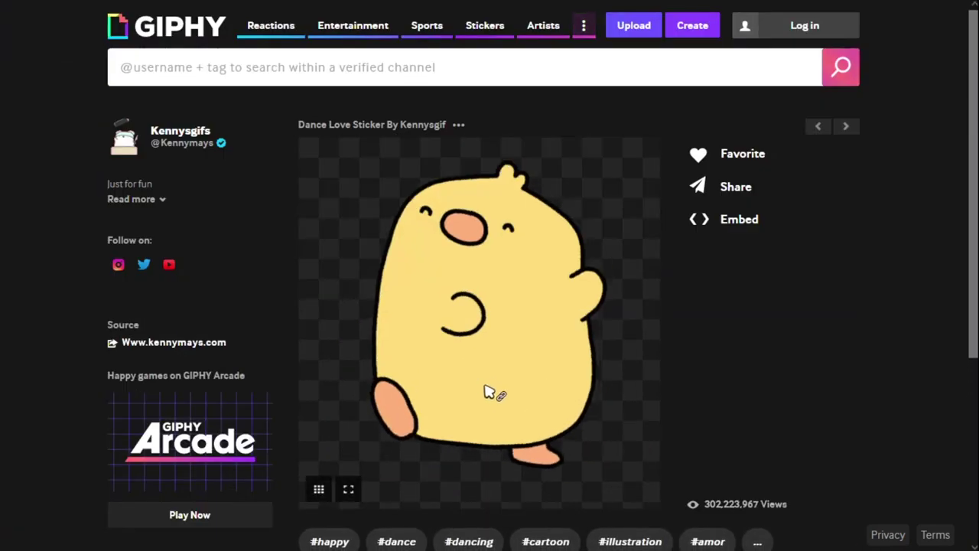
pyautogui.rightClick(461, 285)
pyautogui.click(530, 196)
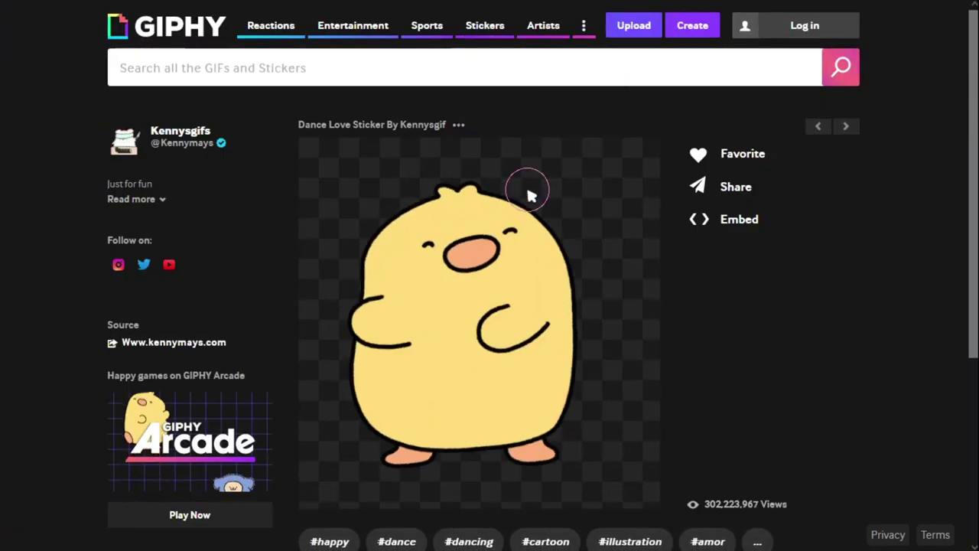
pyautogui.press('Home')
pyautogui.write('pato')
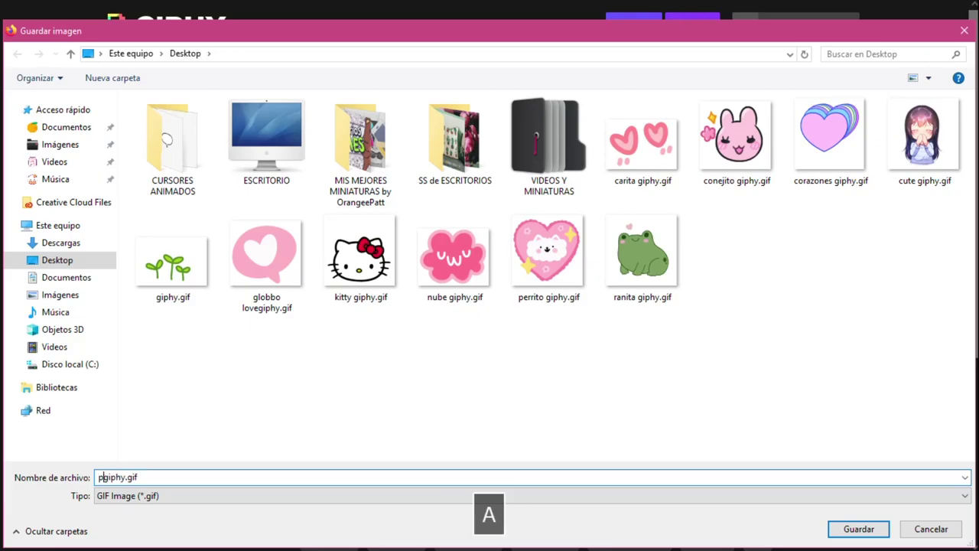
pyautogui.press('Return')
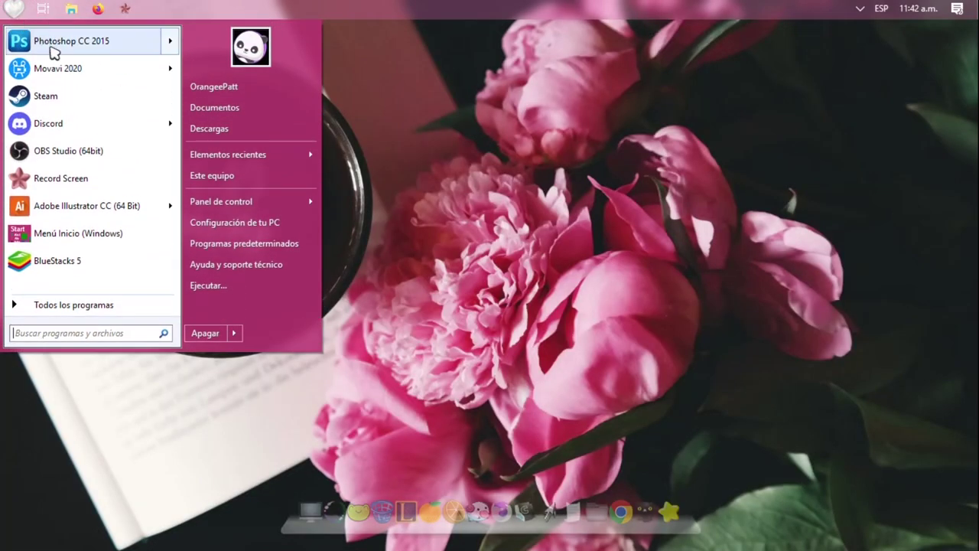
# Launch Movavi Video Editor Plus and import cute giphy.gif from the Escritorio folder into the new project.
pyautogui.click(68, 67)
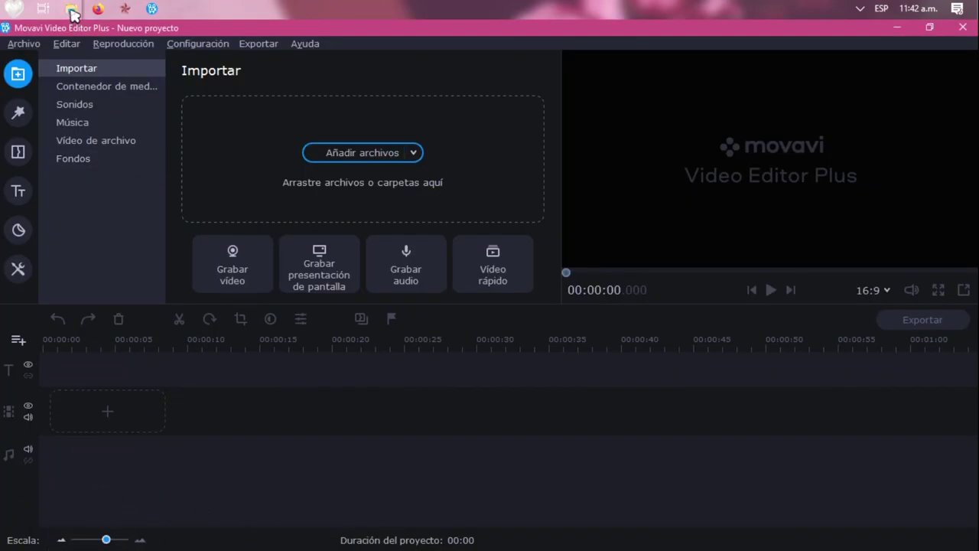
pyautogui.moveTo(72, 13)
pyautogui.click(196, 66)
pyautogui.click(189, 176)
pyautogui.scroll(-1, 554, 261)
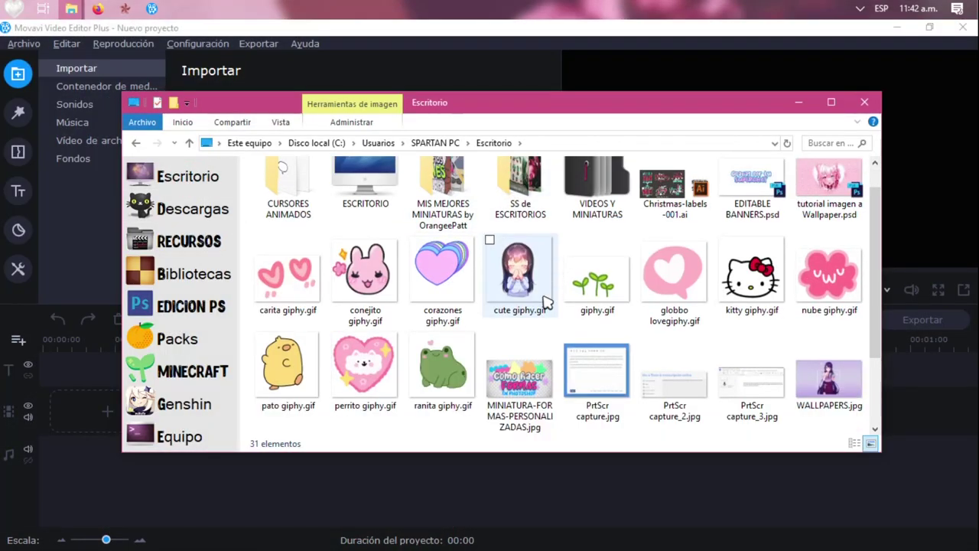
pyautogui.moveTo(549, 303); pyautogui.dragTo(449, 90)
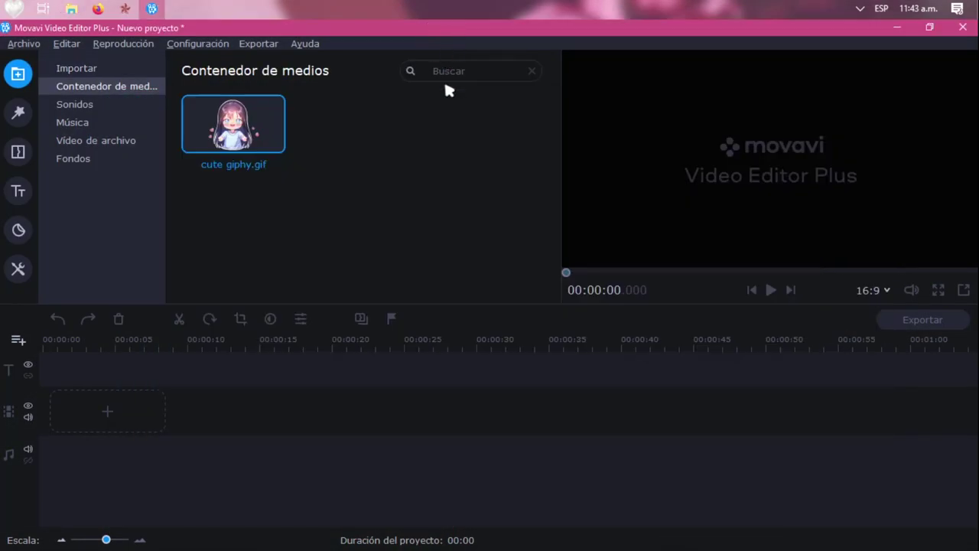
# Import the green background image GREEN.png from the VIDEOS Y MINIATURAS folder into the project's media.
pyautogui.click(71, 11)
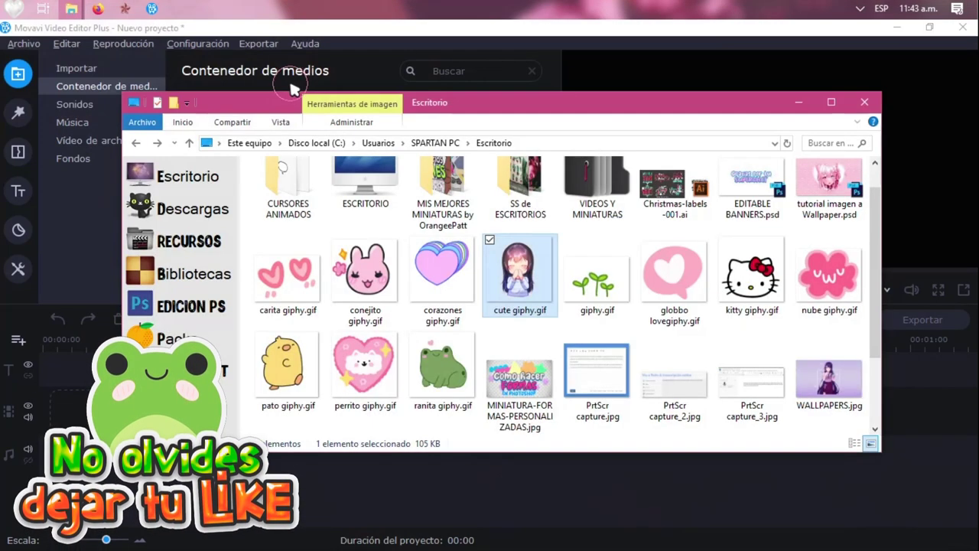
pyautogui.doubleClick(589, 195)
pyautogui.scroll(-5, 626, 242)
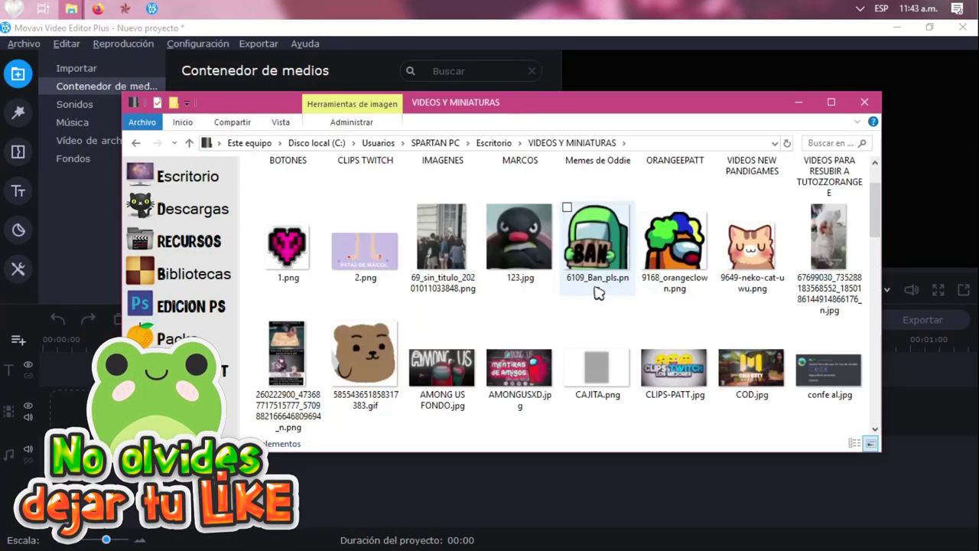
pyautogui.moveTo(597, 271); pyautogui.dragTo(472, 79)
pyautogui.click(494, 143)
pyautogui.click(797, 102)
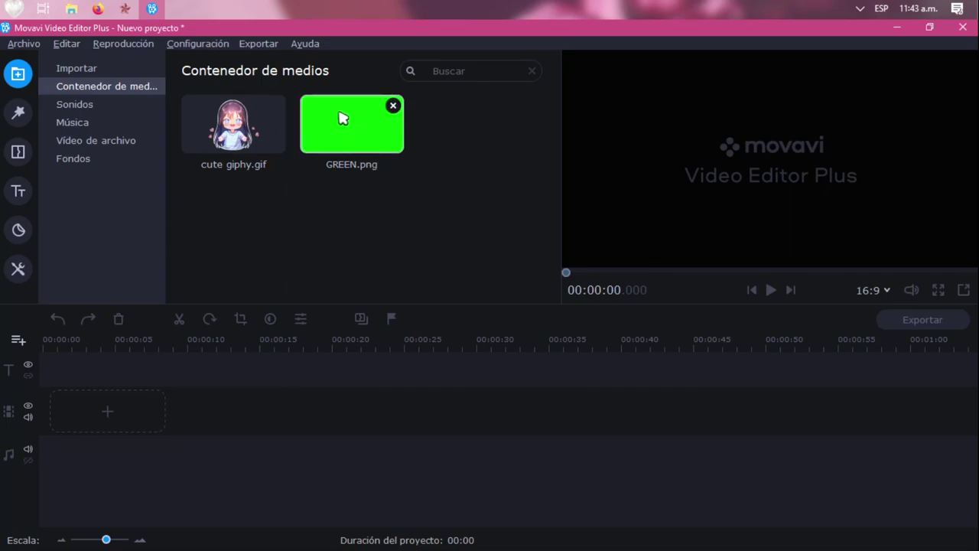
# Place GREEN.png at the start of the main video track.
pyautogui.click(153, 160)
pyautogui.click(104, 88)
pyautogui.moveTo(319, 122); pyautogui.dragTo(219, 215)
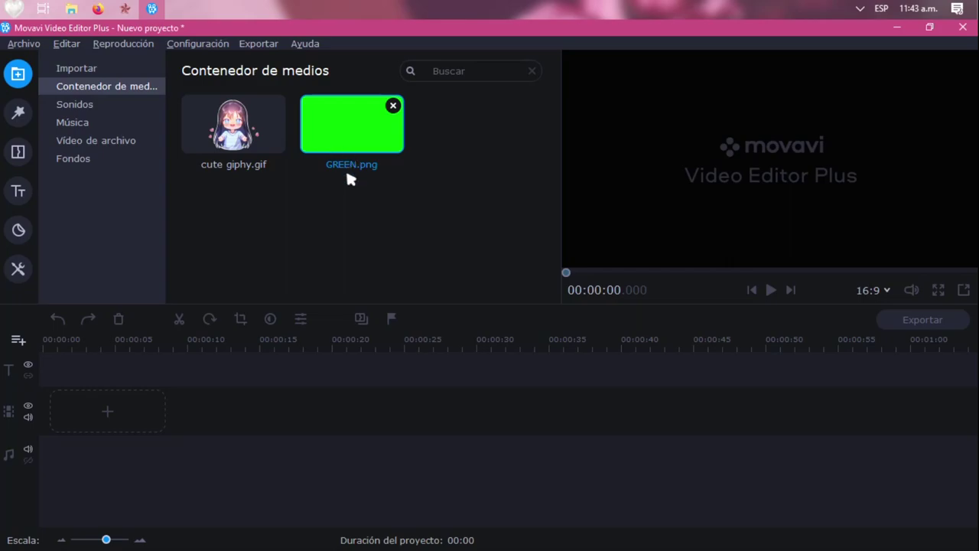
pyautogui.click(375, 201)
pyautogui.moveTo(353, 132); pyautogui.dragTo(119, 413)
# Extend the green background clip on the timeline to about 8 seconds.
pyautogui.scroll(3, 120, 409)
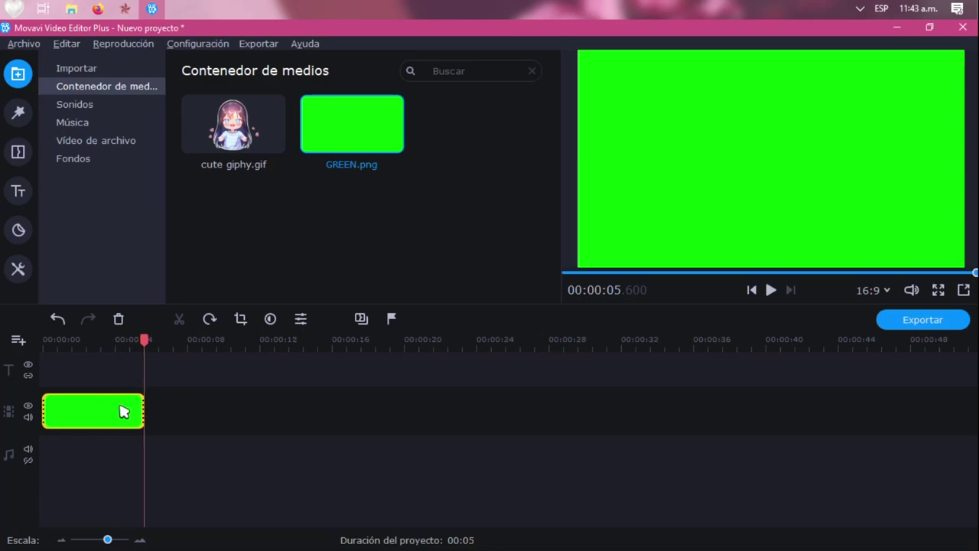
pyautogui.scroll(1, 124, 411)
pyautogui.scroll(-3, 123, 410)
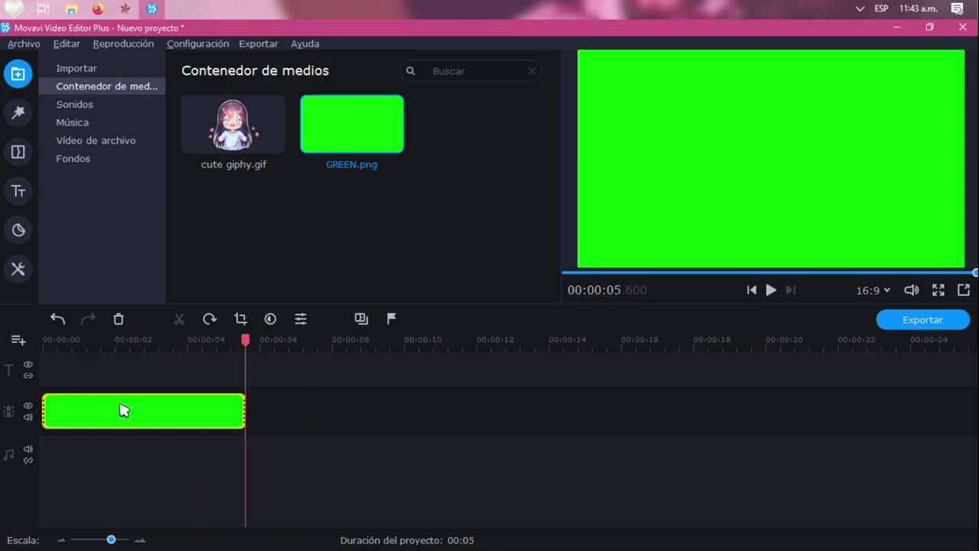
pyautogui.scroll(3, 122, 411)
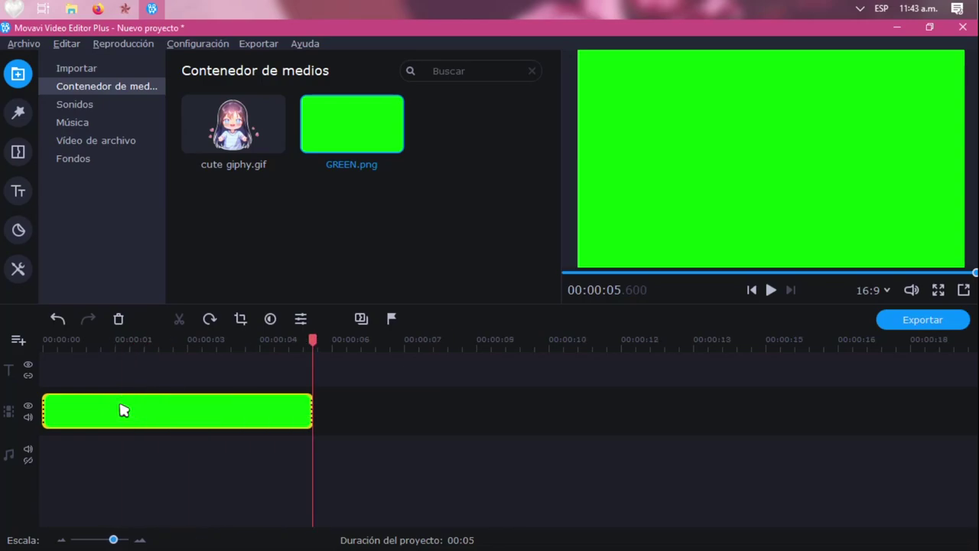
pyautogui.scroll(1, 120, 410)
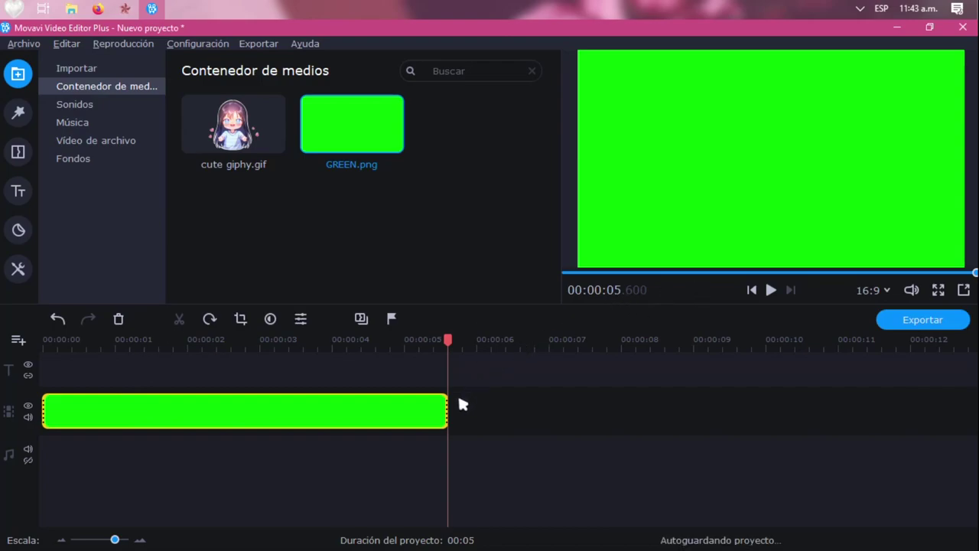
pyautogui.moveTo(450, 411); pyautogui.dragTo(636, 401)
# Add a video track above the green clip and place cute giphy.gif at its start.
pyautogui.rightClick(208, 381)
pyautogui.click(293, 471)
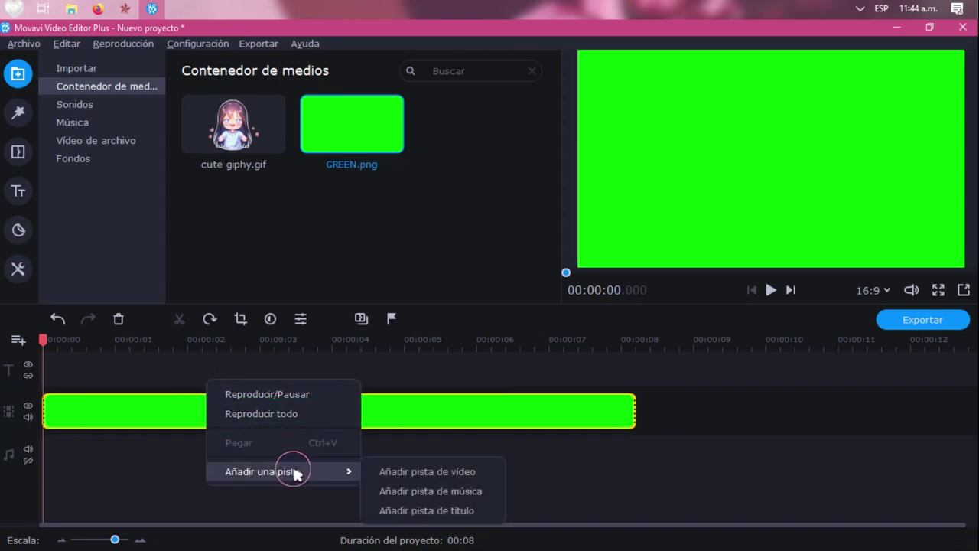
pyautogui.click(417, 473)
pyautogui.moveTo(258, 170); pyautogui.dragTo(84, 413)
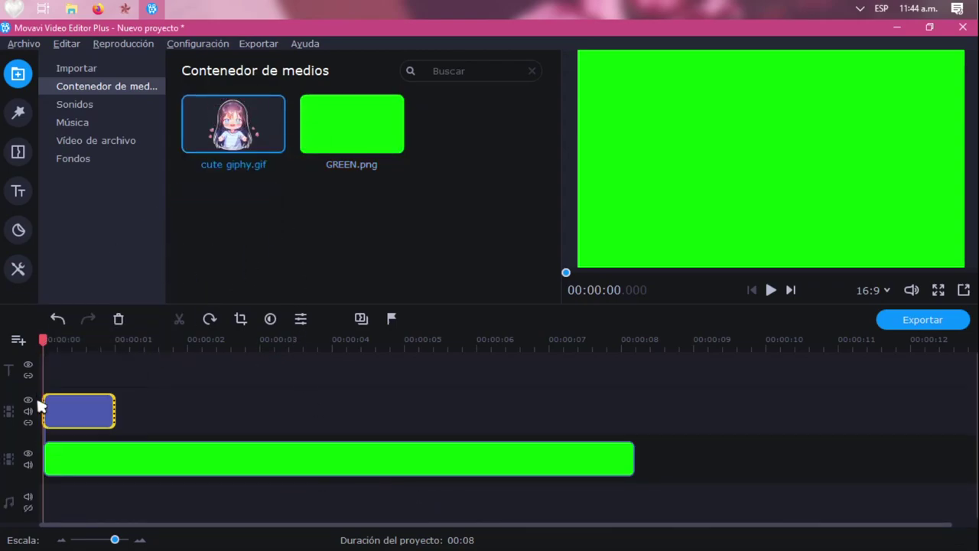
# Set the girl sticker clip's overlay mode to Imagen en imagen in its clip properties.
pyautogui.click(110, 413)
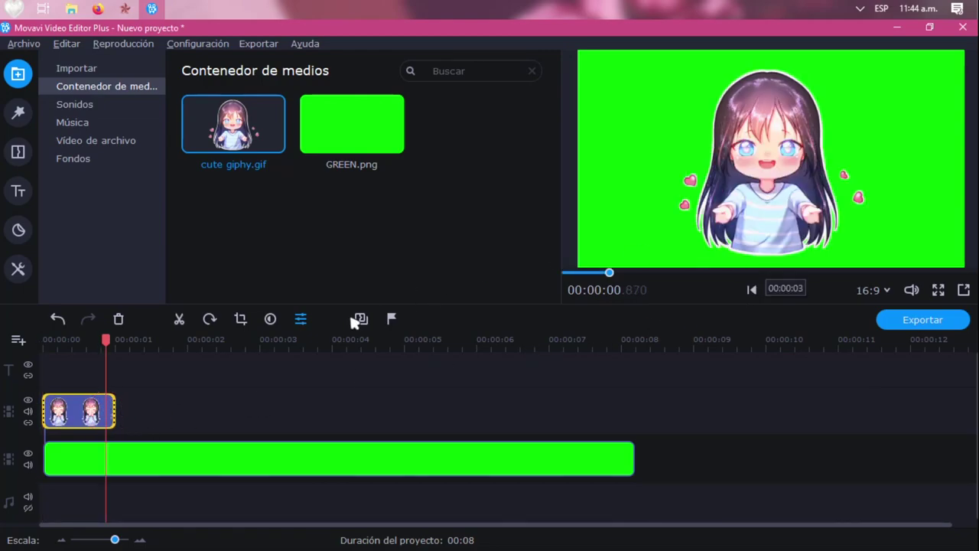
pyautogui.click(302, 320)
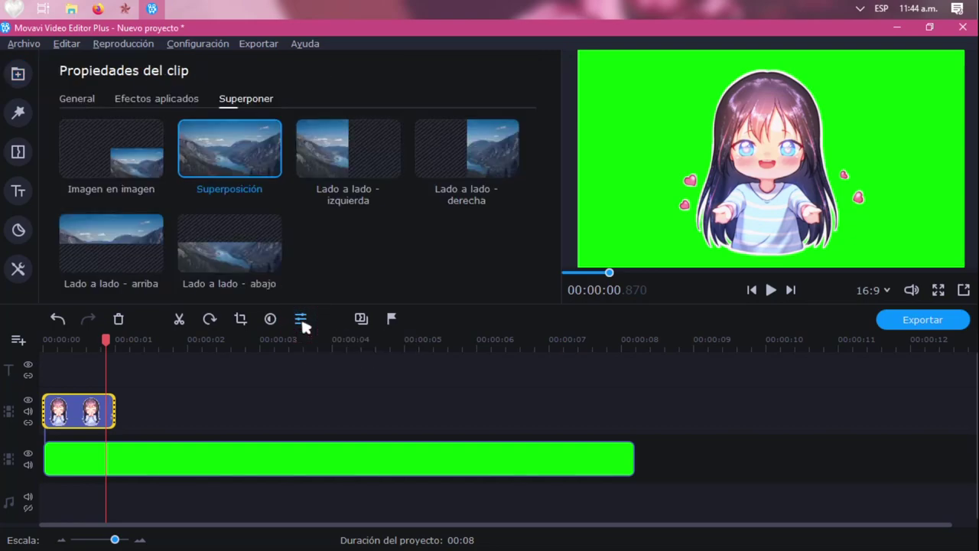
pyautogui.click(117, 170)
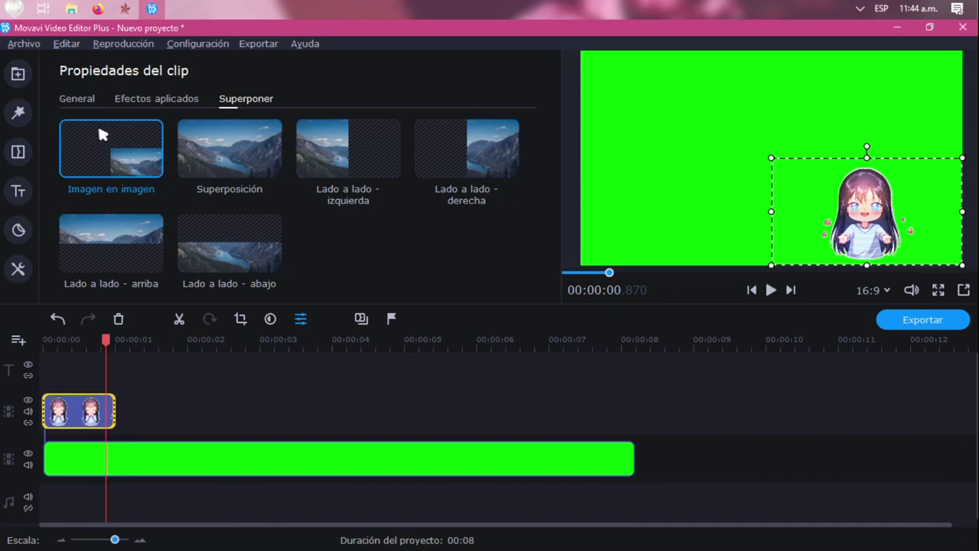
pyautogui.click(239, 164)
pyautogui.click(149, 165)
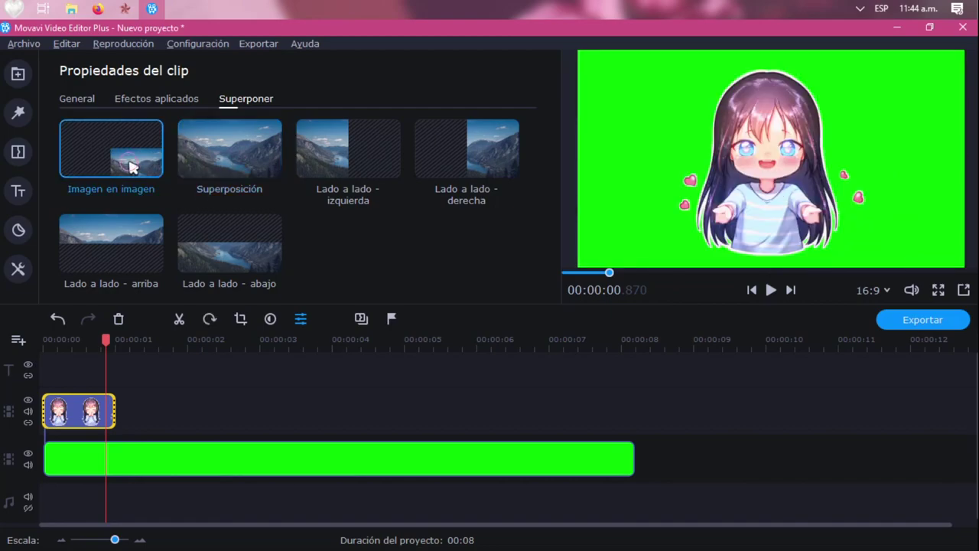
# Resize the girl sticker to about half the frame height and place it in the frame's lower-left corner.
pyautogui.moveTo(771, 158); pyautogui.dragTo(632, 79)
pyautogui.moveTo(813, 177); pyautogui.dragTo(682, 177)
pyautogui.moveTo(831, 74); pyautogui.dragTo(740, 144)
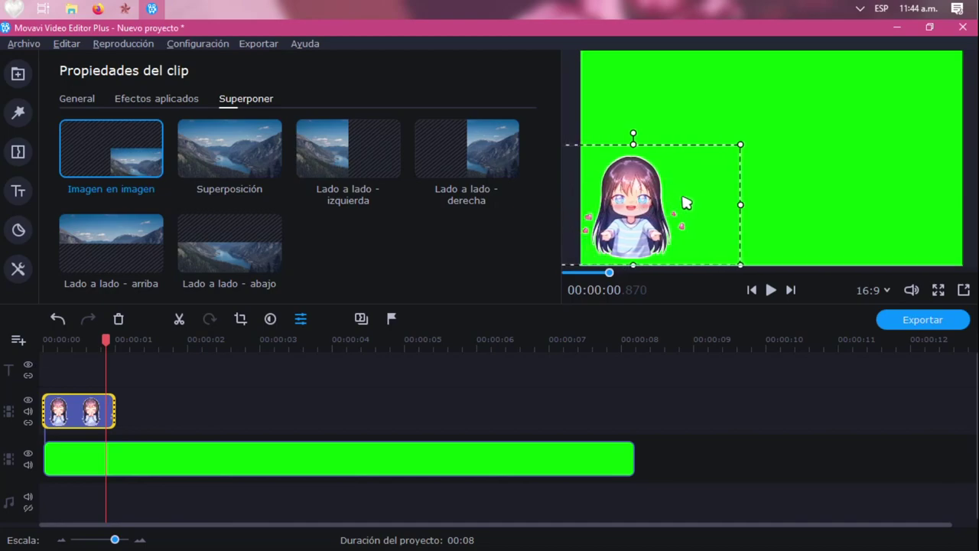
# Play the timeline from the beginning to preview the girl sticker's animation over the green background.
pyautogui.click(748, 290)
pyautogui.click(772, 290)
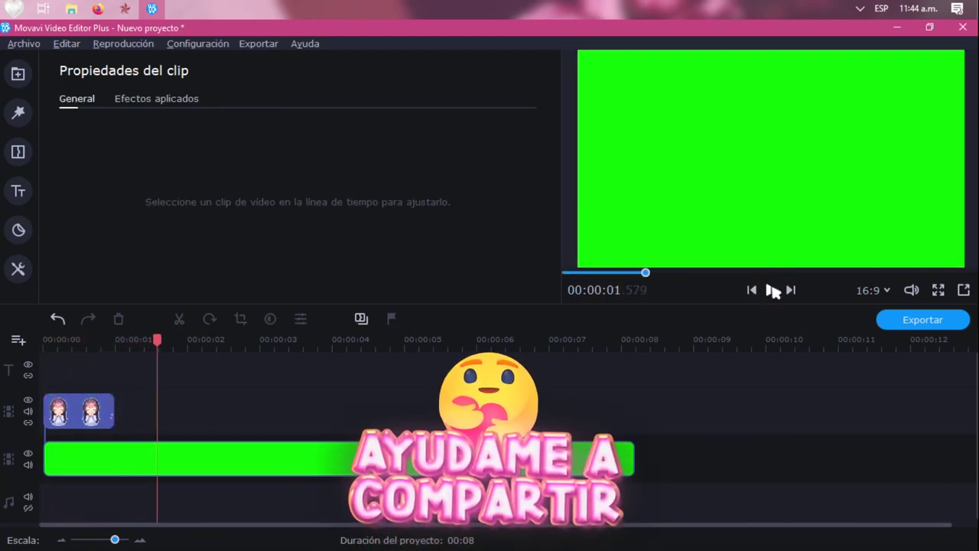
pyautogui.click(47, 341)
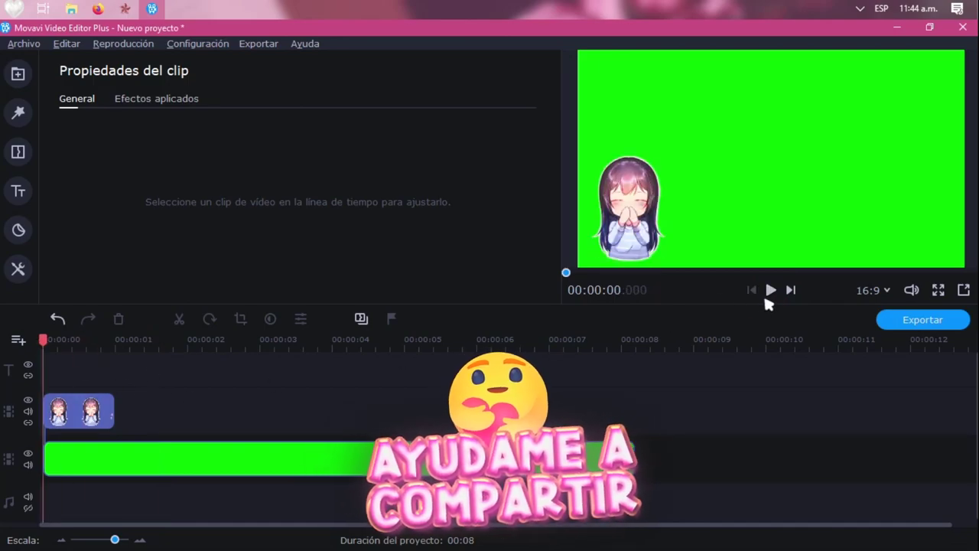
pyautogui.click(771, 290)
pyautogui.click(770, 290)
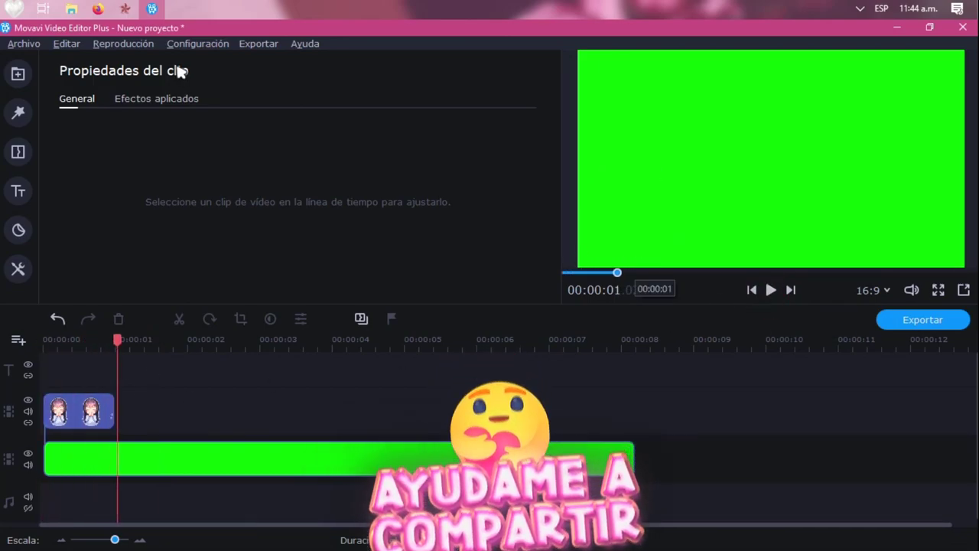
# Switch to the browser, search GIPHY for "gracias transparent" and look through the thank-you stickers.
pyautogui.click(98, 9)
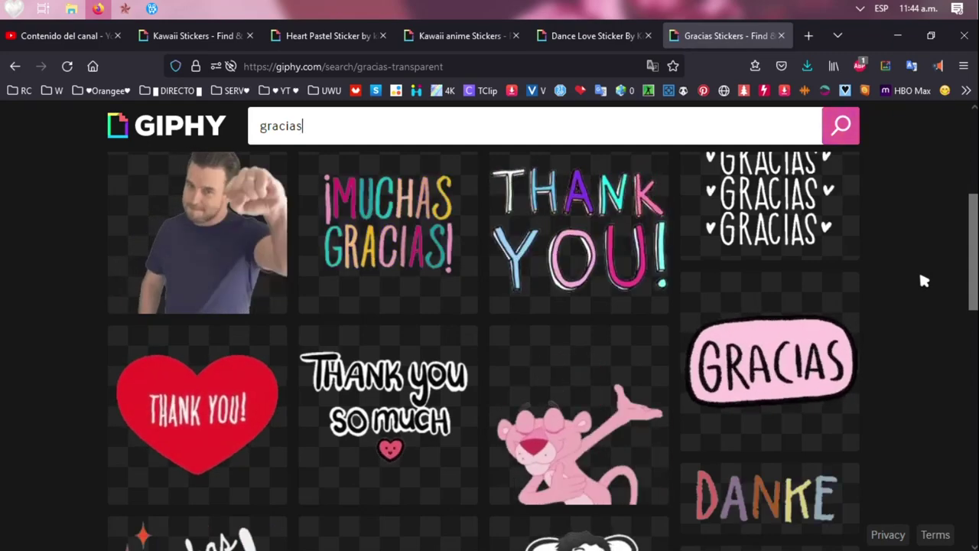
pyautogui.hotkey('alt', 'Left')
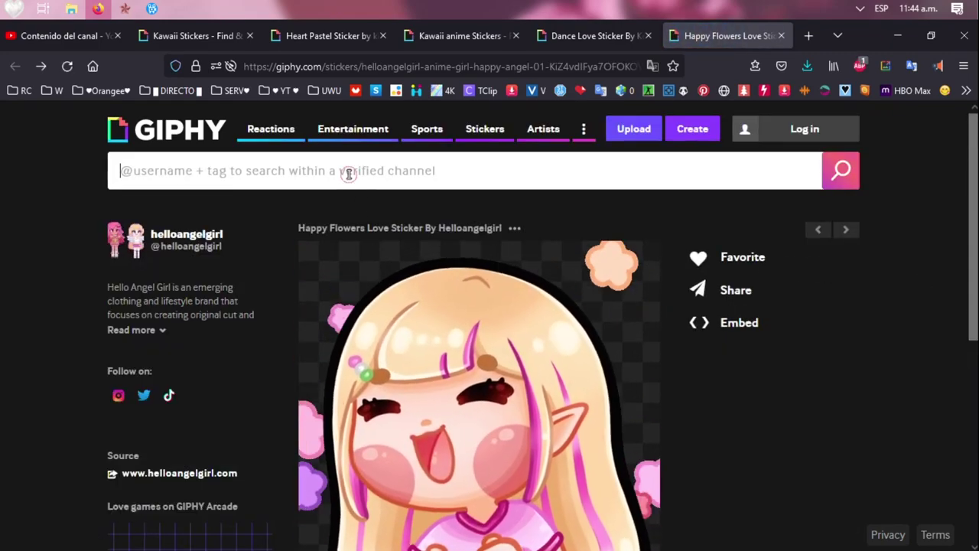
pyautogui.click(348, 174)
pyautogui.write('graci')
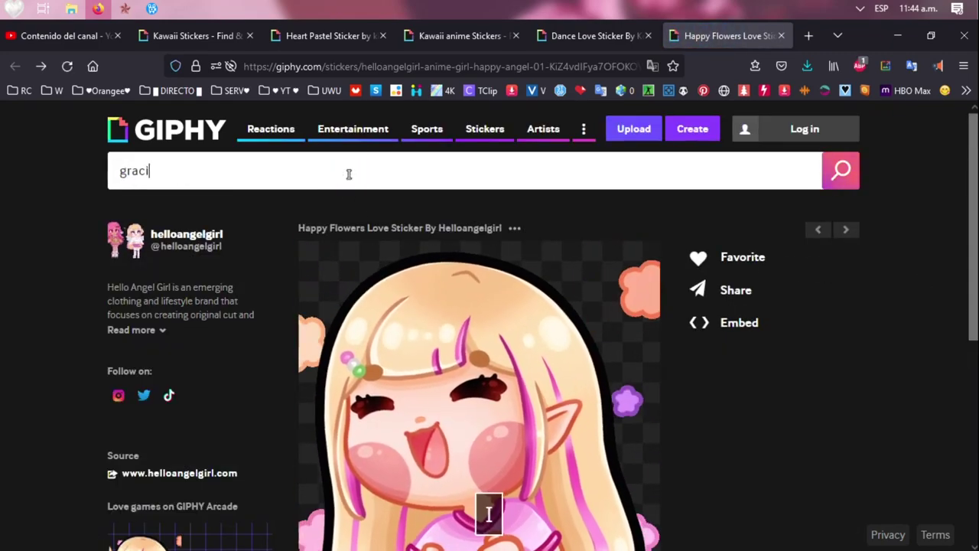
pyautogui.write('as transparent')
pyautogui.press('Return')
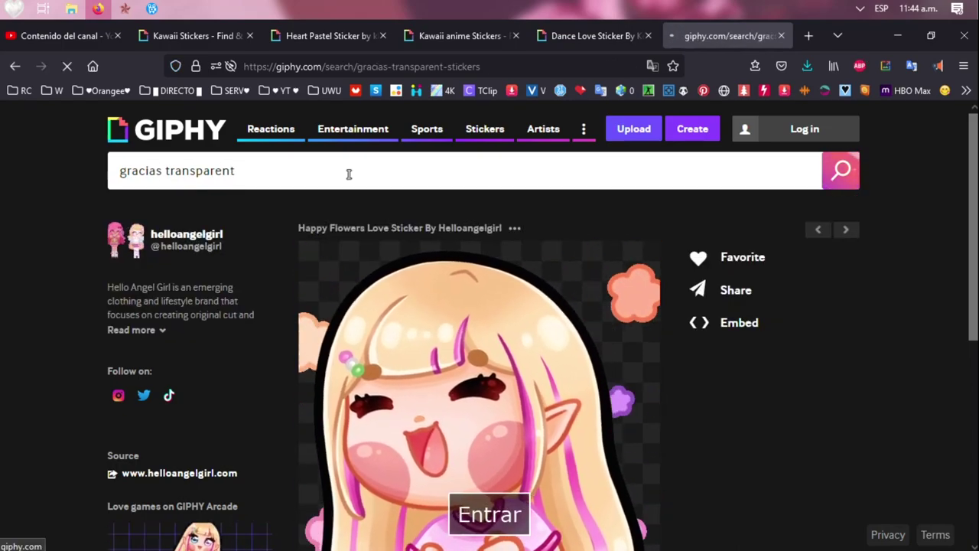
pyautogui.scroll(-5, 899, 329)
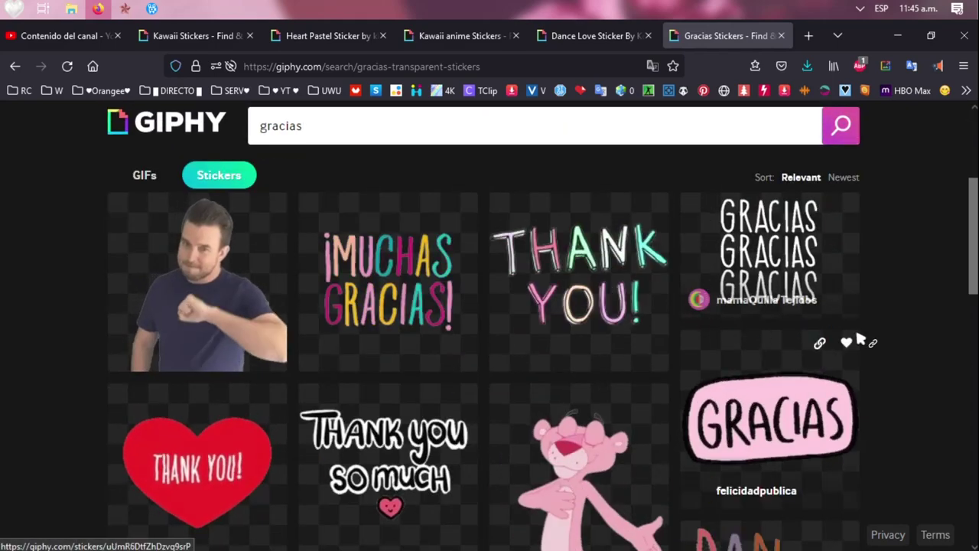
pyautogui.scroll(-2, 899, 329)
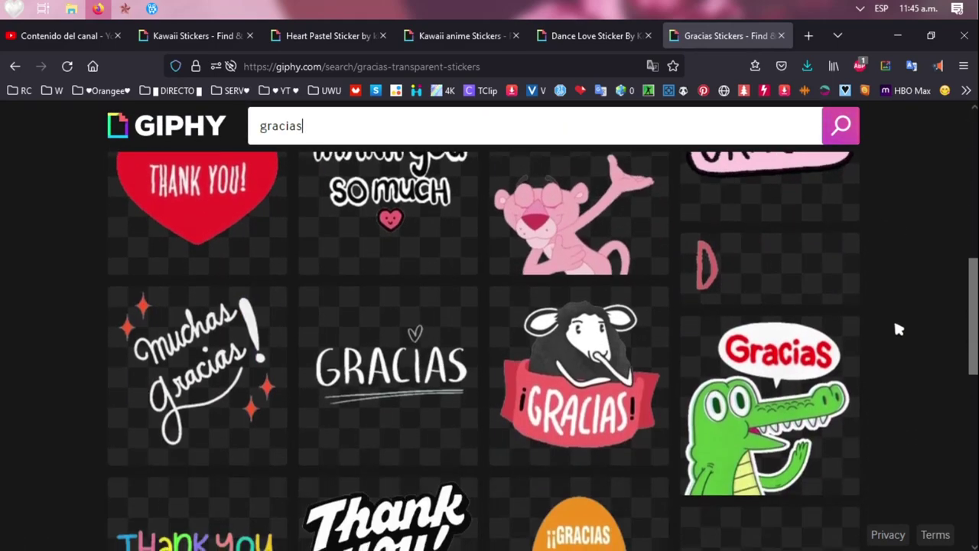
pyautogui.scroll(-3, 899, 329)
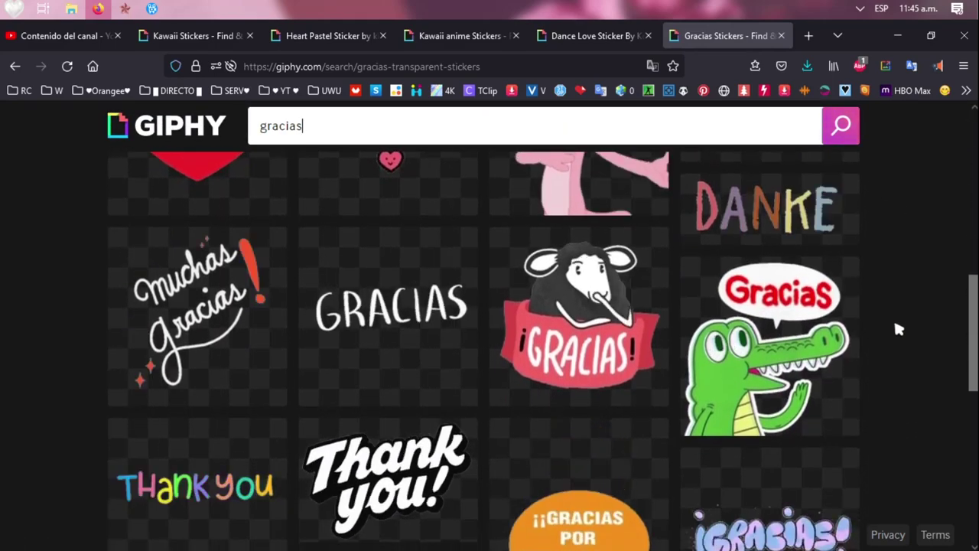
pyautogui.scroll(-2, 898, 328)
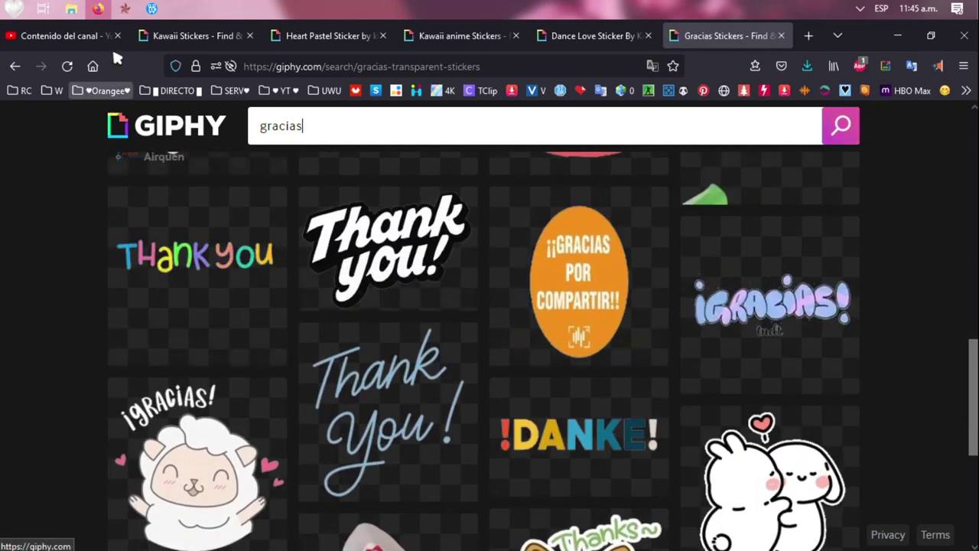
# Switch to Movavi Video Editor Plus and add gracias.gif at the timeline's start on the track above the girl sticker.
pyautogui.click(151, 8)
pyautogui.moveTo(117, 336); pyautogui.dragTo(73, 339)
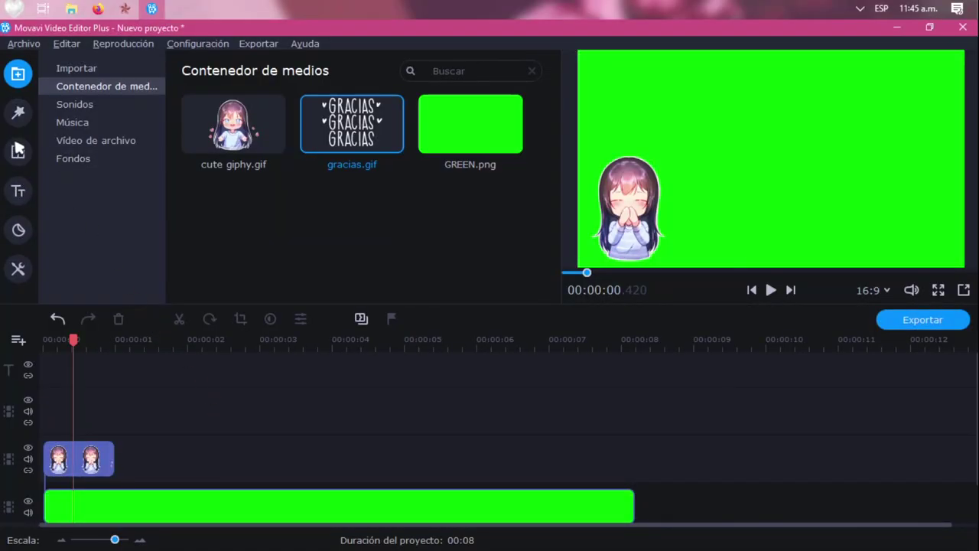
pyautogui.click(18, 191)
pyautogui.scroll(-4, 349, 219)
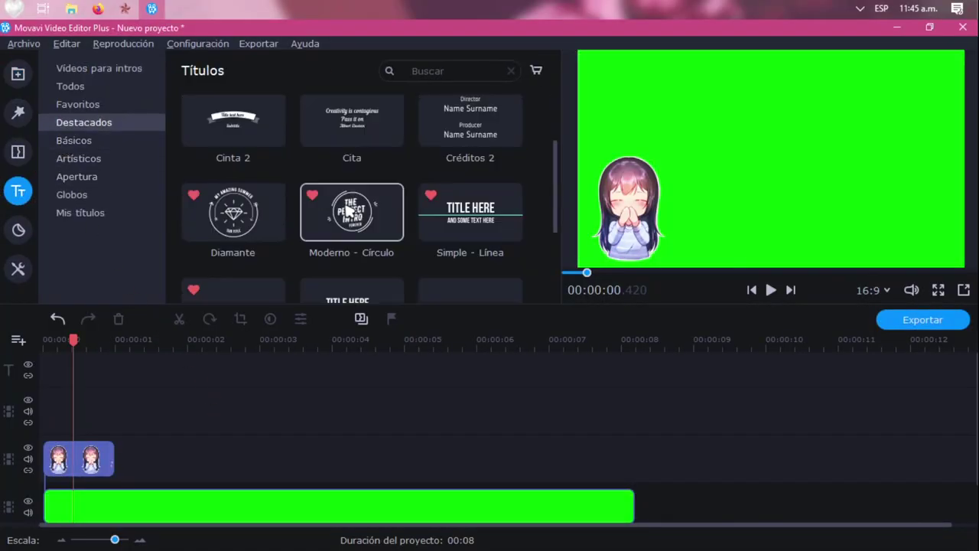
pyautogui.click(18, 77)
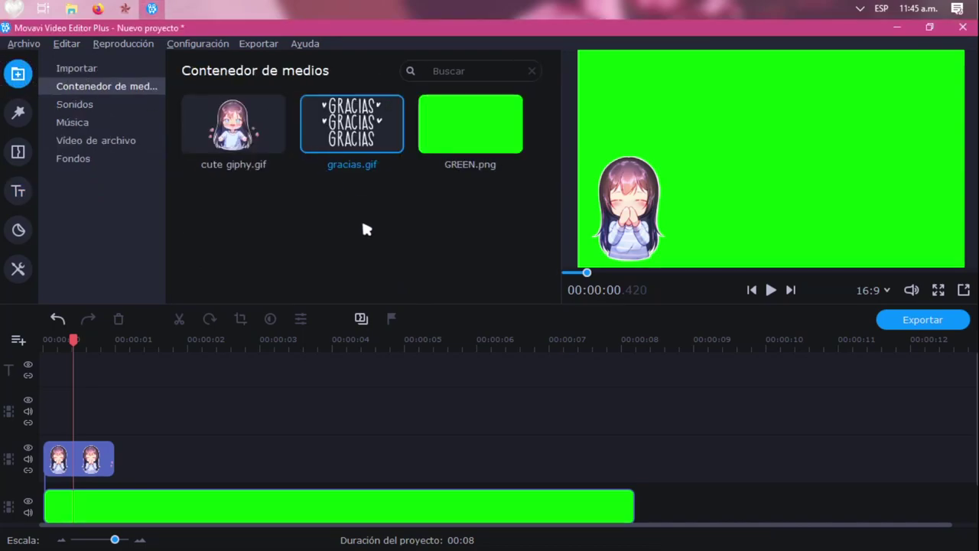
pyautogui.moveTo(352, 126); pyautogui.dragTo(42, 411)
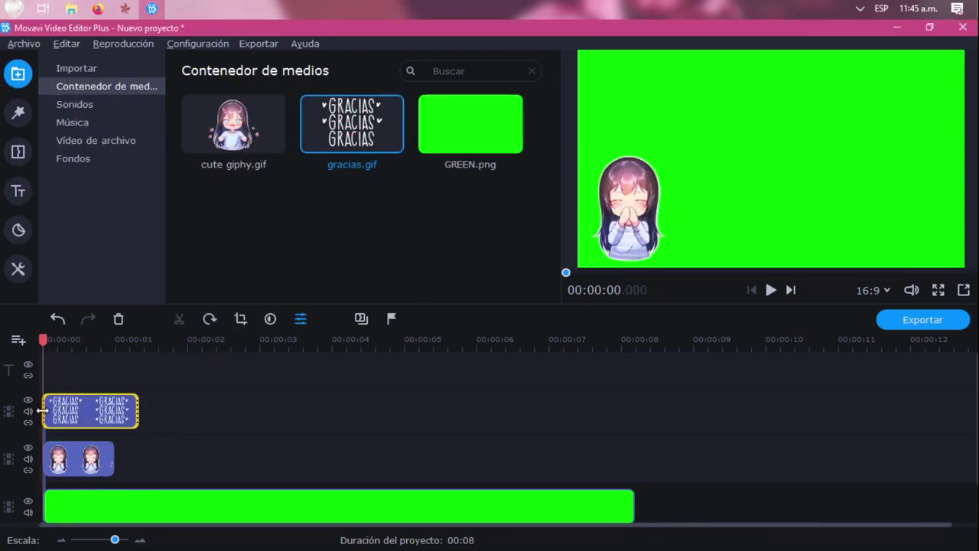
# Set the GRACIAS clip's overlay mode to Imagen en imagen and place the text just beside the girl in the frame's lower-left area.
pyautogui.click(299, 318)
pyautogui.click(142, 172)
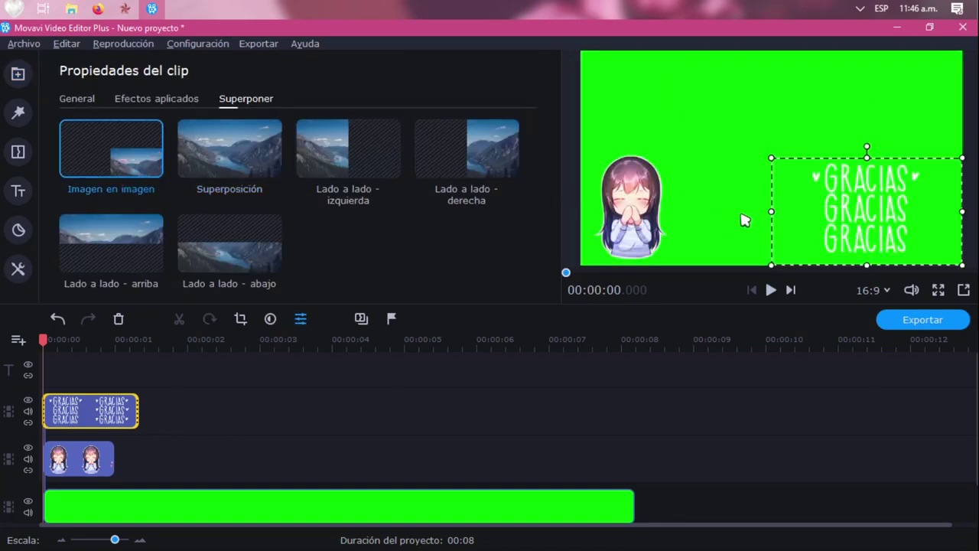
pyautogui.moveTo(842, 198); pyautogui.dragTo(719, 203)
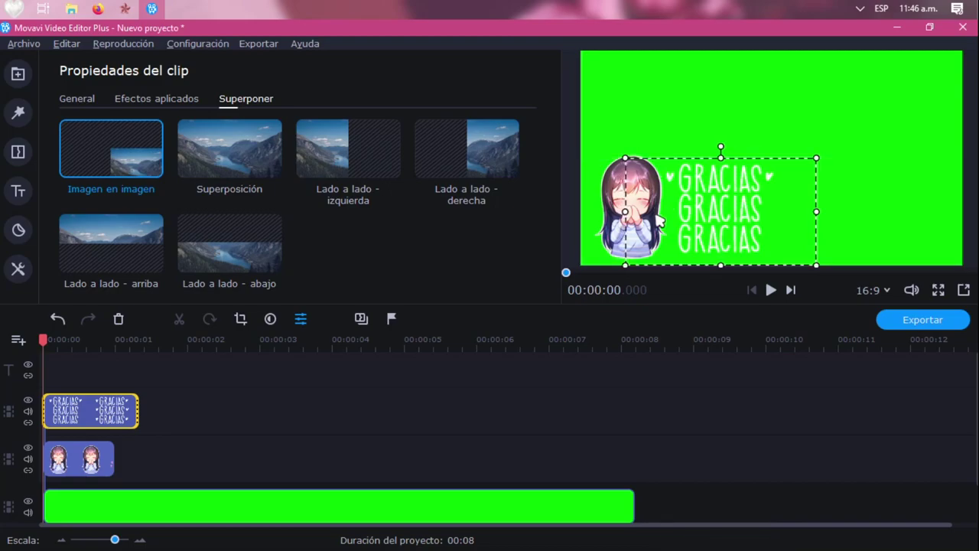
pyautogui.click(84, 467)
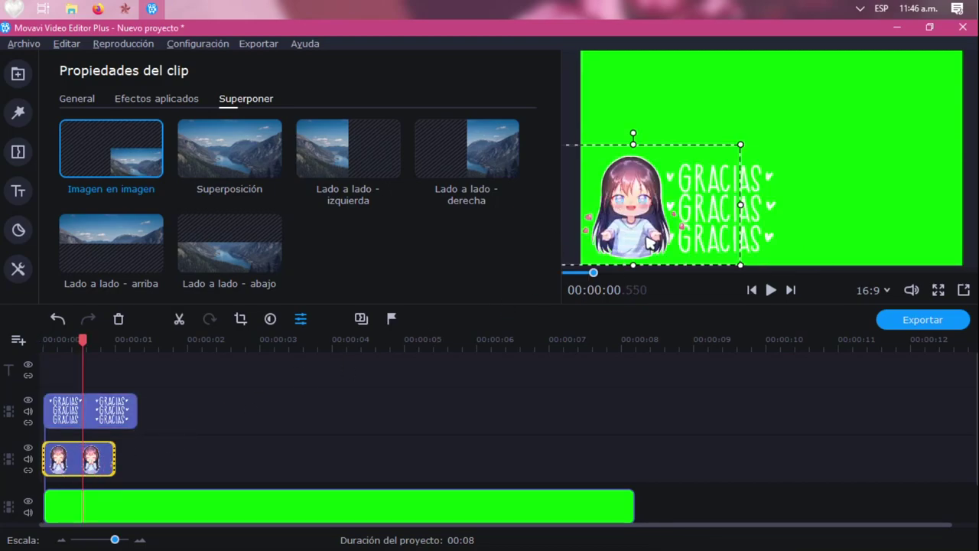
pyautogui.moveTo(646, 237); pyautogui.dragTo(649, 241)
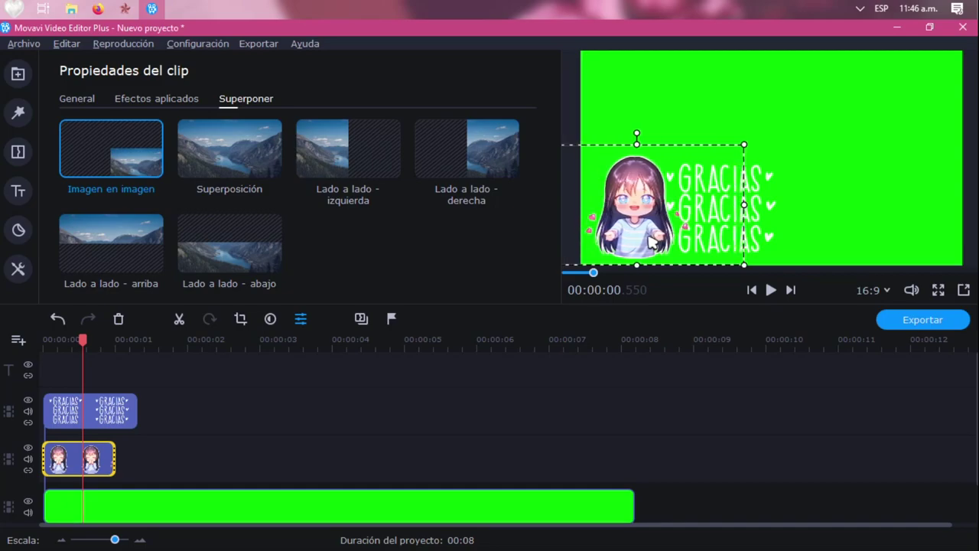
pyautogui.click(89, 411)
pyautogui.moveTo(724, 227); pyautogui.dragTo(740, 225)
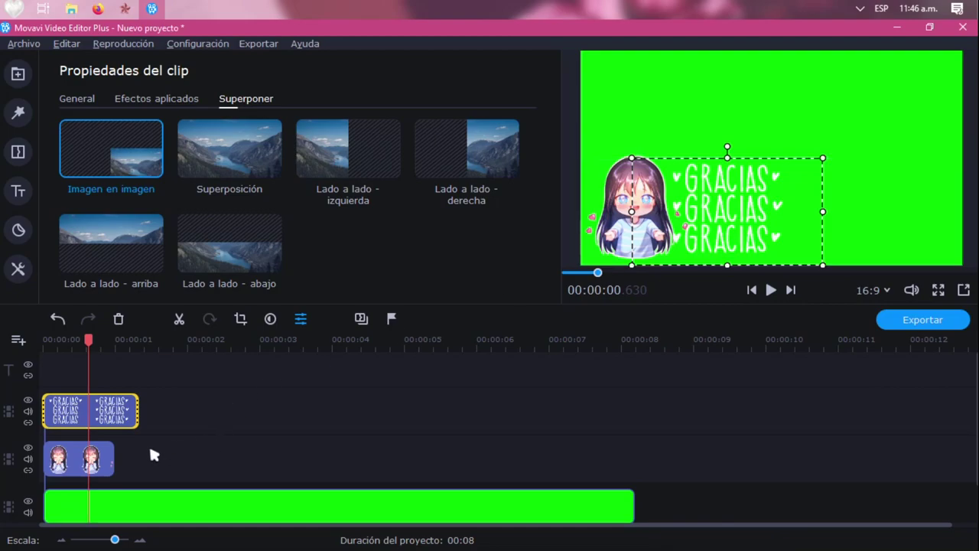
# Trim the end of the GRACIAS clip to match the end of the girl sticker clip.
pyautogui.click(151, 453)
pyautogui.moveTo(136, 417); pyautogui.dragTo(115, 417)
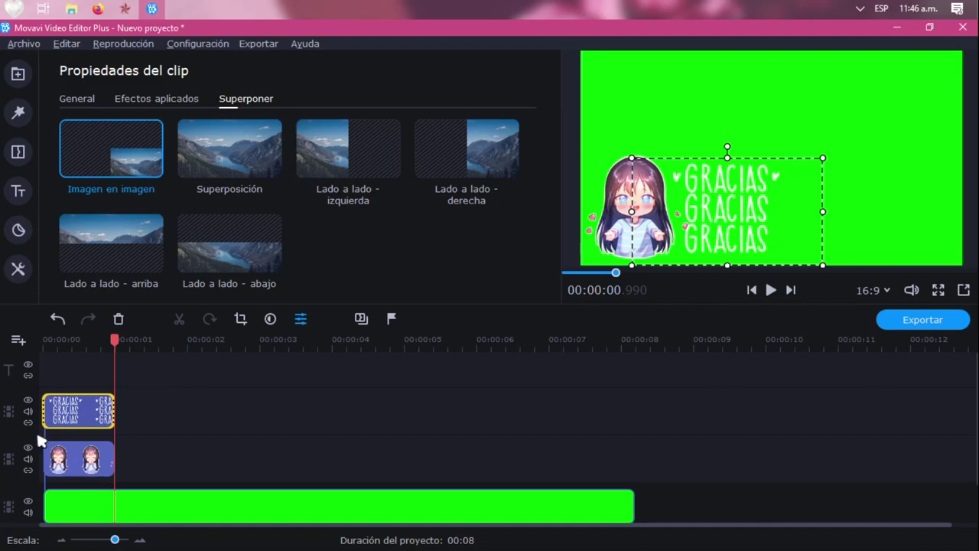
pyautogui.scroll(5, 432, 437)
pyautogui.moveTo(482, 422); pyautogui.dragTo(520, 428)
# Try to duplicate the girl and GRACIAS clips together right after the originals.
pyautogui.scroll(-8, 525, 437)
pyautogui.moveTo(177, 476); pyautogui.dragTo(90, 407)
pyautogui.hotkey('ctrl', 'c')
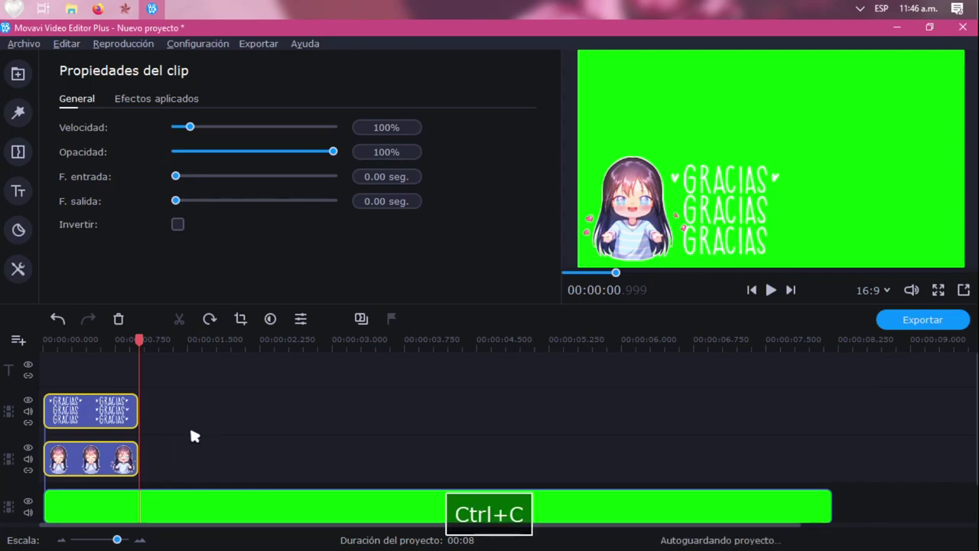
pyautogui.click(136, 411)
pyautogui.hotkey('ctrl', 'v')
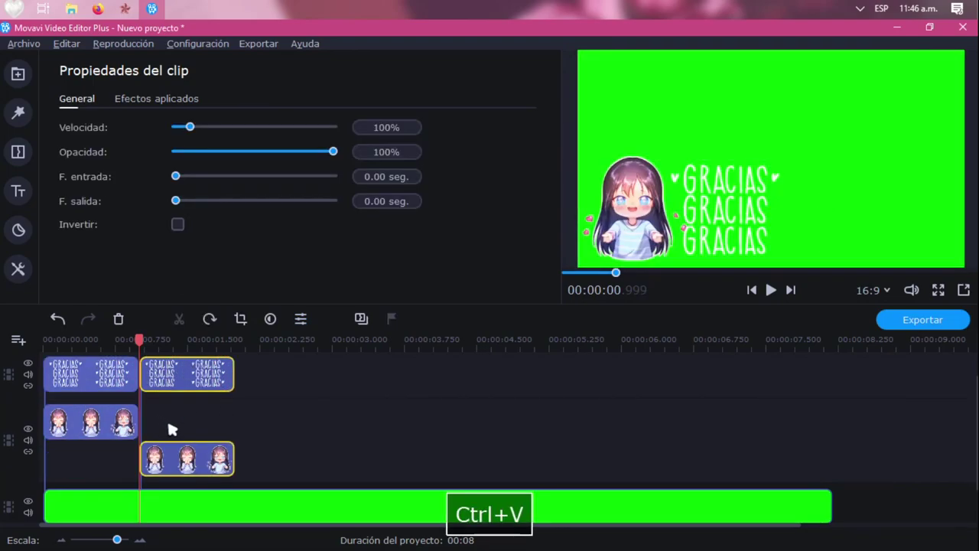
pyautogui.hotkey('ctrl', 'z')
# Extend the GRACIAS clip, split it at the girl clip's end at 00:00:01.000 and delete the excess piece.
pyautogui.scroll(5, 165, 453)
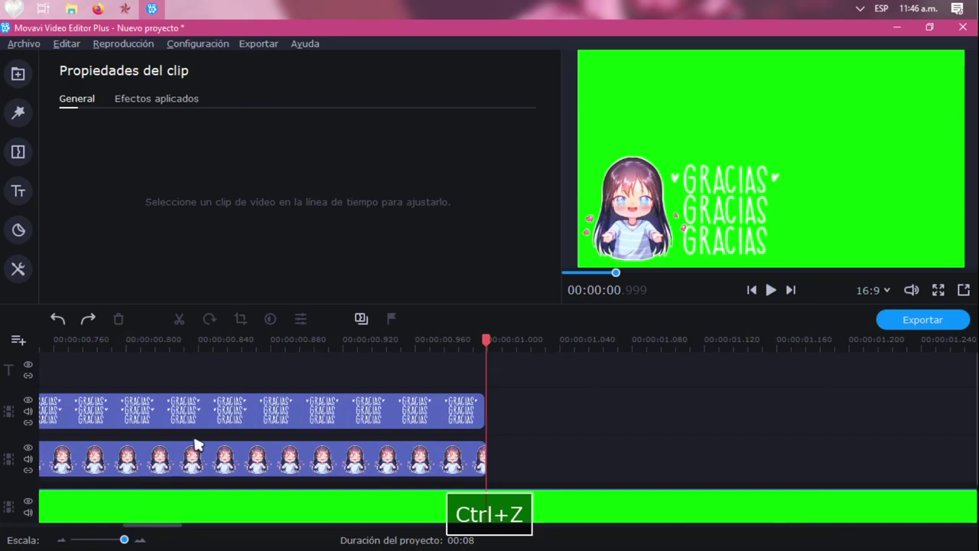
pyautogui.moveTo(478, 417); pyautogui.dragTo(514, 413)
pyautogui.click(485, 457)
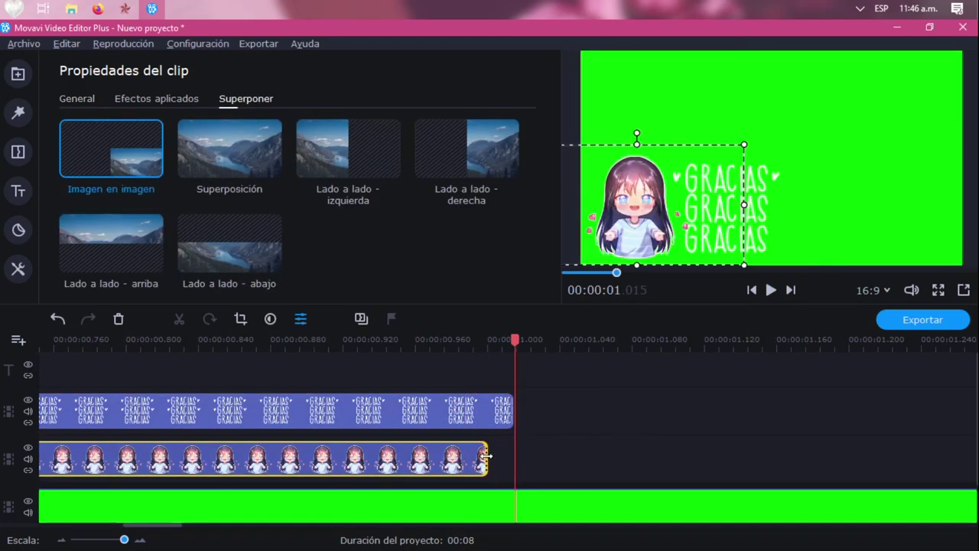
pyautogui.moveTo(485, 459); pyautogui.dragTo(488, 457)
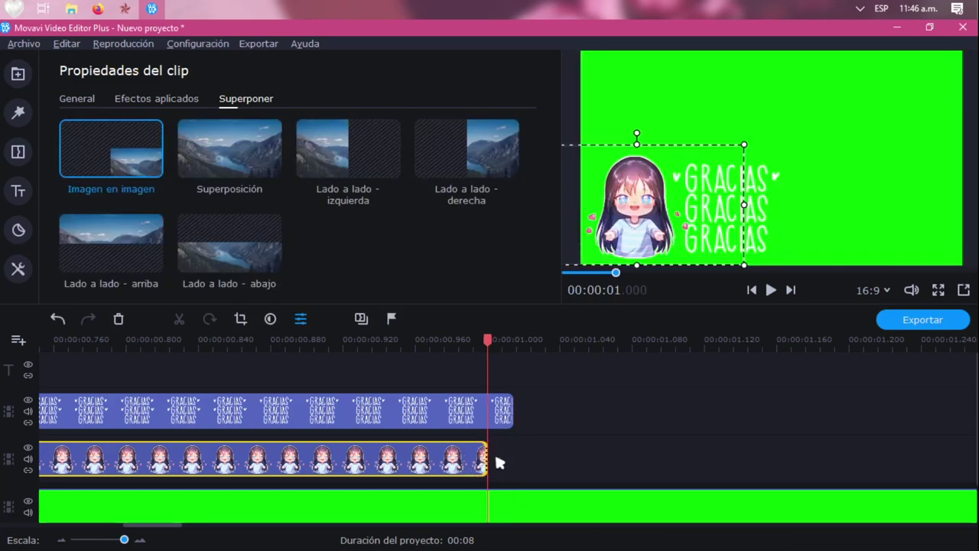
pyautogui.click(505, 404)
pyautogui.hotkey('ctrl', 'b')
pyautogui.click(511, 408)
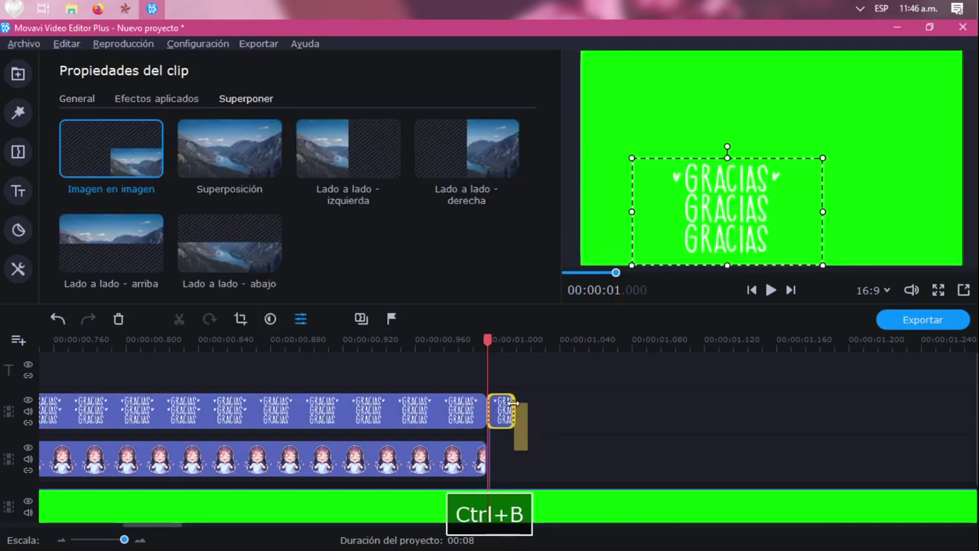
pyautogui.press('Delete')
# Copy the girl and GRACIAS clips together and paste three copies end to end after the original pair.
pyautogui.moveTo(497, 459); pyautogui.dragTo(474, 406)
pyautogui.hotkey('ctrl', 'c')
pyautogui.hotkey('ctrl', 'v')
pyautogui.scroll(-3, 469, 452)
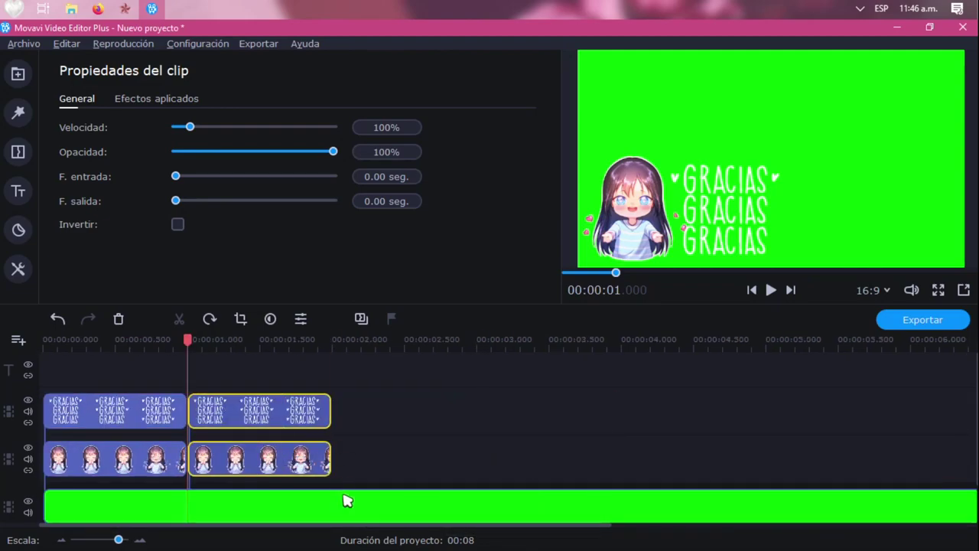
pyautogui.click(333, 466)
pyautogui.hotkey('ctrl', 'v')
pyautogui.hotkey('ctrl', 'v')
# Paste four more copies of the clip pair after the last one, filling both sticker tracks to about 8 seconds.
pyautogui.scroll(-2, 382, 459)
pyautogui.click(415, 459)
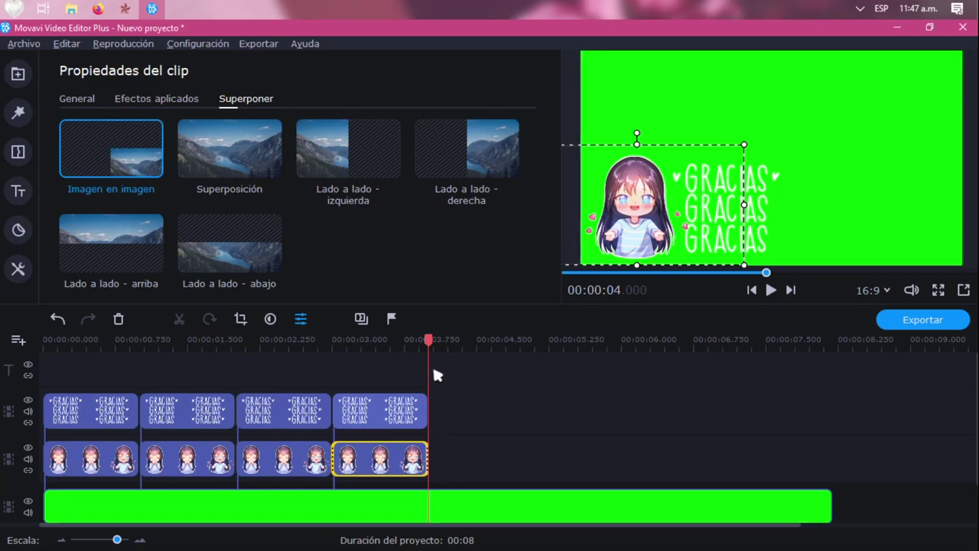
pyautogui.hotkey('ctrl', 'v')
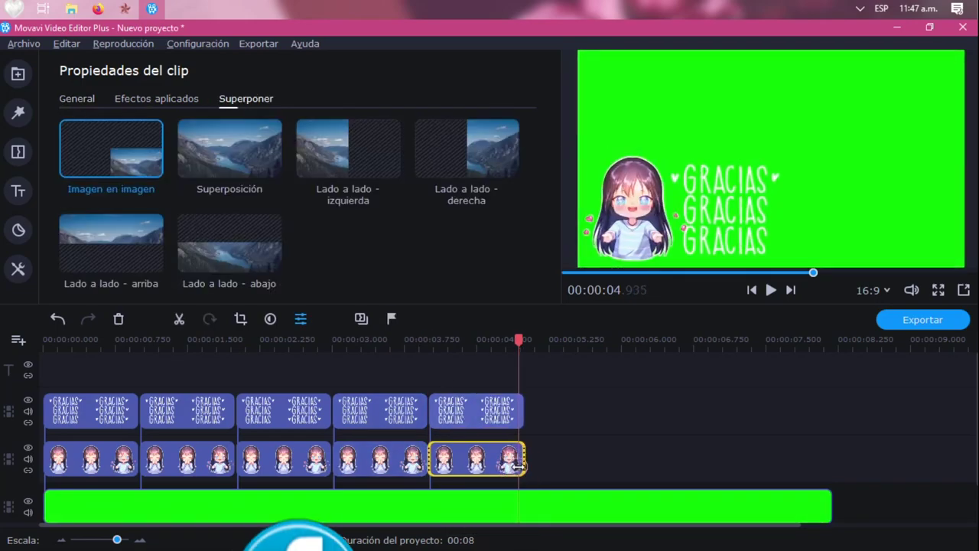
pyautogui.hotkey('ctrl', 'v')
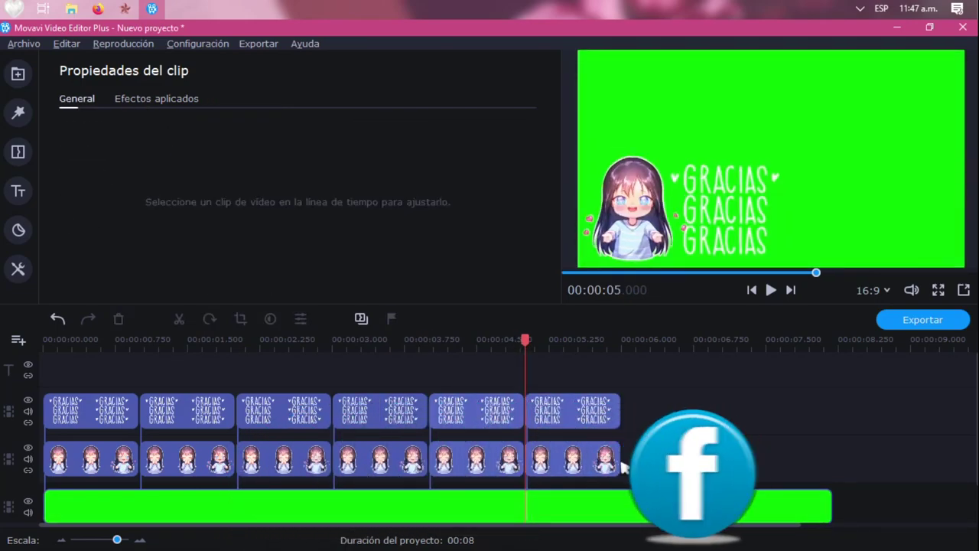
pyautogui.hotkey('ctrl', 'v')
pyautogui.hotkey('ctrl', 'v')
# Split the green background clip at 00:00:08.000, where the stickers end, and delete the leftover piece.
pyautogui.click(811, 459)
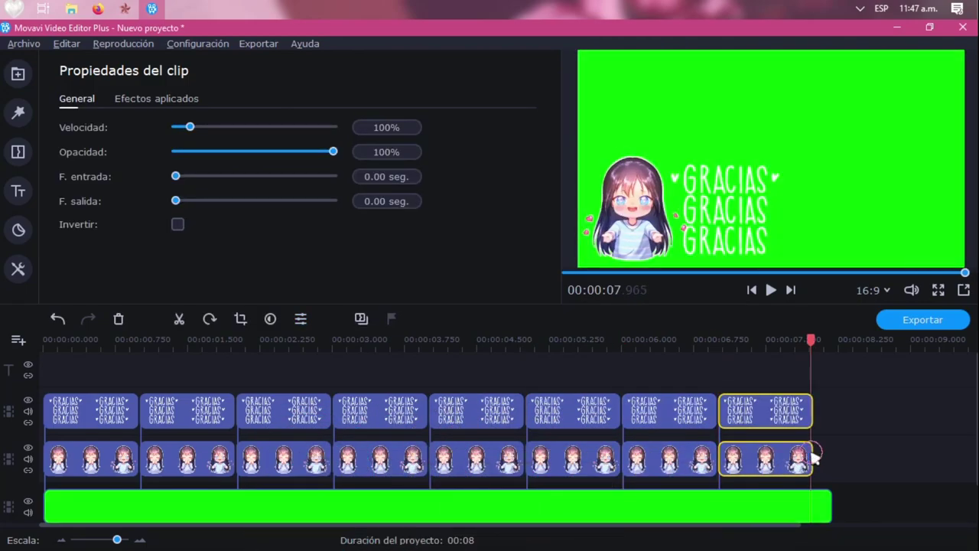
pyautogui.scroll(-1, 842, 474)
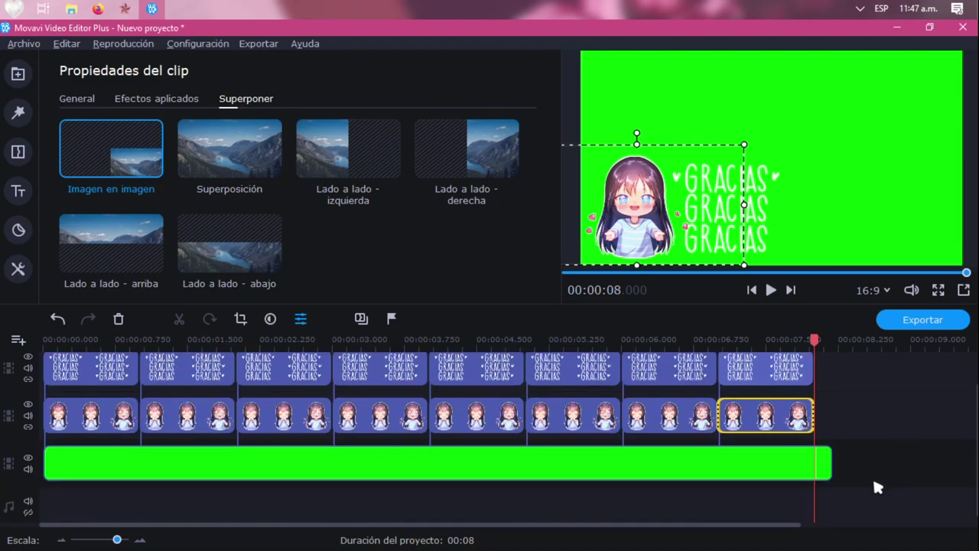
pyautogui.click(830, 472)
pyautogui.hotkey('ctrl', 'b')
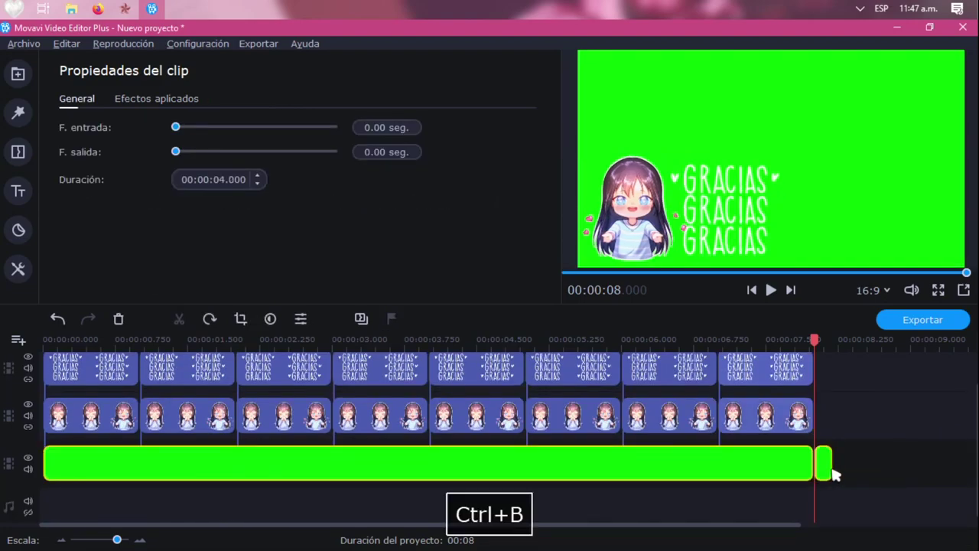
pyautogui.press('Delete')
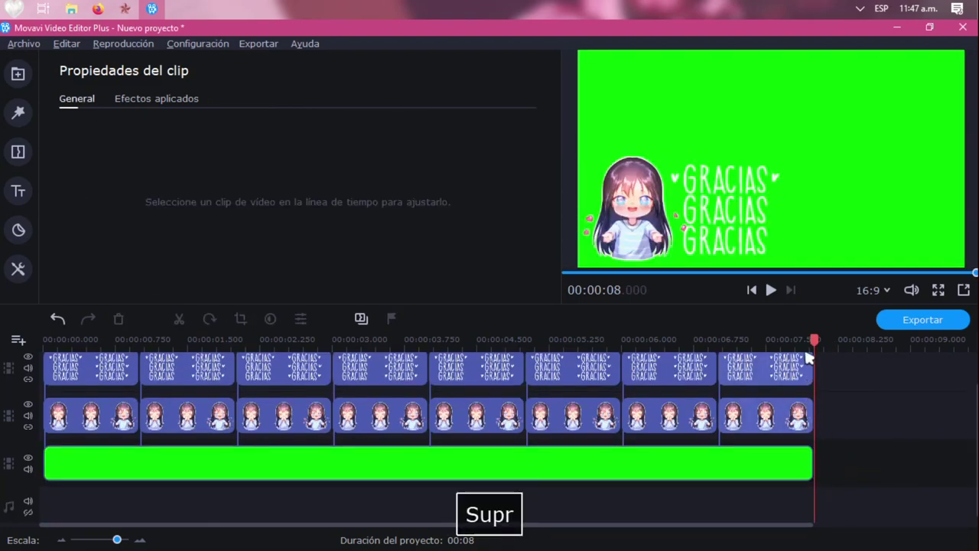
# Play the timeline from the beginning to preview the repeated stickers over the green background.
pyautogui.click(802, 339)
pyautogui.moveTo(723, 334); pyautogui.dragTo(44, 339)
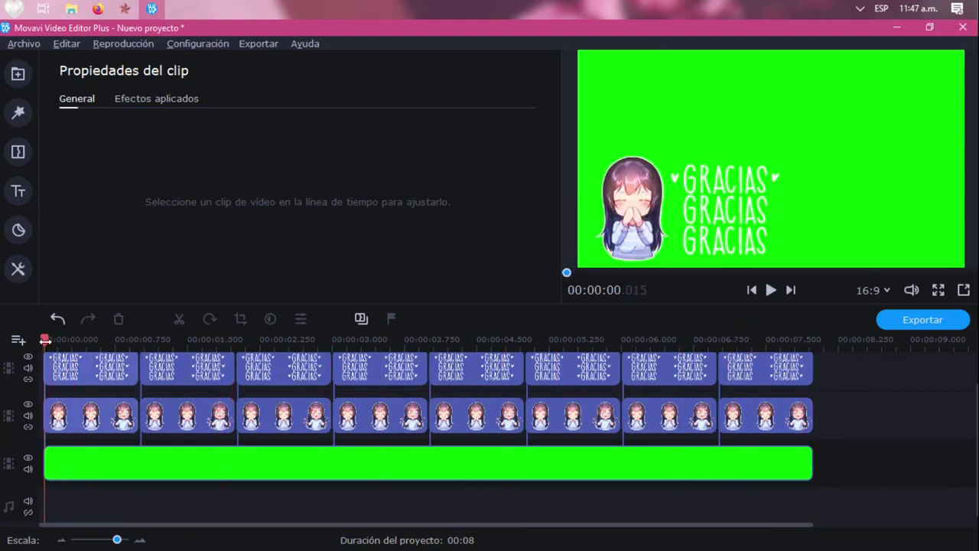
pyautogui.press('space')
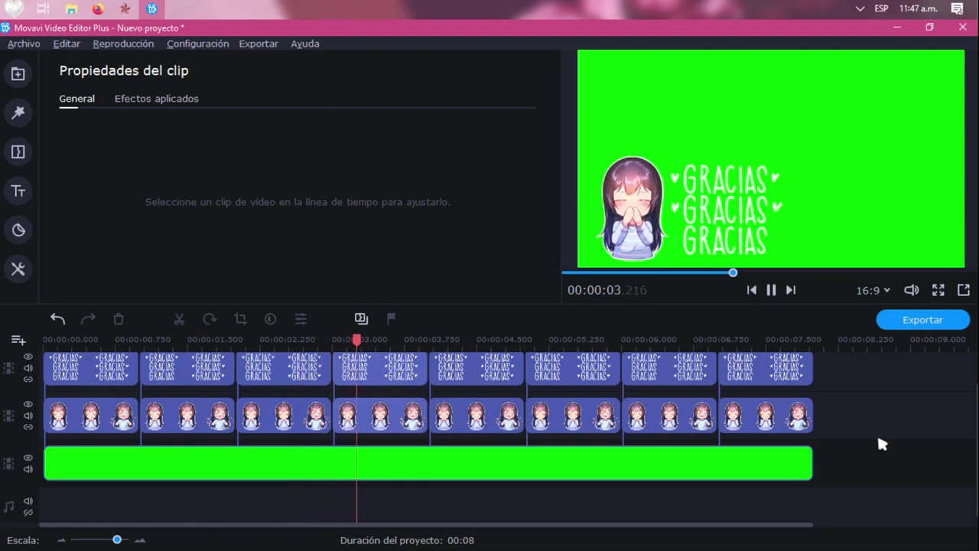
# Open the MP4 video export and set its advanced frame rate to 60 FPS.
pyautogui.click(907, 322)
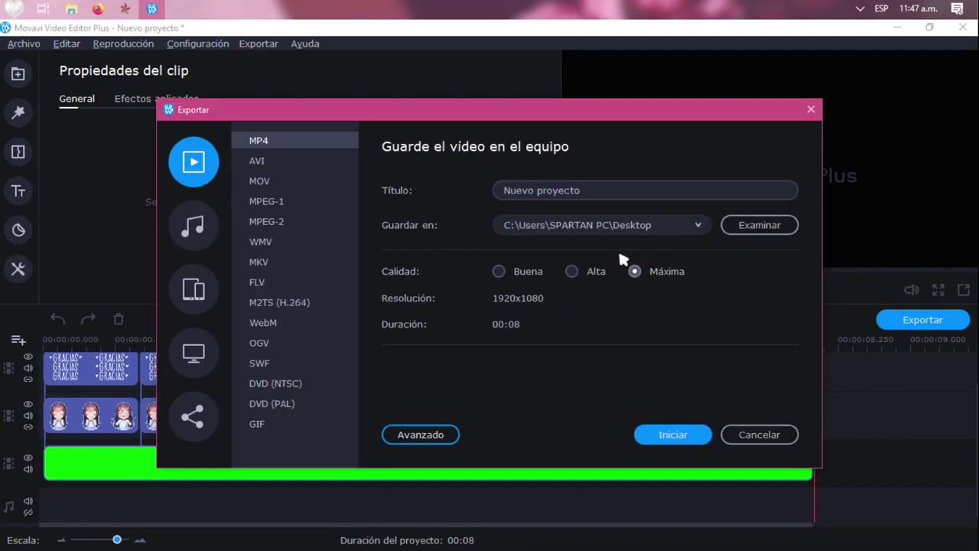
pyautogui.click(457, 433)
pyautogui.click(540, 243)
pyautogui.scroll(-2, 558, 425)
pyautogui.click(497, 405)
pyautogui.click(564, 484)
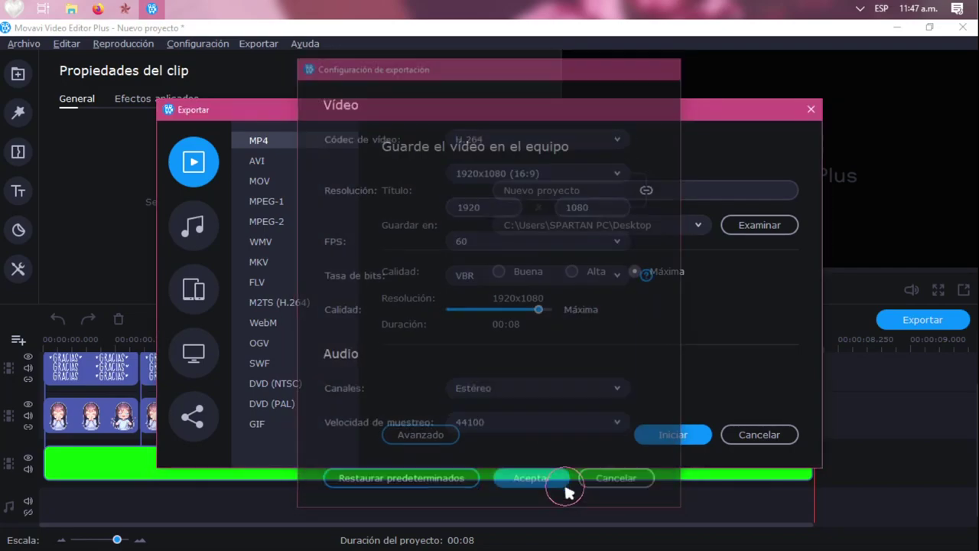
# Title the video "gracias" and export it to the Desktop folder.
pyautogui.click(603, 193)
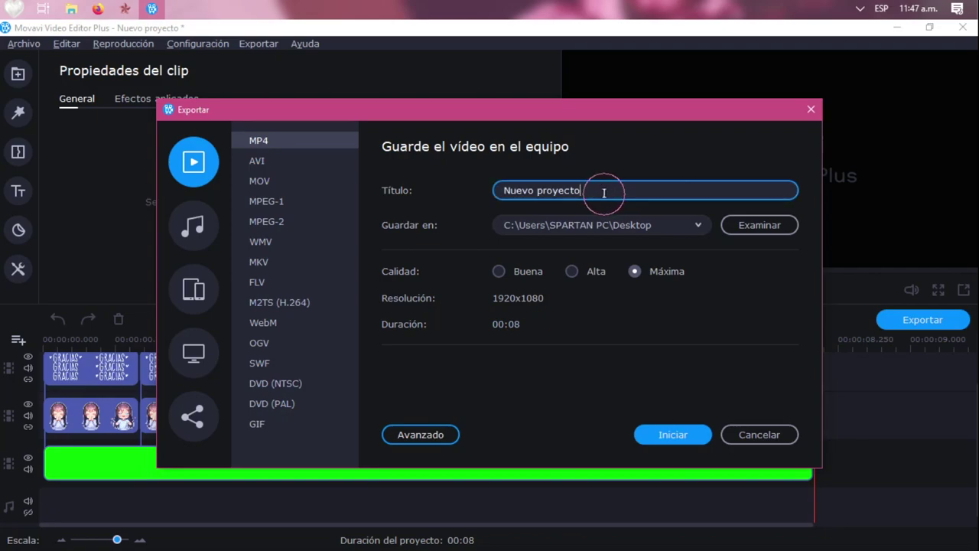
pyautogui.moveTo(603, 192); pyautogui.dragTo(504, 191)
pyautogui.write('gracias')
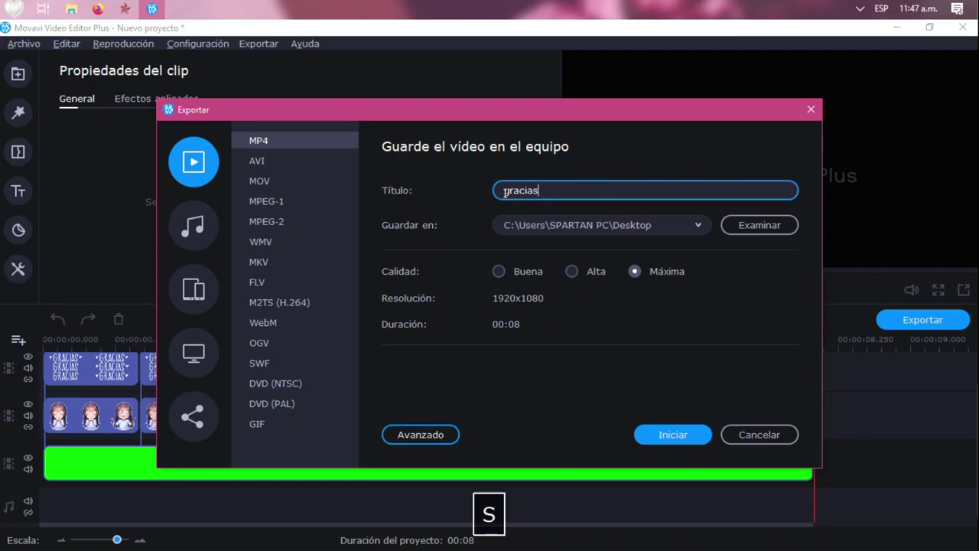
pyautogui.click(670, 434)
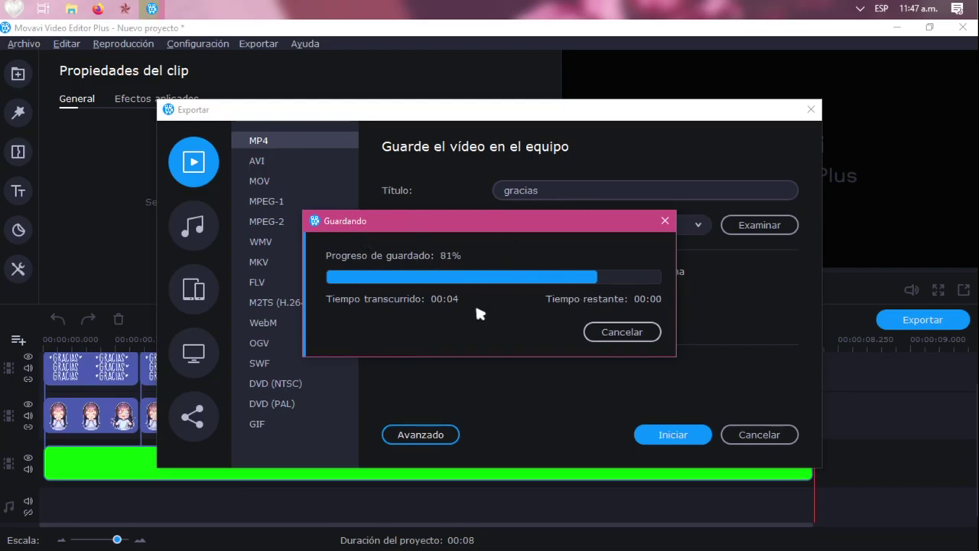
pyautogui.click(644, 330)
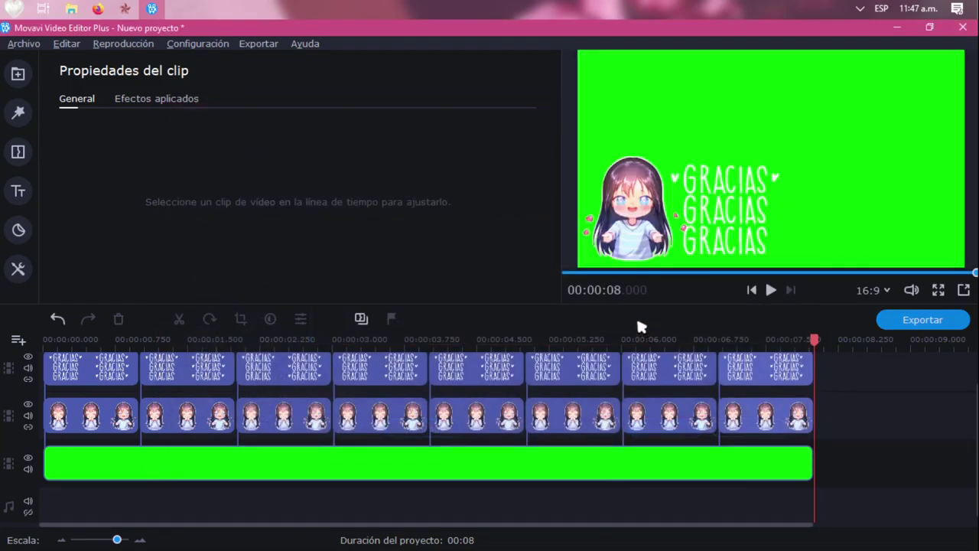
# Return to the media bin and delete all clips from the timeline.
pyautogui.click(19, 74)
pyautogui.moveTo(862, 367); pyautogui.dragTo(55, 476)
pyautogui.press('Delete')
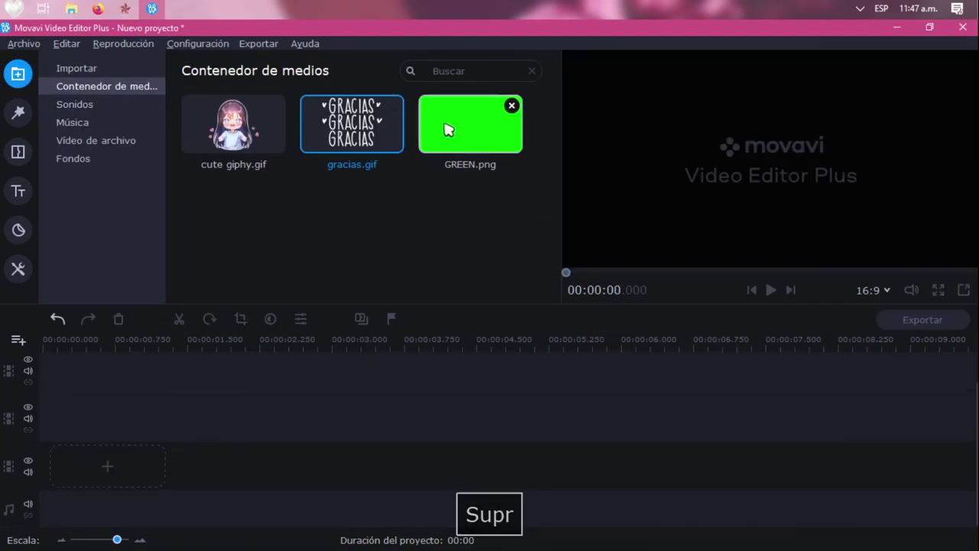
# Import the exported gracias.mp4 from the Escritorio folder in File Explorer into the media bin.
pyautogui.click(71, 9)
pyautogui.click(186, 74)
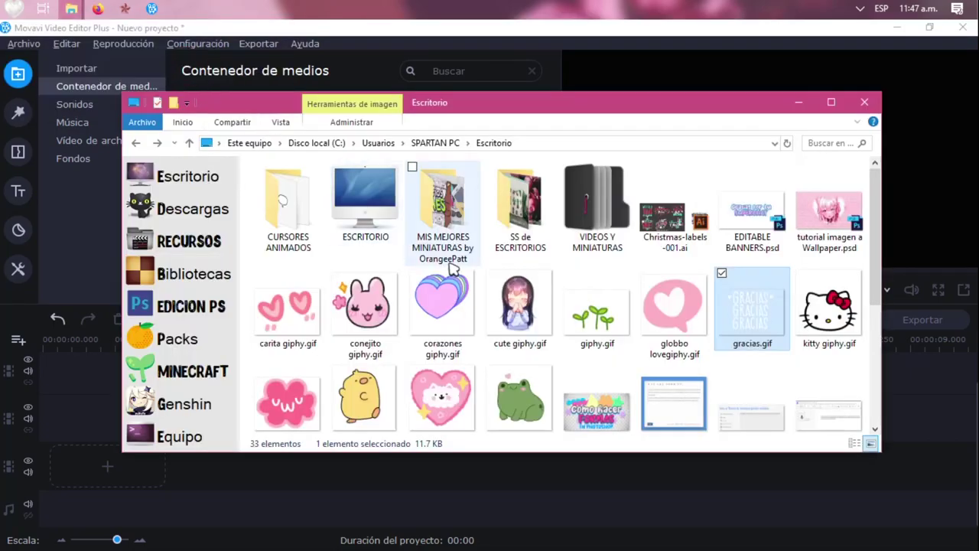
pyautogui.scroll(-5, 566, 359)
pyautogui.moveTo(286, 399); pyautogui.dragTo(348, 51)
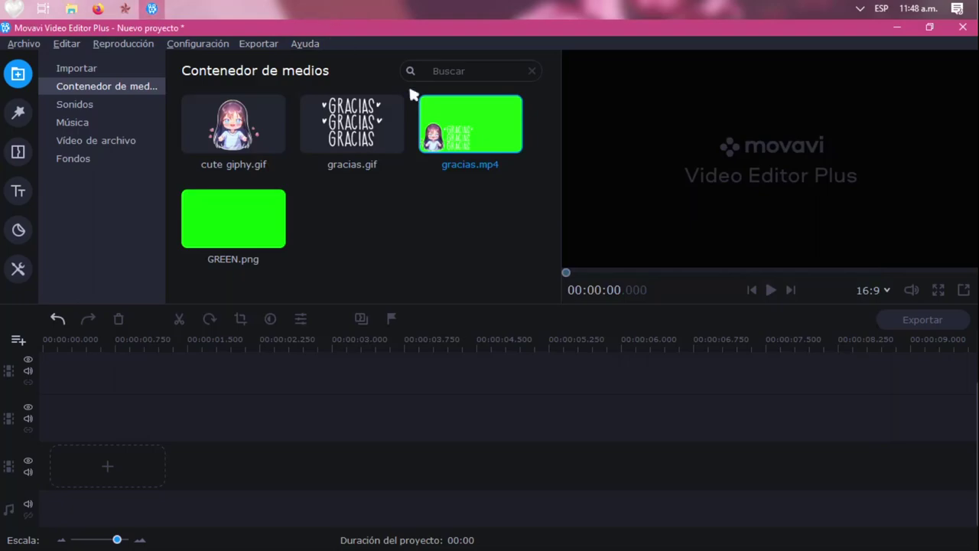
# Place GREEN.png, gracias.mp4 and a second GREEN.png one after another on the main video track.
pyautogui.click(285, 246)
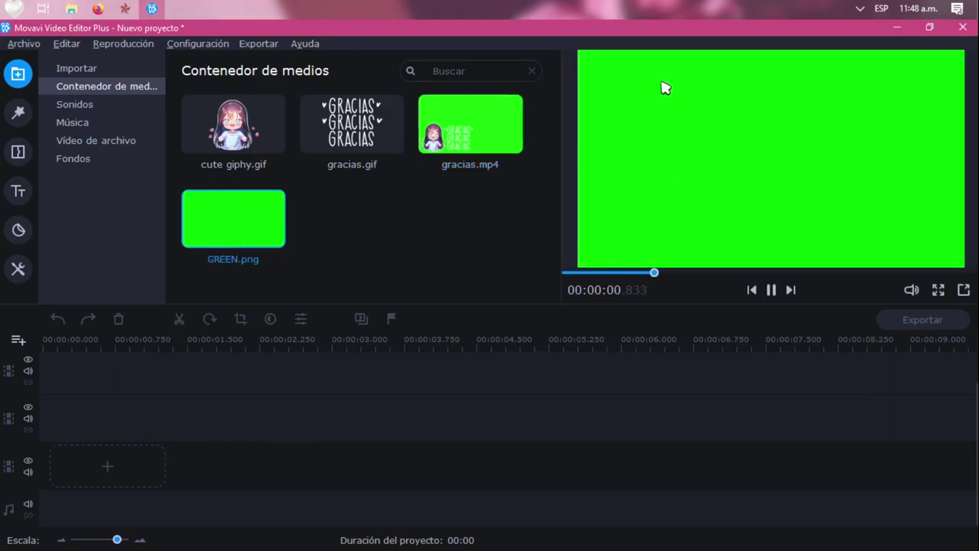
pyautogui.moveTo(273, 244); pyautogui.dragTo(63, 468)
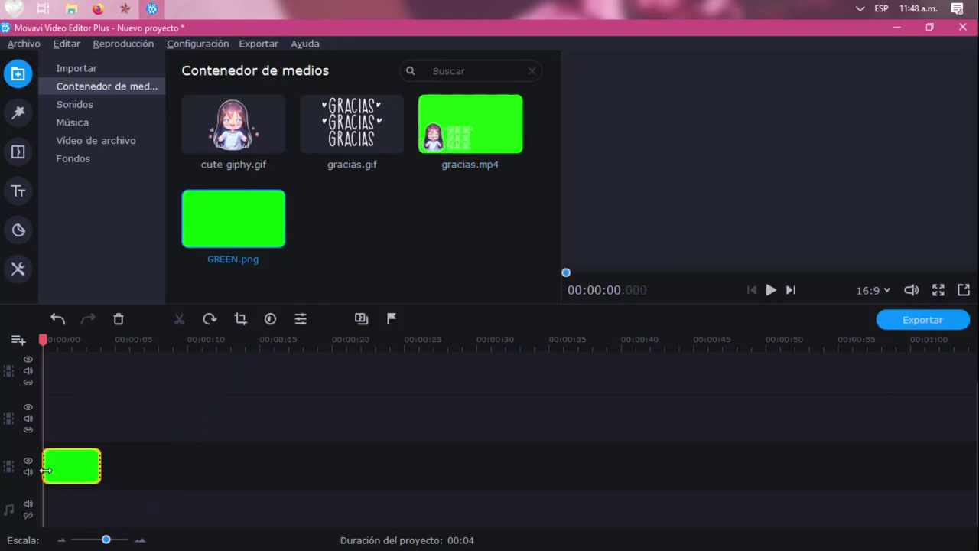
pyautogui.moveTo(469, 120); pyautogui.dragTo(123, 482)
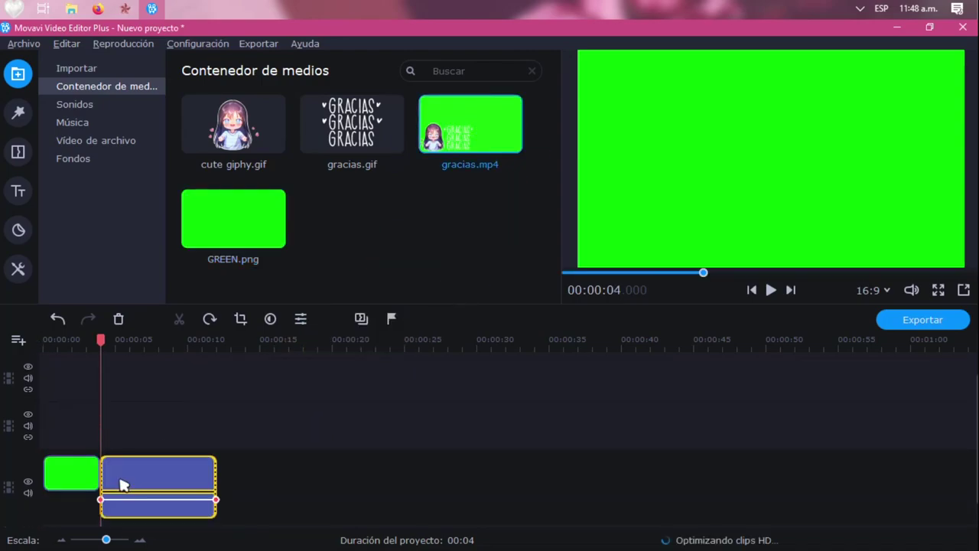
pyautogui.moveTo(260, 220); pyautogui.dragTo(235, 493)
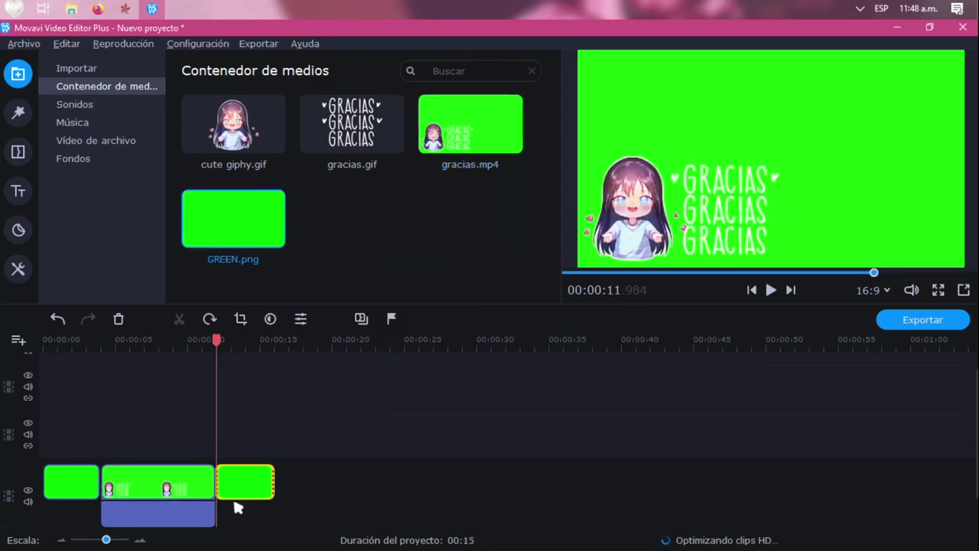
# Delete the audio clip attached beneath gracias.mp4 on the timeline.
pyautogui.click(191, 469)
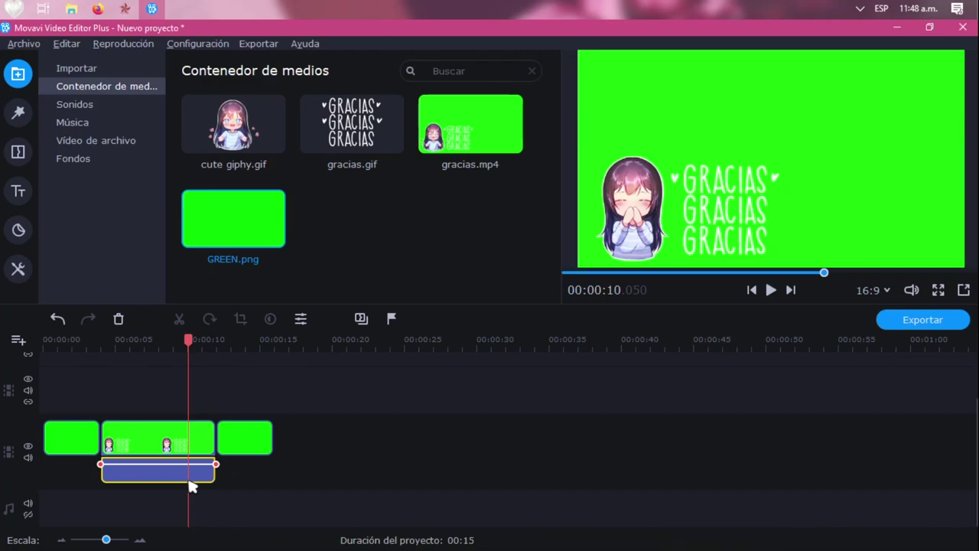
pyautogui.click(182, 474)
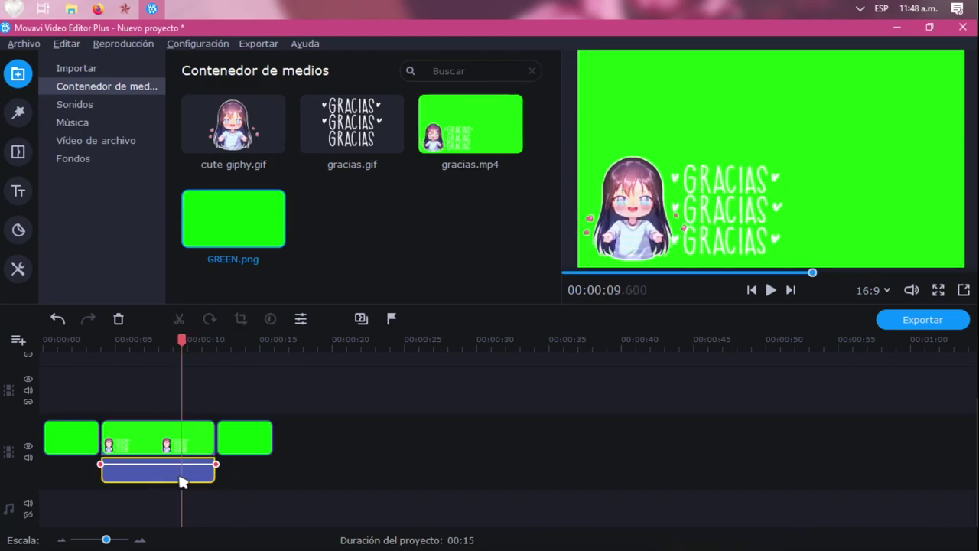
pyautogui.press('Delete')
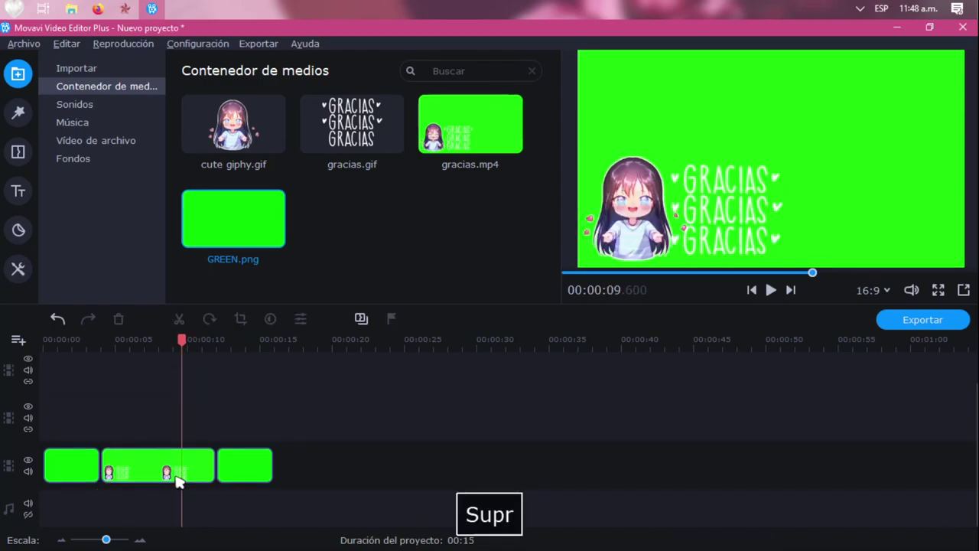
# Shorten the opening green clip to about 1.2 seconds and the closing green clip to about 1 second.
pyautogui.click(91, 349)
pyautogui.click(58, 482)
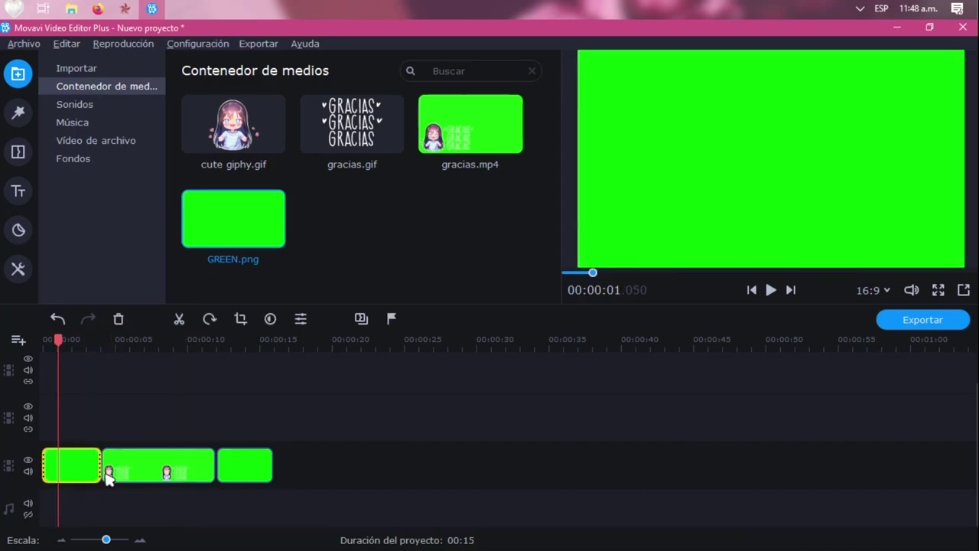
pyautogui.moveTo(96, 471); pyautogui.dragTo(59, 471)
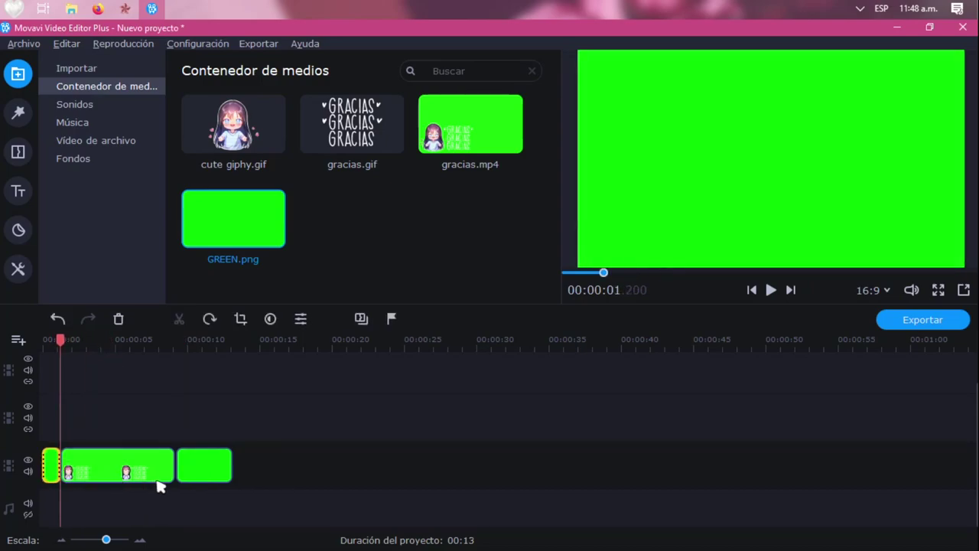
pyautogui.click(198, 472)
pyautogui.moveTo(231, 468); pyautogui.dragTo(188, 468)
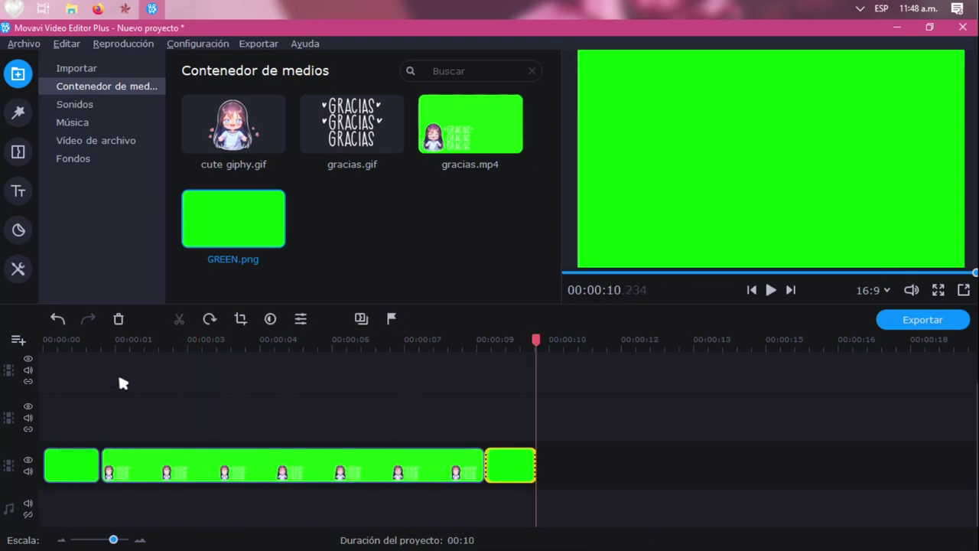
# Try the Artísticos transition Enrollar ↓ between the first green clip and gracias.mp4, preview it and undo it.
pyautogui.click(77, 339)
pyautogui.click(20, 152)
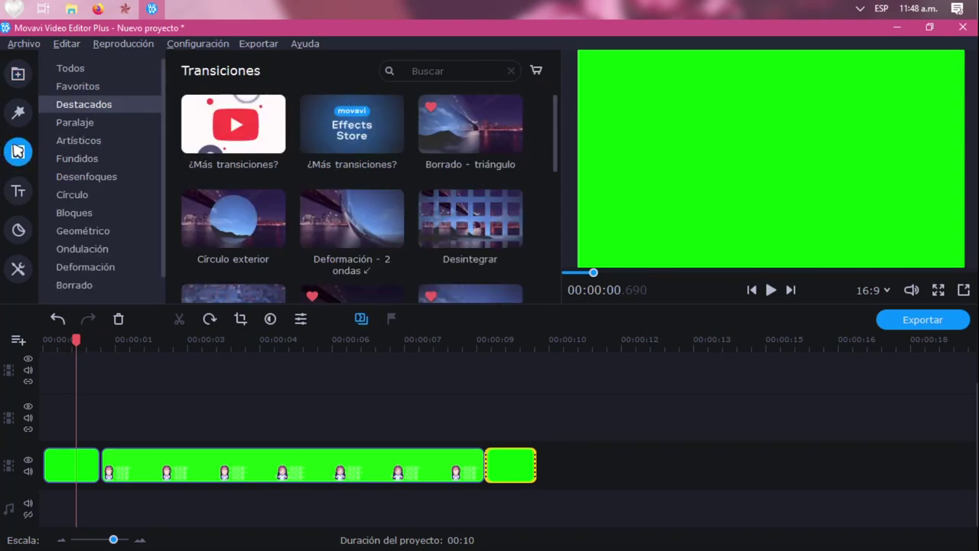
pyautogui.click(98, 125)
pyautogui.click(117, 142)
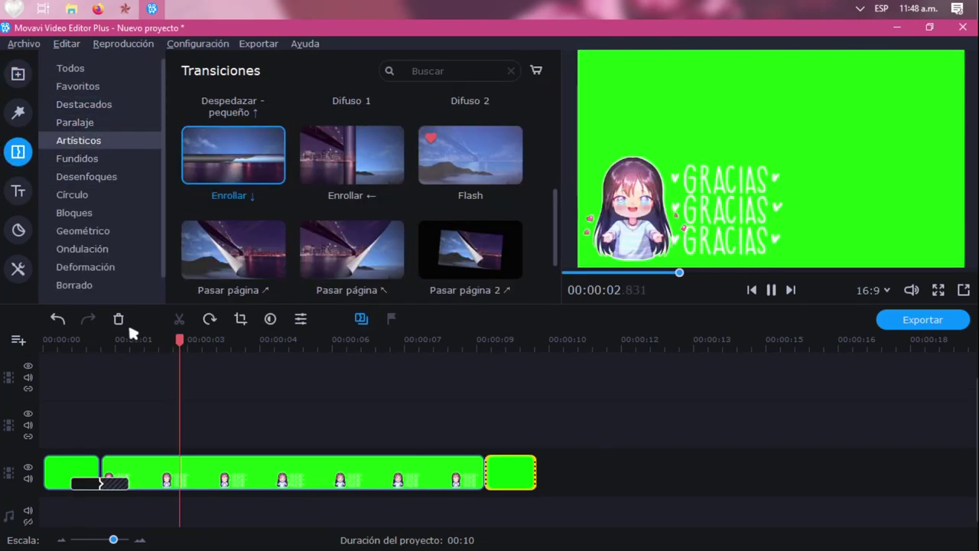
pyautogui.click(75, 341)
pyautogui.click(61, 345)
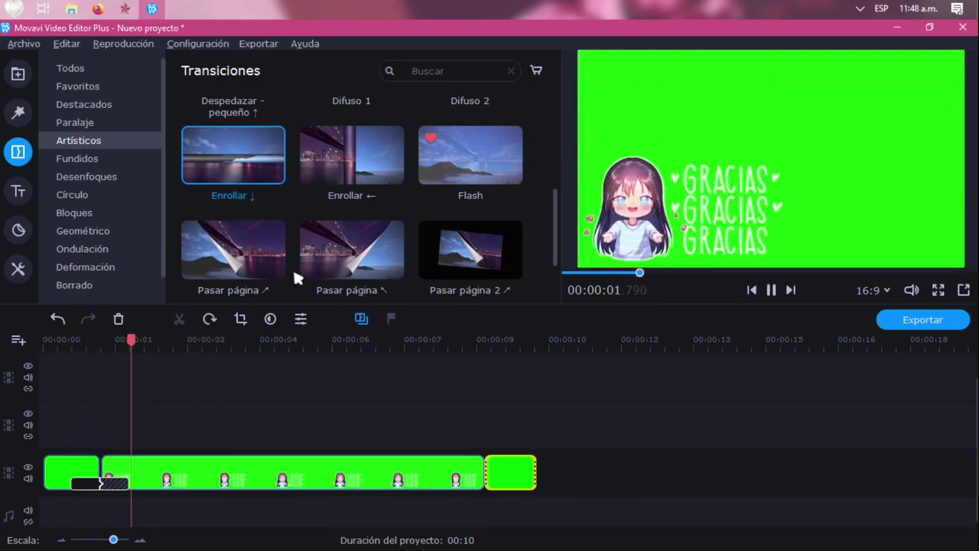
pyautogui.press('space')
pyautogui.hotkey('ctrl', 'z')
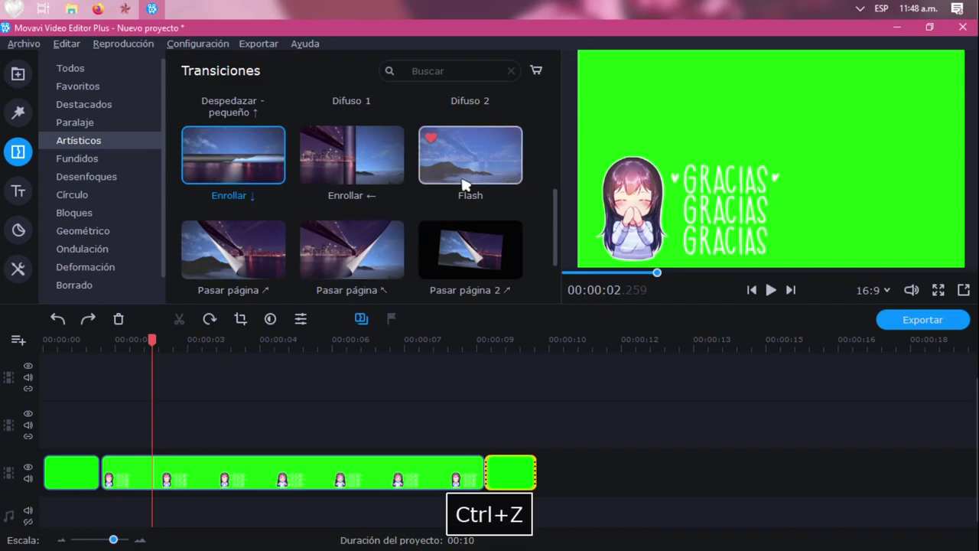
# Add the Geométrico transition Deslizar → between the first green clip and gracias.mp4, and preview it.
pyautogui.click(84, 214)
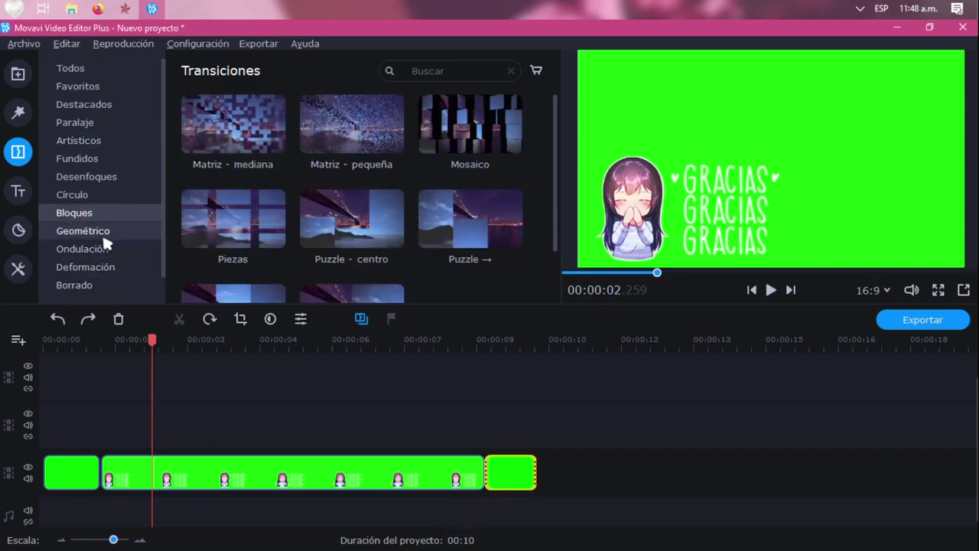
pyautogui.click(84, 231)
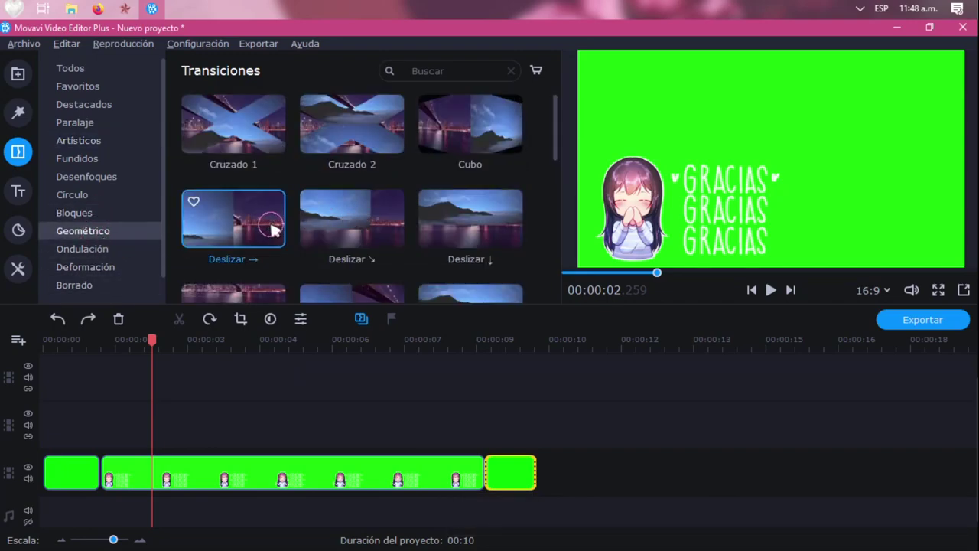
pyautogui.click(273, 228)
pyautogui.moveTo(273, 228); pyautogui.dragTo(130, 497)
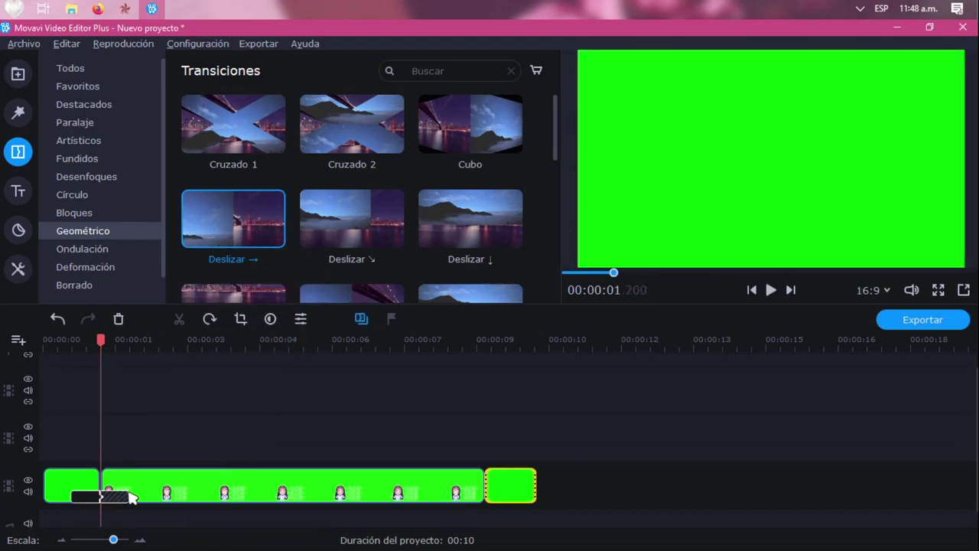
pyautogui.click(68, 348)
pyautogui.press('space')
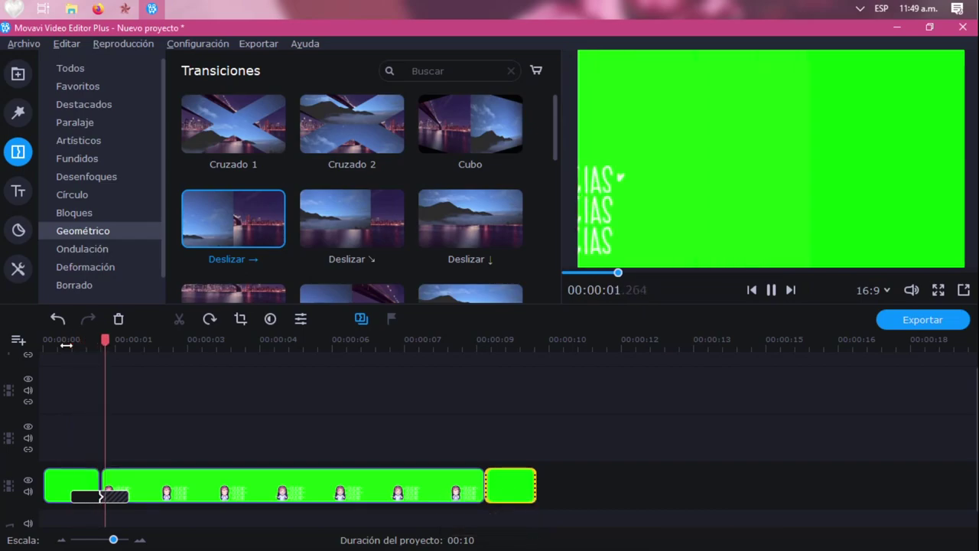
pyautogui.press('space')
# Try the Deslizar ↓ transition between gracias.mp4 and the closing green clip, and play it back.
pyautogui.moveTo(470, 218); pyautogui.dragTo(467, 501)
pyautogui.click(421, 349)
pyautogui.press('space')
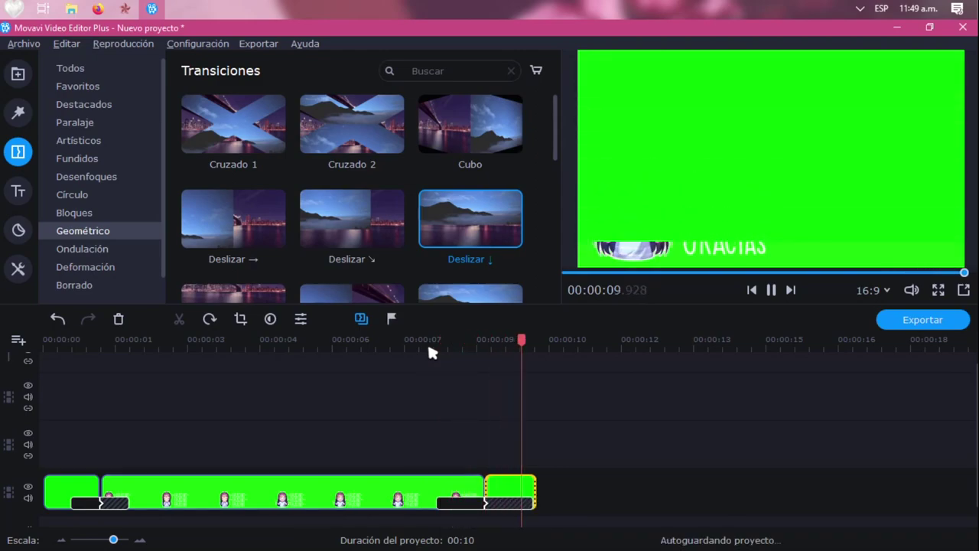
pyautogui.press('space')
# Try the Deslizar → transition between gracias.mp4 and the closing green clip, and preview it.
pyautogui.moveTo(264, 229); pyautogui.dragTo(468, 497)
pyautogui.click(413, 343)
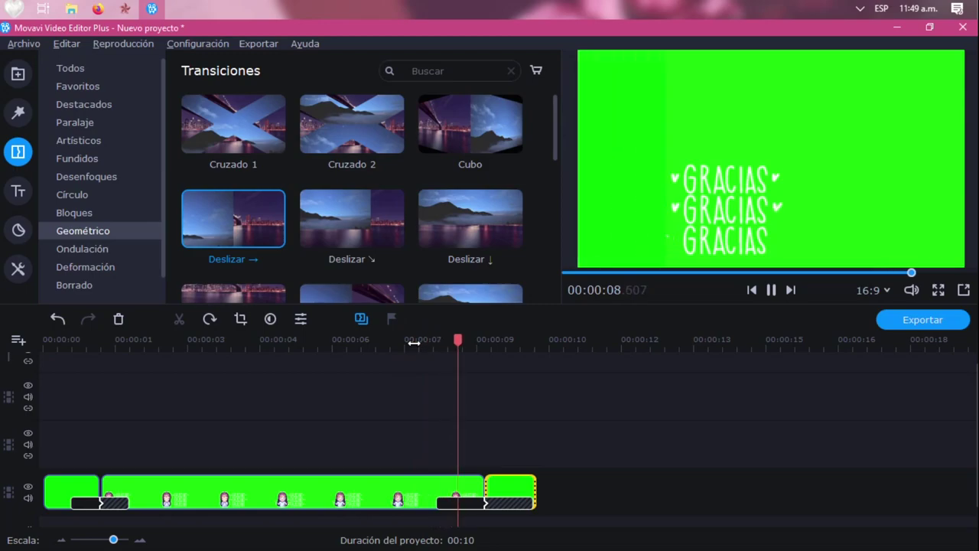
pyautogui.press('space')
# Replace the transition between gracias.mp4 and the closing green clip with Empuje ↓, and preview it.
pyautogui.scroll(-2, 405, 233)
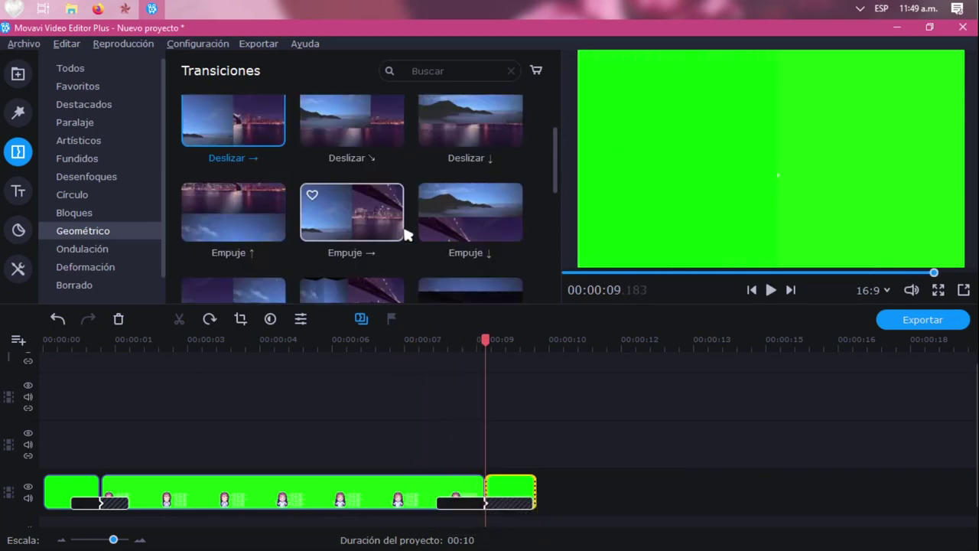
pyautogui.click(384, 231)
pyautogui.click(441, 228)
pyautogui.moveTo(442, 227); pyautogui.dragTo(476, 519)
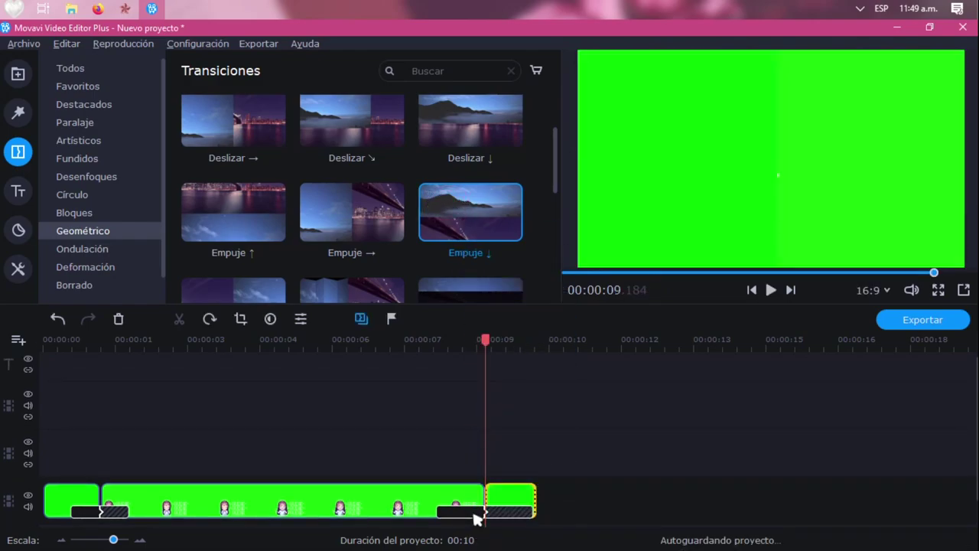
pyautogui.click(404, 344)
pyautogui.press('space')
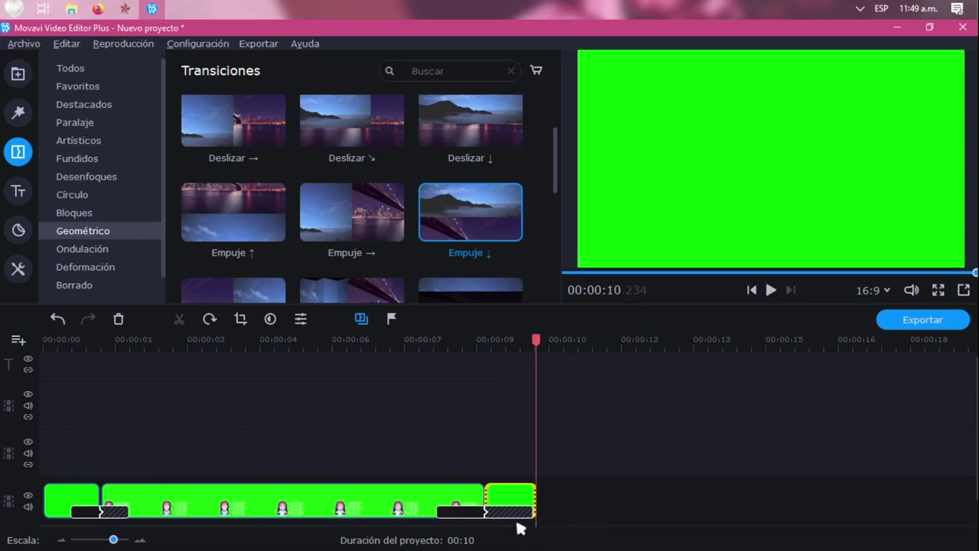
pyautogui.press('space')
pyautogui.press('space')
pyautogui.click(456, 344)
pyautogui.press('space')
# Set the Empuje ↓ transition's duration to 1 second and play the project from the start.
pyautogui.doubleClick(480, 516)
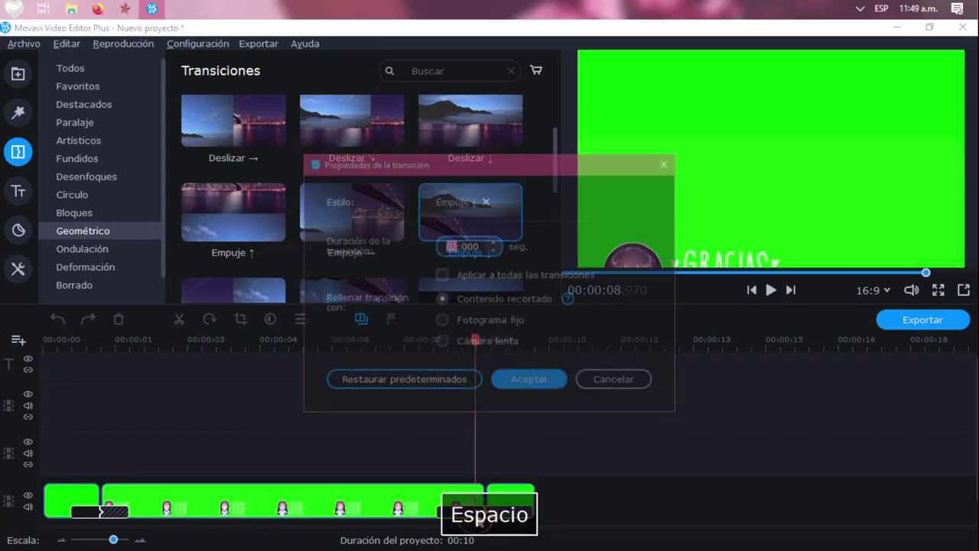
pyautogui.click(494, 251)
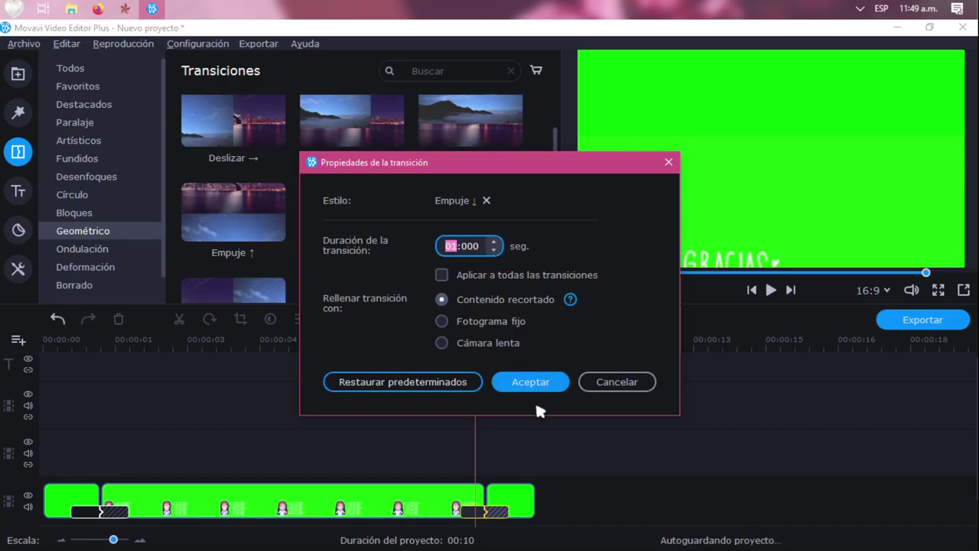
pyautogui.click(536, 382)
pyautogui.click(50, 348)
pyautogui.press('space')
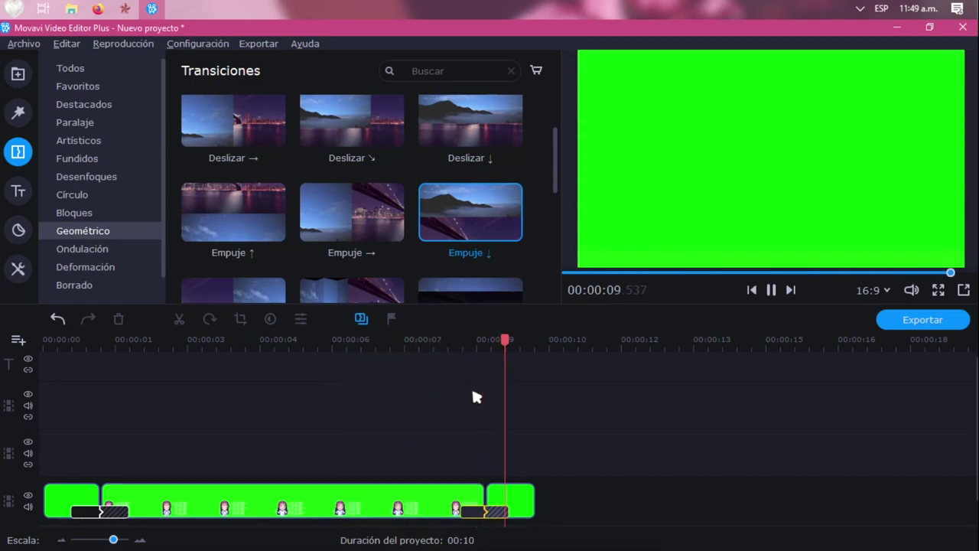
# Export the project as an MP4 titled "GRACIAS GREENSCREEN" to the Desktop folder, accepting the advanced settings with 60 FPS.
pyautogui.click(885, 319)
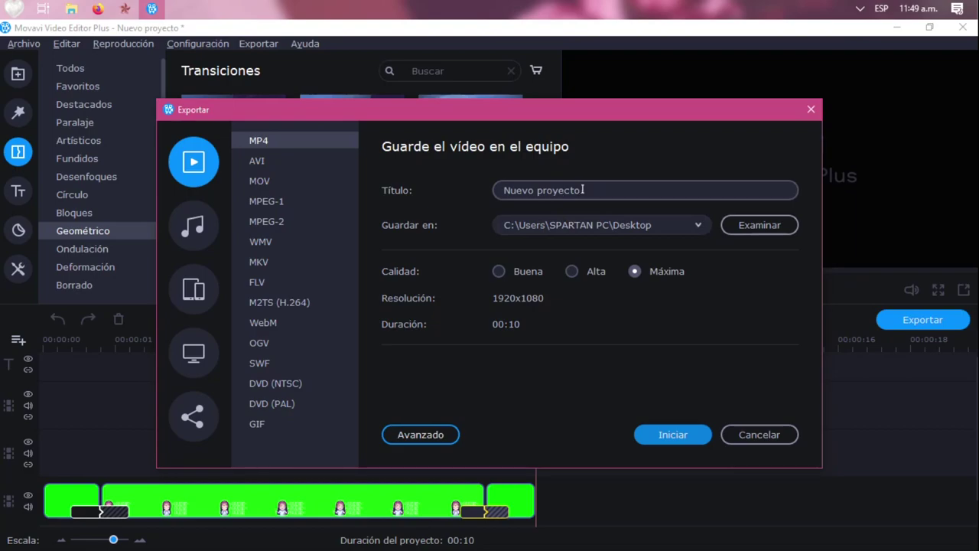
pyautogui.click(442, 436)
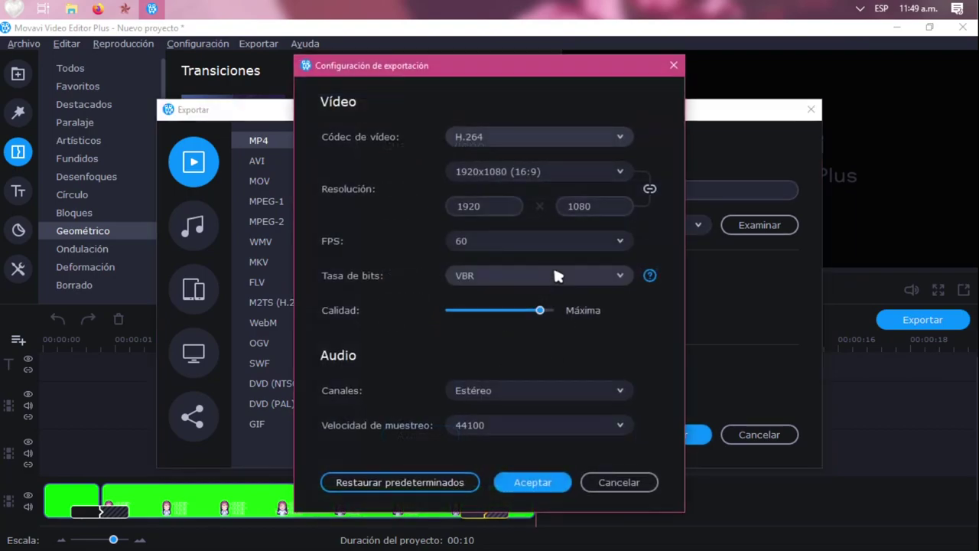
pyautogui.click(564, 484)
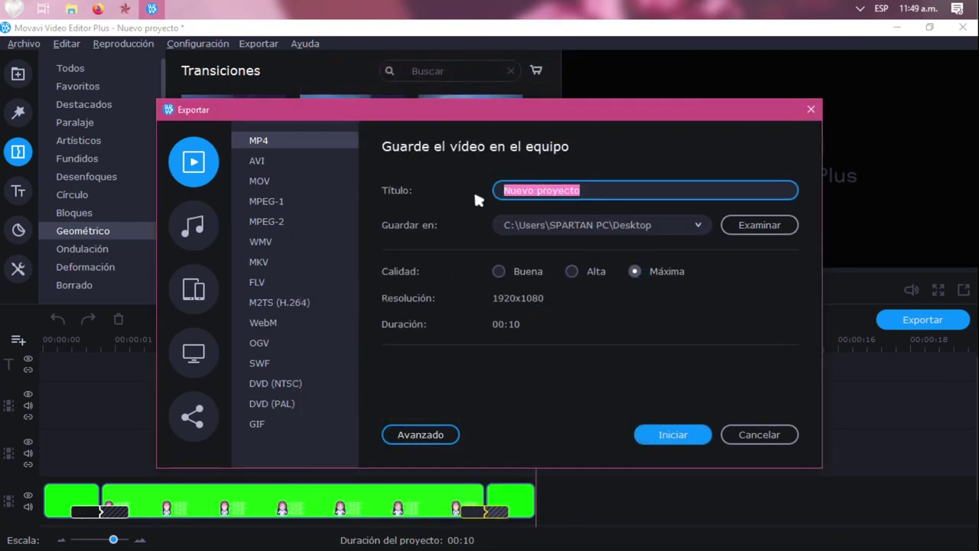
pyautogui.write('GRE')
pyautogui.write('CIAS')
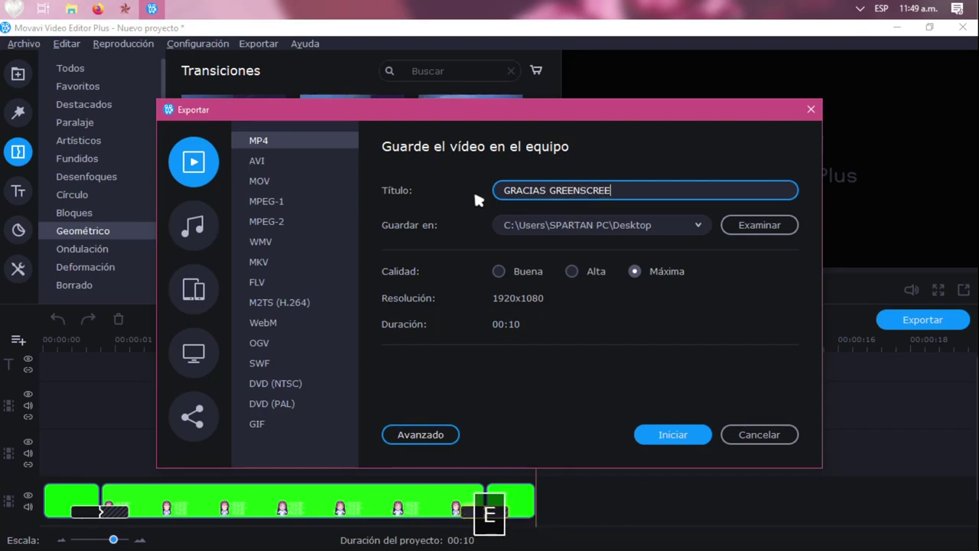
pyautogui.click(678, 439)
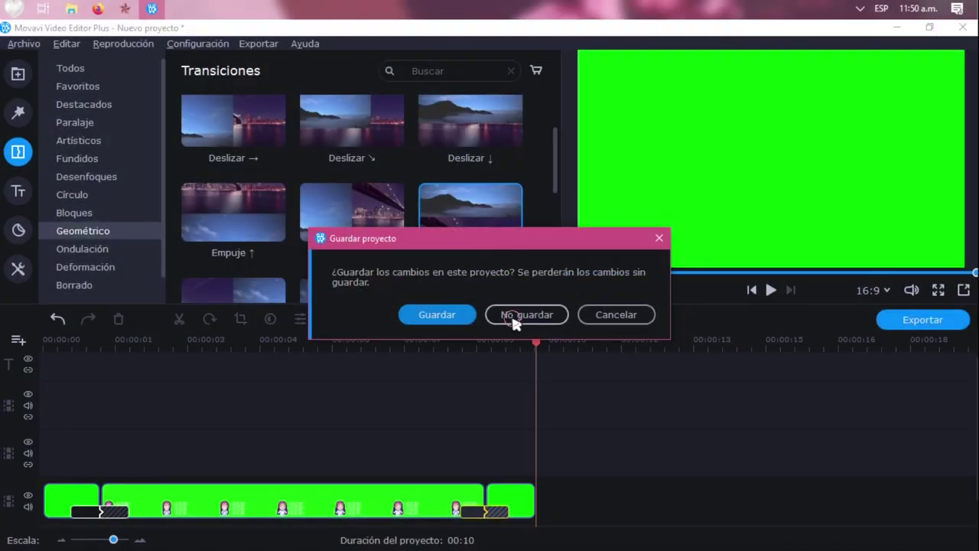
# Close the video editor without saving the project and delete gracias.mp4 from the Escritorio folder in File Explorer.
pyautogui.click(514, 315)
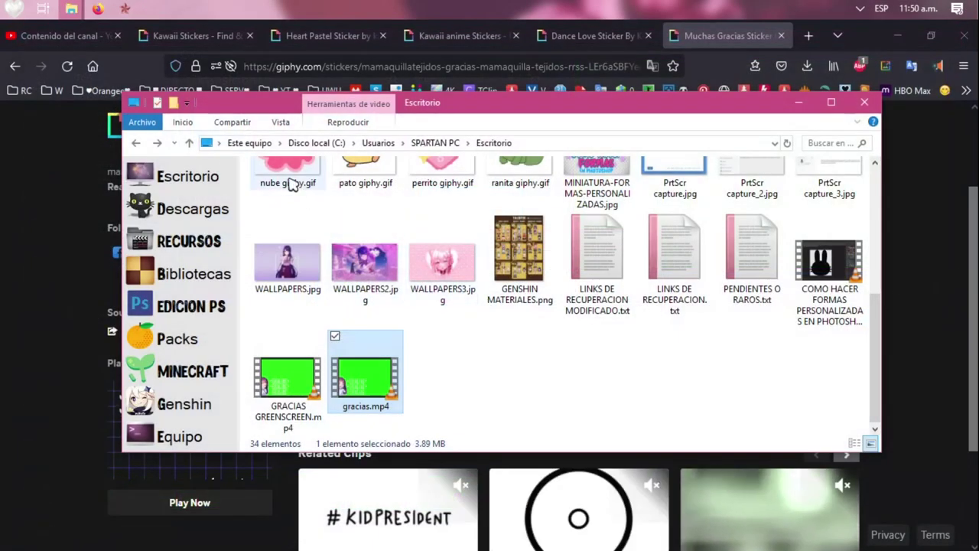
pyautogui.press('Delete')
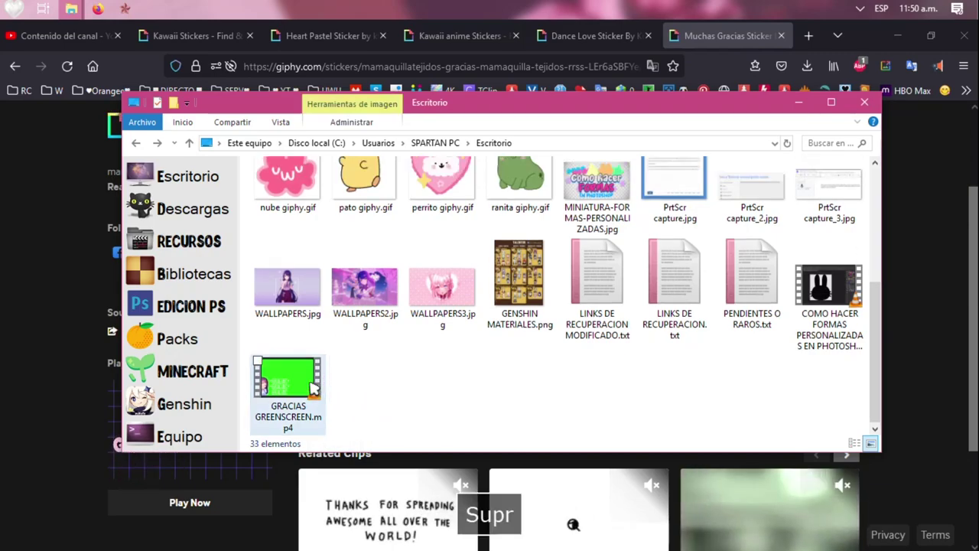
# Play GRACIAS GREENSCREEN.mp4 in VLC Media Player and minimize the browser and File Explorer windows behind it.
pyautogui.doubleClick(287, 379)
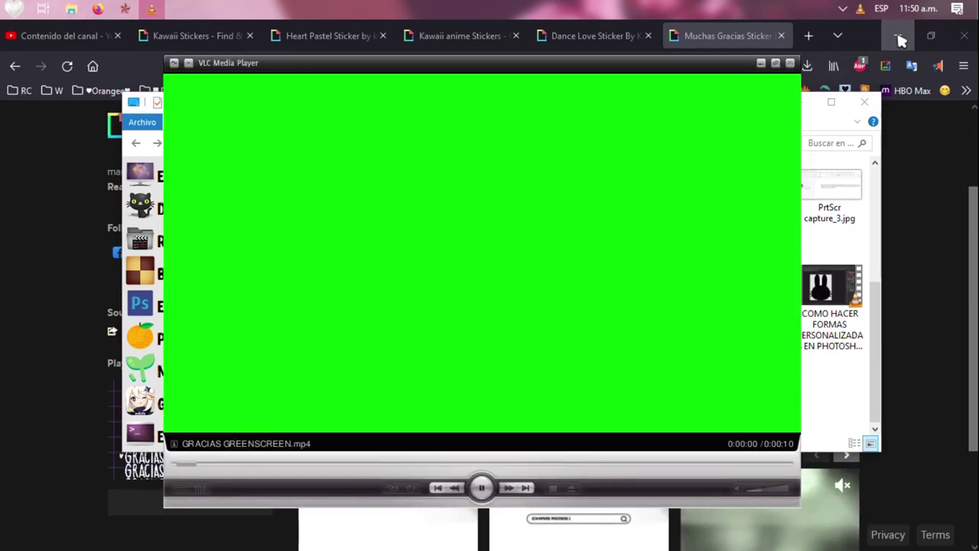
pyautogui.click(897, 35)
pyautogui.click(814, 107)
pyautogui.click(814, 107)
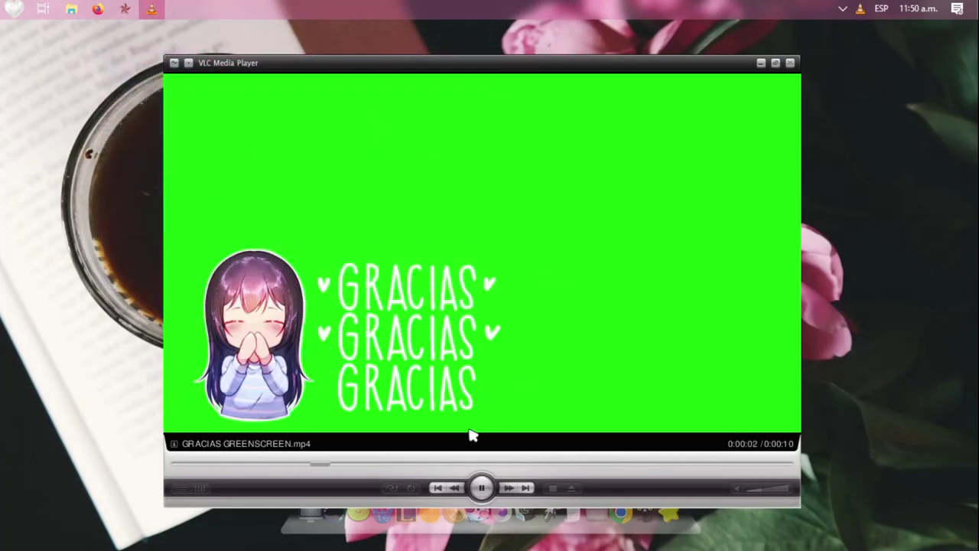
# Replay GRACIAS GREENSCREEN.mp4 from the beginning and close VLC Media Player.
pyautogui.click(170, 464)
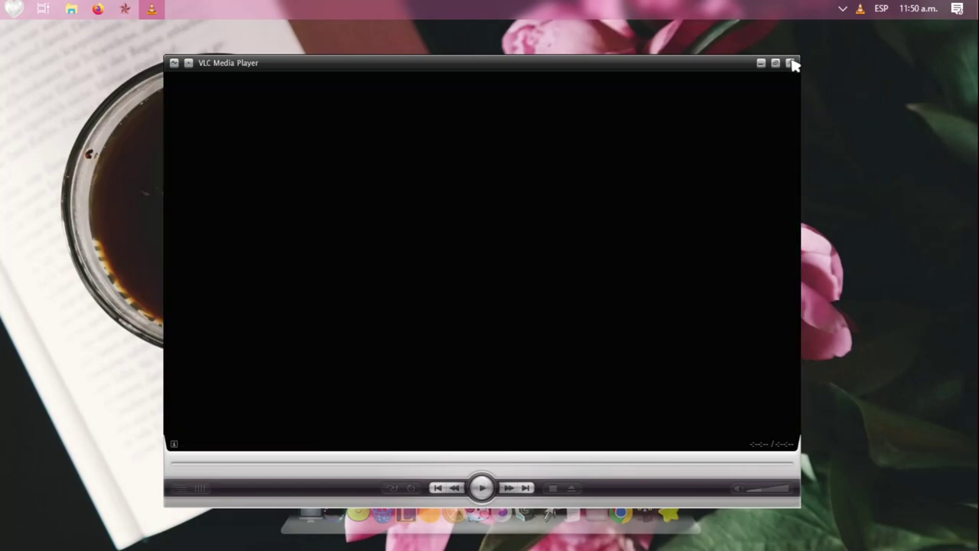
pyautogui.click(790, 62)
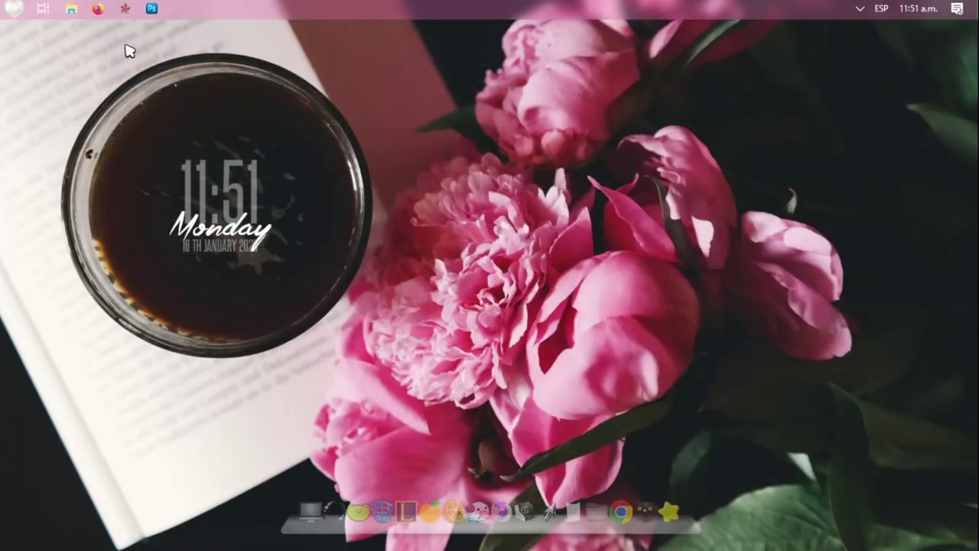
# Switch to Photoshop and open giphy.gif from the desktop decorations folder, assigning the Adobe RGB (1998) working space.
pyautogui.click(152, 9)
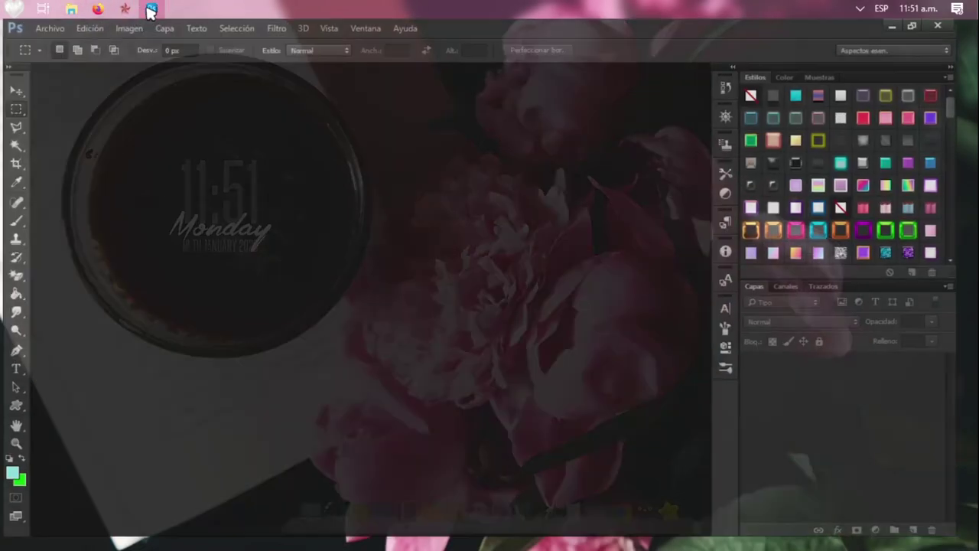
pyautogui.press('super+Tab')
pyautogui.click(559, 203)
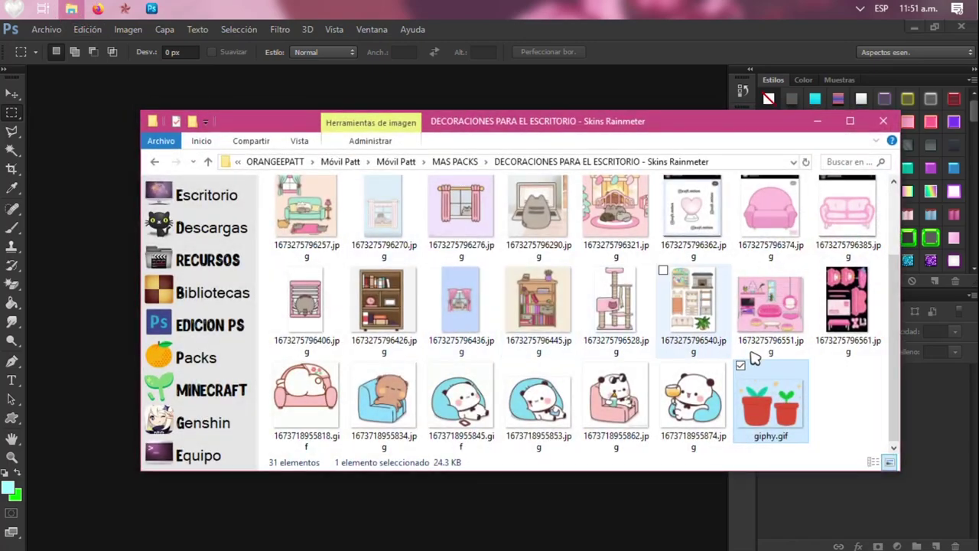
pyautogui.moveTo(765, 371); pyautogui.dragTo(638, 170)
pyautogui.press('space')
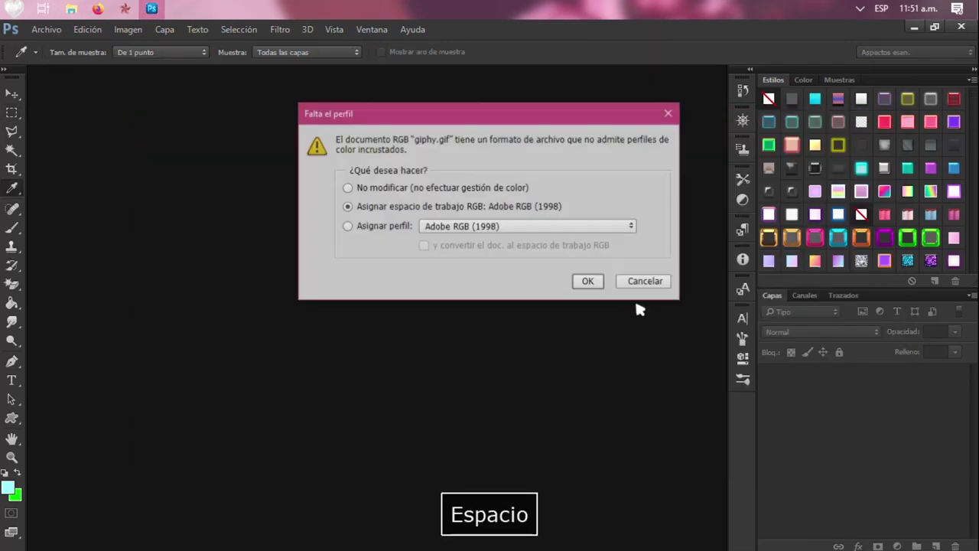
pyautogui.click(601, 282)
# Enlarge the area of the layer list and make Capa 6 the active layer.
pyautogui.moveTo(769, 480); pyautogui.dragTo(772, 380)
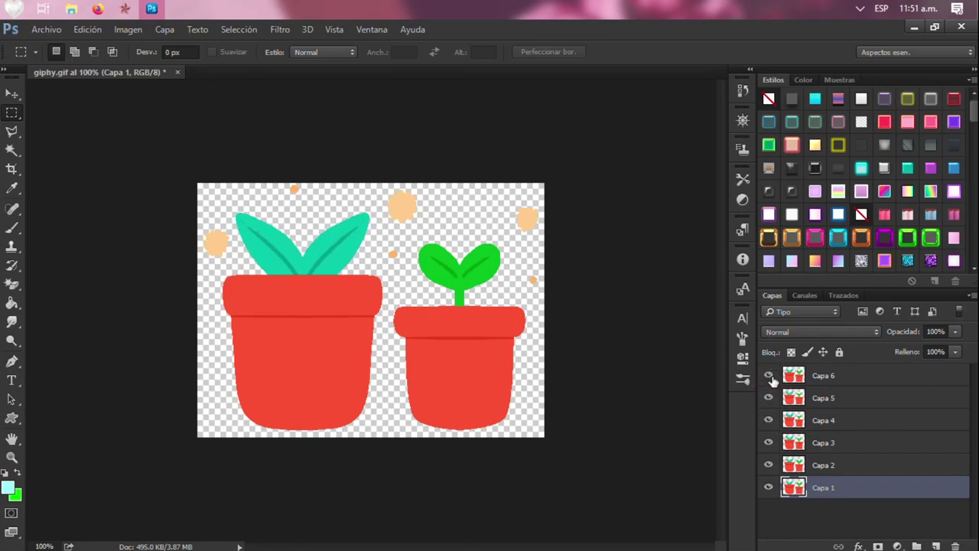
pyautogui.click(793, 375)
pyautogui.keyDown('shift'); pyautogui.click(832, 489); pyautogui.keyUp('shift')
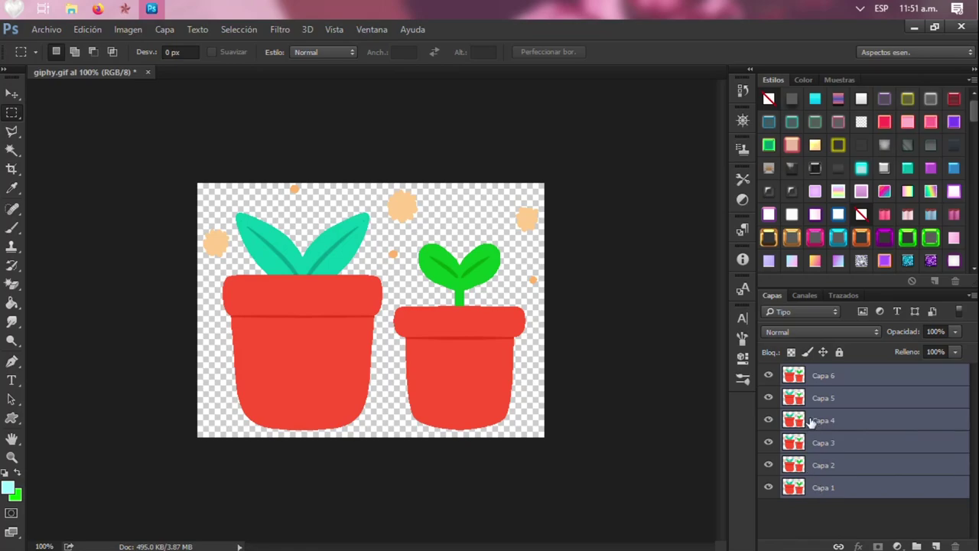
pyautogui.moveTo(803, 288); pyautogui.dragTo(800, 193)
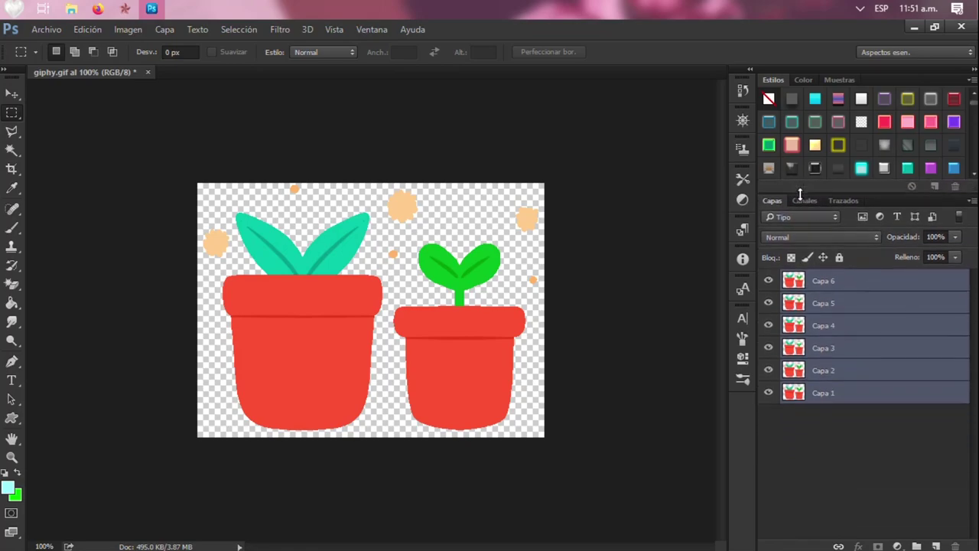
pyautogui.click(812, 288)
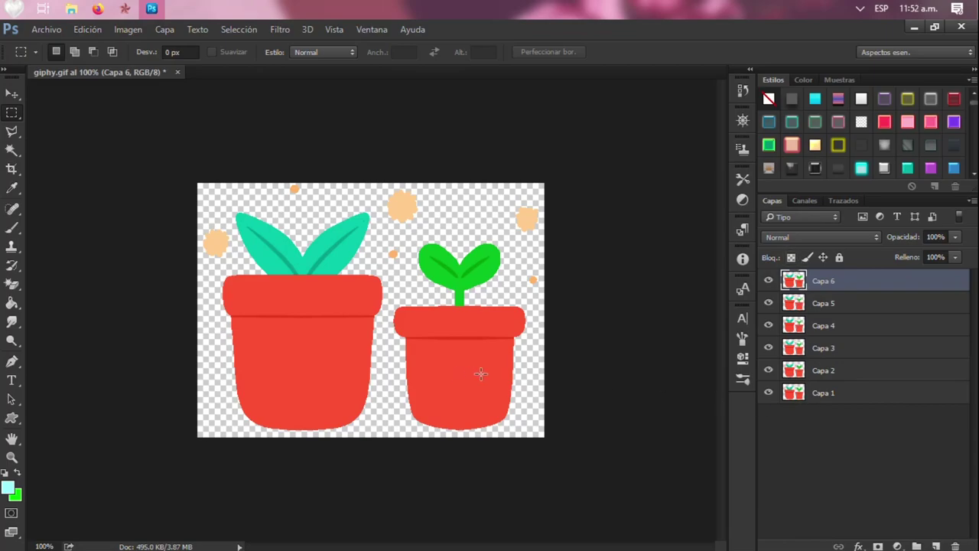
# Crop the canvas to the smaller pot with the bright green sprout, removing the larger pot and excess space above.
pyautogui.press('m')
pyautogui.press('c')
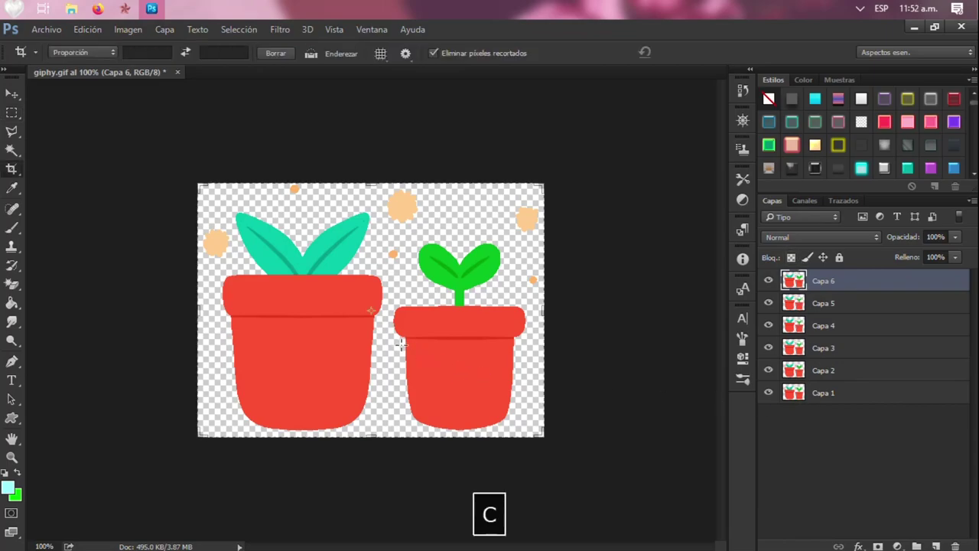
pyautogui.click(382, 336)
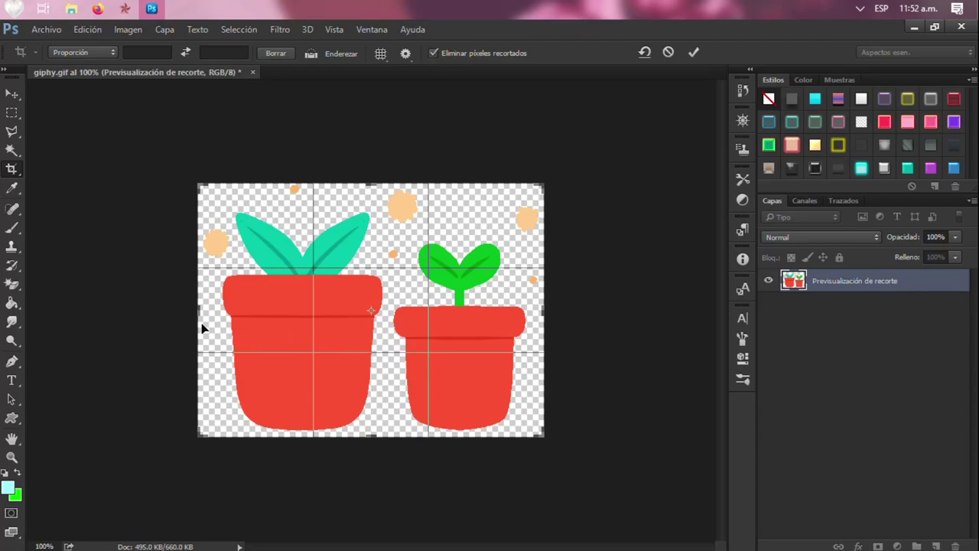
pyautogui.moveTo(201, 315); pyautogui.dragTo(293, 310)
pyautogui.press('Return')
pyautogui.moveTo(370, 186); pyautogui.dragTo(396, 214)
pyautogui.press('Return')
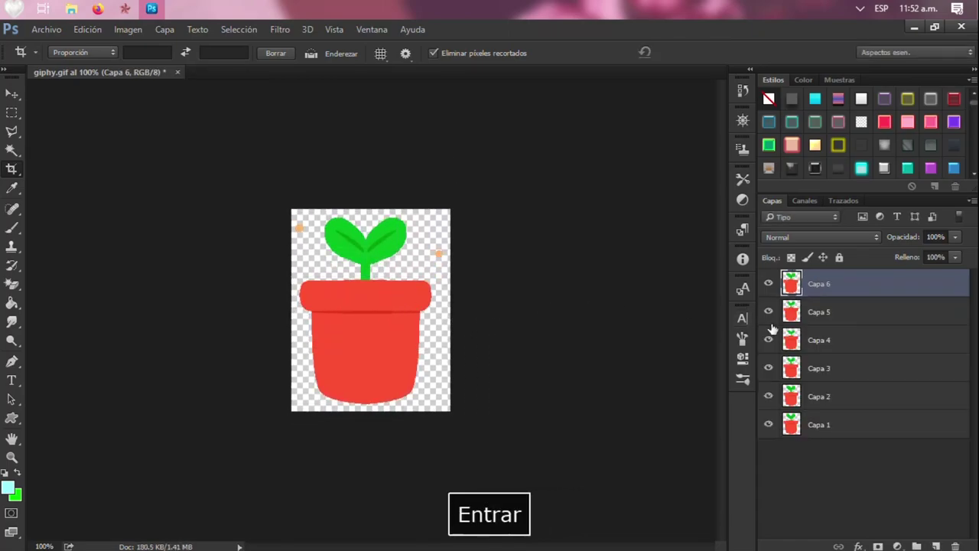
# Switch to the Eraser tool and set its brush diameter to 69 px.
pyautogui.press('e')
pyautogui.press('capslock')
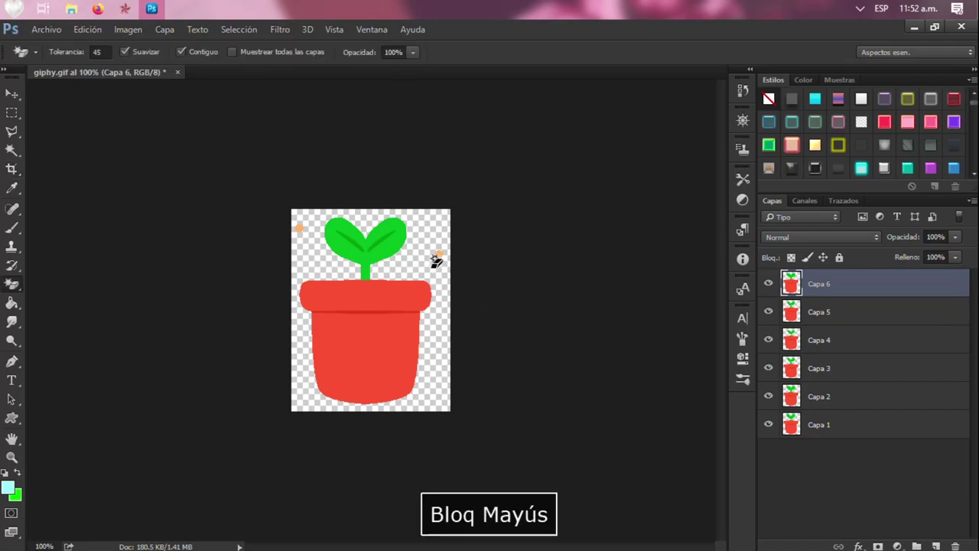
pyautogui.hotkey('shift', 'e')
pyautogui.keyDown('alt'); pyautogui.rightClick(436, 253); pyautogui.keyUp('alt')
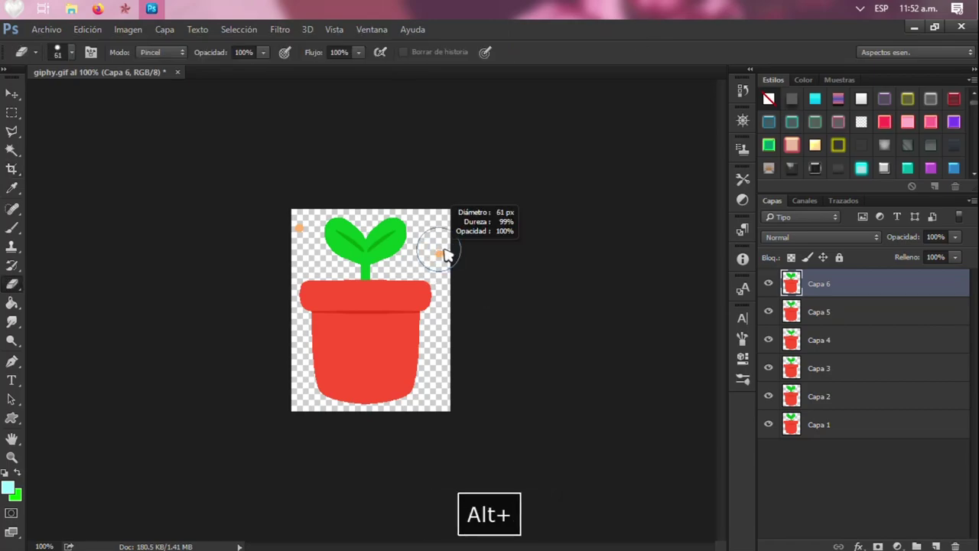
pyautogui.keyDown('alt'); pyautogui.rightClick(463, 249); pyautogui.keyUp('alt')
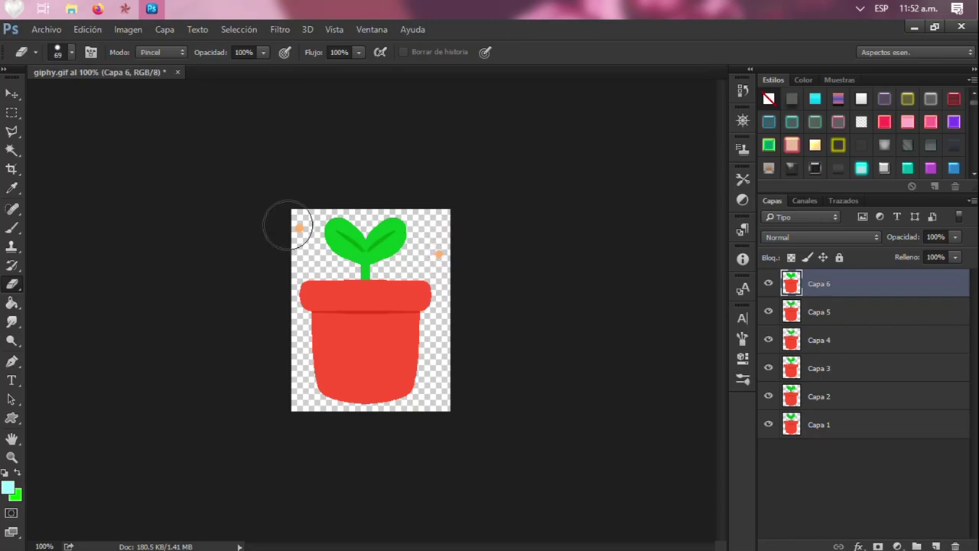
# Hide Capa 2 to Capa 6 and erase the orange dots on Capa 1, checking for leftovers with a temporary outline style.
pyautogui.moveTo(768, 284); pyautogui.dragTo(773, 337)
pyautogui.click(795, 398)
pyautogui.click(767, 397)
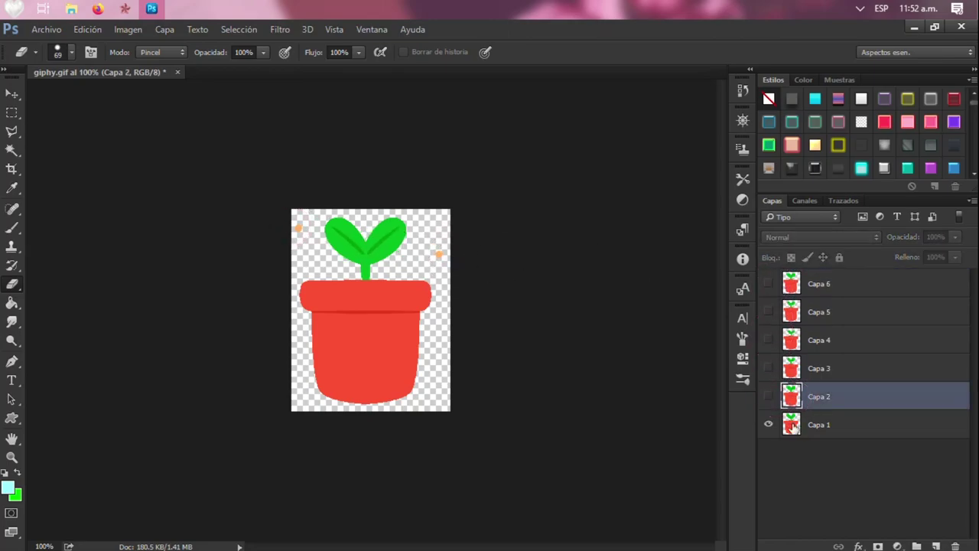
pyautogui.click(818, 425)
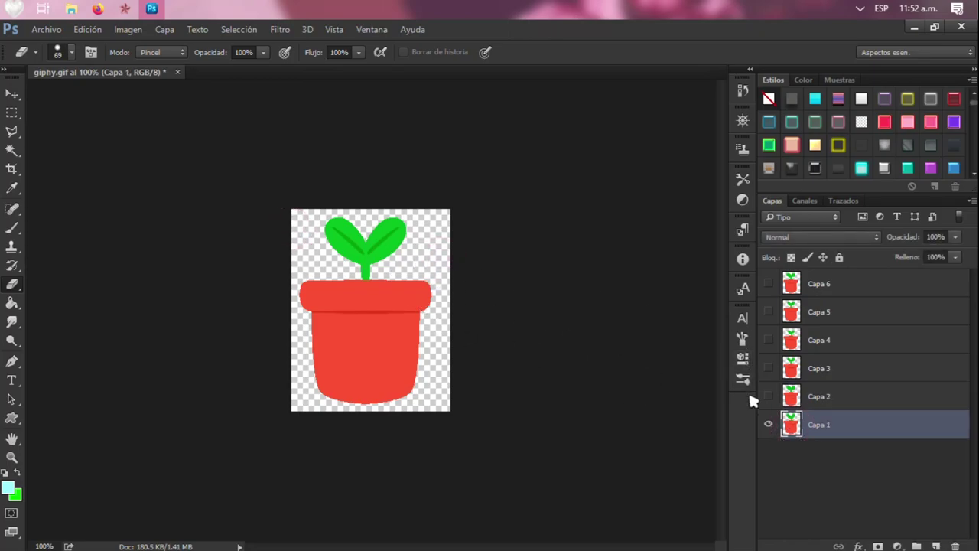
pyautogui.click(837, 146)
pyautogui.click(769, 98)
# Show Capa 2 and Capa 3 one at a time and erase the orange dots on each.
pyautogui.click(769, 396)
pyautogui.click(791, 401)
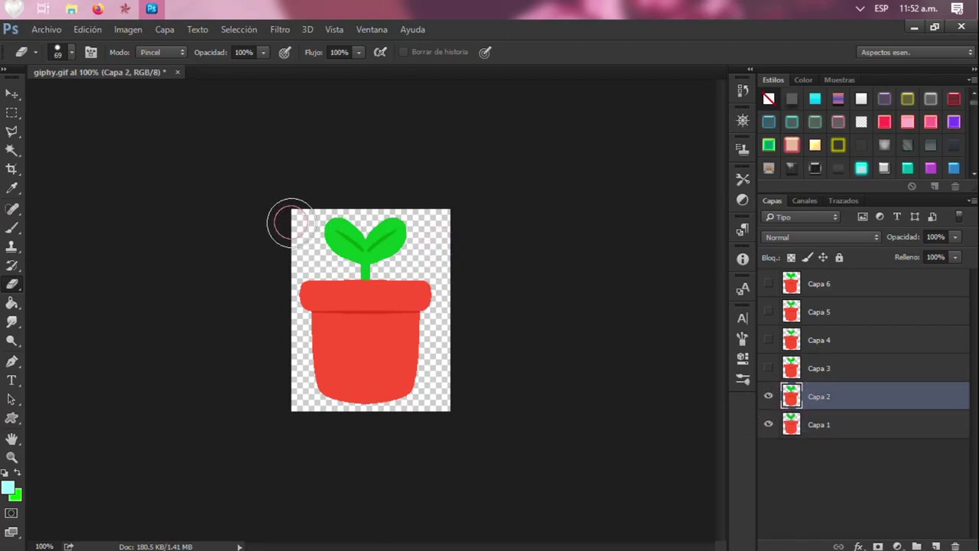
pyautogui.click(769, 368)
pyautogui.click(791, 368)
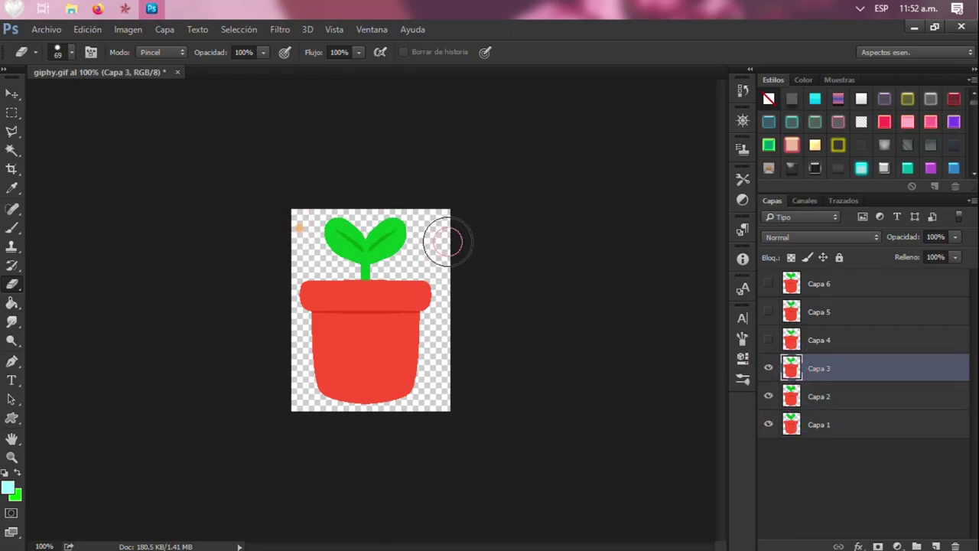
pyautogui.click(296, 226)
# Show Capa 4 and Capa 5 one at a time and erase the orange dots beside the plant on each.
pyautogui.click(769, 340)
pyautogui.click(791, 340)
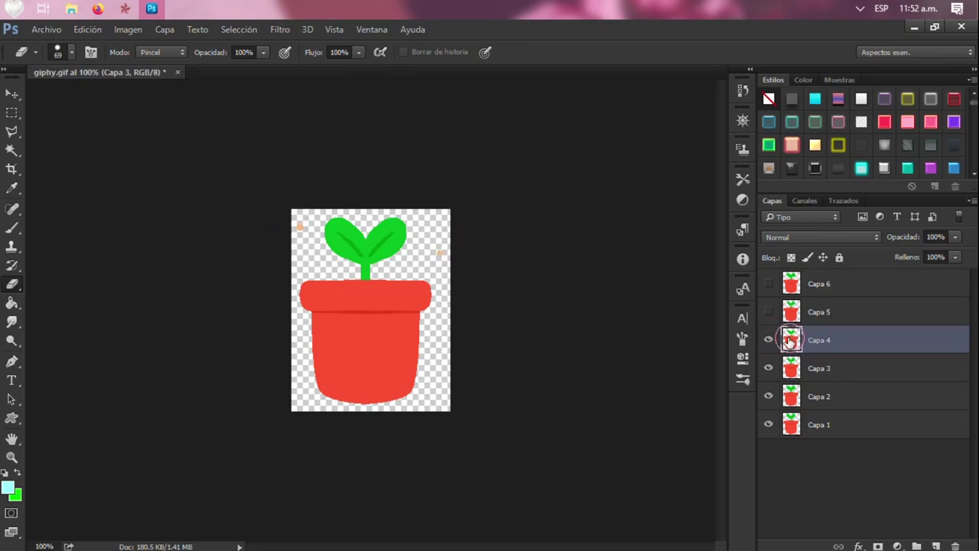
pyautogui.click(286, 230)
pyautogui.click(769, 312)
pyautogui.click(791, 311)
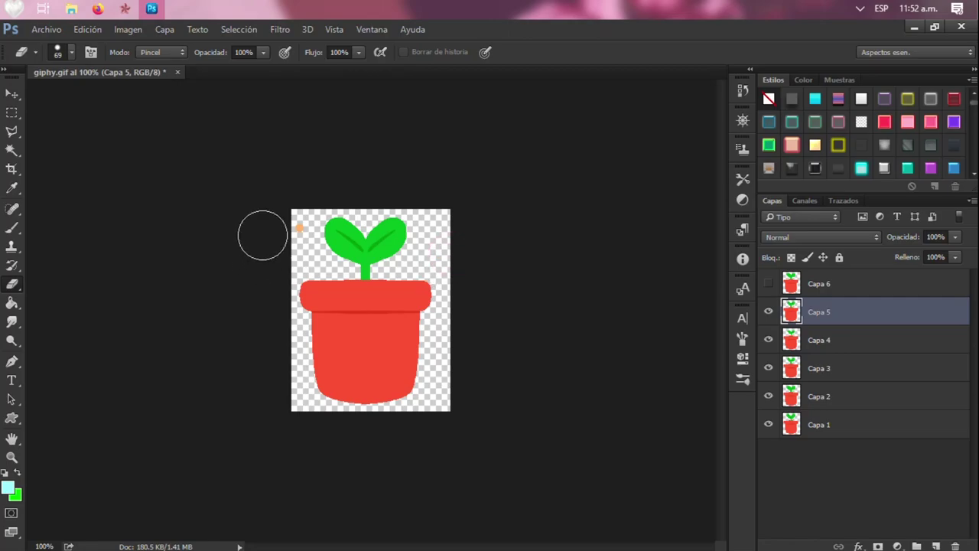
pyautogui.click(283, 228)
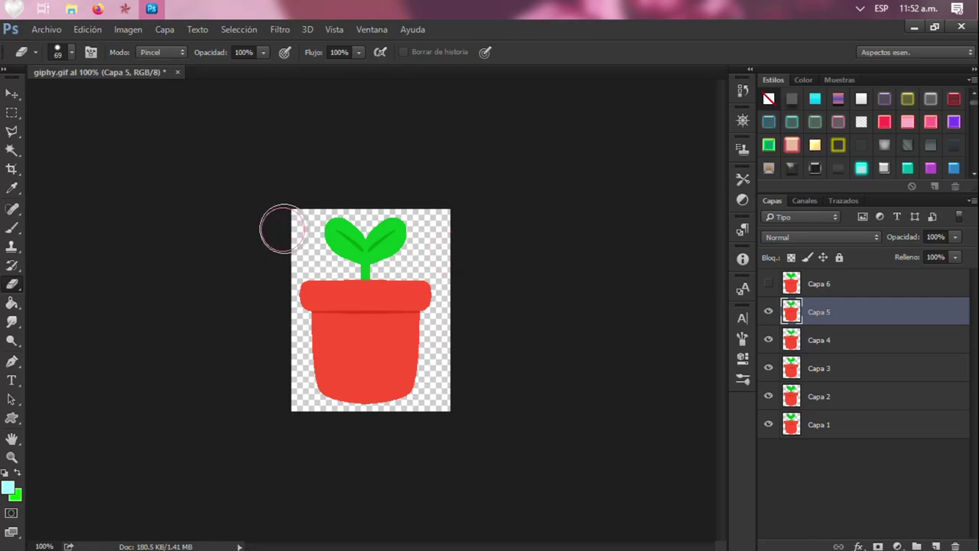
# Show Capa 6, erase its orange dots and check for leftovers with a temporary outline style.
pyautogui.click(788, 283)
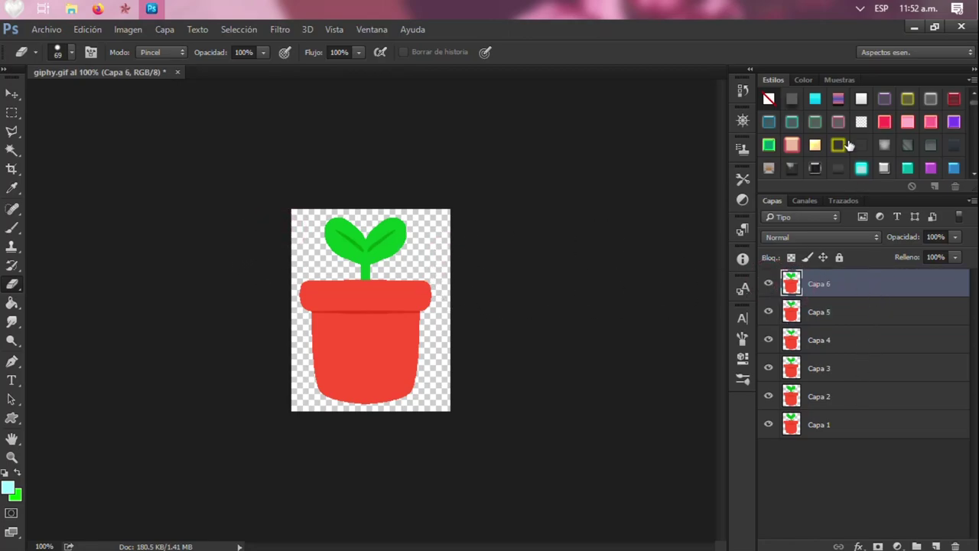
pyautogui.click(839, 146)
pyautogui.click(768, 99)
# Select all six layers, centre the pot on the canvas and scale it down to about 73%.
pyautogui.keyDown('ctrl'); pyautogui.click(856, 423); pyautogui.keyUp('ctrl')
pyautogui.click(865, 286)
pyautogui.keyDown('shift'); pyautogui.click(865, 427); pyautogui.keyUp('shift')
pyautogui.hotkey('ctrl', 't')
pyautogui.moveTo(412, 356); pyautogui.dragTo(418, 355)
pyautogui.moveTo(439, 406); pyautogui.dragTo(425, 380)
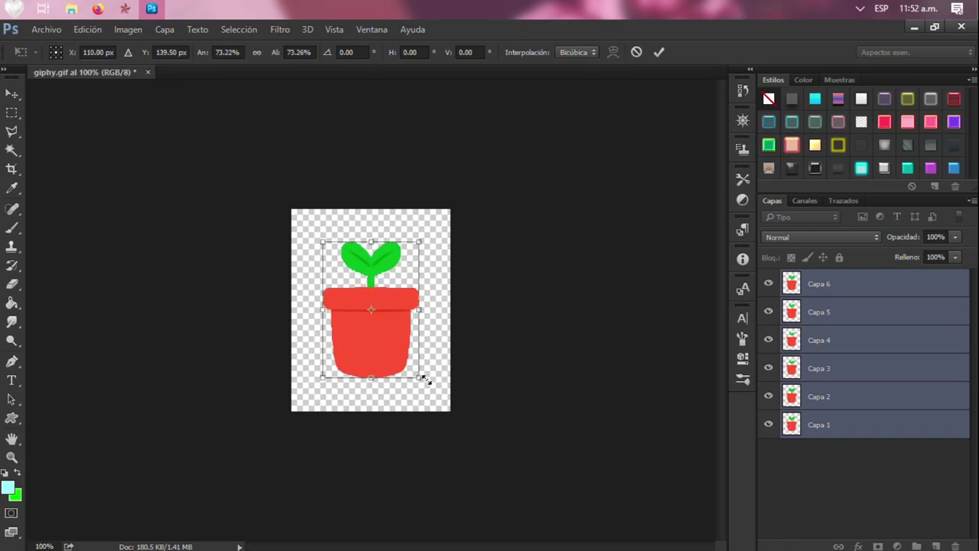
pyautogui.press('Return')
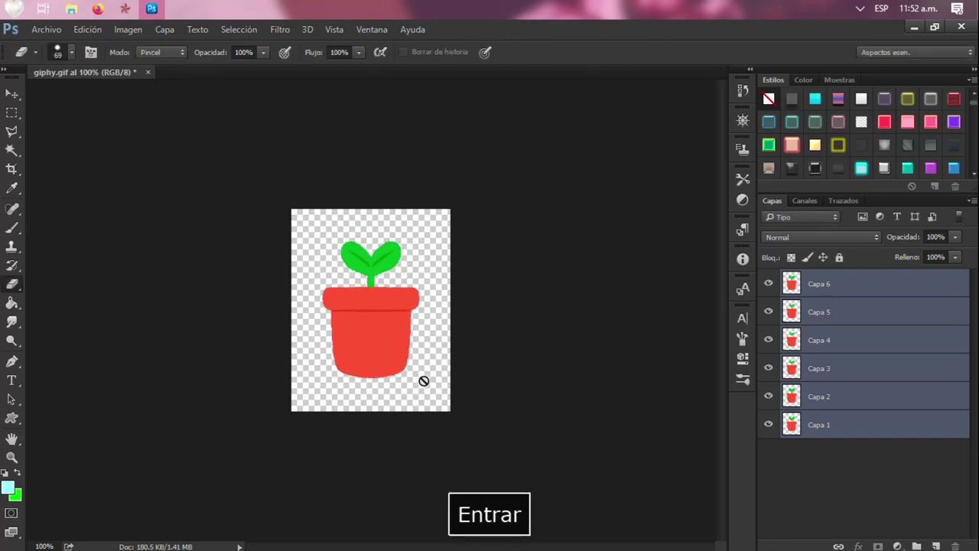
pyautogui.press('v')
# Minimize Photoshop and File Explorer and take a full screen capture of the empty desktop.
pyautogui.click(147, 9)
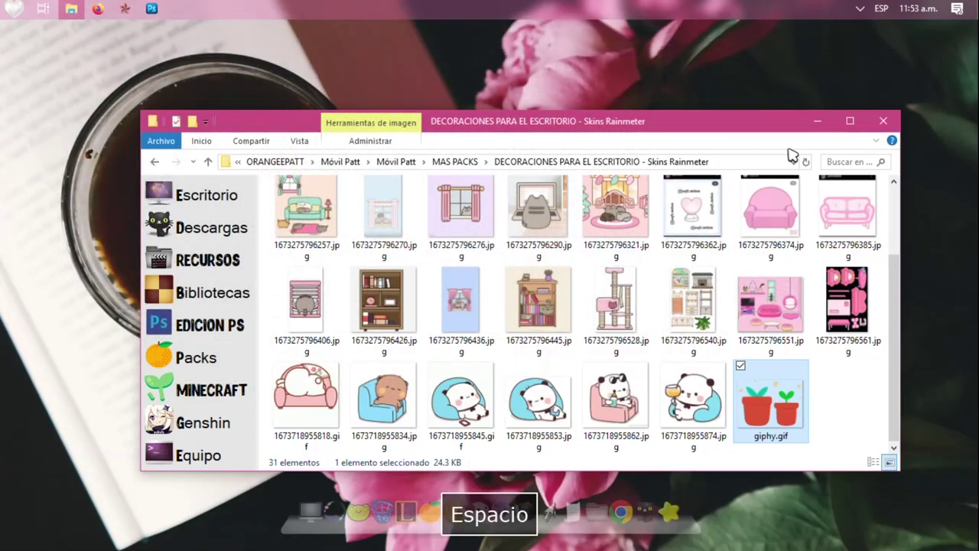
pyautogui.click(813, 121)
pyautogui.press('Print')
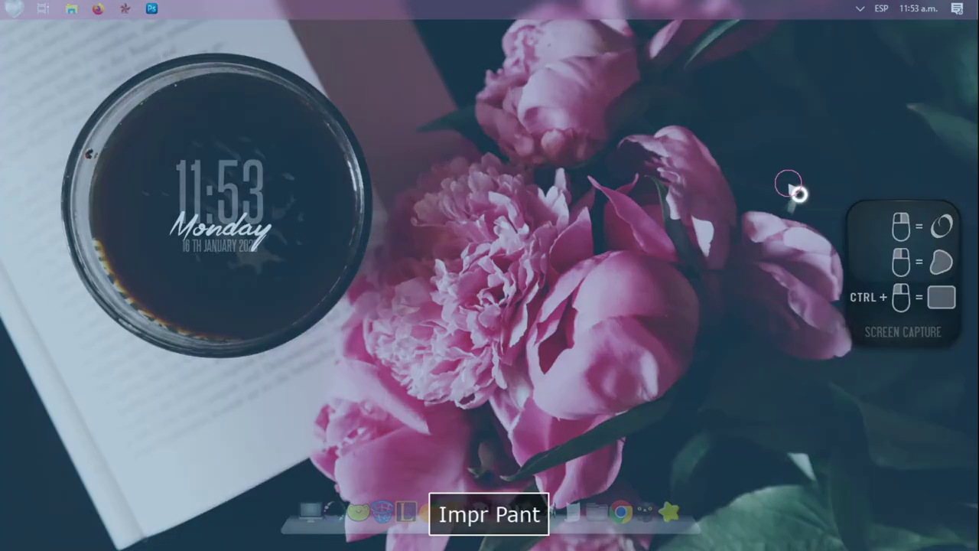
pyautogui.click(798, 192)
pyautogui.click(649, 219)
# Return to Photoshop, create a new document sized for the screen capture and paste the desktop capture into it.
pyautogui.click(152, 9)
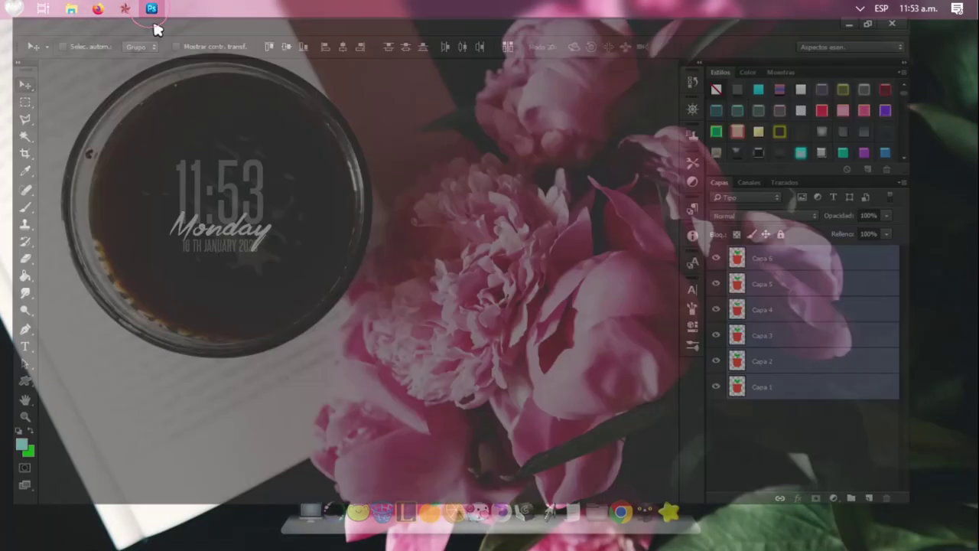
pyautogui.click(46, 29)
pyautogui.click(58, 40)
pyautogui.click(378, 172)
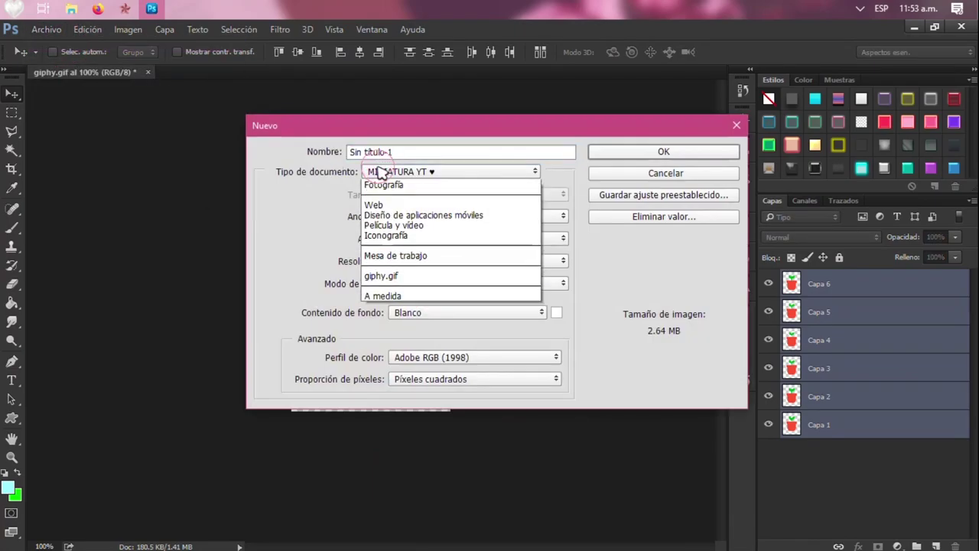
pyautogui.click(425, 223)
pyautogui.click(610, 151)
pyautogui.hotkey('ctrl', 'v')
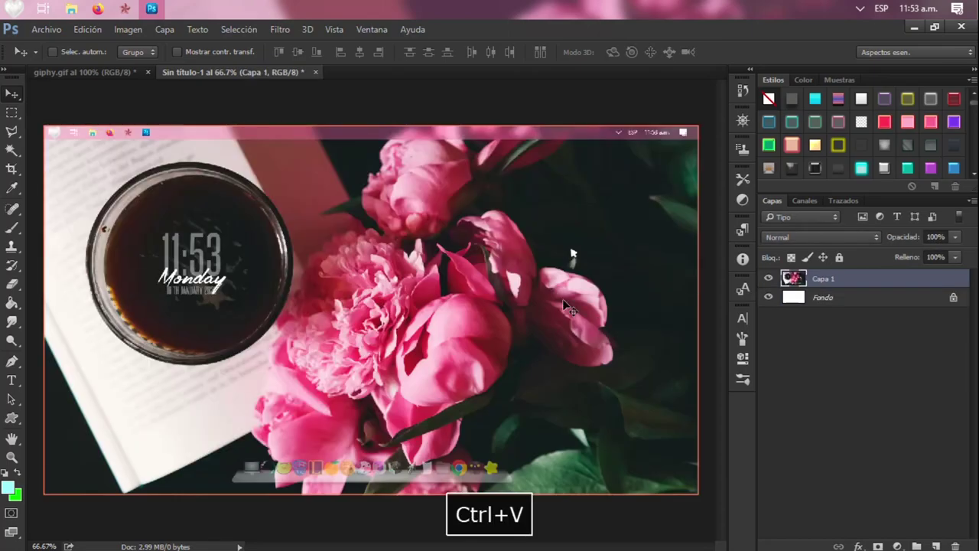
# Group the six pot layers in giphy.gif, duplicate the group into Sin título-1 and switch to that document.
pyautogui.click(102, 77)
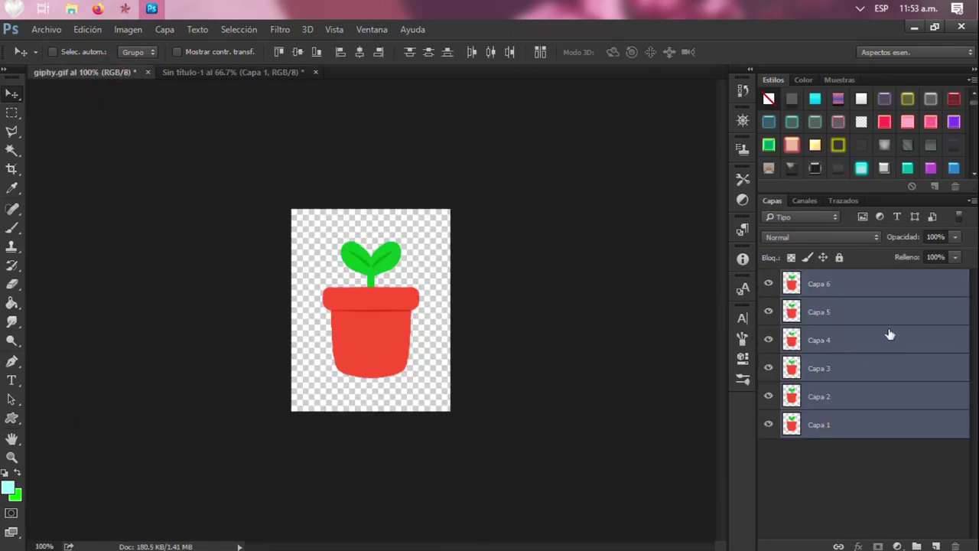
pyautogui.hotkey('ctrl', 'g')
pyautogui.rightClick(857, 278)
pyautogui.click(704, 131)
pyautogui.click(511, 224)
pyautogui.click(446, 246)
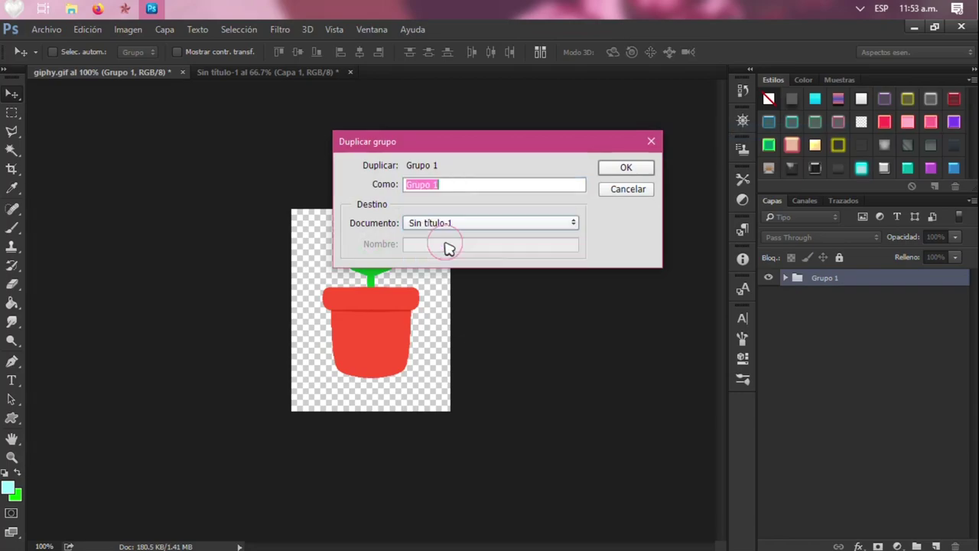
pyautogui.click(626, 167)
pyautogui.click(334, 73)
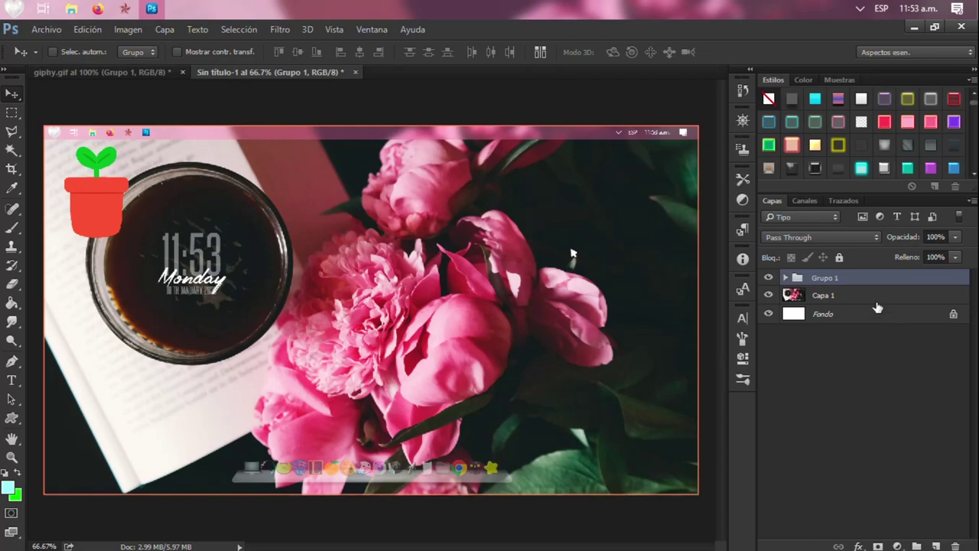
# Move the pot group to the upper right of the desktop image and scale it down to a small decoration.
pyautogui.press('v')
pyautogui.moveTo(115, 210); pyautogui.dragTo(657, 204)
pyautogui.hotkey('ctrl', 't')
pyautogui.press('Return')
pyautogui.press('v')
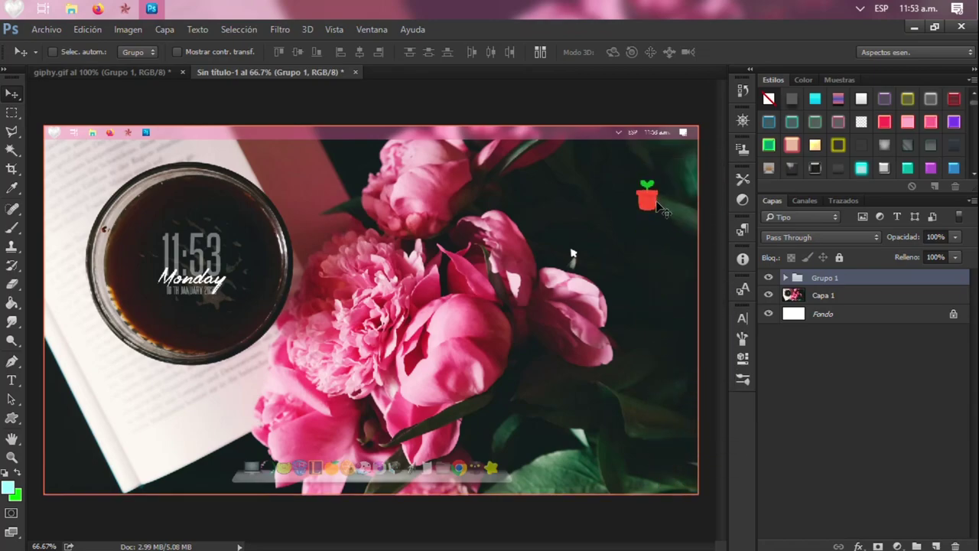
# Duplicate the scaled-down pot group from Sin título-1 into giphy.gif and switch to that document.
pyautogui.rightClick(848, 279)
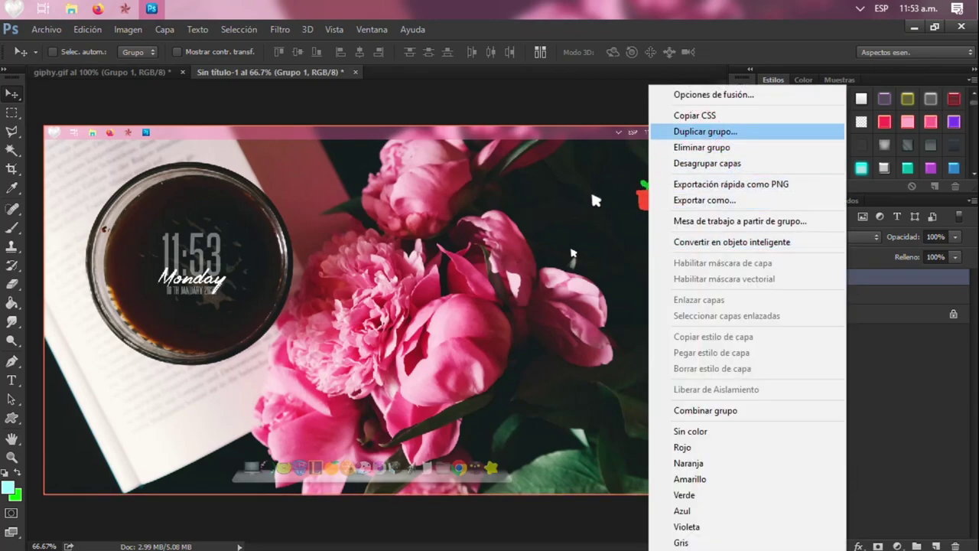
pyautogui.click(691, 133)
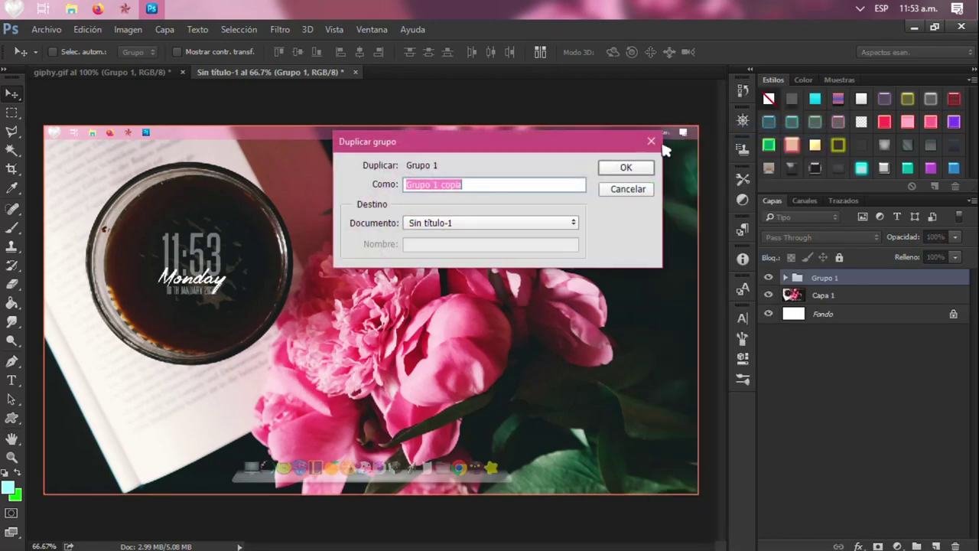
pyautogui.click(471, 222)
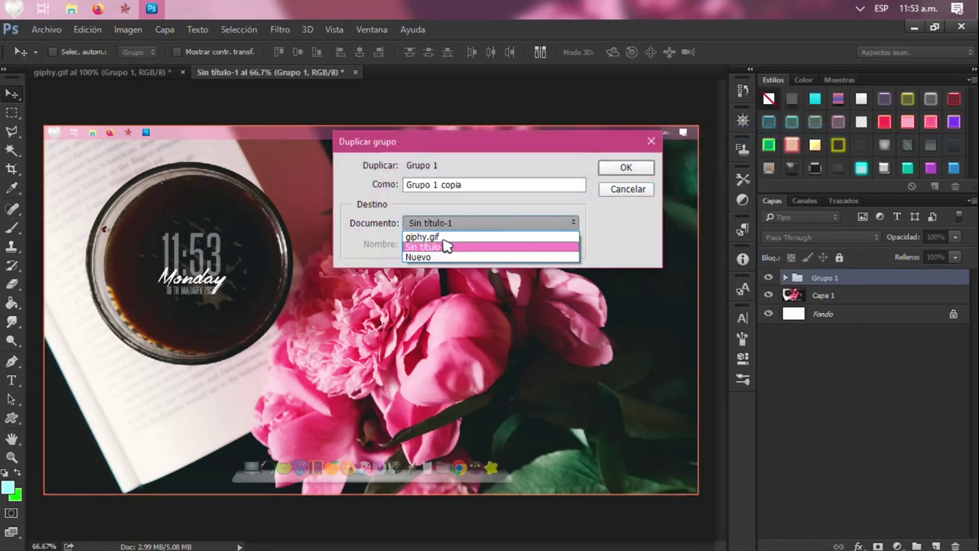
pyautogui.click(442, 231)
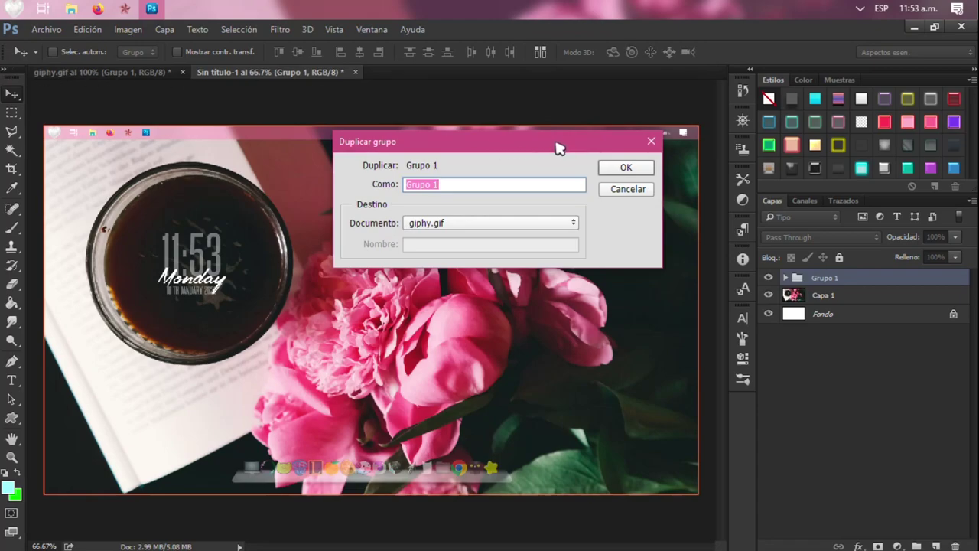
pyautogui.click(625, 168)
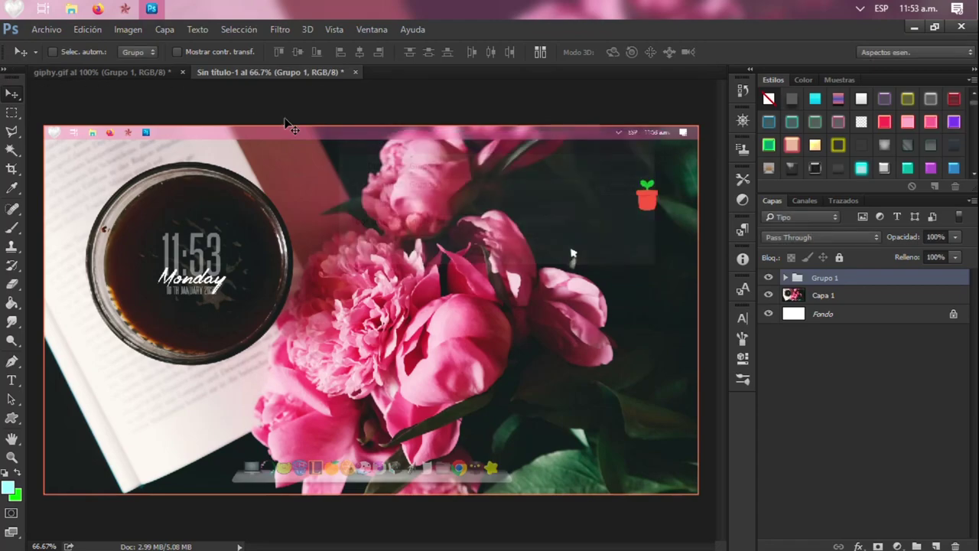
pyautogui.click(169, 71)
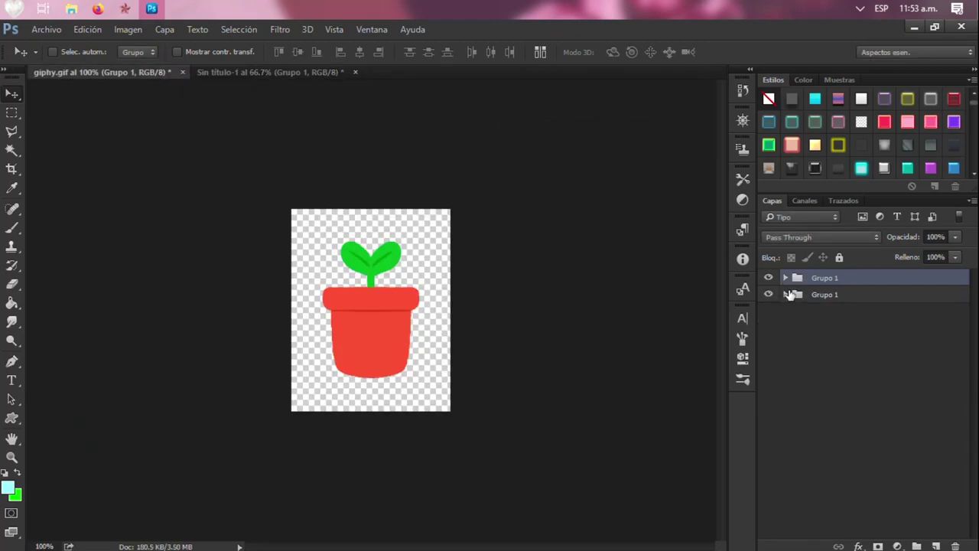
# Locate the small pot group outside the giphy.gif canvas and move it onto the visible canvas.
pyautogui.hotkey('ctrl', 't')
pyautogui.scroll(-6, 427, 346)
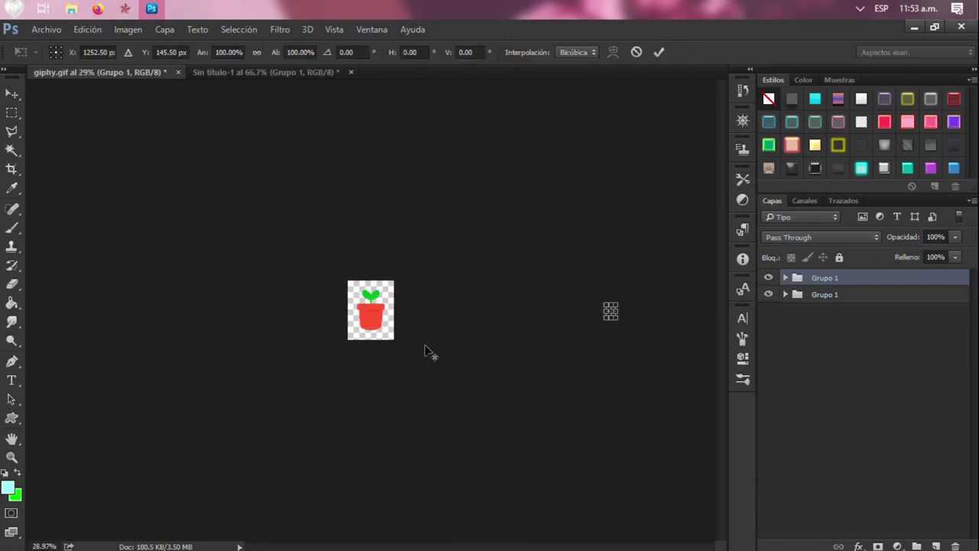
pyautogui.click(661, 55)
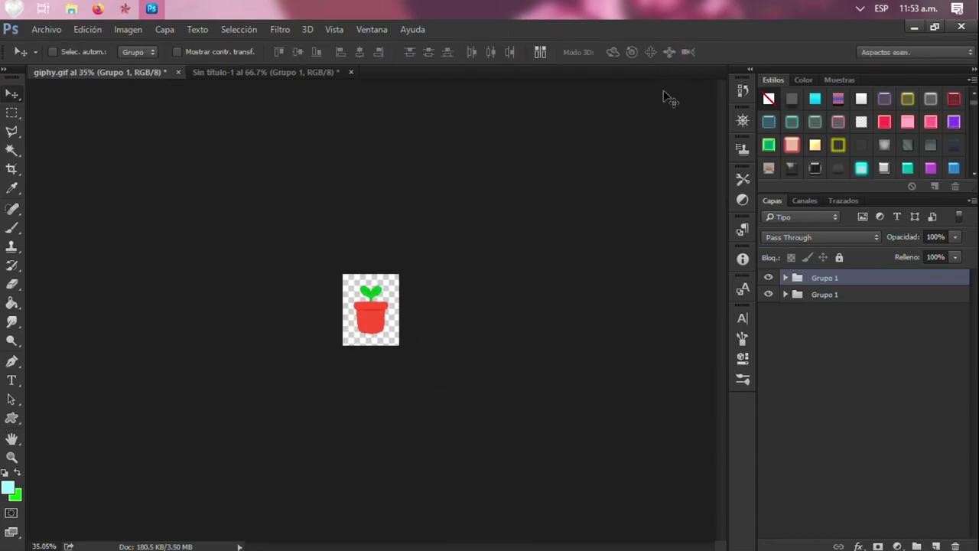
pyautogui.press('v')
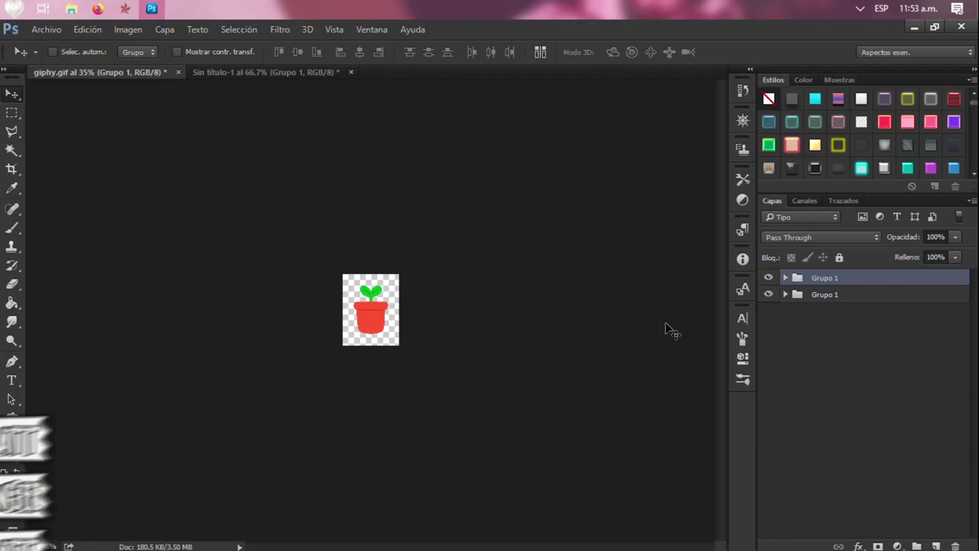
pyautogui.moveTo(667, 328); pyautogui.dragTo(457, 320)
pyautogui.hotkey('ctrl', 't')
pyautogui.press('Return')
# Delete the original full-size pot group and move the small pot to the centre of the canvas.
pyautogui.click(881, 294)
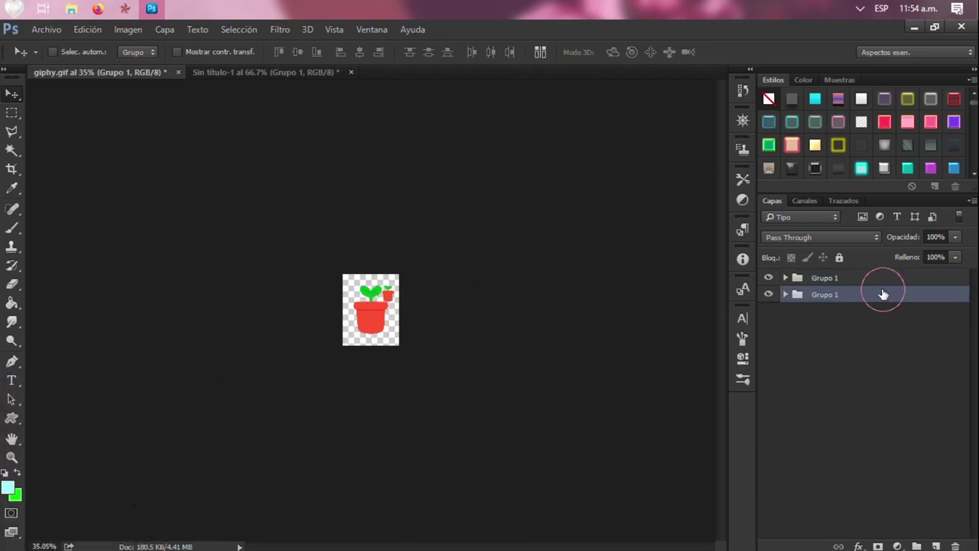
pyautogui.press('Delete')
pyautogui.hotkey('ctrl', 't')
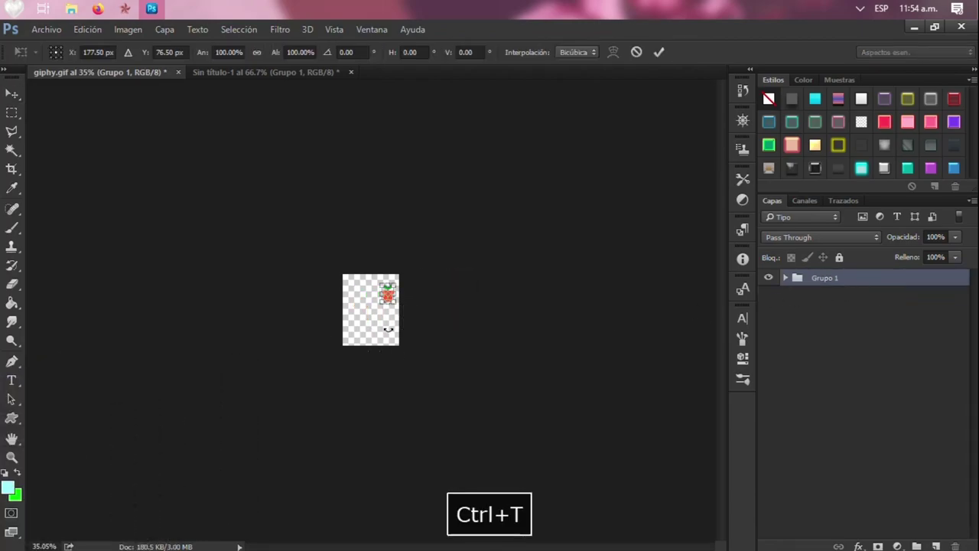
pyautogui.scroll(5, 388, 329)
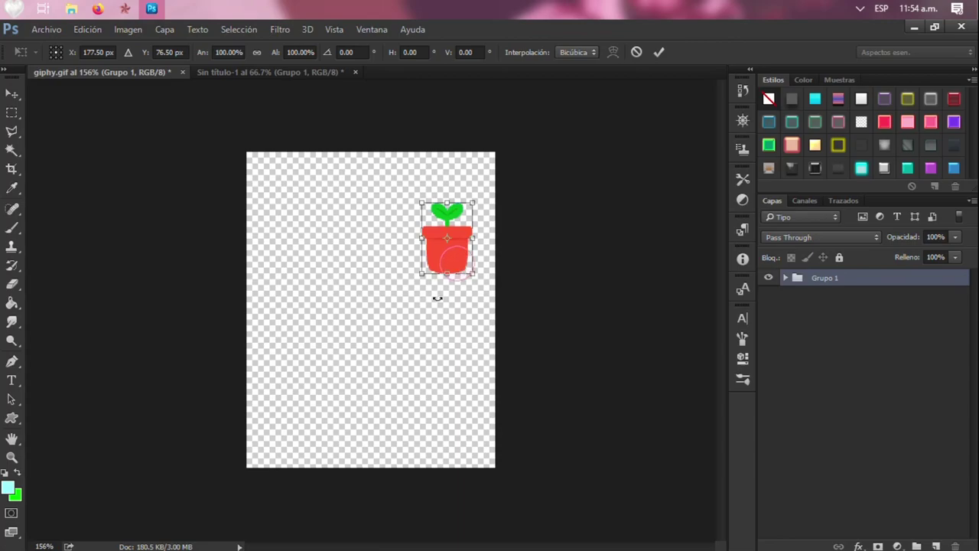
pyautogui.moveTo(457, 244); pyautogui.dragTo(383, 317)
pyautogui.press('Return')
# Crop the giphy.gif canvas tightly around the small pot, leaving a narrow transparent margin on every side.
pyautogui.press('c')
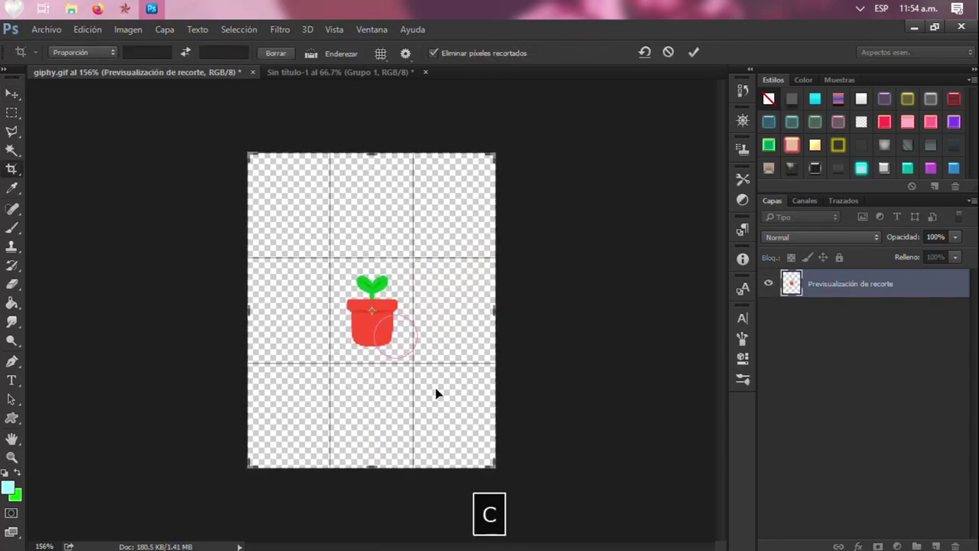
pyautogui.moveTo(493, 465); pyautogui.dragTo(409, 356)
pyautogui.scroll(3, 400, 326)
pyautogui.scroll(4, 401, 327)
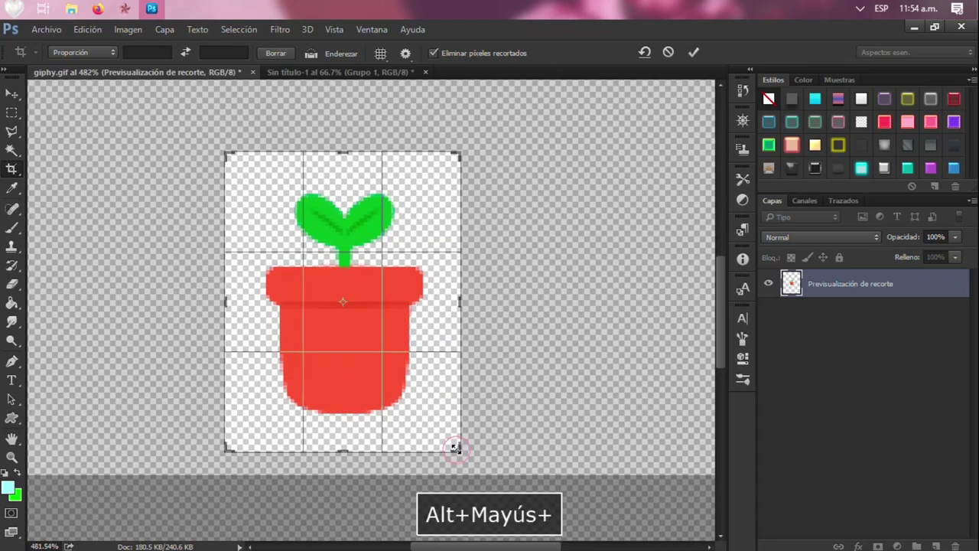
pyautogui.moveTo(452, 446); pyautogui.dragTo(443, 418)
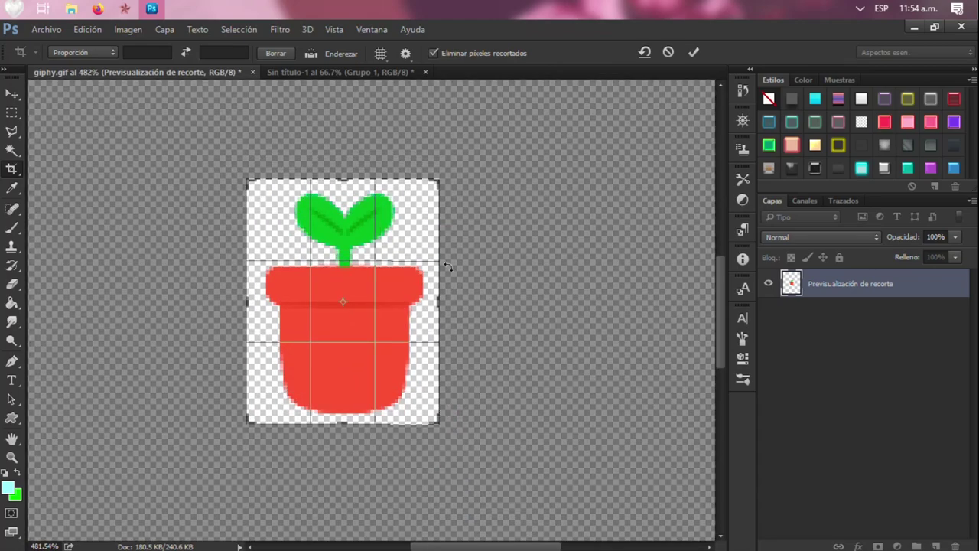
pyautogui.moveTo(254, 306); pyautogui.dragTo(260, 300)
pyautogui.moveTo(432, 298); pyautogui.dragTo(427, 298)
pyautogui.moveTo(356, 182); pyautogui.dragTo(360, 182)
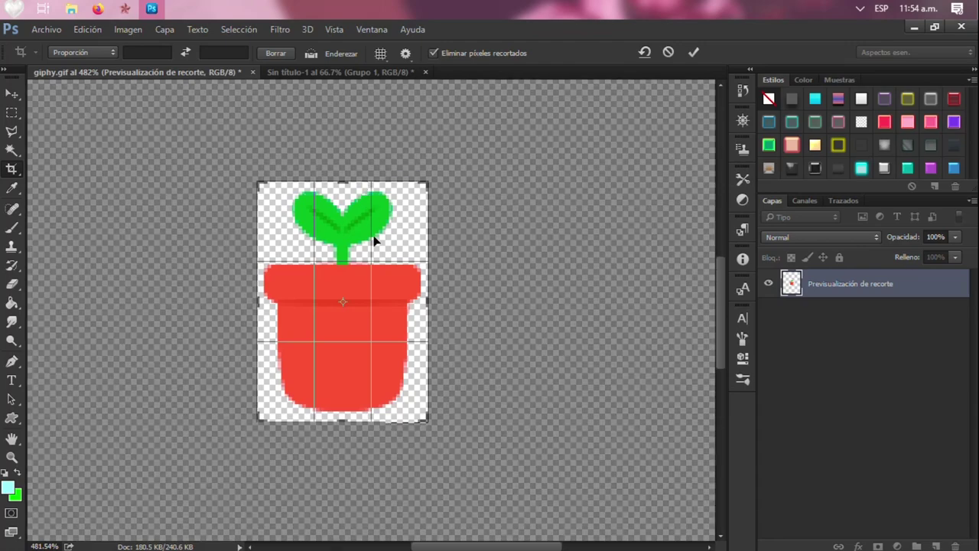
pyautogui.press('Return')
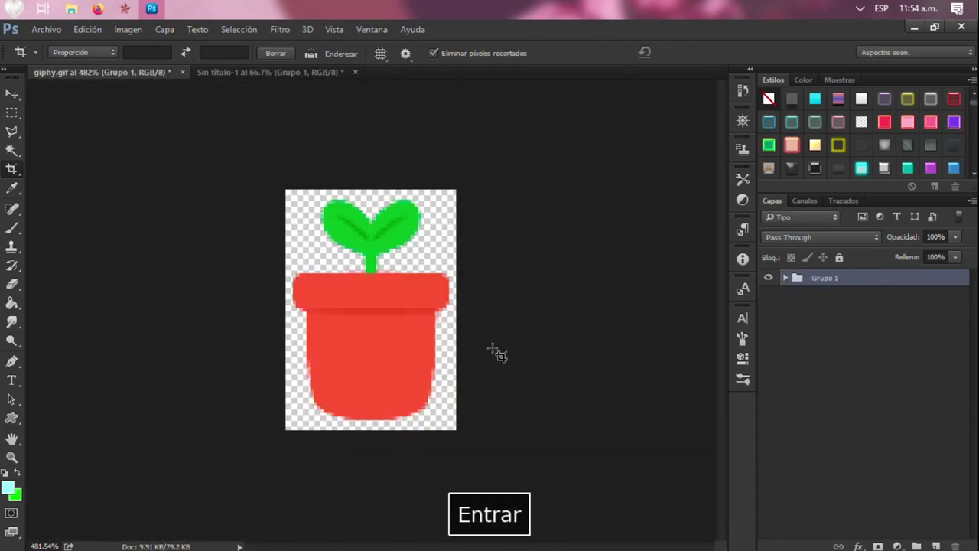
# Ungroup the six pot layers and select the Capa 12 layer.
pyautogui.rightClick(824, 278)
pyautogui.click(824, 157)
pyautogui.click(819, 285)
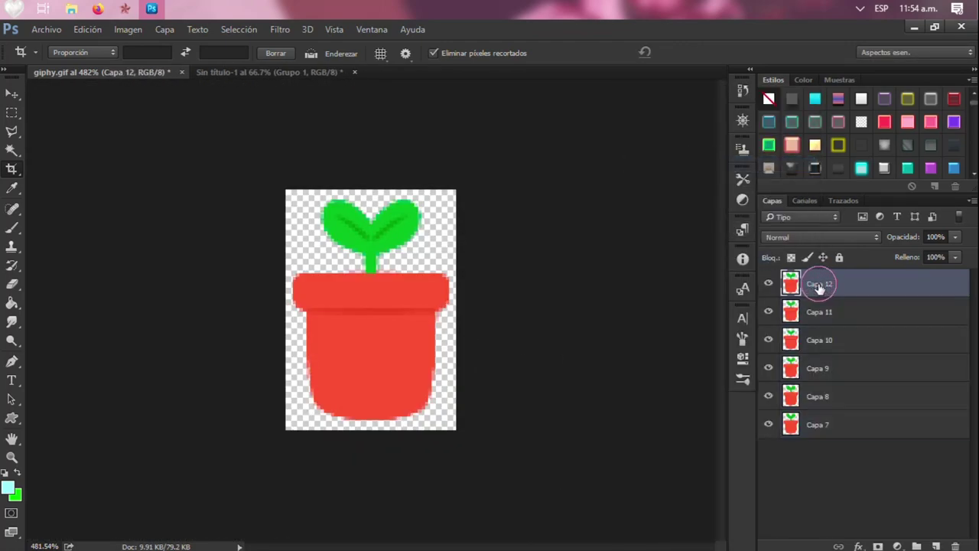
# Export the visible layers to separate transparent PNG-24 files with the file name prefix macetita.
pyautogui.click(46, 31)
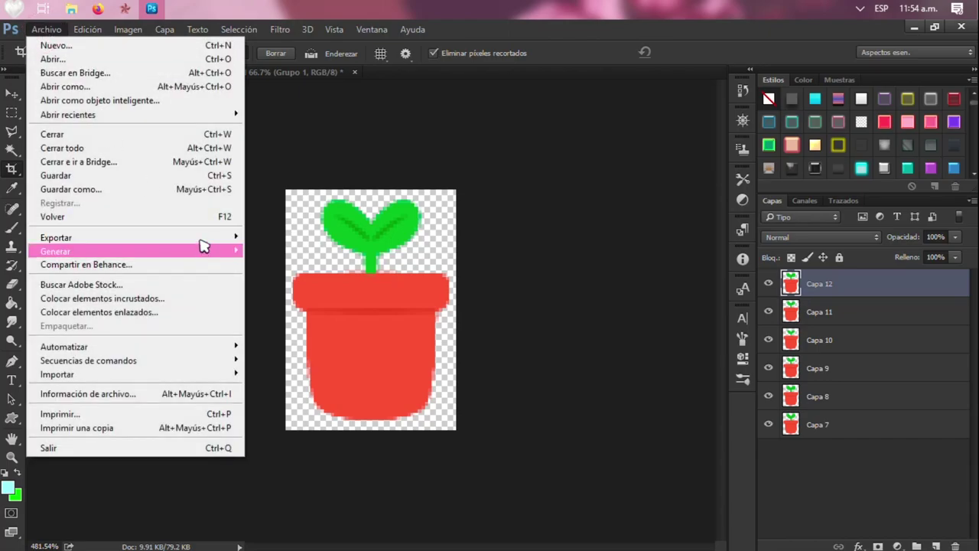
pyautogui.moveTo(204, 240)
pyautogui.click(380, 318)
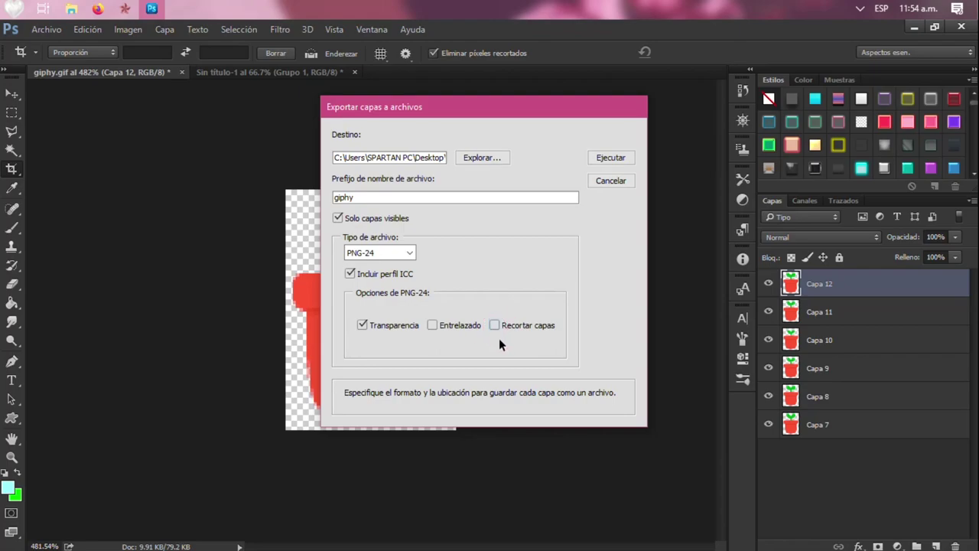
pyautogui.click(395, 197)
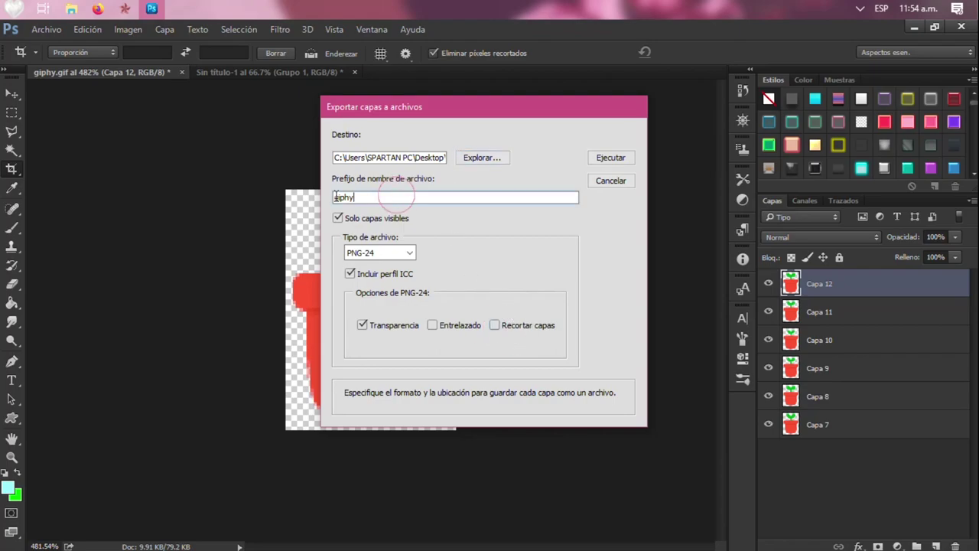
pyautogui.write('macet')
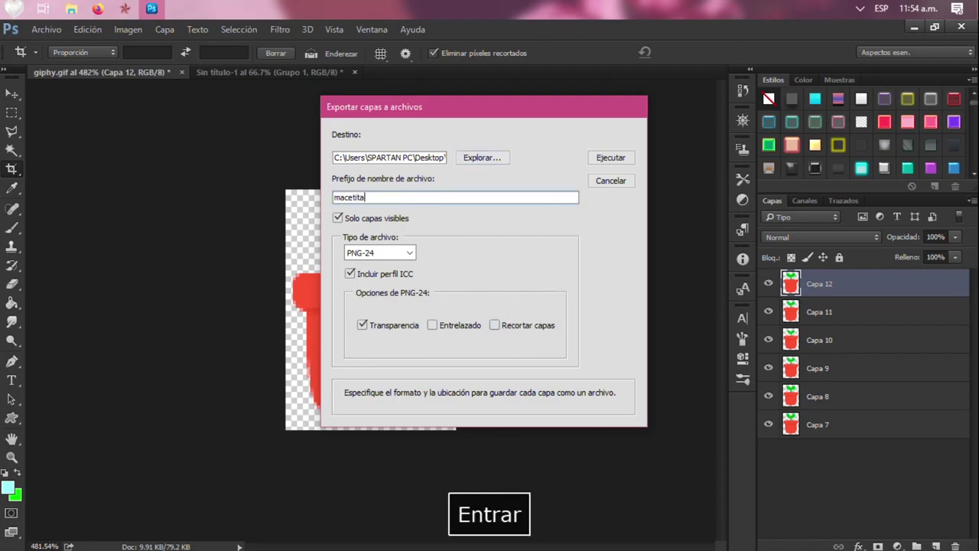
pyautogui.write('ita')
pyautogui.press('Return')
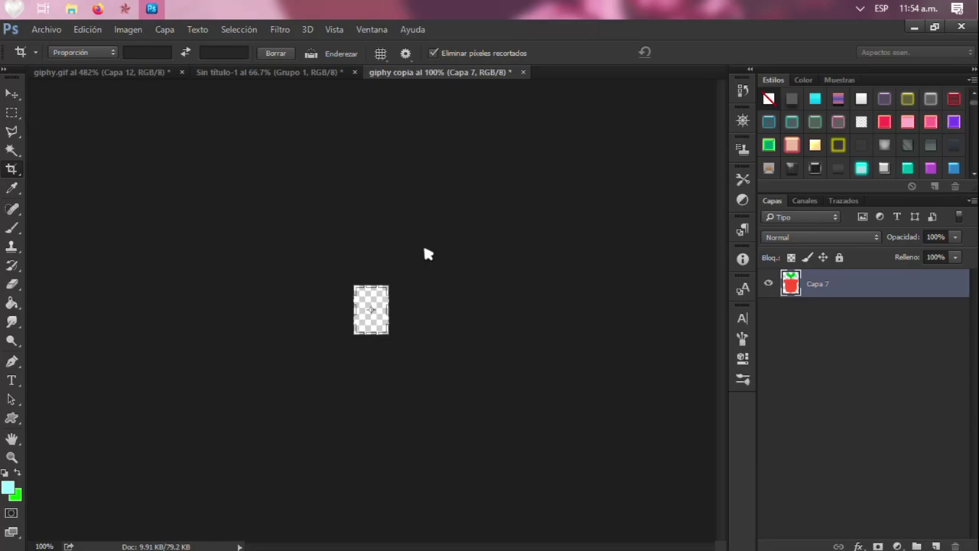
pyautogui.click(584, 345)
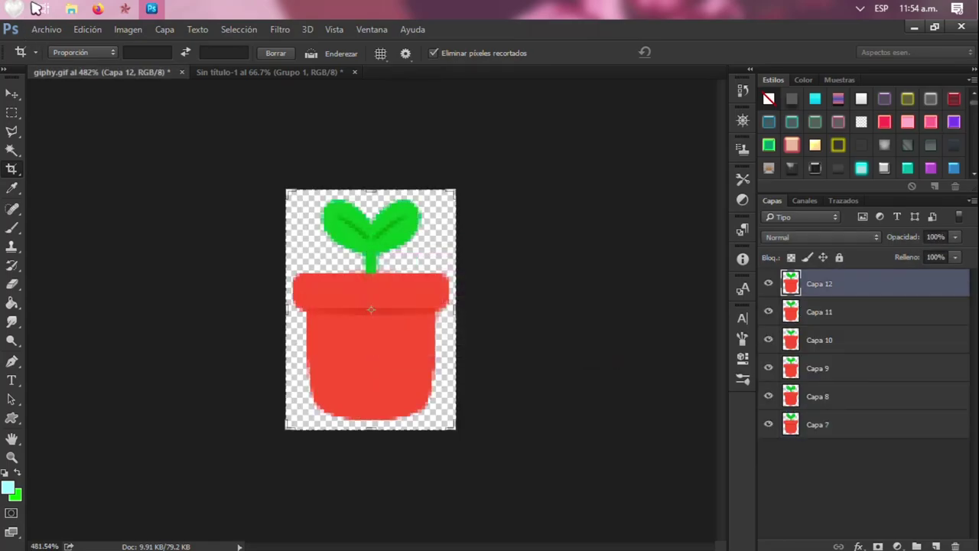
# Minimize Photoshop, switch to File Explorer and cut the six exported macetita PNG files.
pyautogui.click(151, 9)
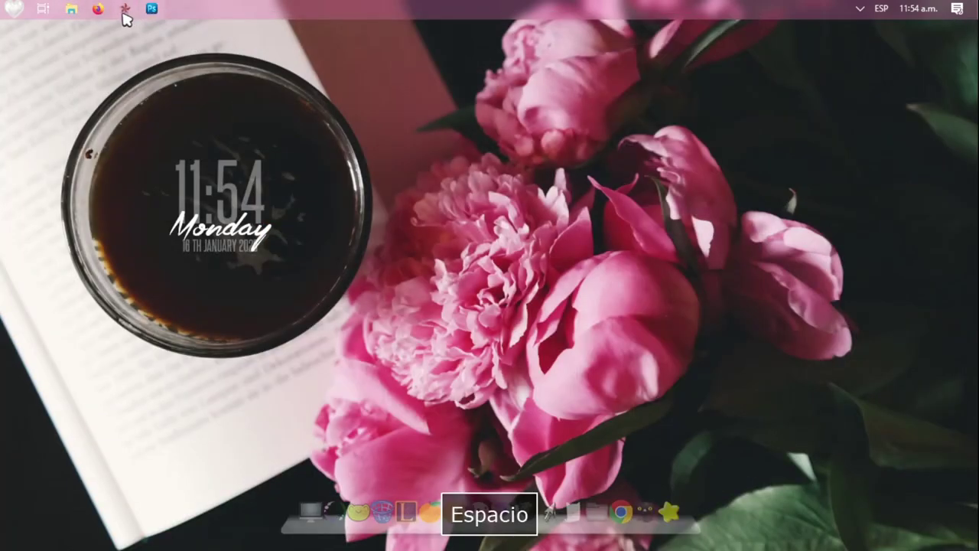
pyautogui.click(71, 9)
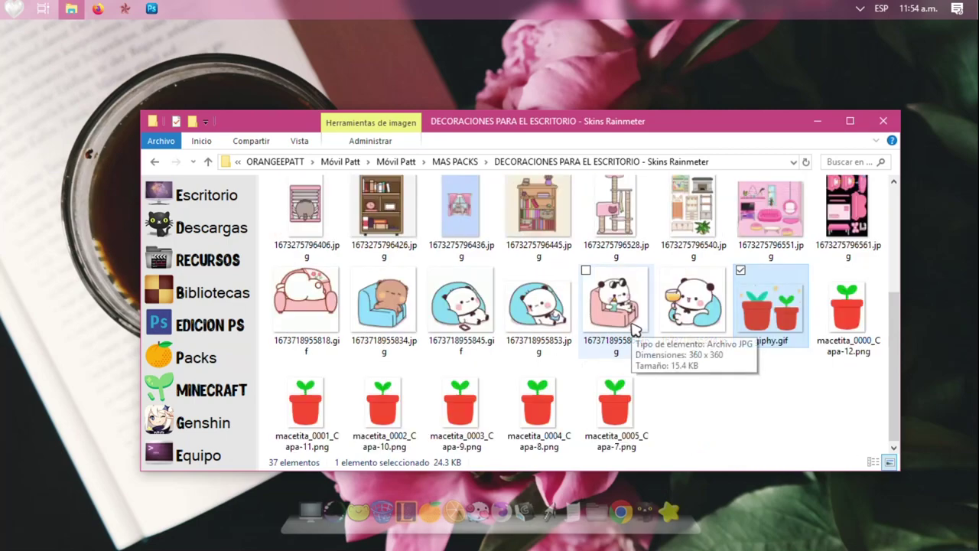
pyautogui.click(847, 313)
pyautogui.keyDown('shift'); pyautogui.click(644, 410); pyautogui.keyUp('shift')
pyautogui.hotkey('ctrl', 'x')
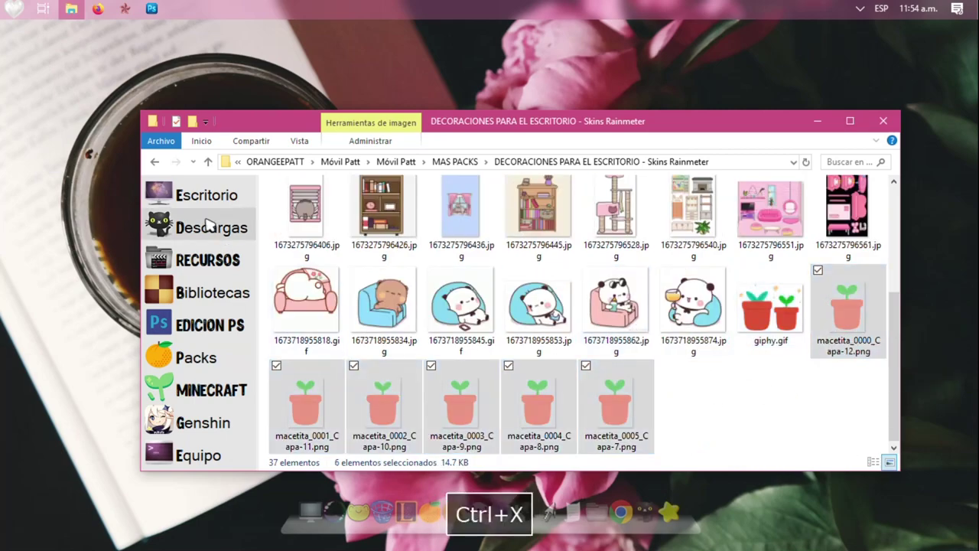
# Create a folder named Macetita decoracion, open it and paste the six cut images into it.
pyautogui.click(193, 121)
pyautogui.press('capslock')
pyautogui.write('Macetita decoracion')
pyautogui.press('Return')
pyautogui.press('Return')
pyautogui.hotkey('ctrl', 'v')
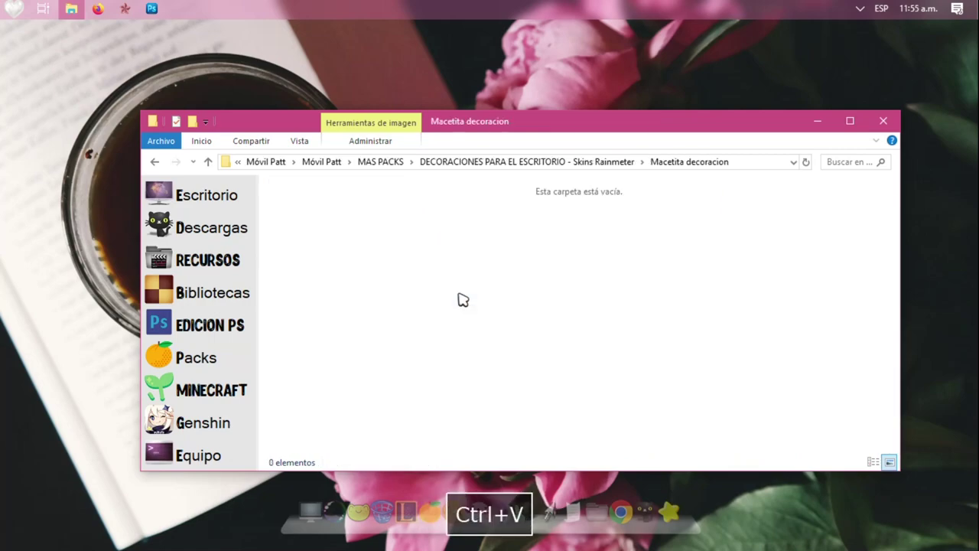
pyautogui.press('F2')
pyautogui.click(392, 306)
pyautogui.press('F5')
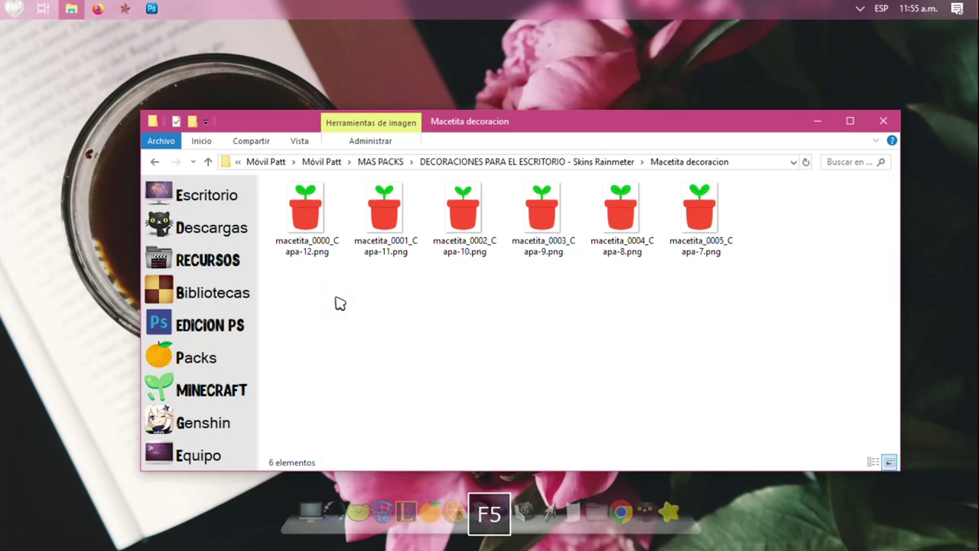
# Rename the six macetita images in reverse order, from 6.png for Capa-12 down to 1.png for Capa-7.
pyautogui.click(295, 245)
pyautogui.press('F2')
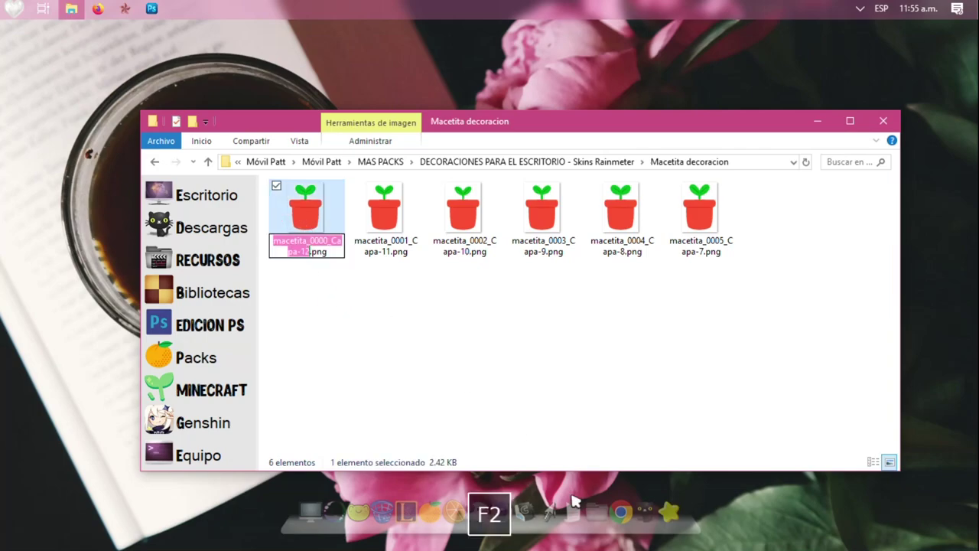
pyautogui.write('6')
pyautogui.press('Tab')
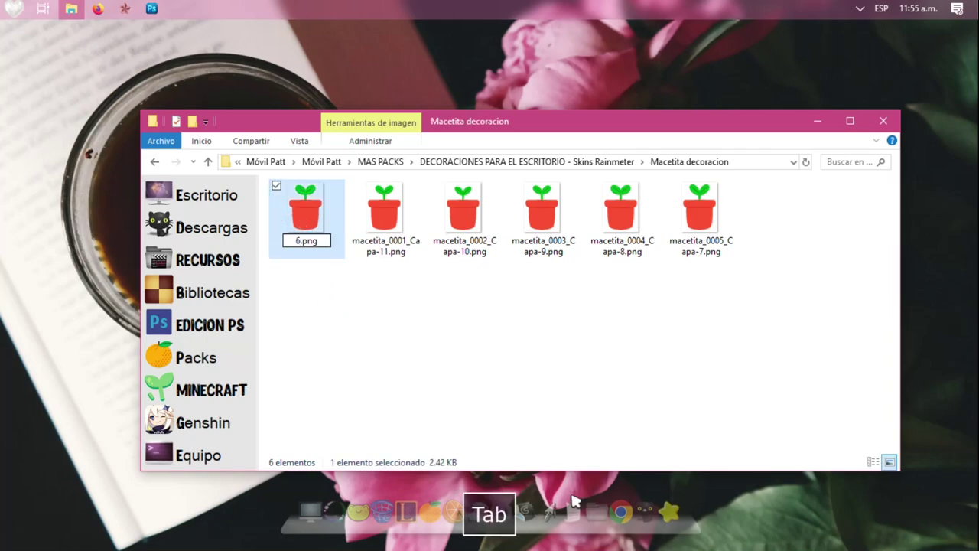
pyautogui.write('5')
pyautogui.press('Tab')
pyautogui.press('4')
pyautogui.press('Tab')
pyautogui.write('3')
pyautogui.press('Tab')
pyautogui.write('2')
pyautogui.press('Tab')
pyautogui.write('1')
pyautogui.press('Return')
pyautogui.moveTo(306, 302); pyautogui.dragTo(807, 206)
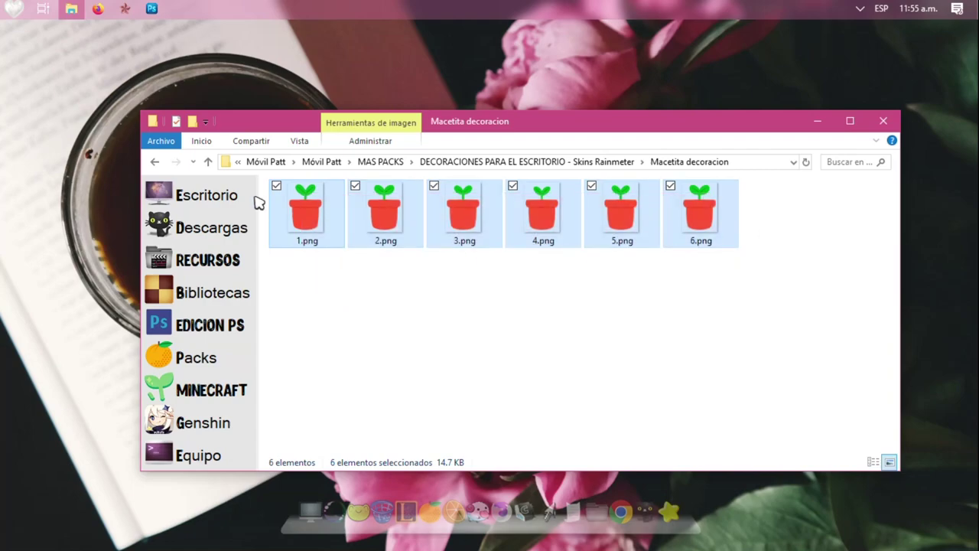
pyautogui.click(560, 352)
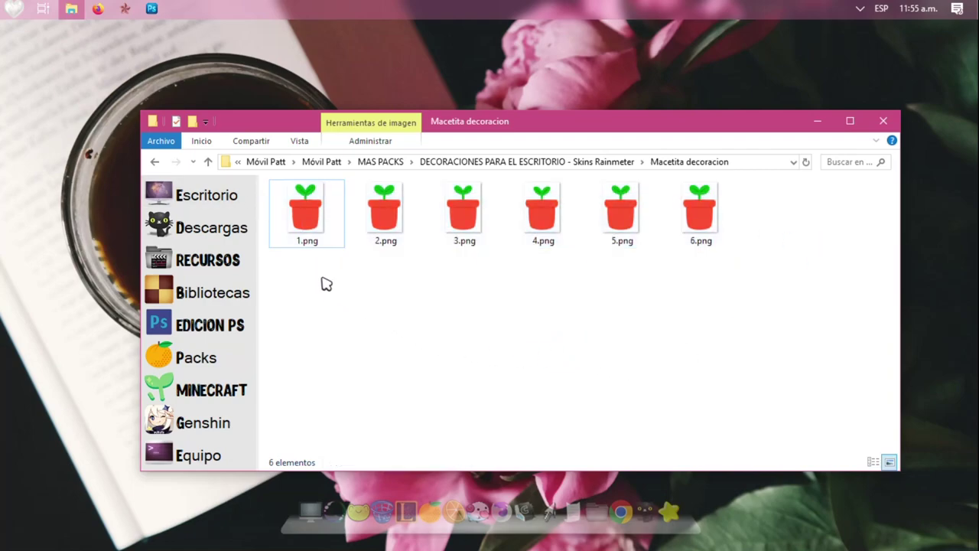
# Copy the ANIMADO.ini file and paste it into the Macetita decoracion folder.
pyautogui.click(650, 397)
pyautogui.click(572, 523)
pyautogui.hotkey('ctrl', 'c')
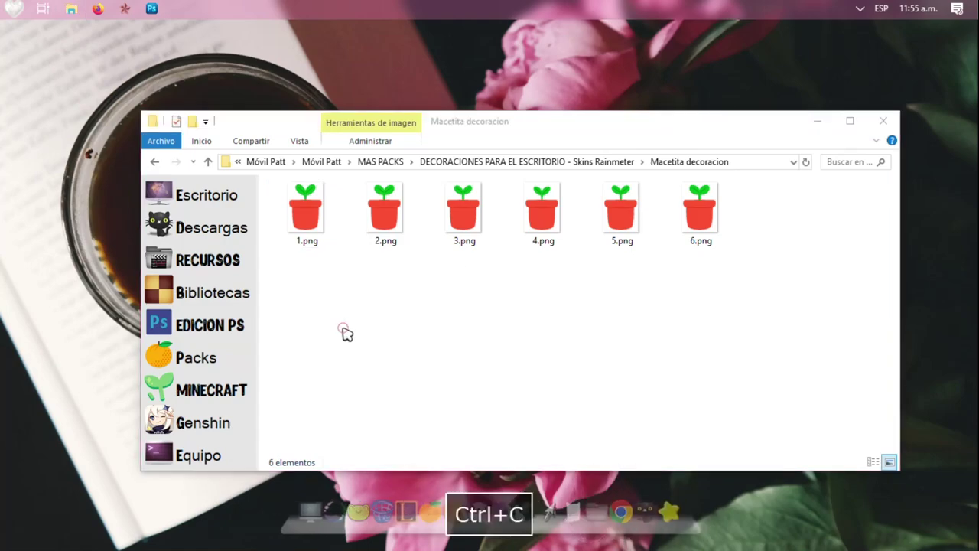
pyautogui.click(346, 334)
pyautogui.hotkey('ctrl', 'v')
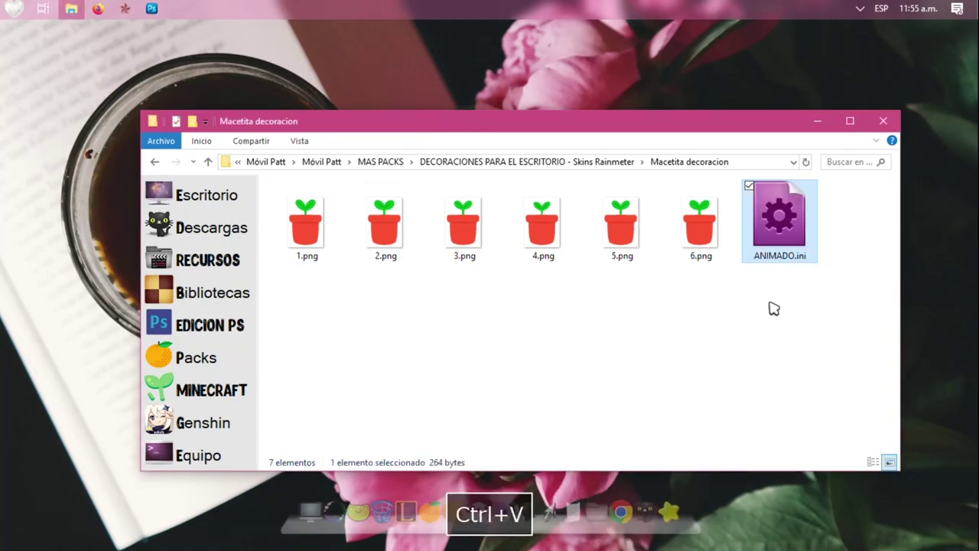
# Rename the ANIMADO.ini file in the Macetita decoracion folder as Macetita.ini.
pyautogui.click(830, 273)
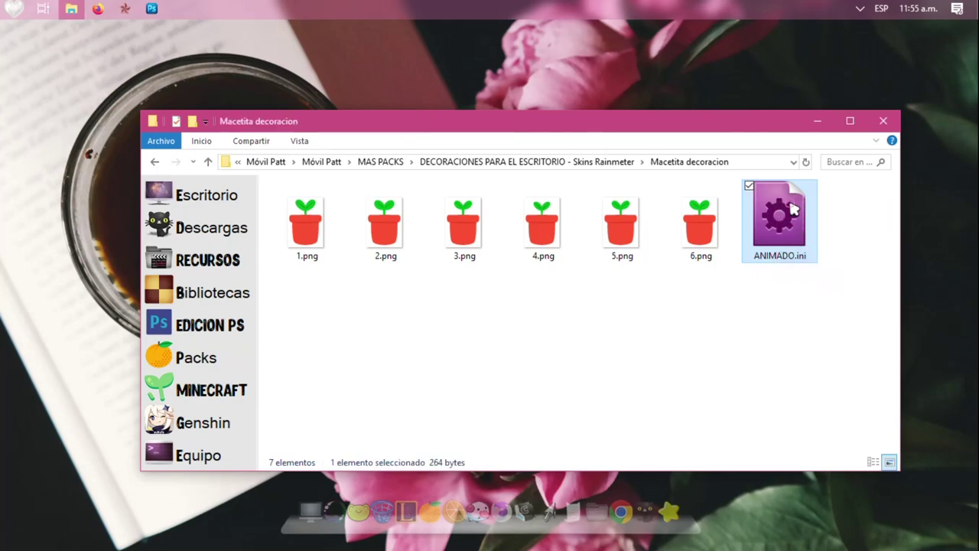
pyautogui.doubleClick(784, 214)
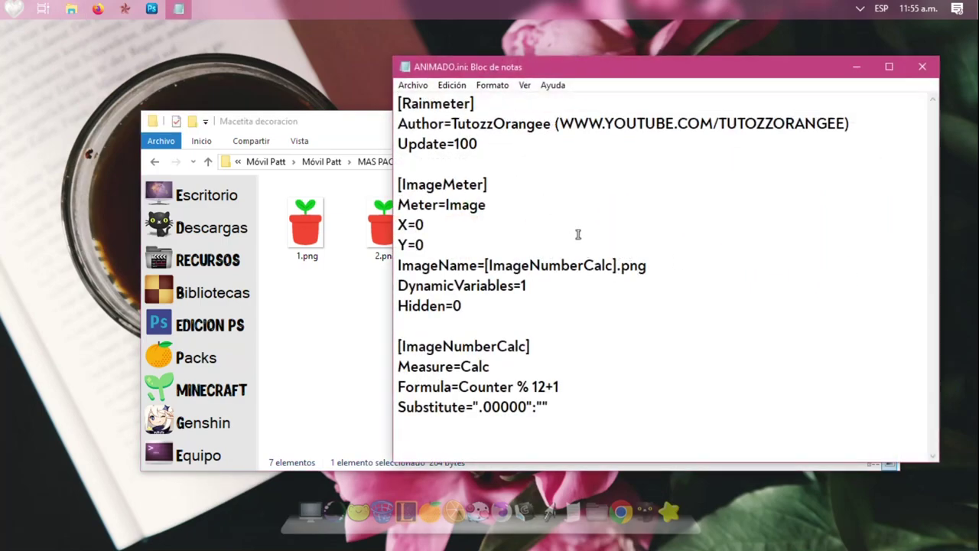
pyautogui.click(922, 66)
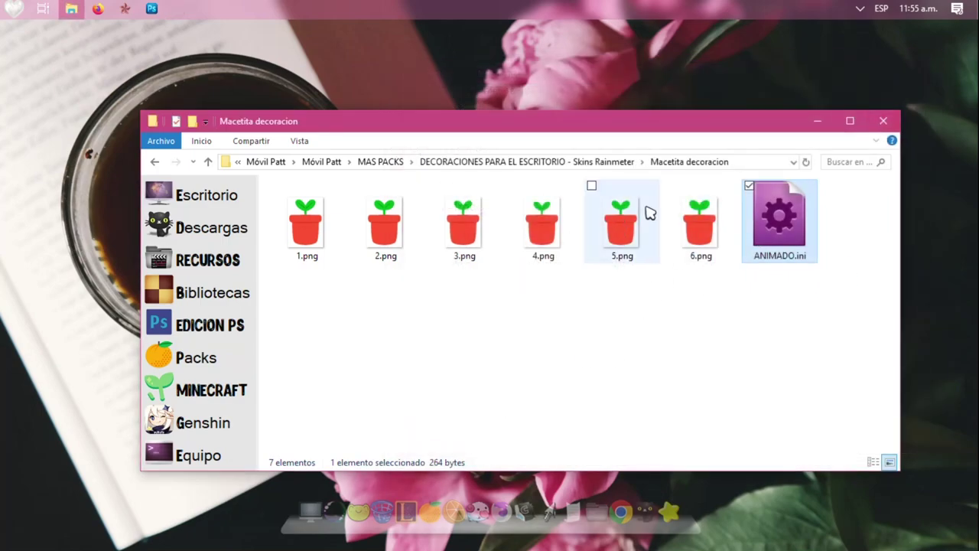
pyautogui.press('F2')
pyautogui.write('Macetita')
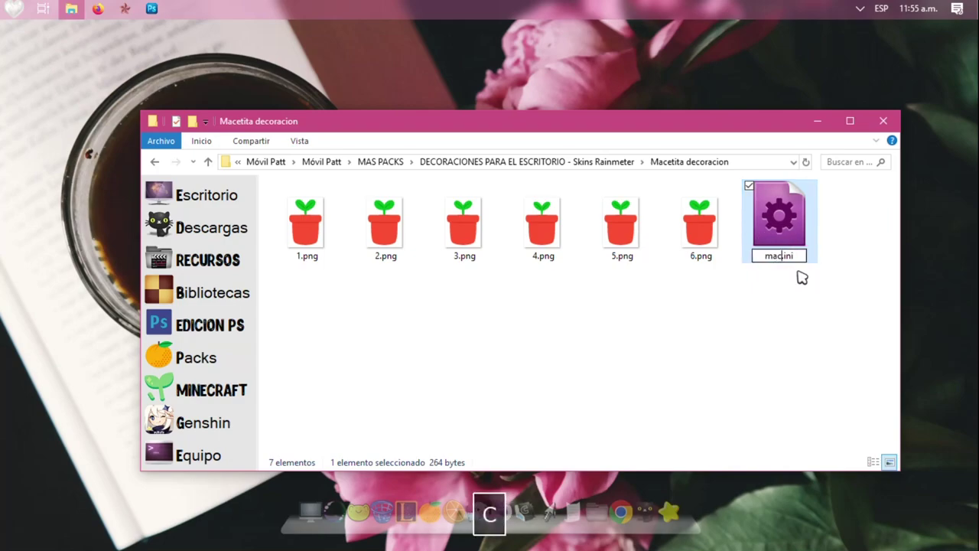
pyautogui.press('Return')
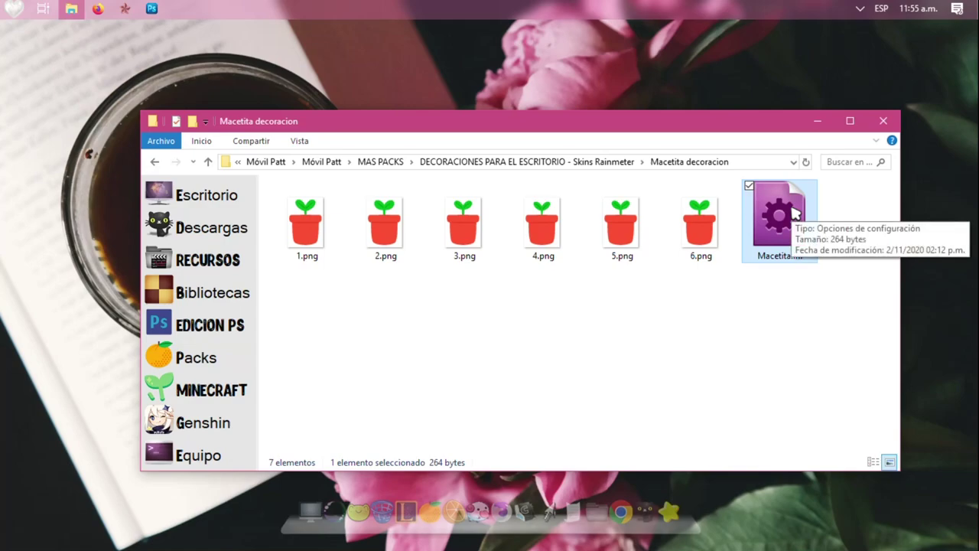
pyautogui.click(798, 283)
# Open Macetita.ini, set the formula to Counter % 6+1, save the file and close it.
pyautogui.doubleClick(777, 224)
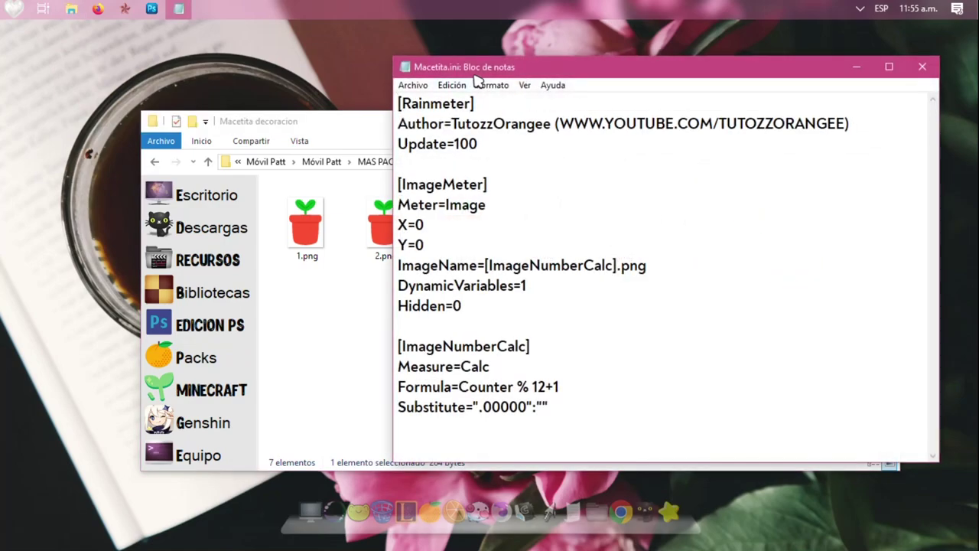
pyautogui.moveTo(507, 72); pyautogui.dragTo(351, 96)
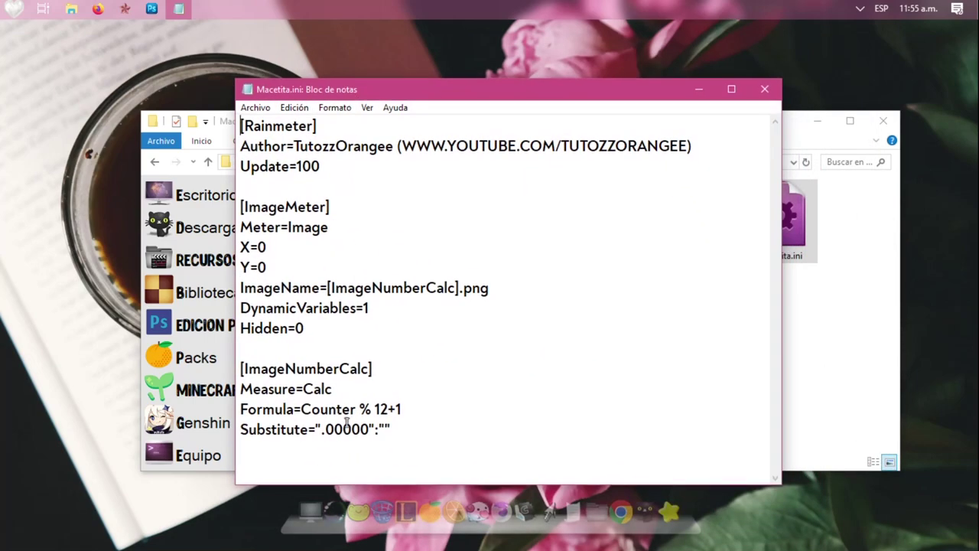
pyautogui.moveTo(381, 410); pyautogui.dragTo(388, 411)
pyautogui.write('6')
pyautogui.moveTo(295, 146); pyautogui.dragTo(786, 149)
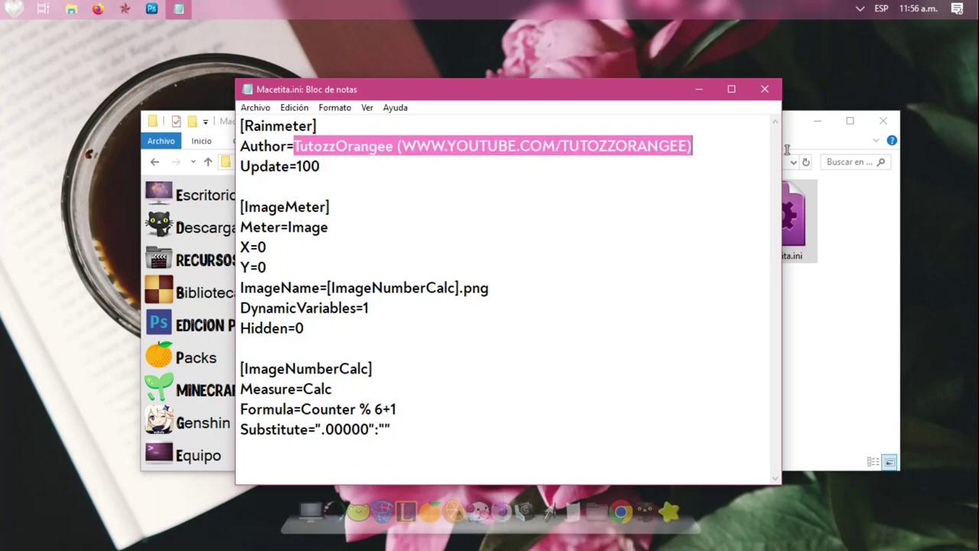
pyautogui.click(385, 350)
pyautogui.hotkey('ctrl', 'g')
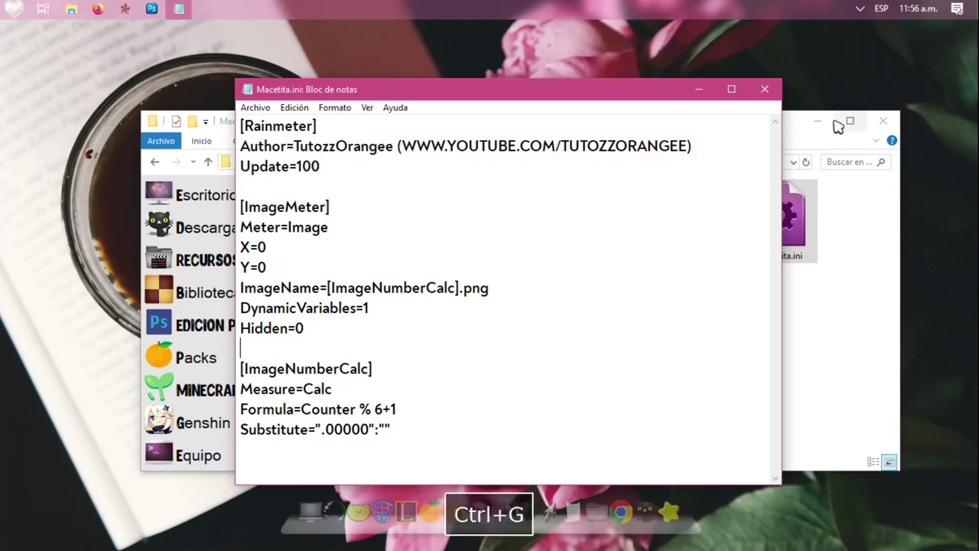
pyautogui.click(764, 90)
pyautogui.click(738, 328)
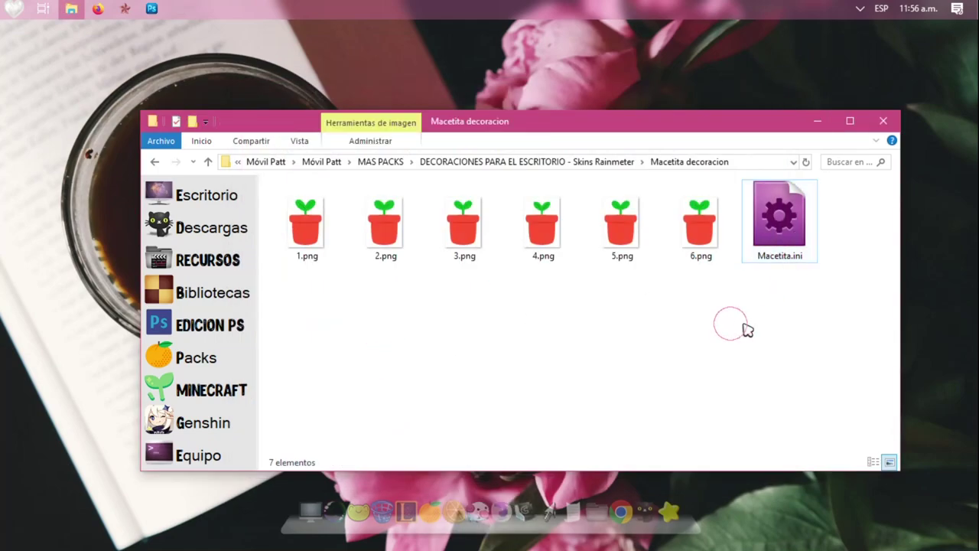
# Go up to the parent folder, cut the Macetita decoracion folder and close the window.
pyautogui.click(618, 162)
pyautogui.hotkey('ctrl', 'x')
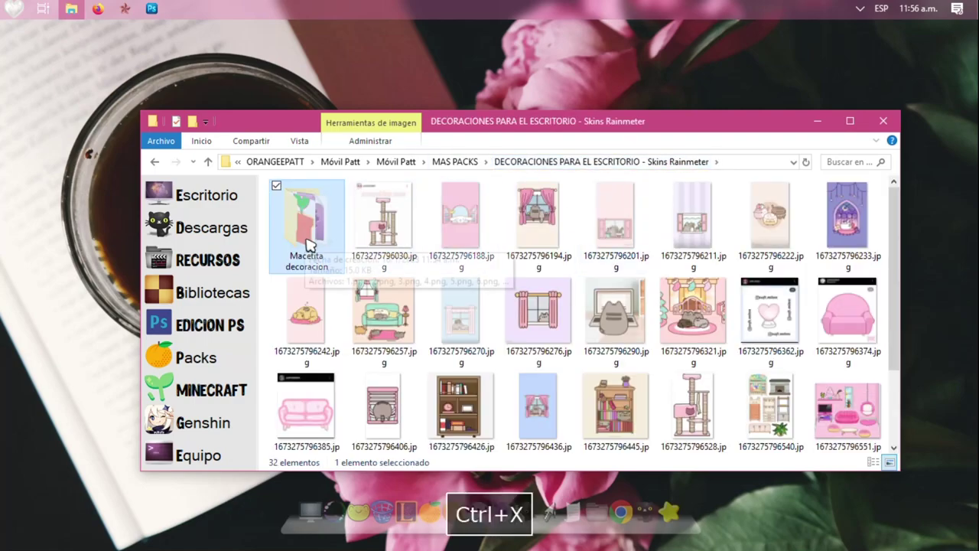
pyautogui.click(883, 121)
# Open Rainmeter's Skins folder, paste the cut folder into DECORACIONES and close the window.
pyautogui.click(859, 8)
pyautogui.rightClick(887, 62)
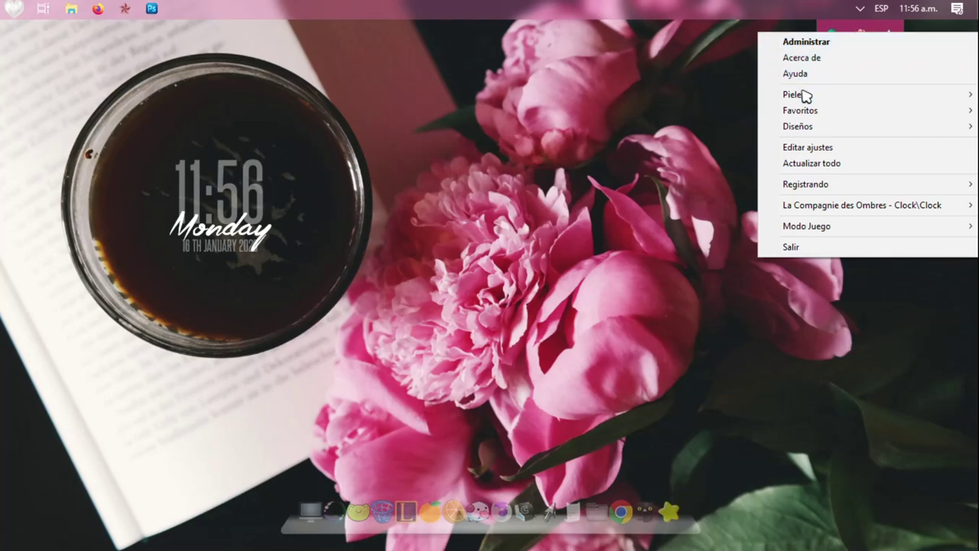
pyautogui.moveTo(803, 94)
pyautogui.click(578, 27)
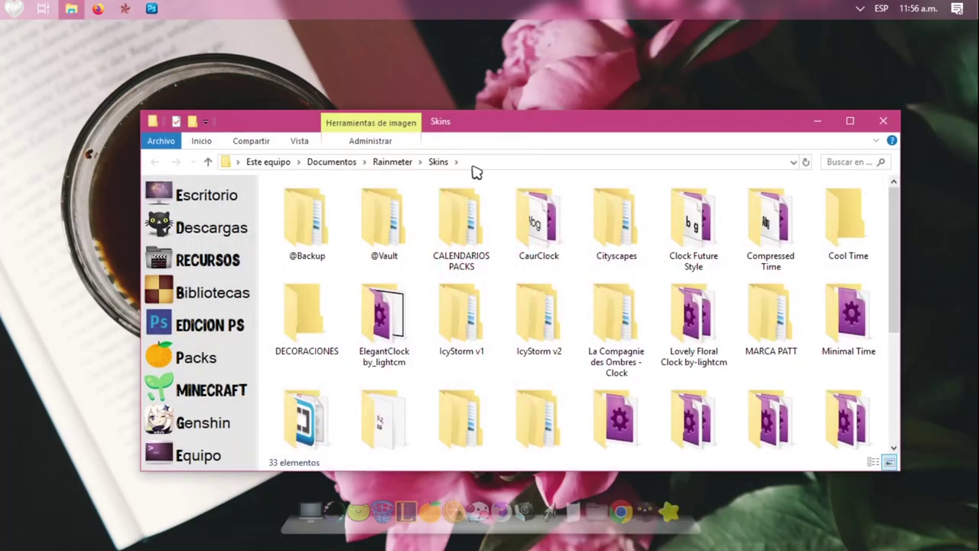
pyautogui.doubleClick(286, 321)
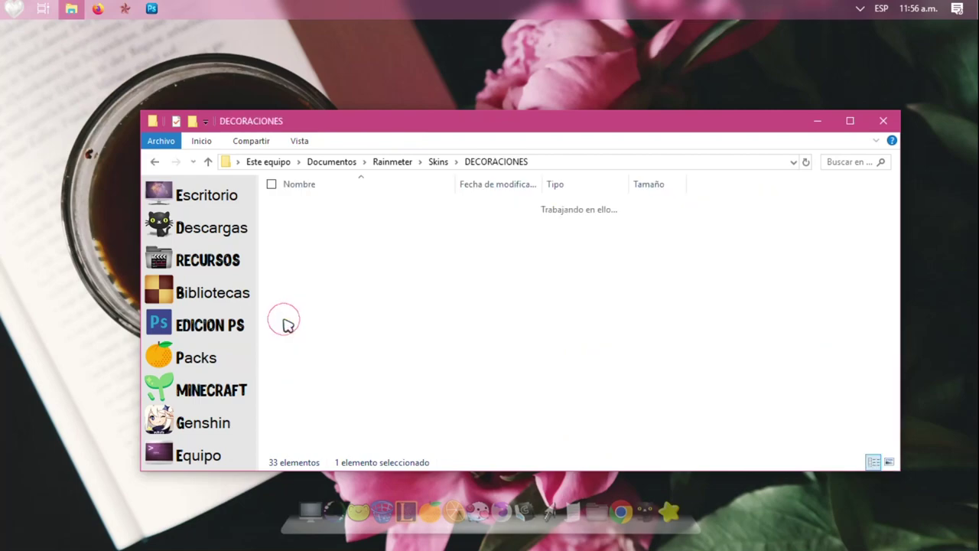
pyautogui.click(342, 435)
pyautogui.hotkey('ctrl', 'v')
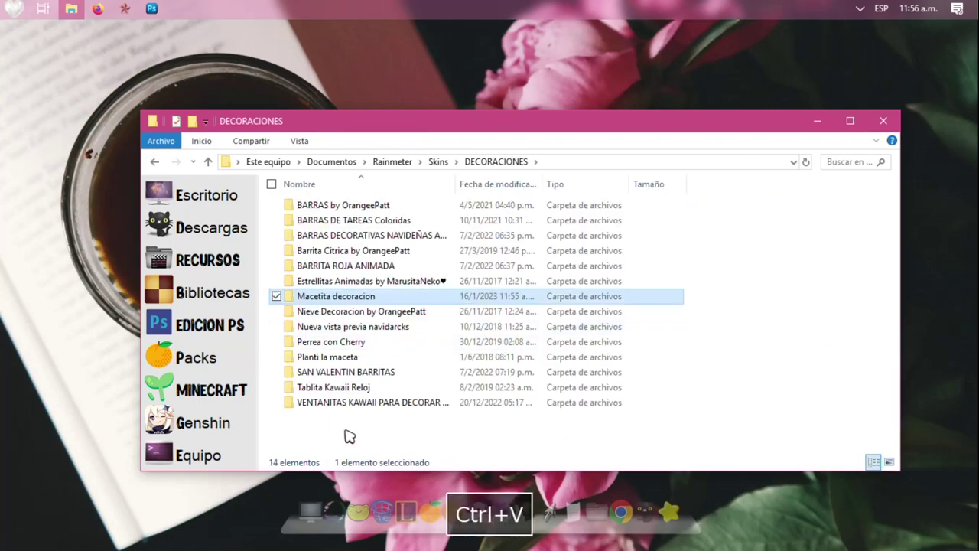
pyautogui.click(883, 120)
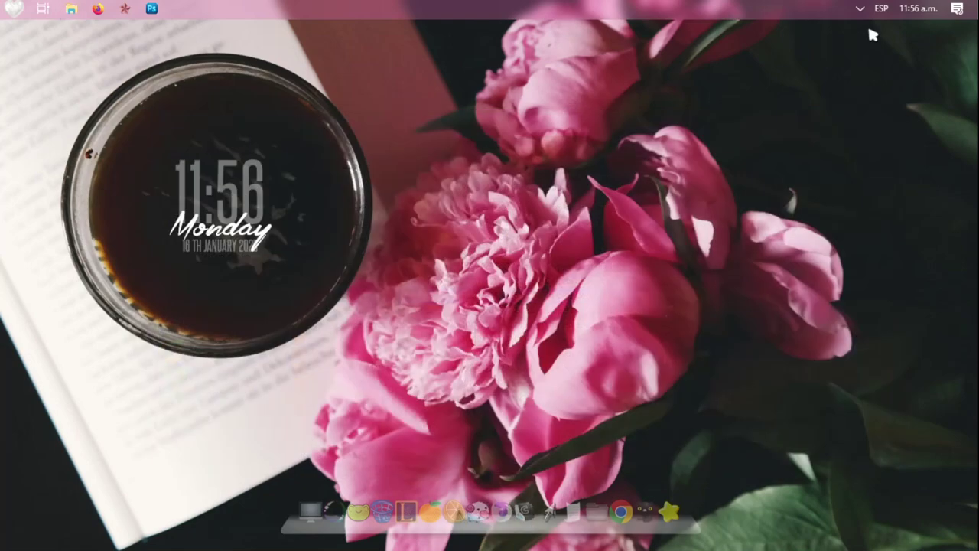
# Refresh all Rainmeter skins.
pyautogui.click(859, 8)
pyautogui.rightClick(889, 35)
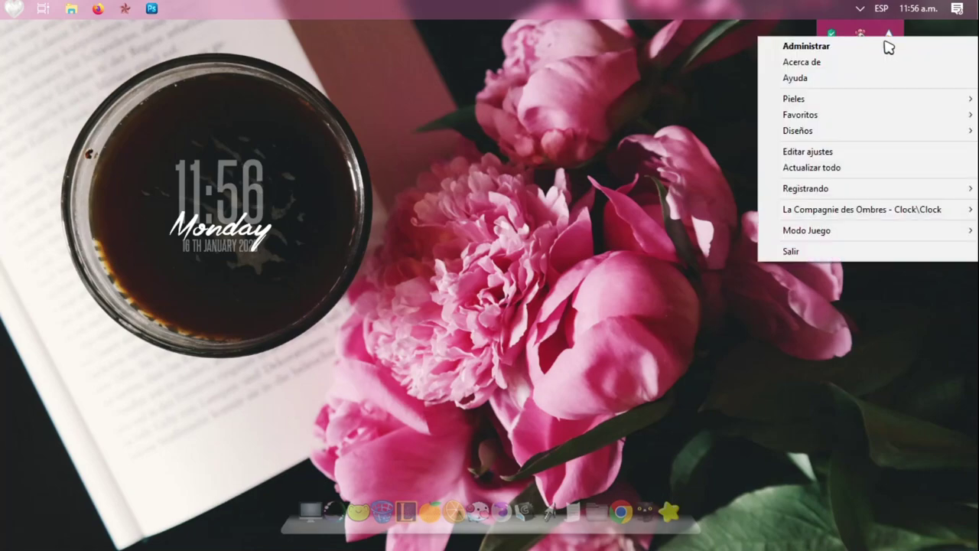
pyautogui.click(832, 168)
# Load the Macetita.ini skin from DECORACIONES > Macetita decoracion and place the plant in the desktop's lower-right corner.
pyautogui.click(860, 8)
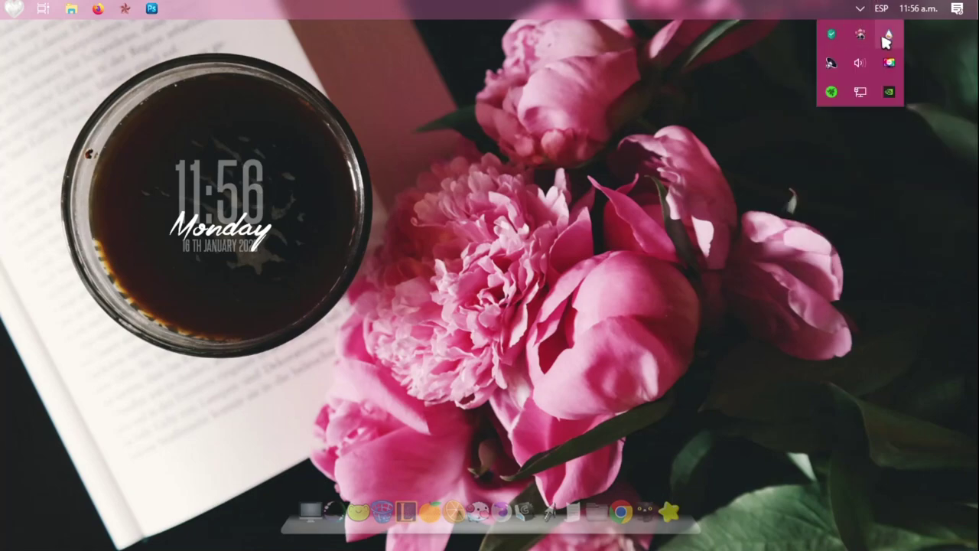
pyautogui.rightClick(887, 35)
pyautogui.moveTo(855, 97)
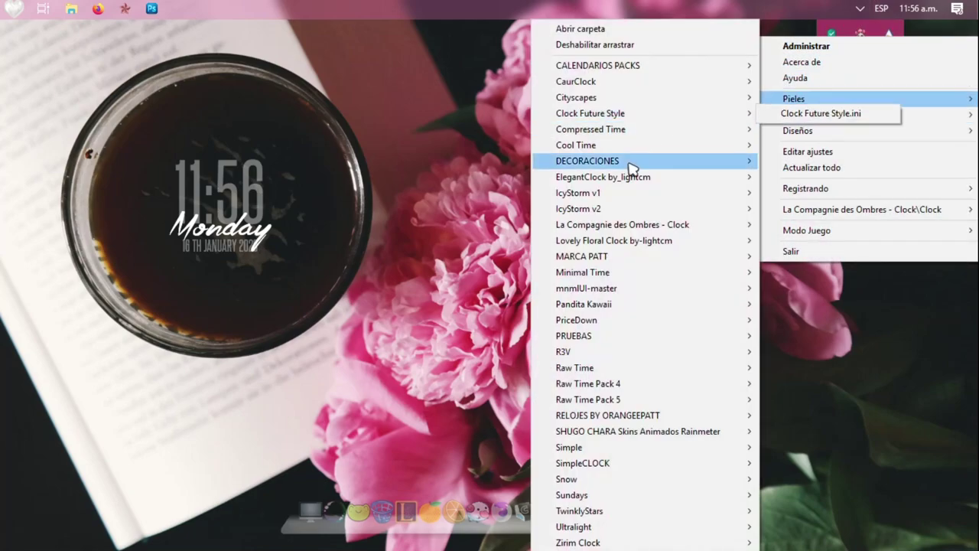
pyautogui.moveTo(631, 164)
pyautogui.moveTo(460, 261)
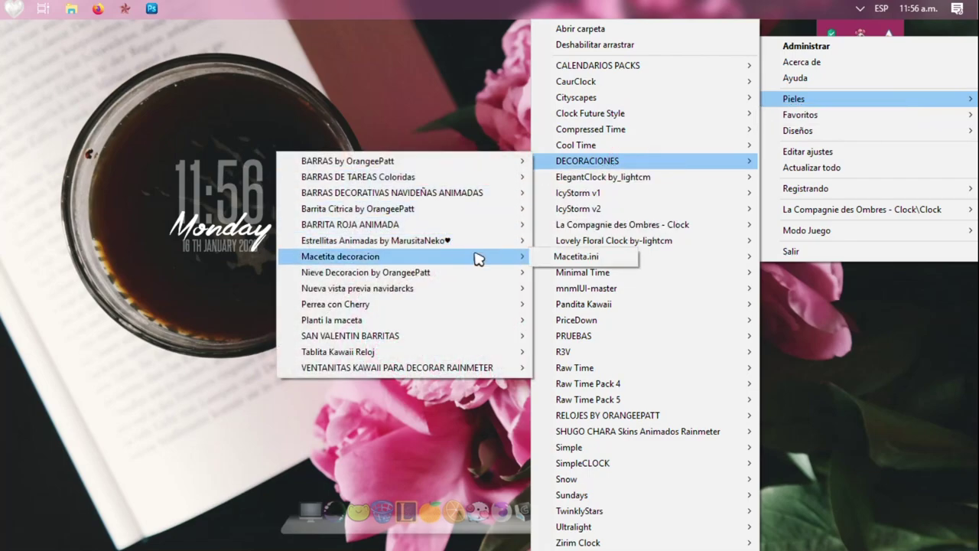
pyautogui.click(569, 256)
pyautogui.moveTo(22, 45); pyautogui.dragTo(934, 544)
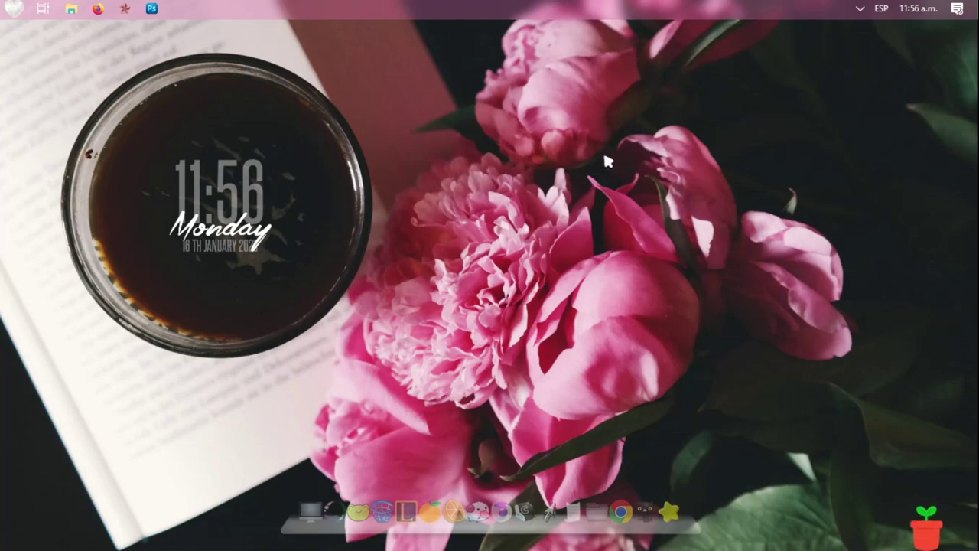
# Switch to Photoshop and enlarge the plant in Grupo 1 over the middle of the desktop screenshot in Sin título-1.
pyautogui.click(152, 9)
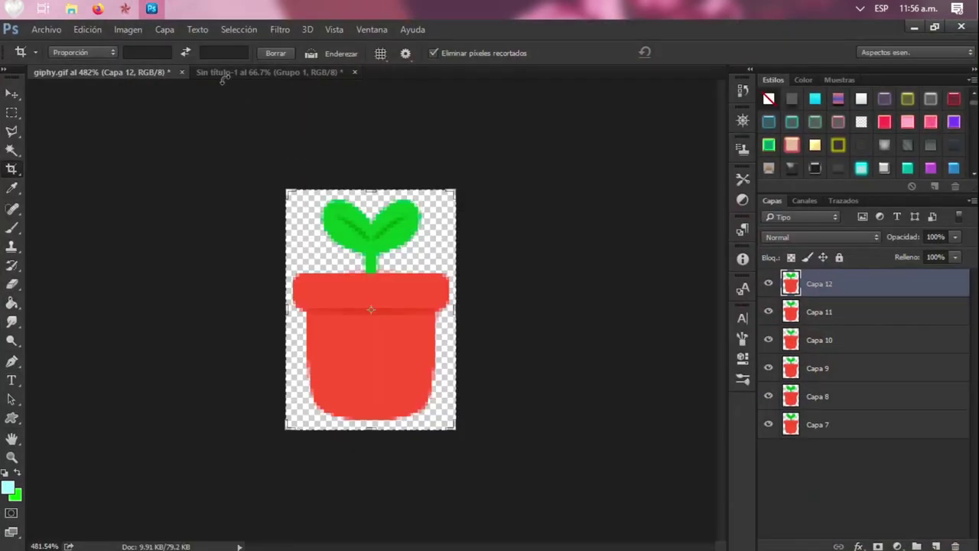
pyautogui.click(219, 72)
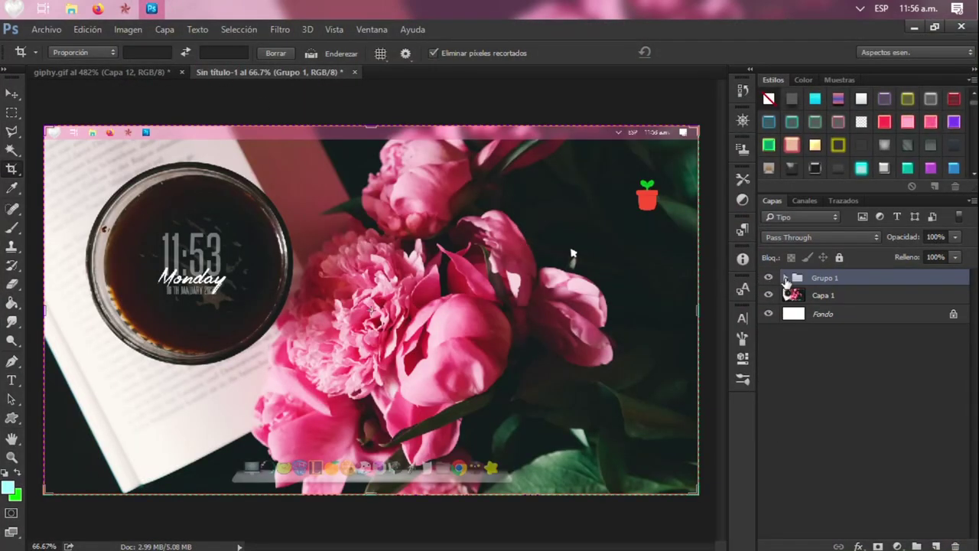
pyautogui.hotkey('ctrl', 't')
pyautogui.moveTo(662, 213); pyautogui.dragTo(401, 345)
pyautogui.press('Return')
pyautogui.press('c')
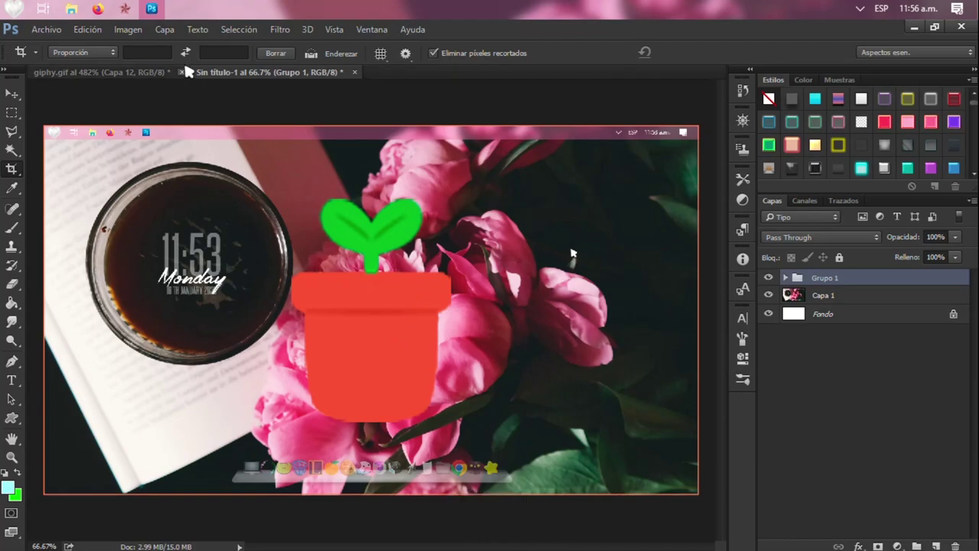
pyautogui.press('space')
# Return to the desktop, move the plant decoration around and place it back in the desktop's lower-right corner.
pyautogui.click(153, 9)
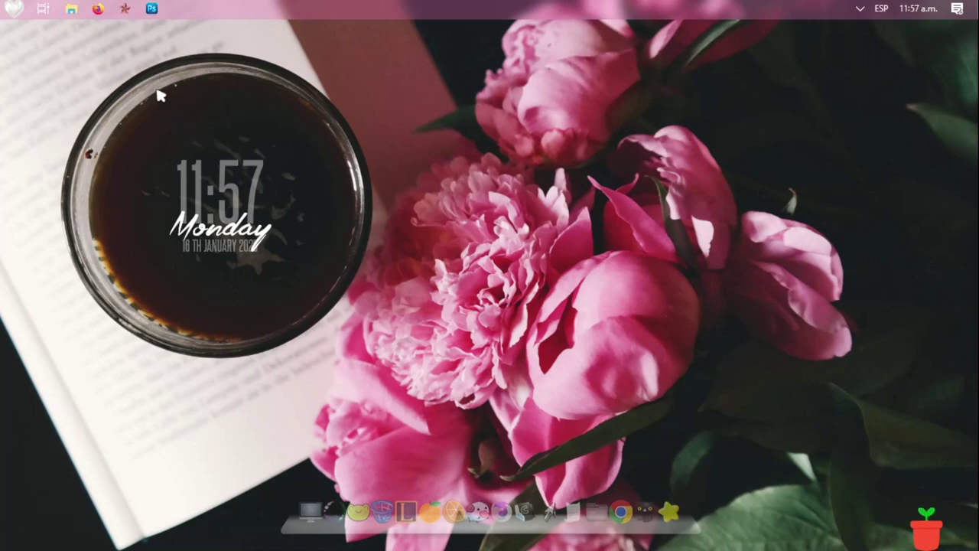
pyautogui.click(155, 9)
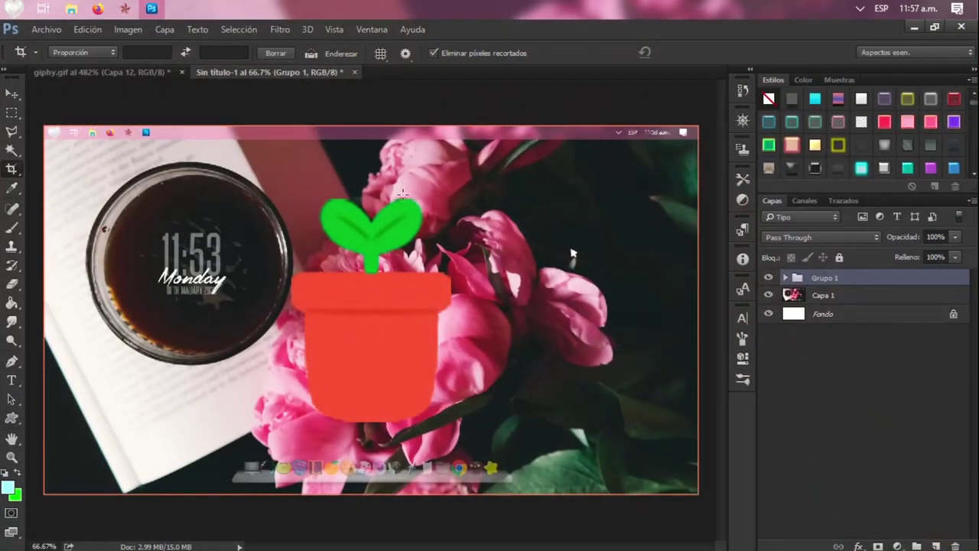
pyautogui.press('super+d')
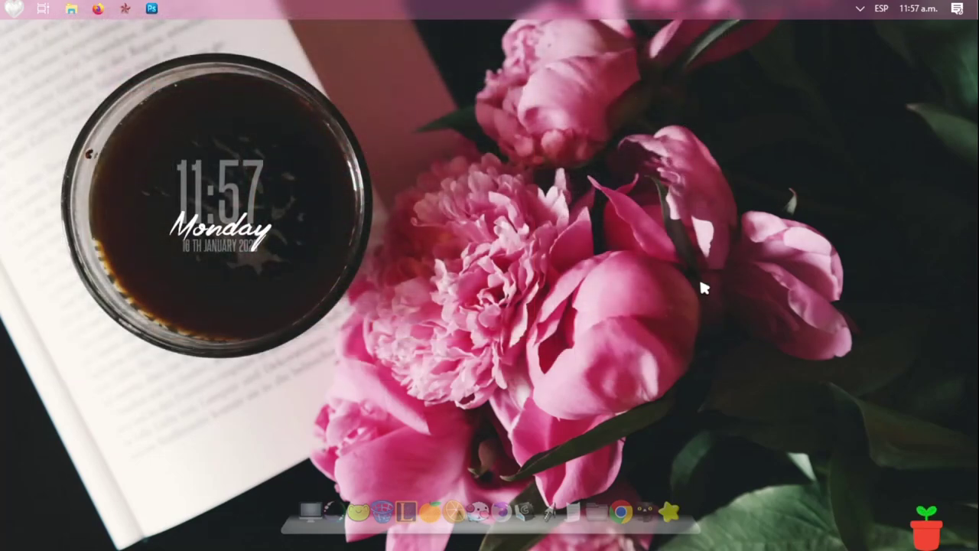
pyautogui.moveTo(925, 527); pyautogui.dragTo(745, 120)
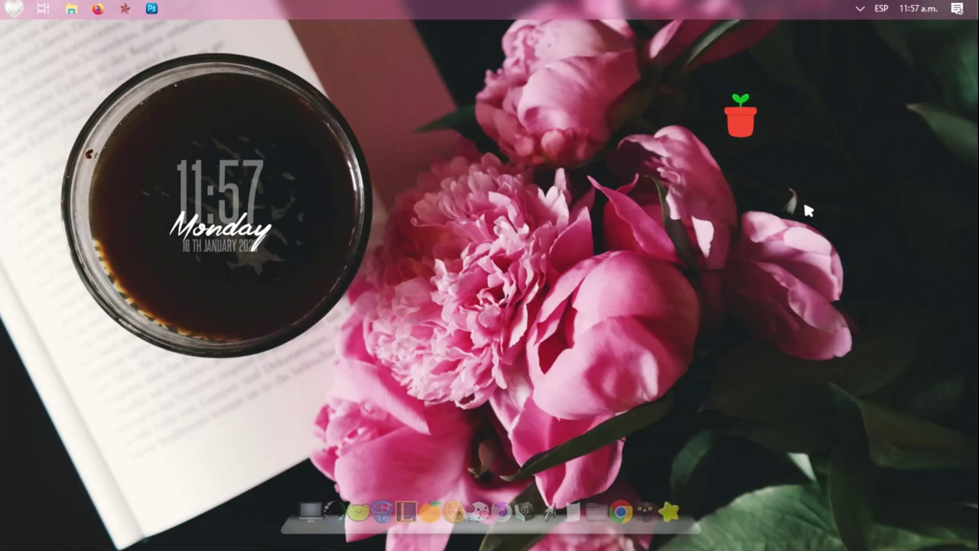
pyautogui.moveTo(742, 129); pyautogui.dragTo(929, 544)
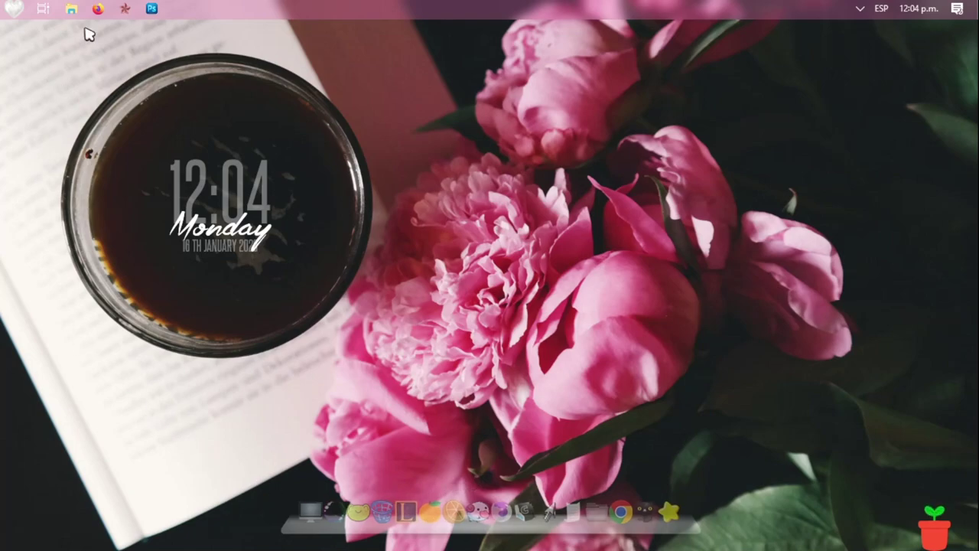
# Open the Escritorio folder in File Explorer, preview cute giphy.gif and browse the other GIF files.
pyautogui.press('super+e')
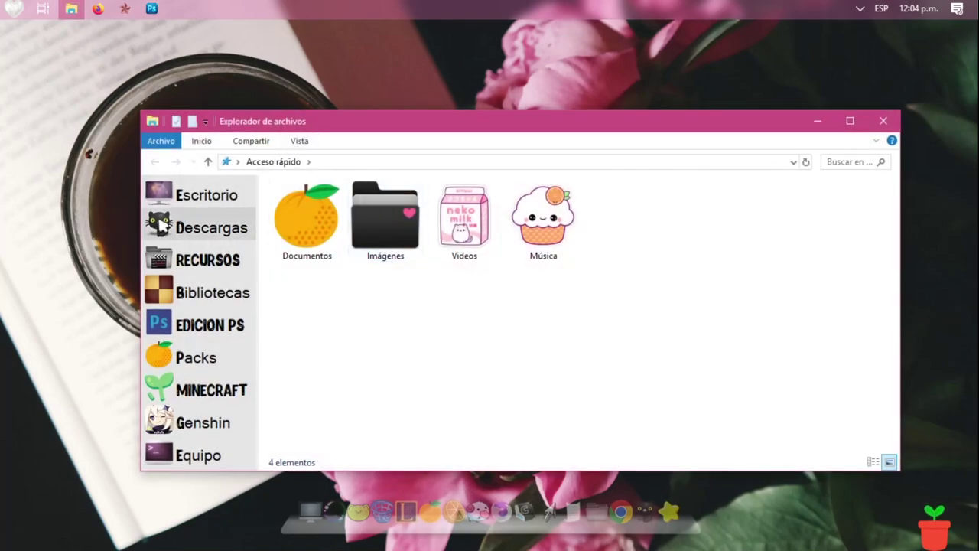
pyautogui.click(204, 196)
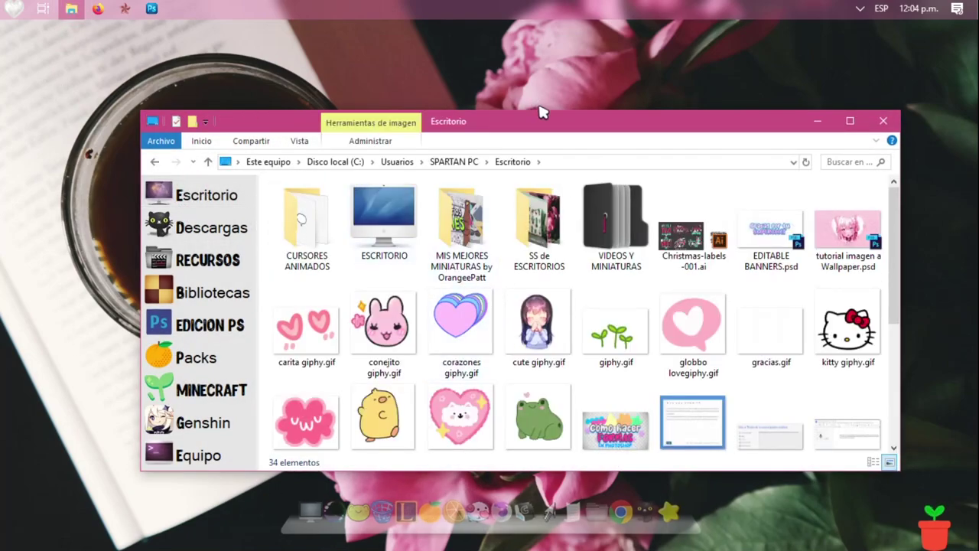
pyautogui.moveTo(556, 124); pyautogui.dragTo(520, 95)
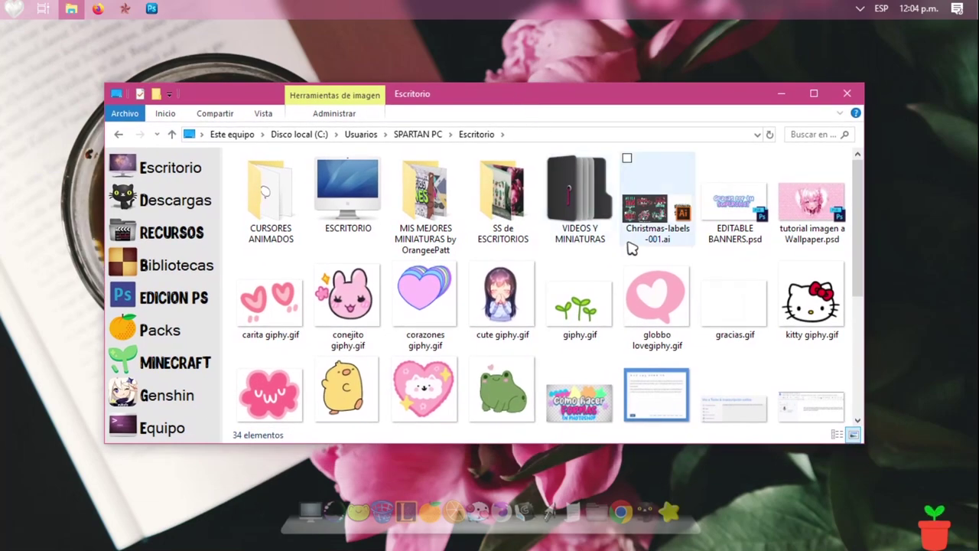
pyautogui.doubleClick(531, 308)
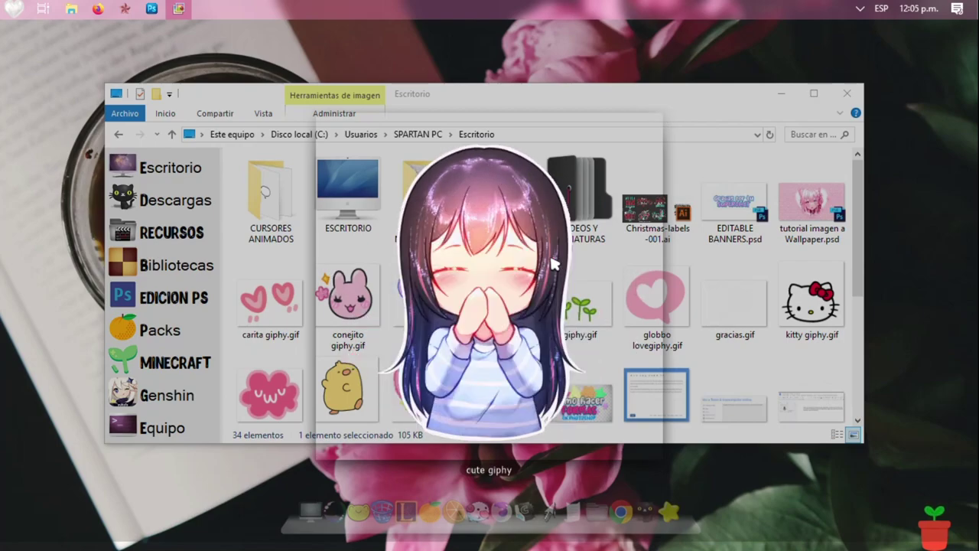
pyautogui.click(664, 115)
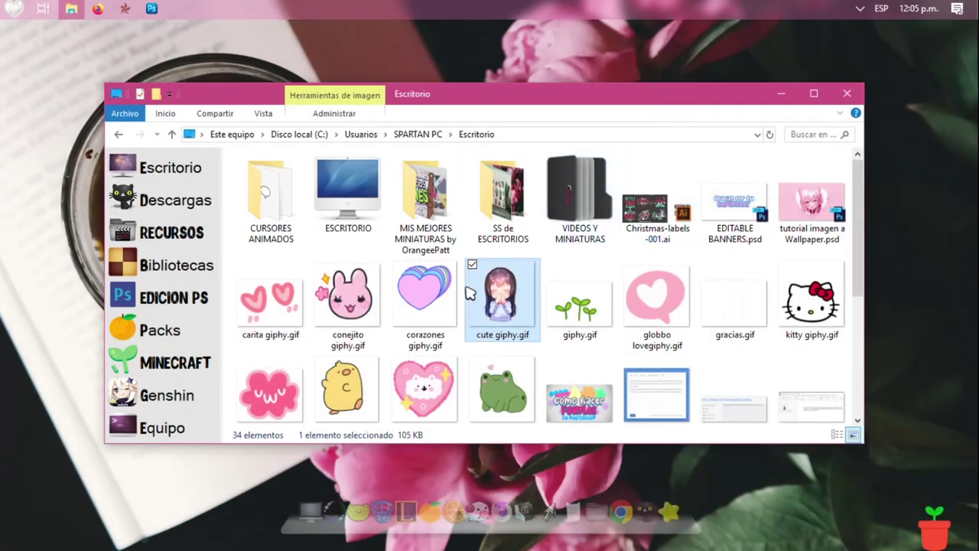
pyautogui.scroll(-1, 459, 344)
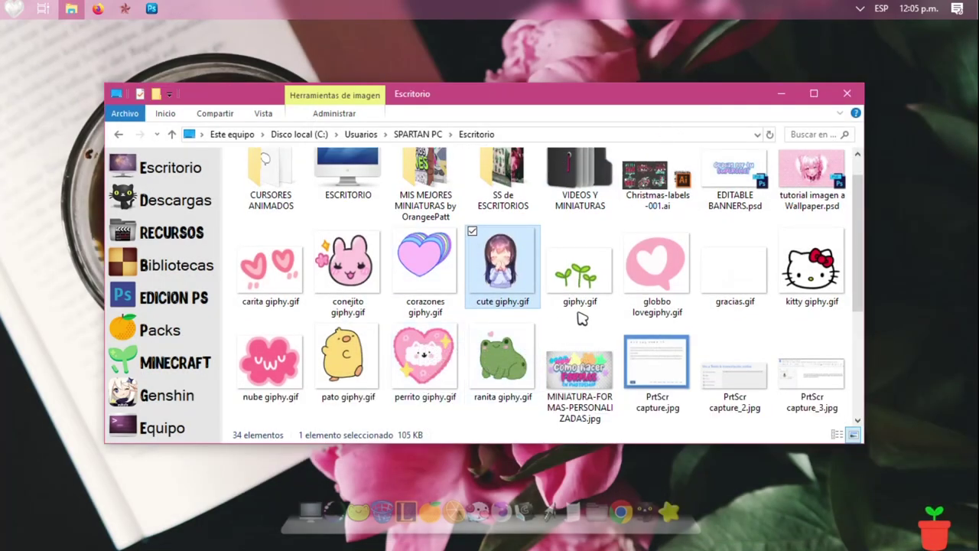
# Look through the GIF files in the Escritorio folder and preview conejito giphy.gif.
pyautogui.click(811, 263)
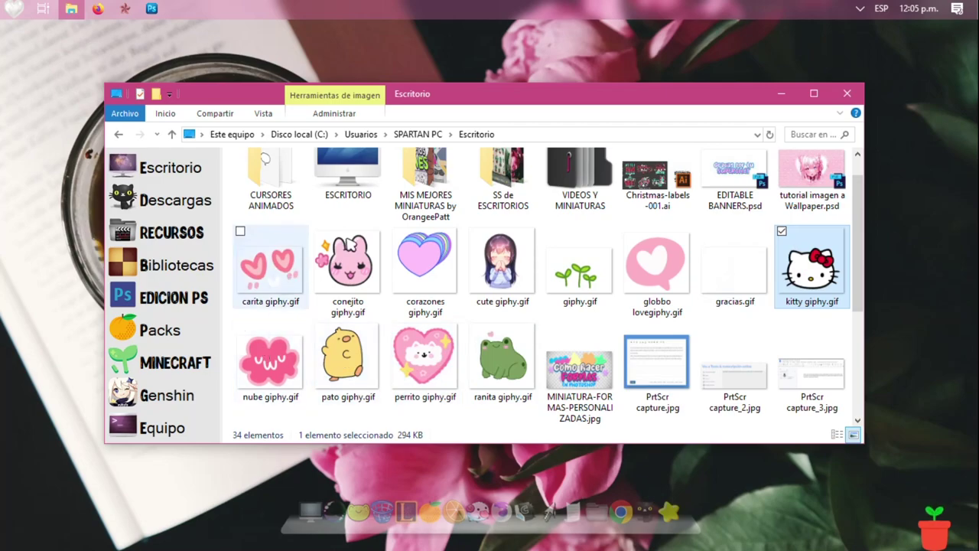
pyautogui.scroll(1, 352, 306)
pyautogui.click(352, 300)
pyautogui.moveTo(354, 306)
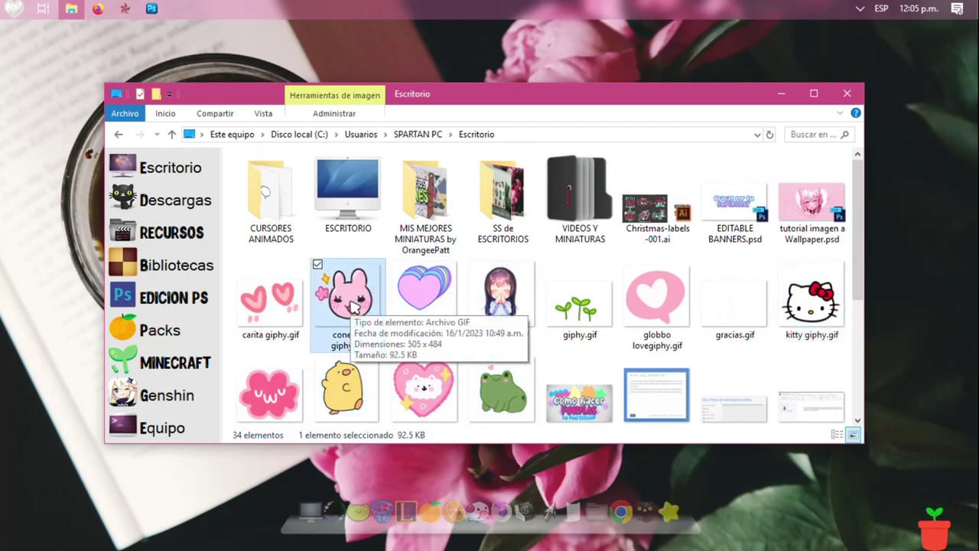
pyautogui.press('space')
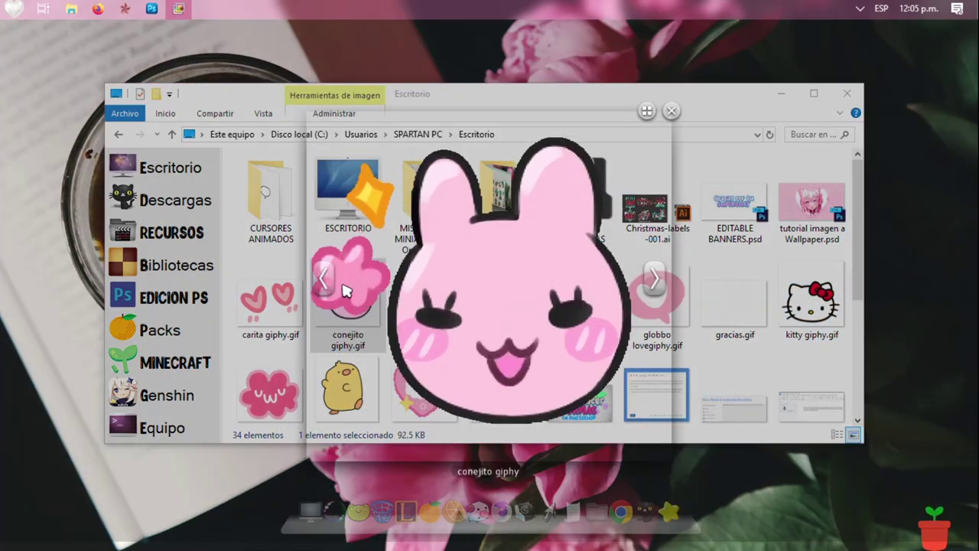
pyautogui.click(671, 111)
# Switch to Photoshop and open conejito giphy.gif from the Escritorio folder as its own document.
pyautogui.moveTo(353, 310); pyautogui.dragTo(151, 9)
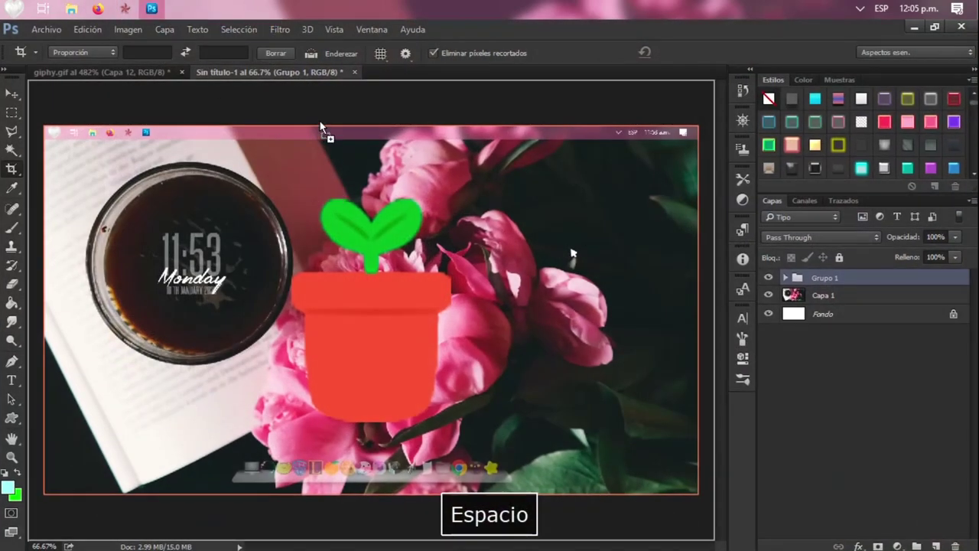
pyautogui.moveTo(329, 130); pyautogui.dragTo(506, 258)
pyautogui.click(587, 280)
pyautogui.press('c')
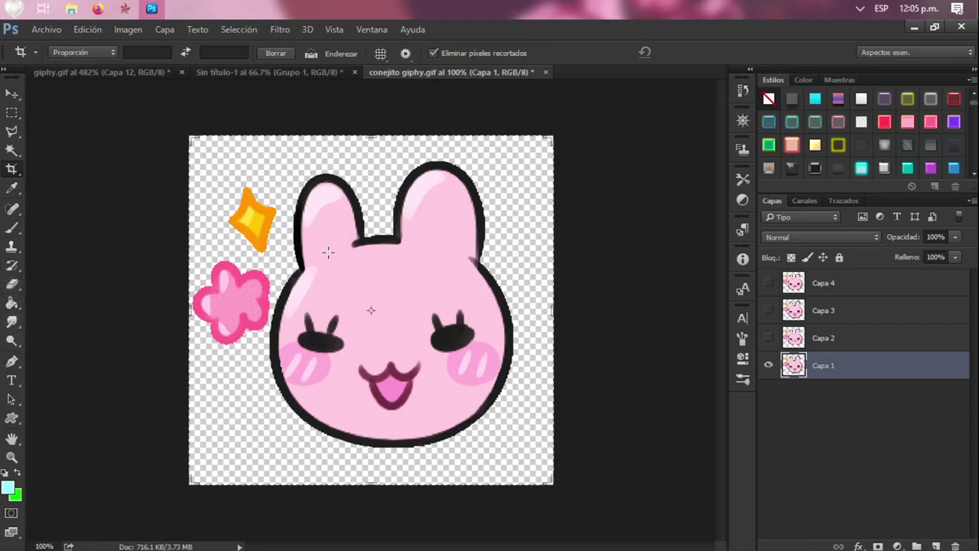
# Erase the star and flower from Capa 1 with a 95 px eraser, using a temporary outline style to find and remove leftover pixels.
pyautogui.press('e')
pyautogui.press('capslock')
pyautogui.keyDown('alt'); pyautogui.rightClick(255, 240); pyautogui.keyUp('alt')
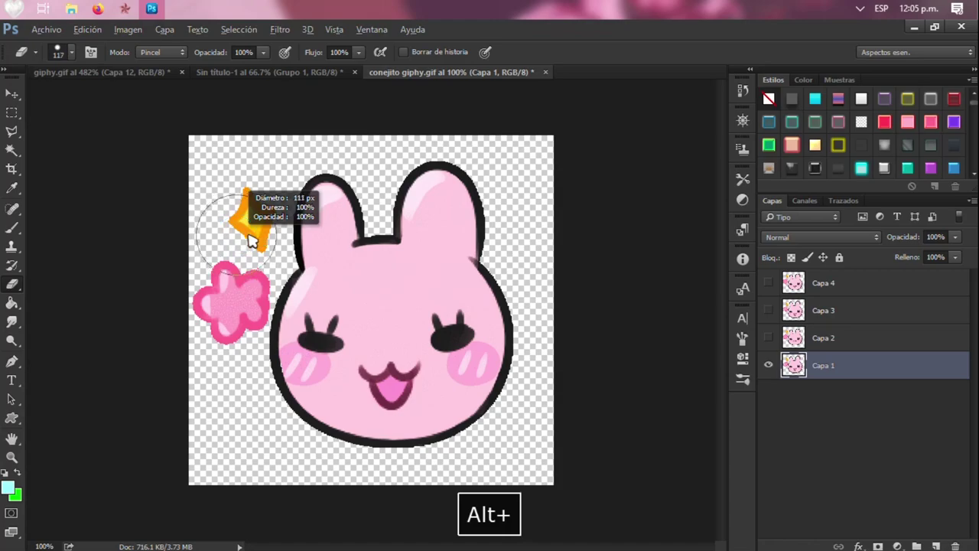
pyautogui.moveTo(253, 229)
pyautogui.mouseDown()
pyautogui.moveTo(240, 195)
pyautogui.moveTo(251, 218)
pyautogui.moveTo(234, 306)
pyautogui.moveTo(243, 280)
pyautogui.moveTo(210, 345)
pyautogui.moveTo(217, 257)
pyautogui.mouseUp()
pyautogui.click(845, 146)
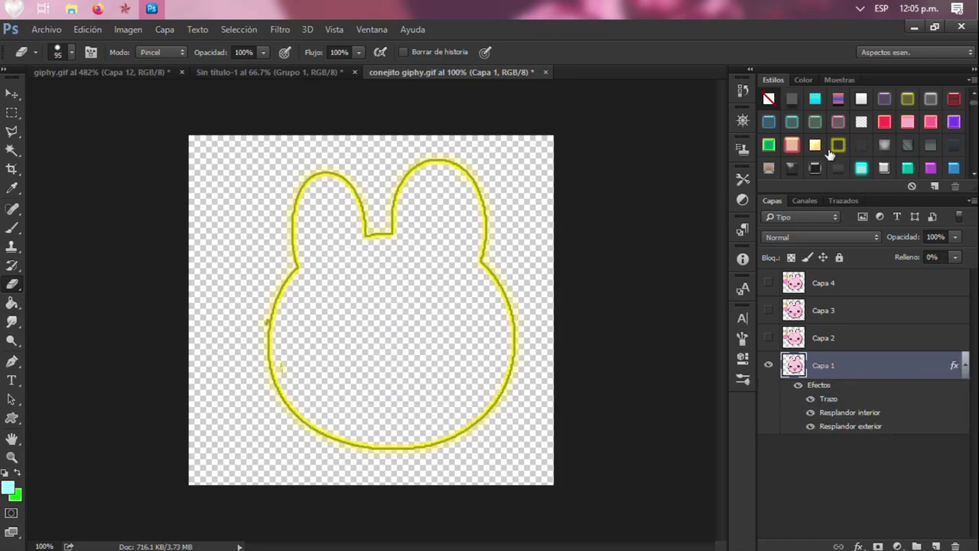
pyautogui.click(236, 318)
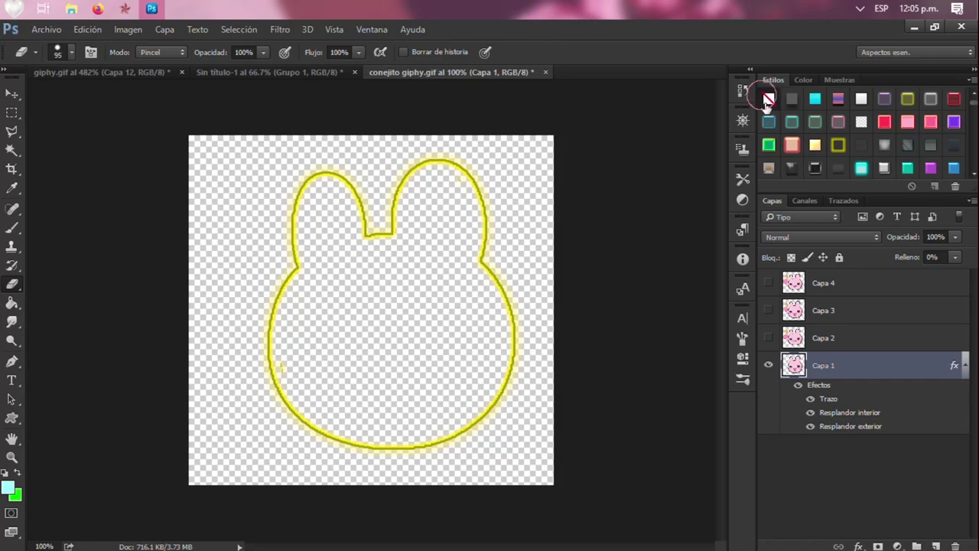
pyautogui.click(769, 99)
# Make Capa 2, Capa 3 and Capa 4 visible and erase the star and flower from each.
pyautogui.click(768, 337)
pyautogui.click(795, 339)
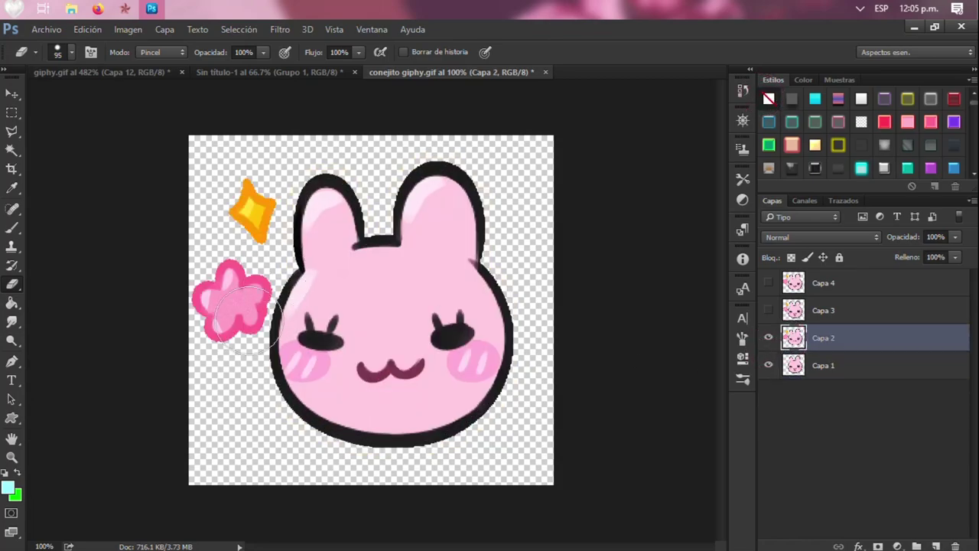
pyautogui.moveTo(214, 302); pyautogui.dragTo(236, 301)
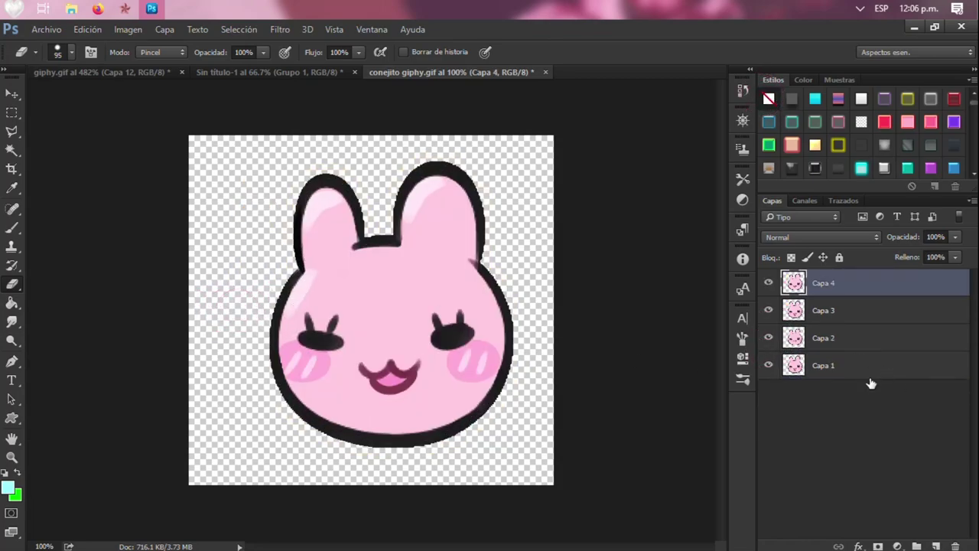
# Centre the bunny horizontally on the canvas across all four layers and scale it down proportionally with Free Transform.
pyautogui.keyDown('shift'); pyautogui.click(863, 366); pyautogui.keyUp('shift')
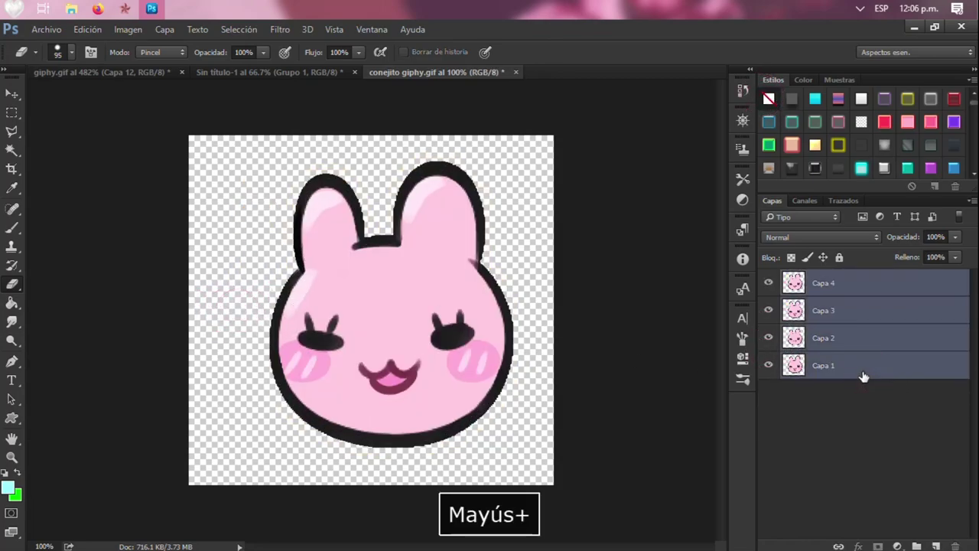
pyautogui.hotkey('ctrl', 't')
pyautogui.moveTo(484, 358); pyautogui.dragTo(471, 412)
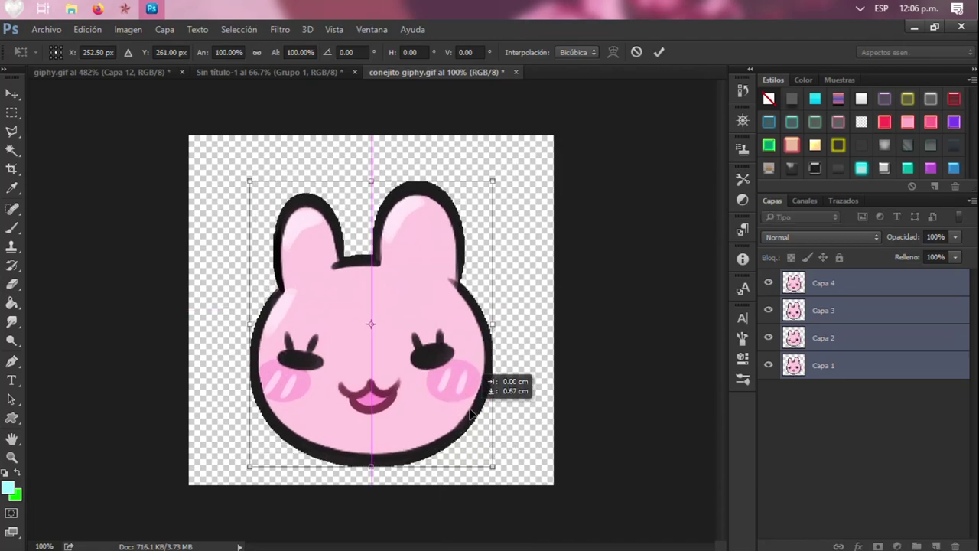
pyautogui.press('Return')
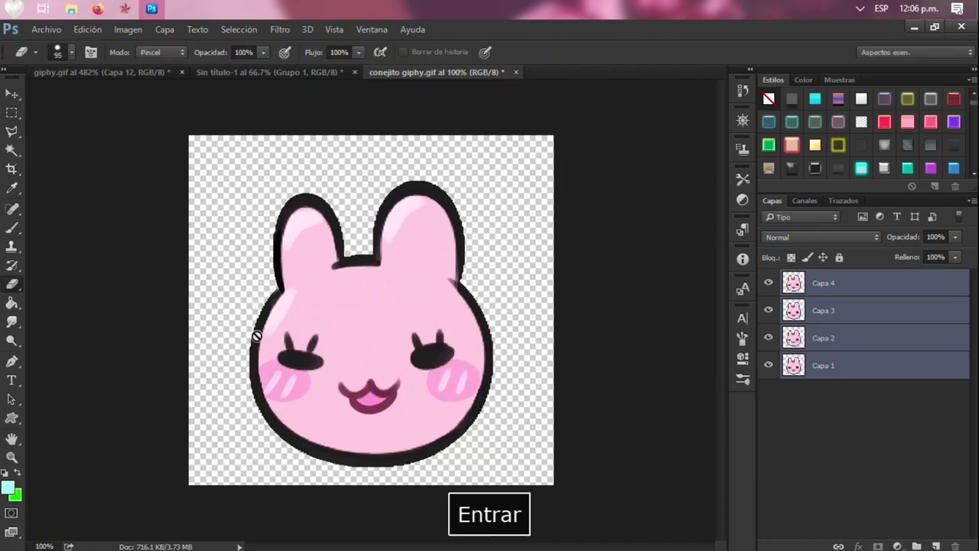
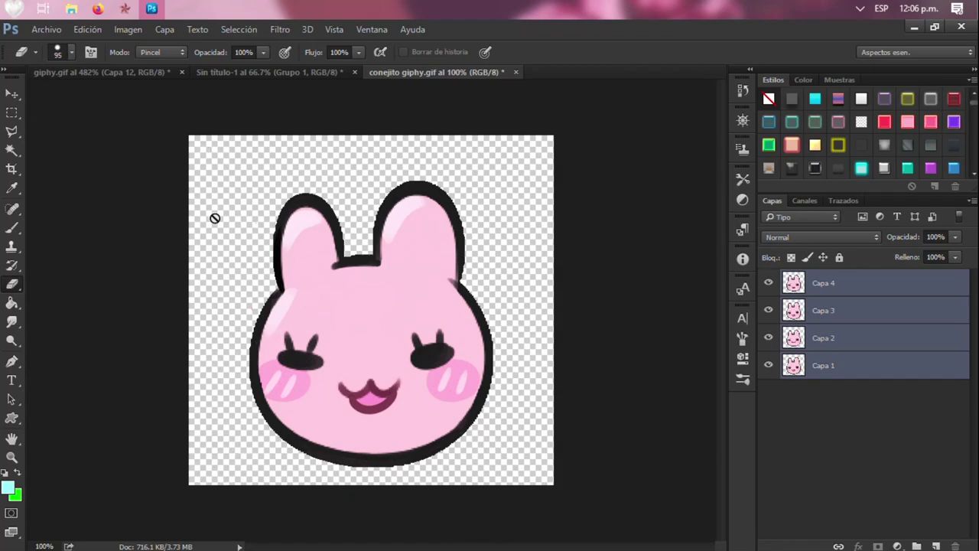
pyautogui.press('v')
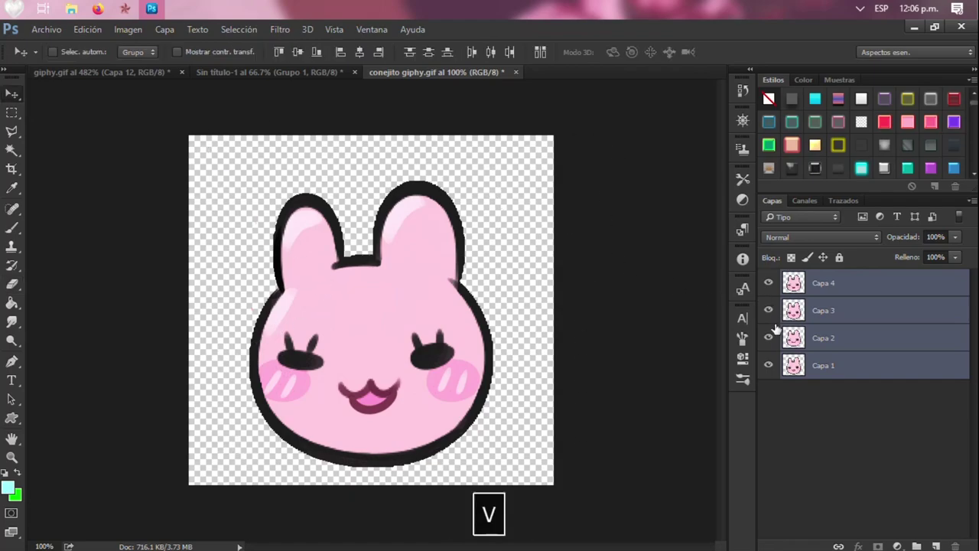
pyautogui.hotkey('ctrl', 't')
pyautogui.moveTo(491, 466); pyautogui.dragTo(452, 426)
pyautogui.press('Return')
# Crop the canvas evenly on all sides, leaving a small transparent margin around the bunny.
pyautogui.press('c')
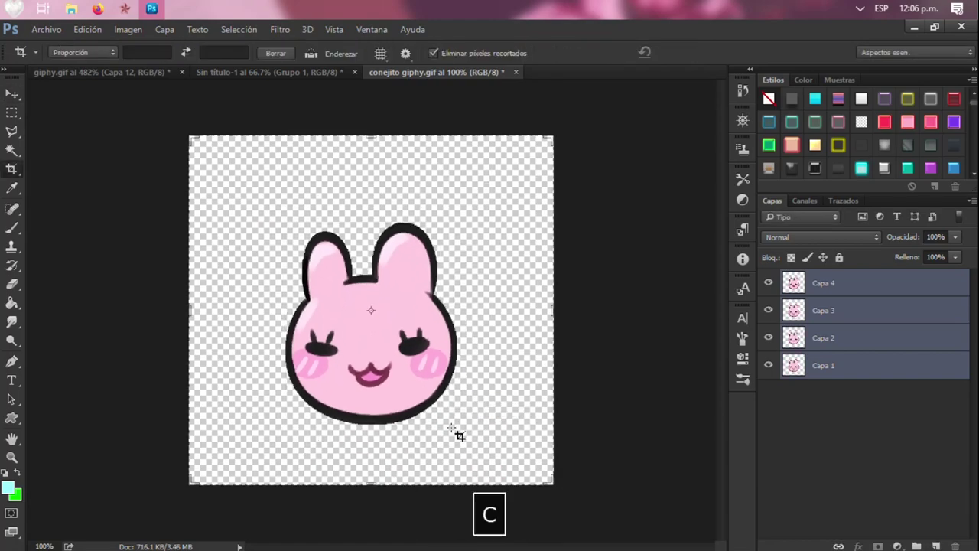
pyautogui.moveTo(553, 484); pyautogui.dragTo(495, 436)
pyautogui.press('Return')
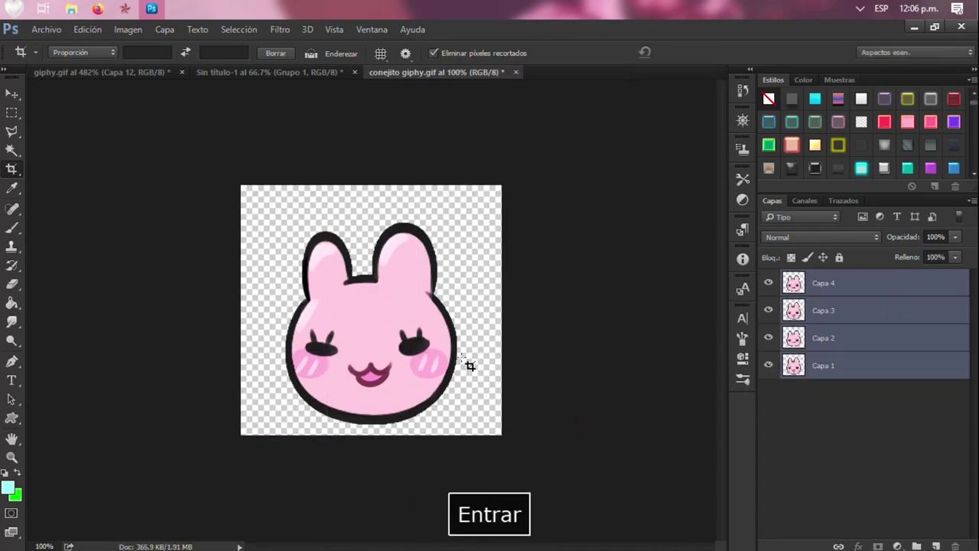
pyautogui.scroll(1, 468, 363)
pyautogui.press('v')
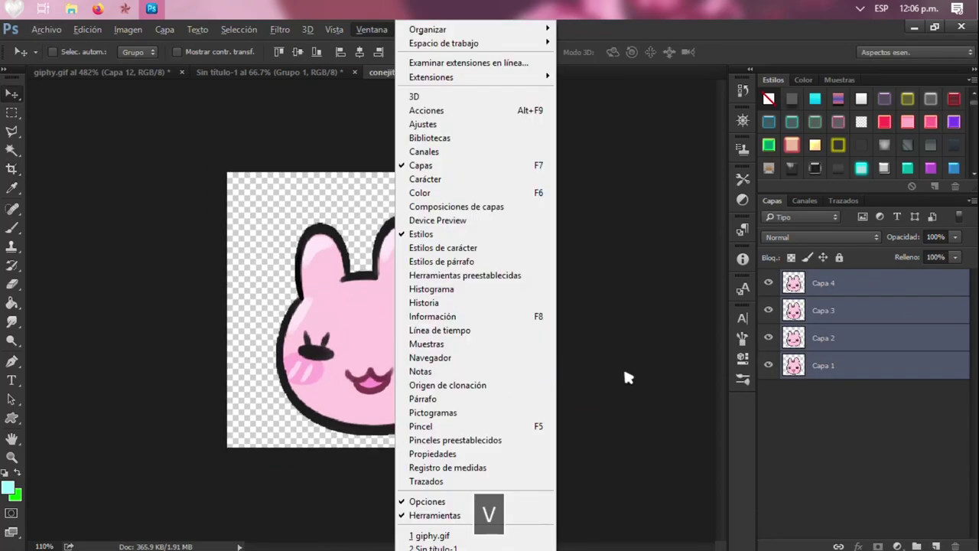
# Make Capa 1 the active layer and display the Línea de tiempo.
pyautogui.click(845, 285)
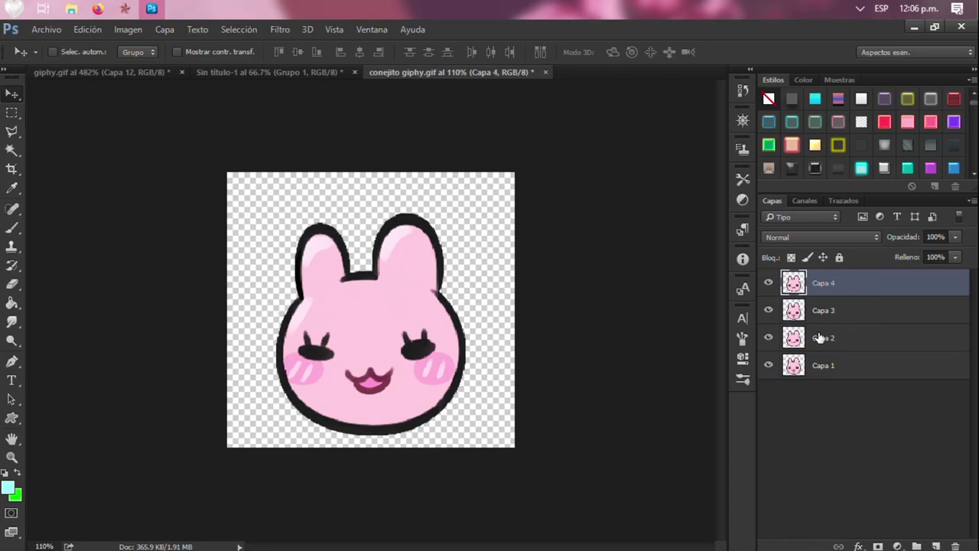
pyautogui.click(822, 365)
pyautogui.click(372, 29)
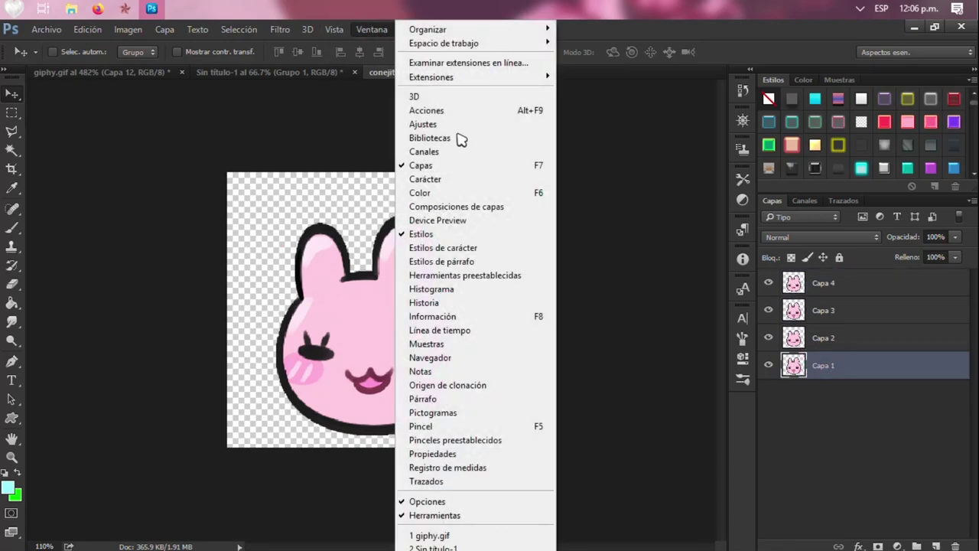
pyautogui.click(474, 330)
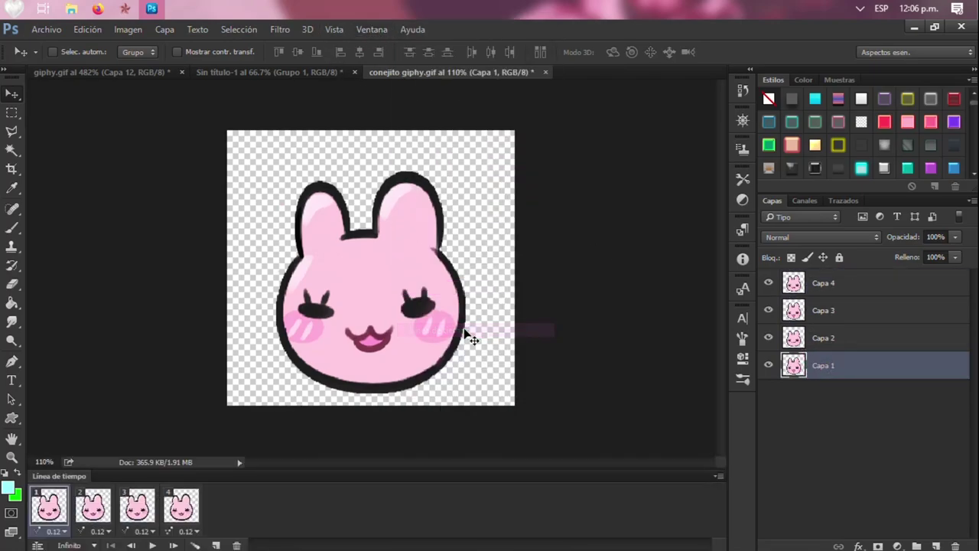
# Check the bunny's animation frames and delete frames 2 to 4, keeping only frame 1.
pyautogui.click(92, 509)
pyautogui.click(135, 509)
pyautogui.click(179, 514)
pyautogui.click(92, 506)
pyautogui.keyDown('shift'); pyautogui.click(181, 506); pyautogui.keyUp('shift')
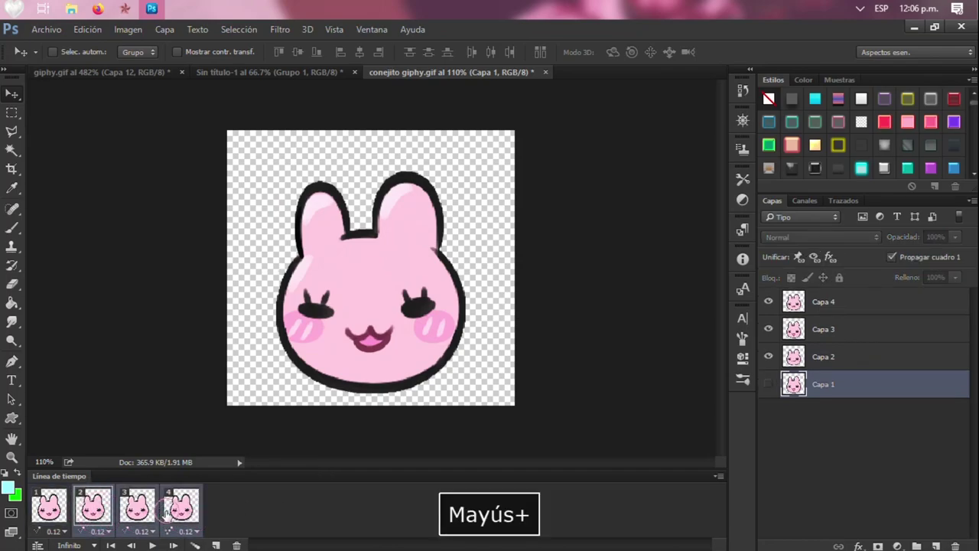
pyautogui.click(236, 545)
pyautogui.click(452, 231)
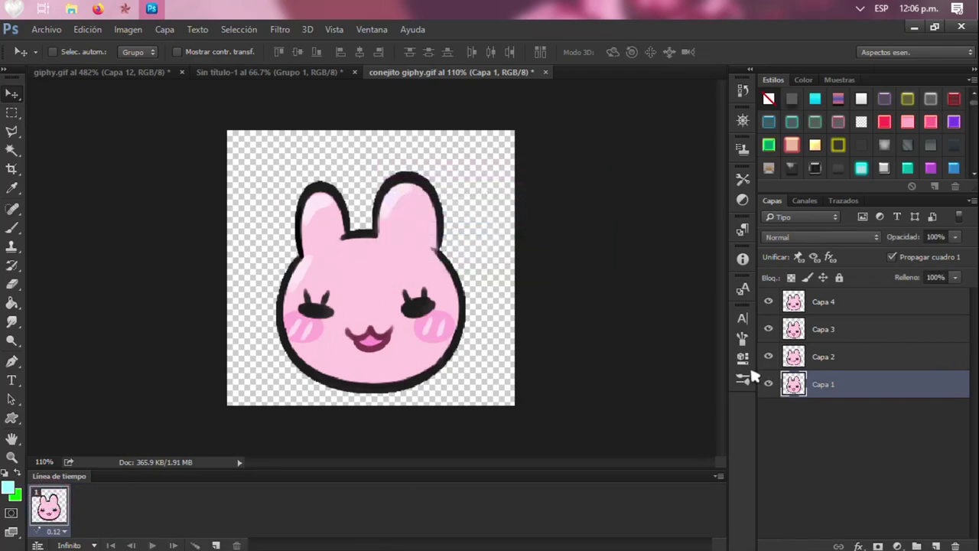
# Leave only Capa 1 visible in frame 1 and set the frame's delay to 0.1 seconds, keeping Infinito looping.
pyautogui.click(769, 315)
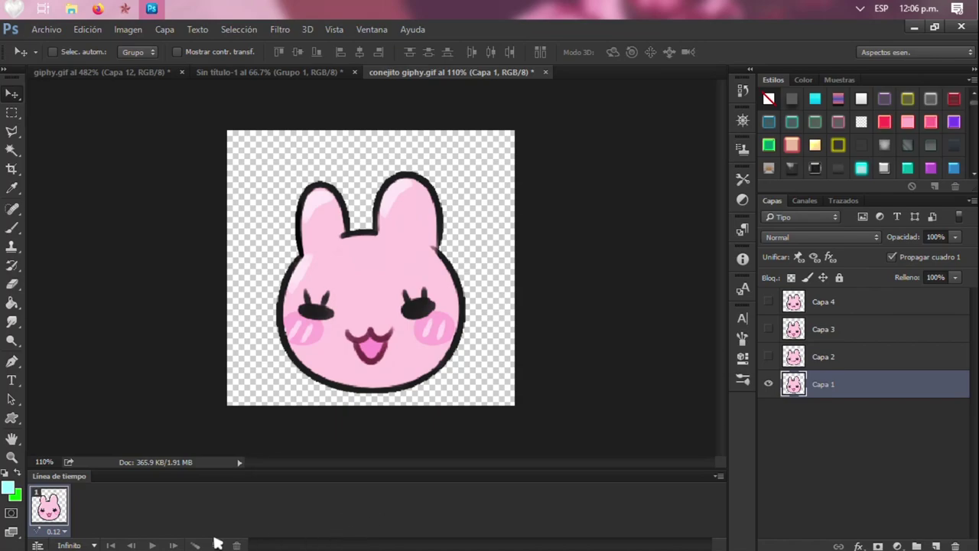
pyautogui.click(55, 531)
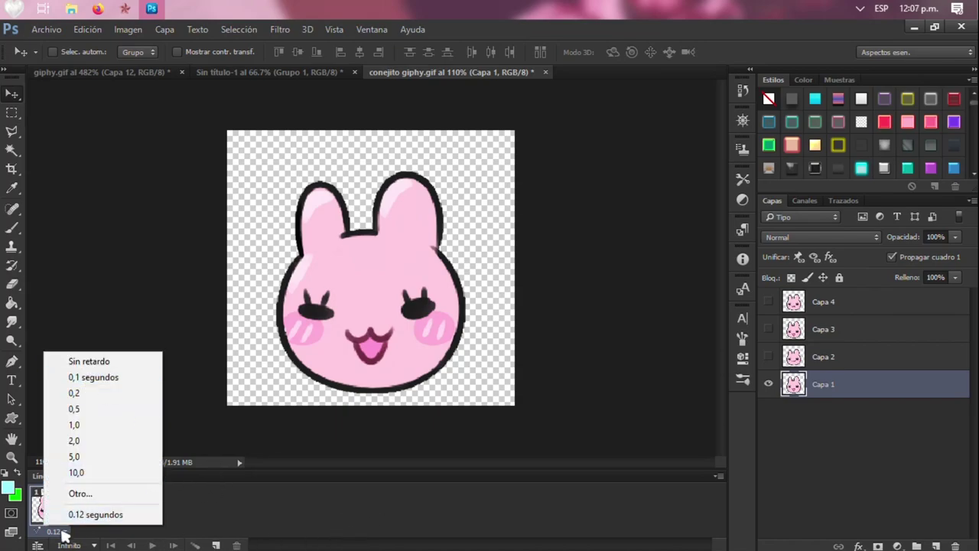
pyautogui.click(94, 377)
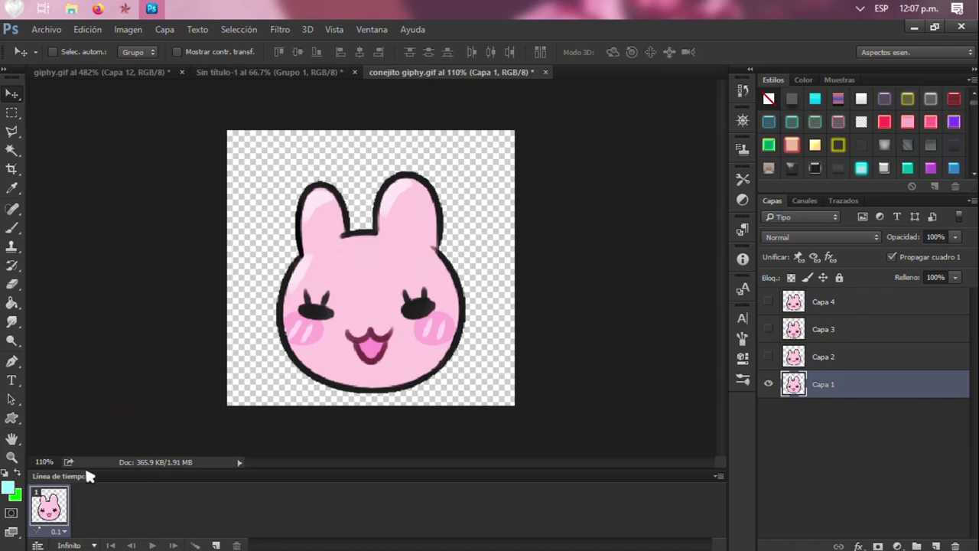
pyautogui.click(68, 545)
pyautogui.click(67, 545)
# Add a second frame that shows only Capa 2, and duplicate it as a third frame.
pyautogui.click(217, 544)
pyautogui.click(770, 384)
pyautogui.click(768, 357)
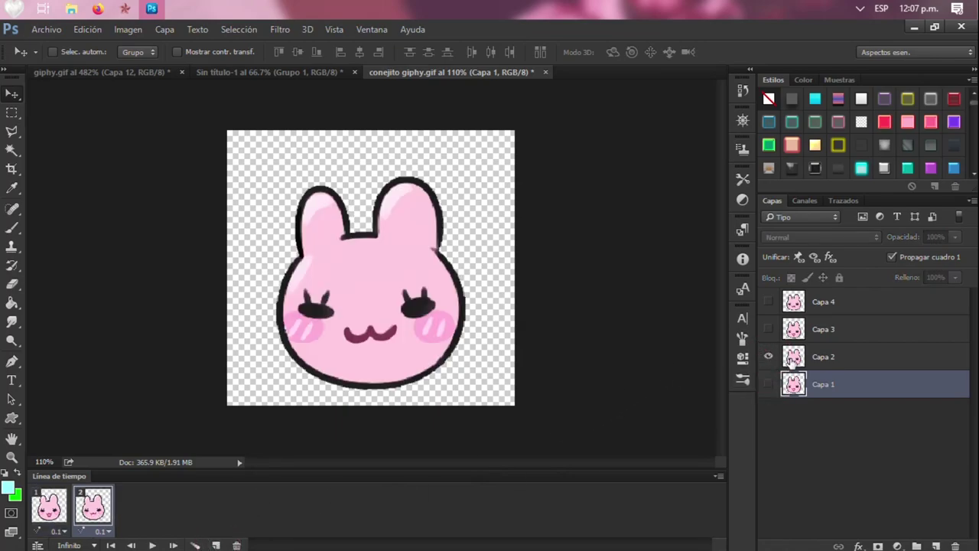
pyautogui.click(795, 356)
pyautogui.click(217, 545)
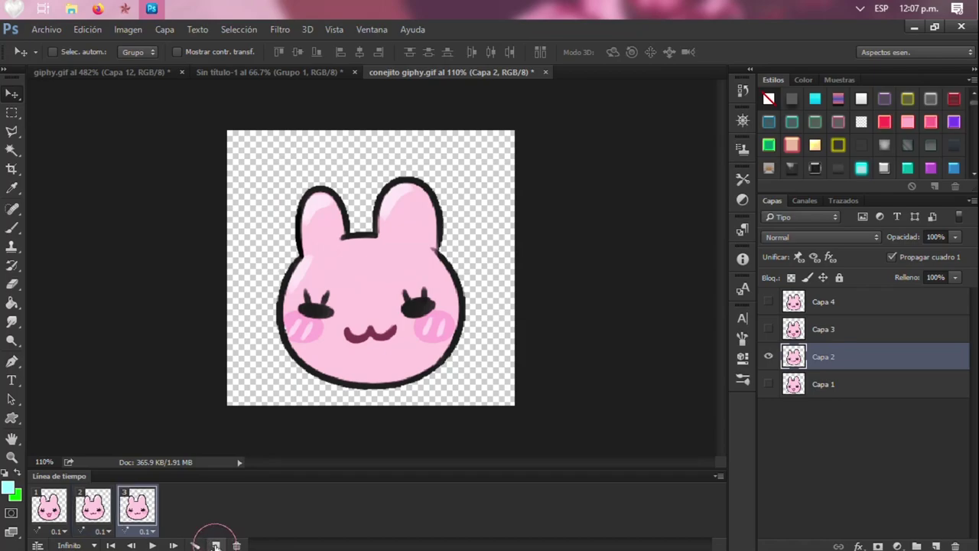
# Make frame 3 of the animation show only Capa 3 by hiding Capa 2.
pyautogui.click(769, 357)
pyautogui.click(768, 328)
pyautogui.click(795, 330)
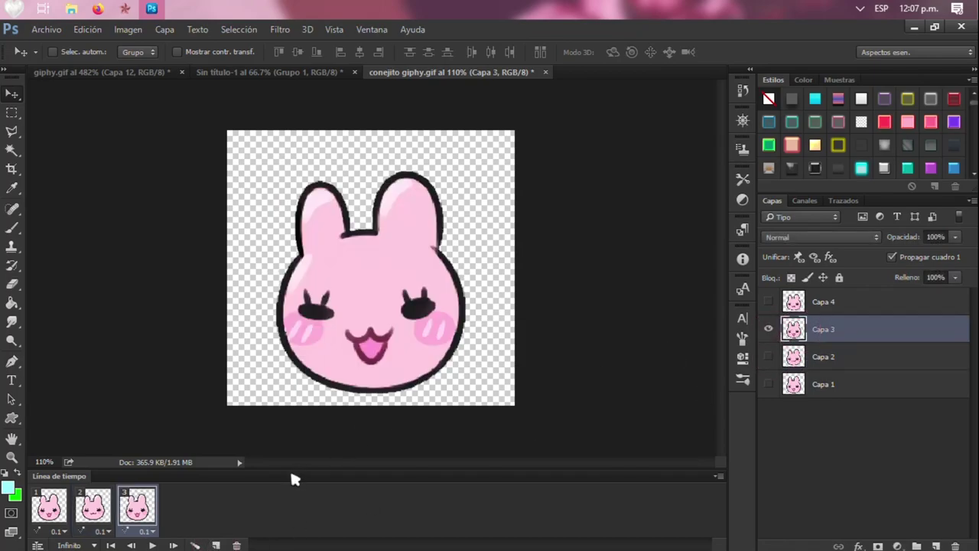
# Add a fourth frame by duplicating frame 3, and make it show only Capa 4.
pyautogui.click(217, 544)
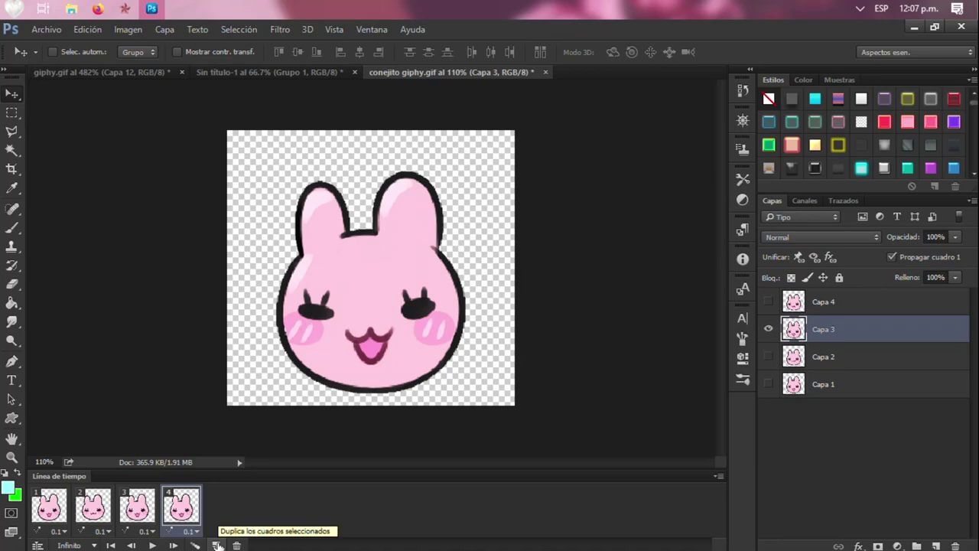
pyautogui.click(767, 329)
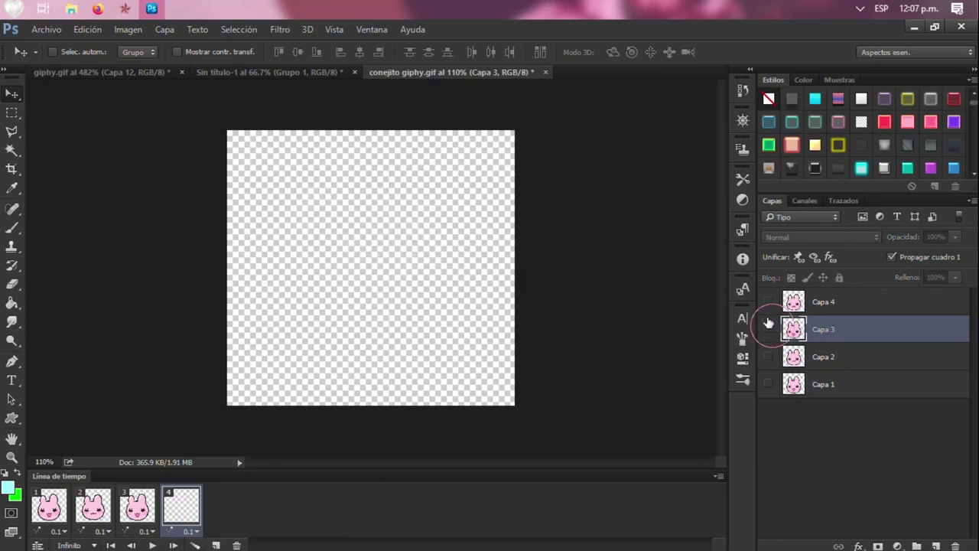
pyautogui.click(768, 301)
pyautogui.click(796, 302)
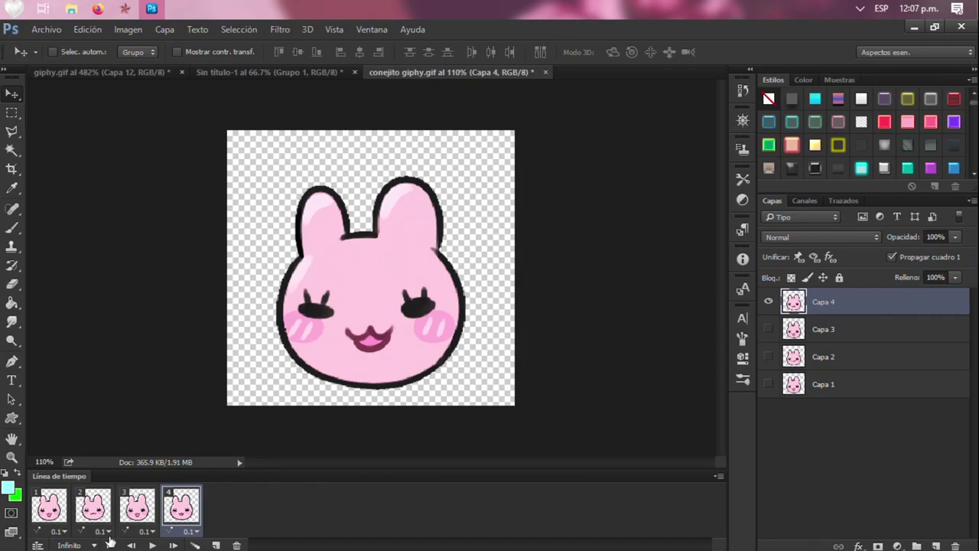
# Preview the four-frame bunny animation from frame 1, then stop playback.
pyautogui.click(61, 517)
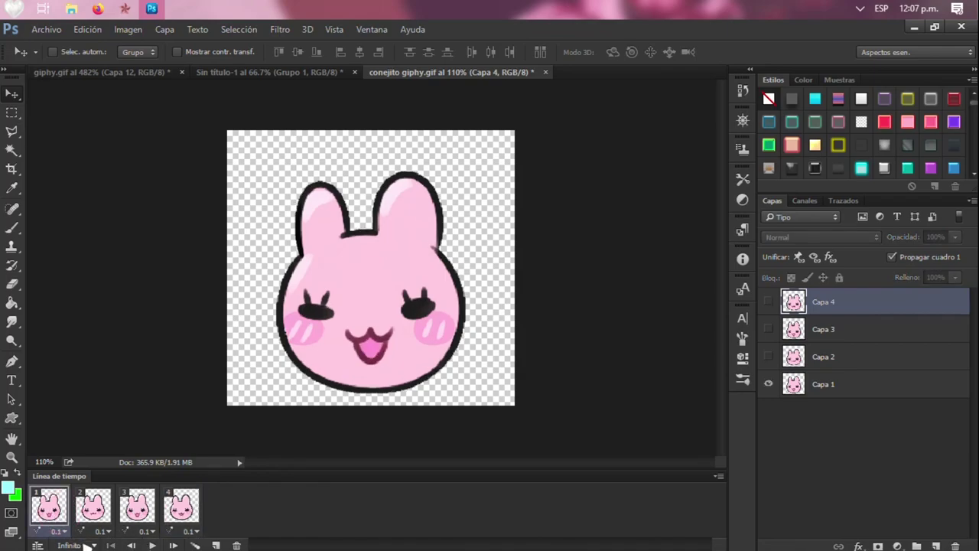
pyautogui.click(151, 544)
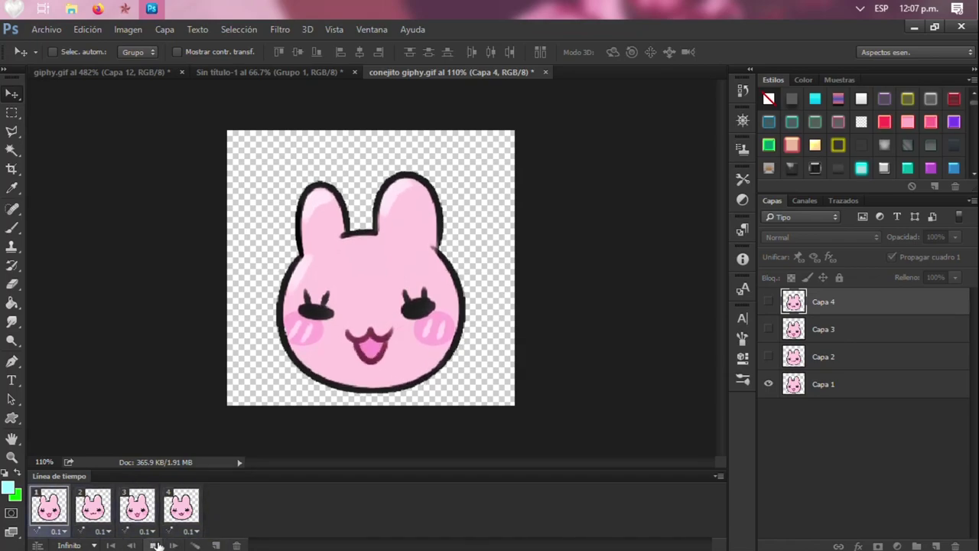
pyautogui.click(155, 544)
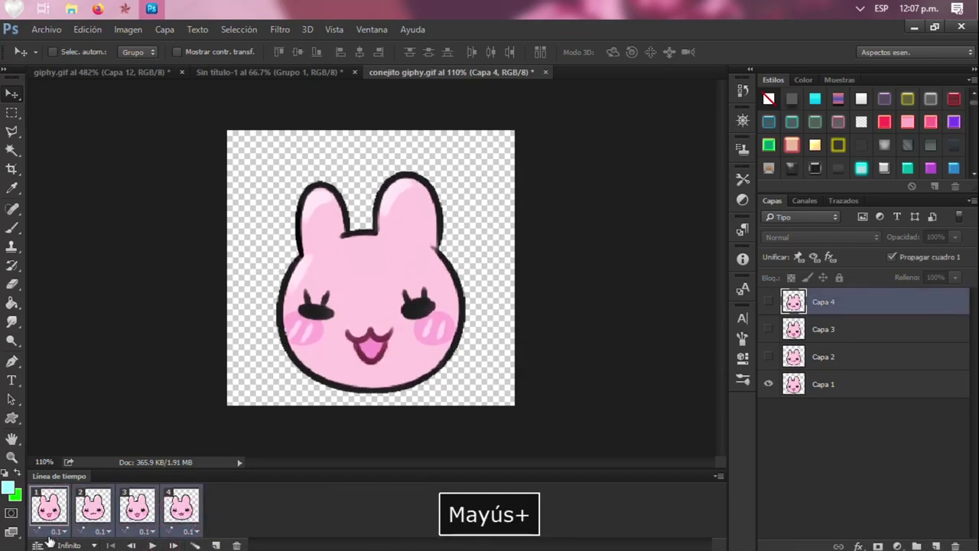
# Set the delay of all four frames to 0.5 seconds and preview the animation's speed.
pyautogui.click(60, 530)
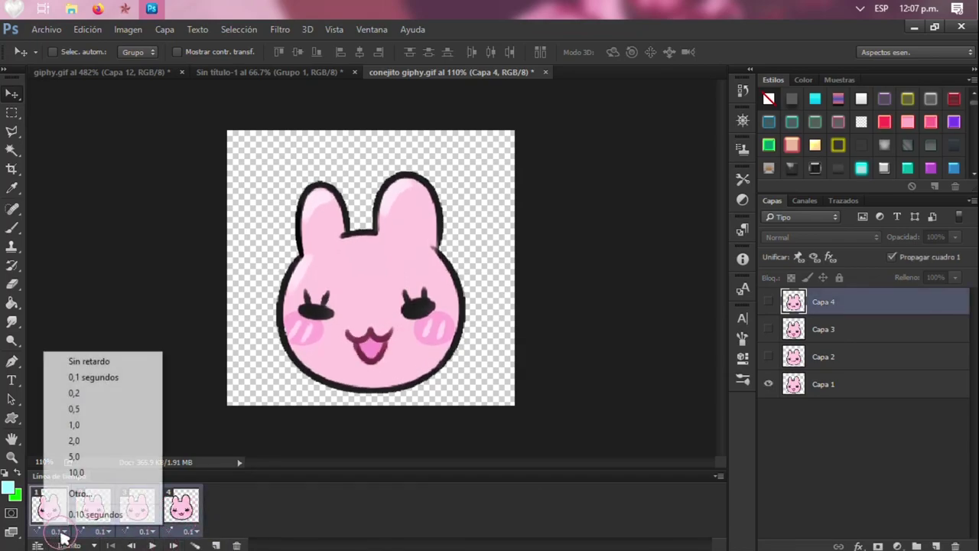
pyautogui.click(97, 411)
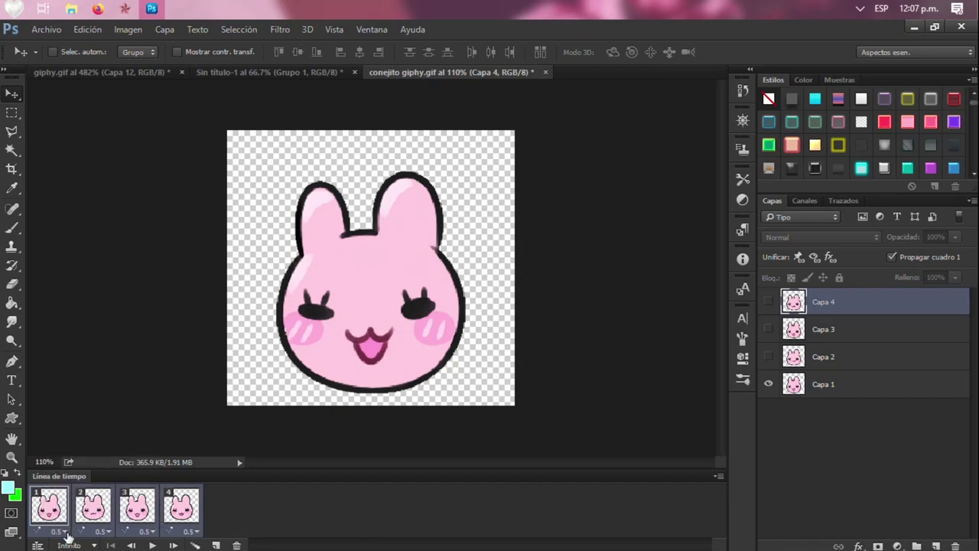
pyautogui.click(150, 544)
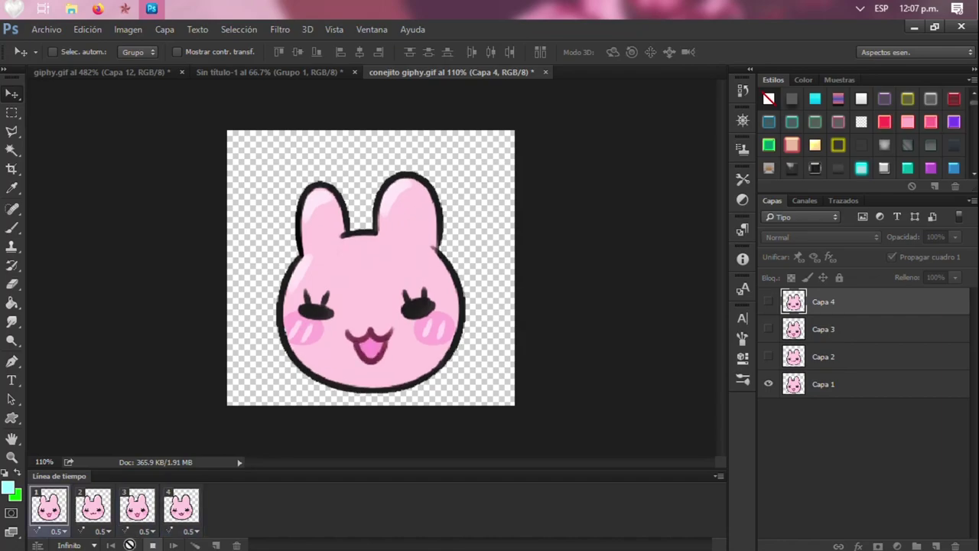
pyautogui.press('c')
pyautogui.press('space')
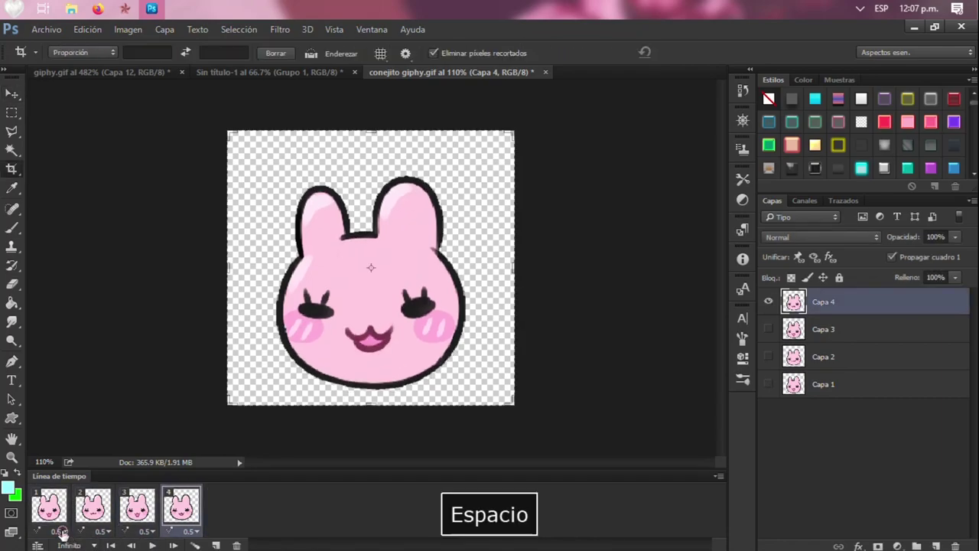
# Set the delay of all four frames to 0.2 seconds and play the animation.
pyautogui.click(63, 533)
pyautogui.click(73, 394)
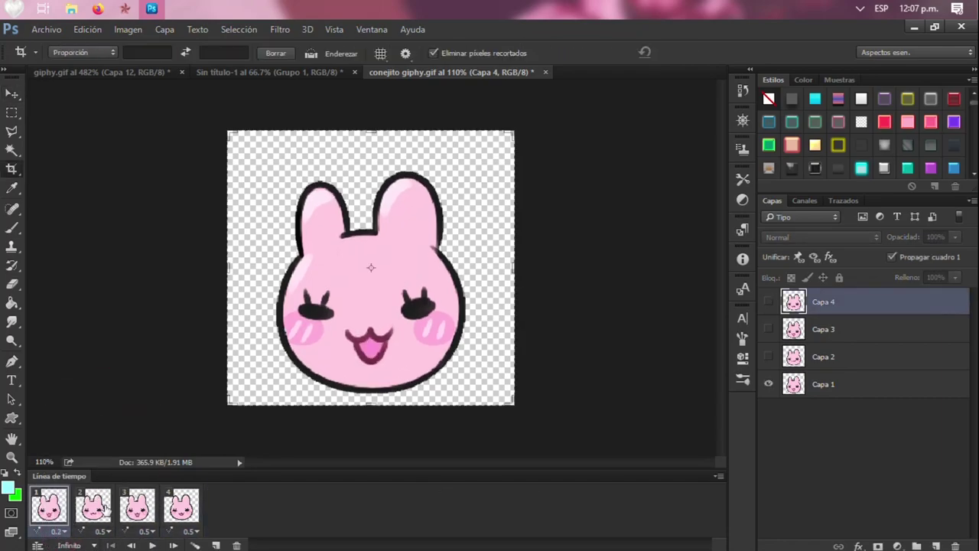
pyautogui.keyDown('shift'); pyautogui.click(176, 519); pyautogui.keyUp('shift')
pyautogui.keyDown('shift'); pyautogui.click(184, 518); pyautogui.keyUp('shift')
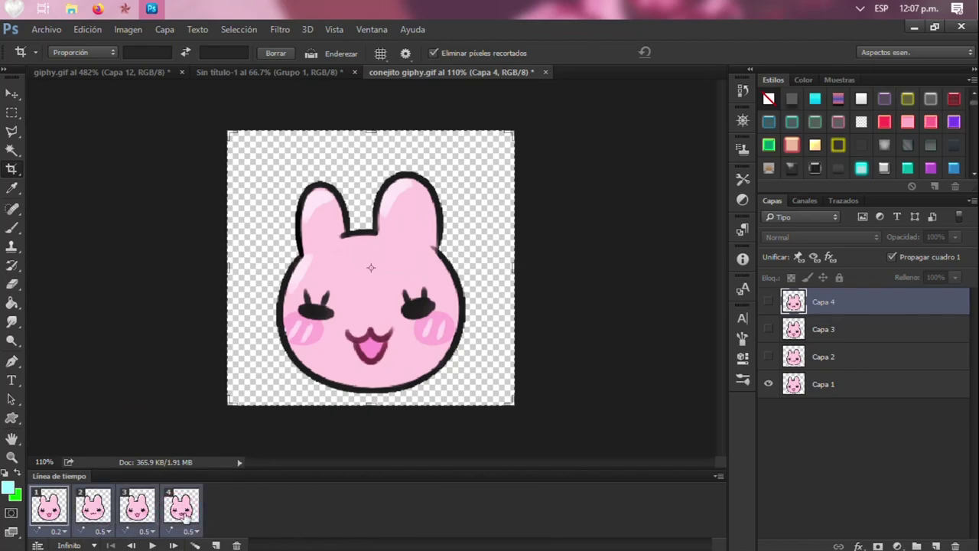
pyautogui.click(67, 532)
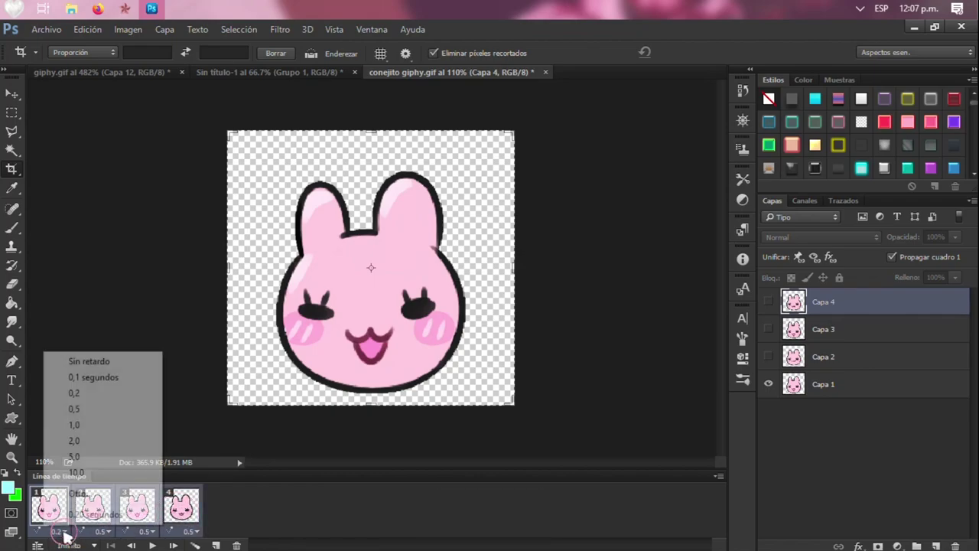
pyautogui.click(90, 394)
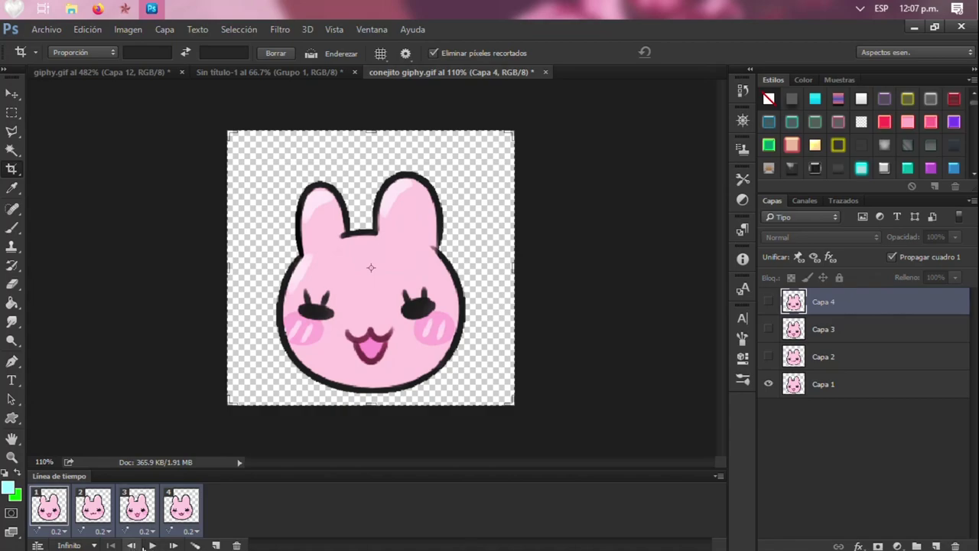
pyautogui.click(152, 544)
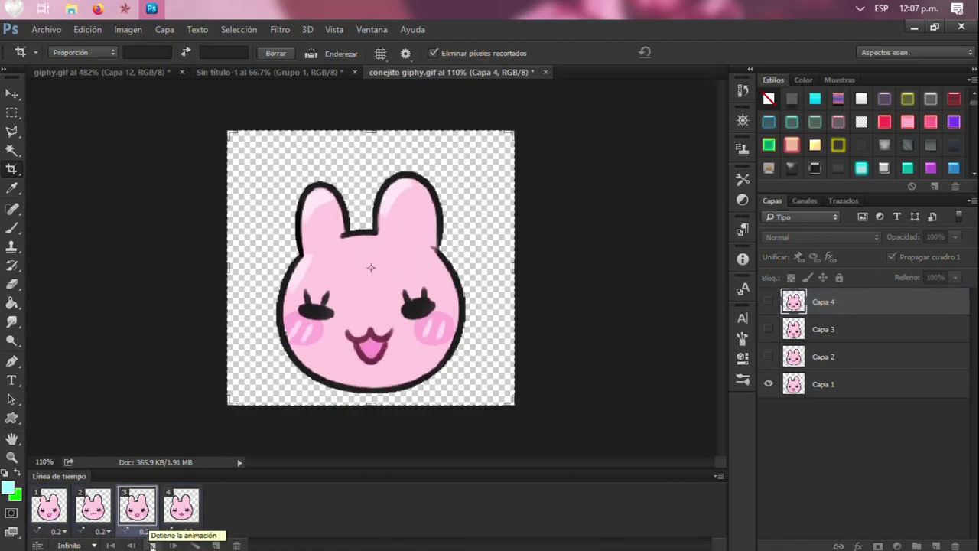
# Export the animation with Save for Web in GIF format as 11.gif.
pyautogui.click(43, 32)
pyautogui.moveTo(186, 242)
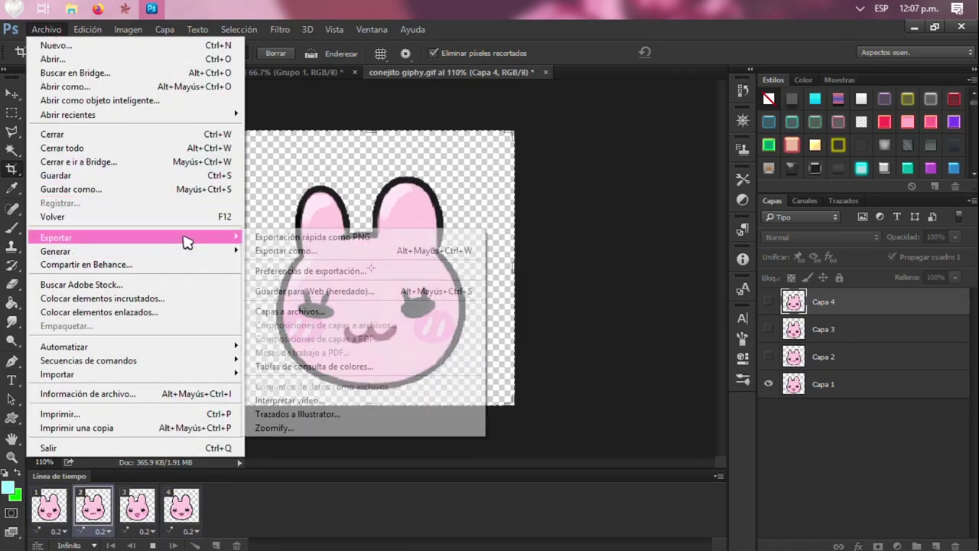
pyautogui.click(337, 291)
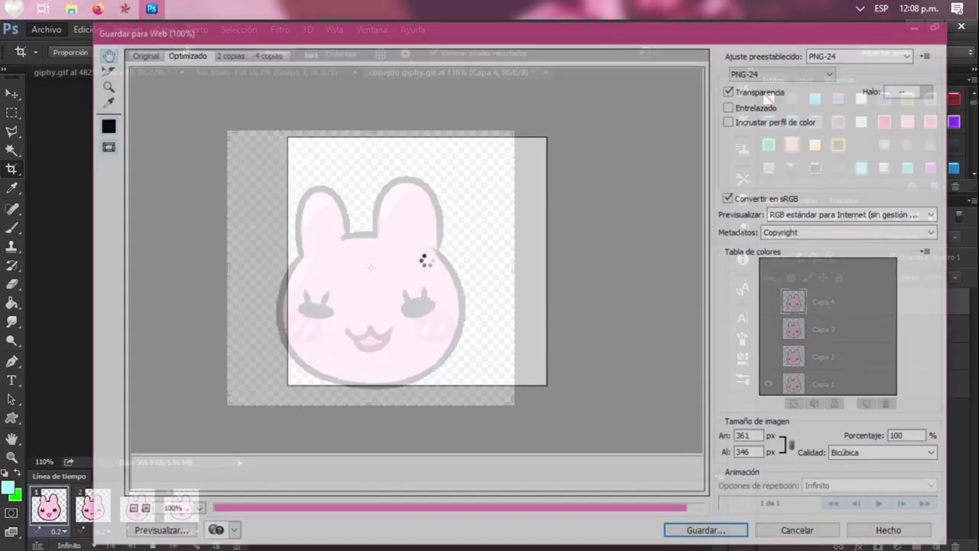
pyautogui.click(765, 73)
pyautogui.click(757, 91)
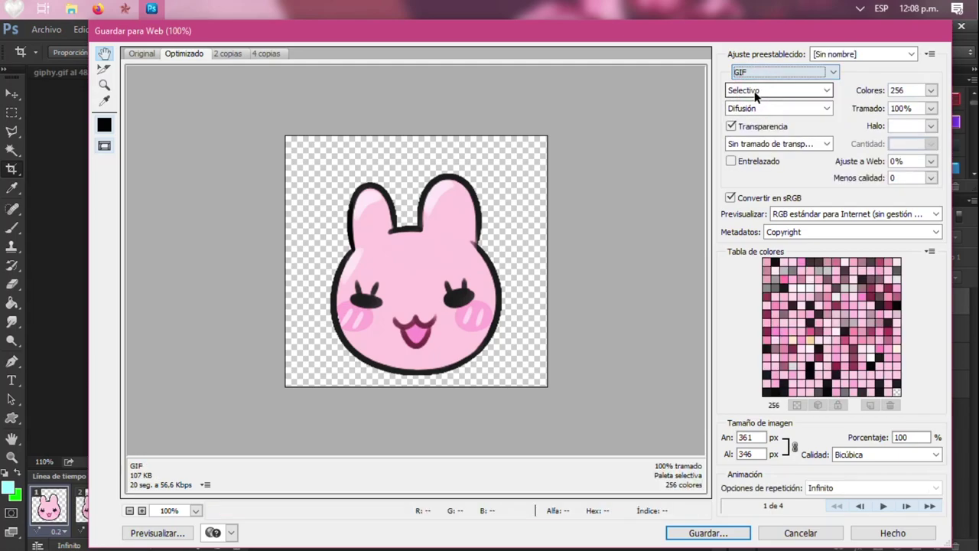
pyautogui.click(707, 533)
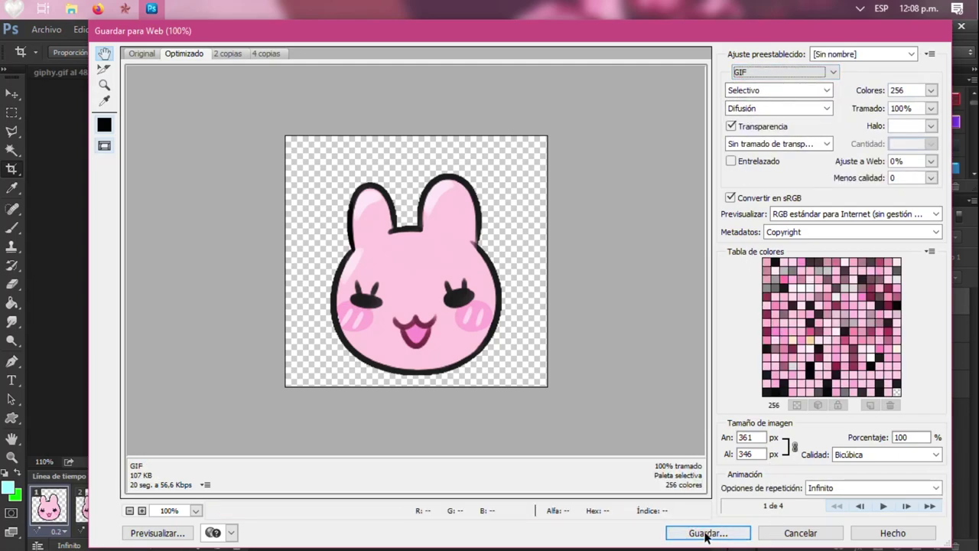
pyautogui.write('1')
pyautogui.press('Return')
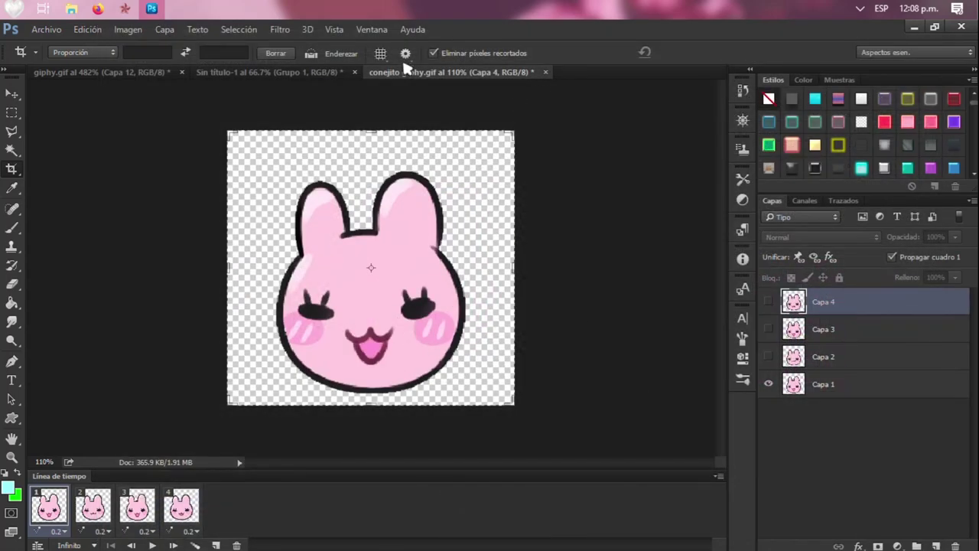
# Switch to Axialis CursorWorkshop and import all the cursor files from the BASE Cursor 2 folder into the Librarian.
pyautogui.click(912, 30)
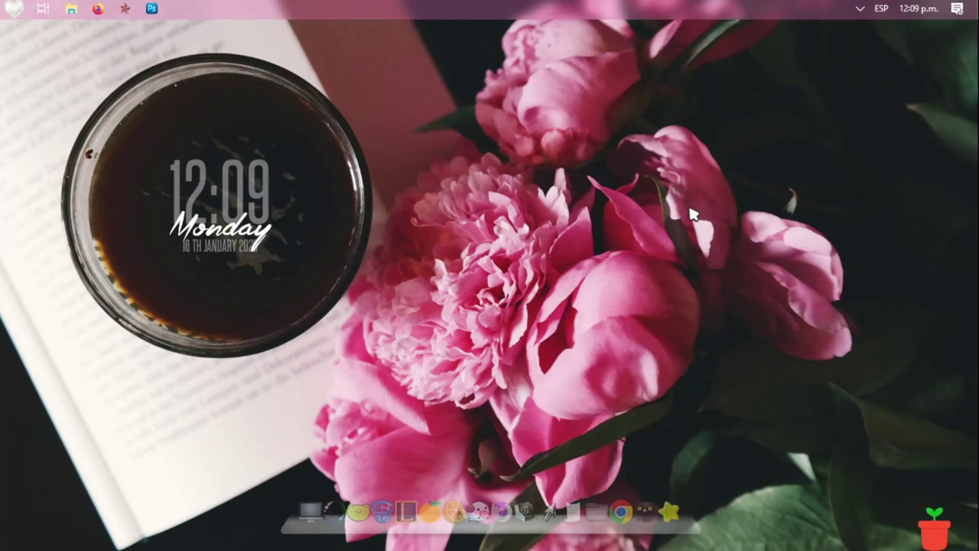
pyautogui.click(551, 511)
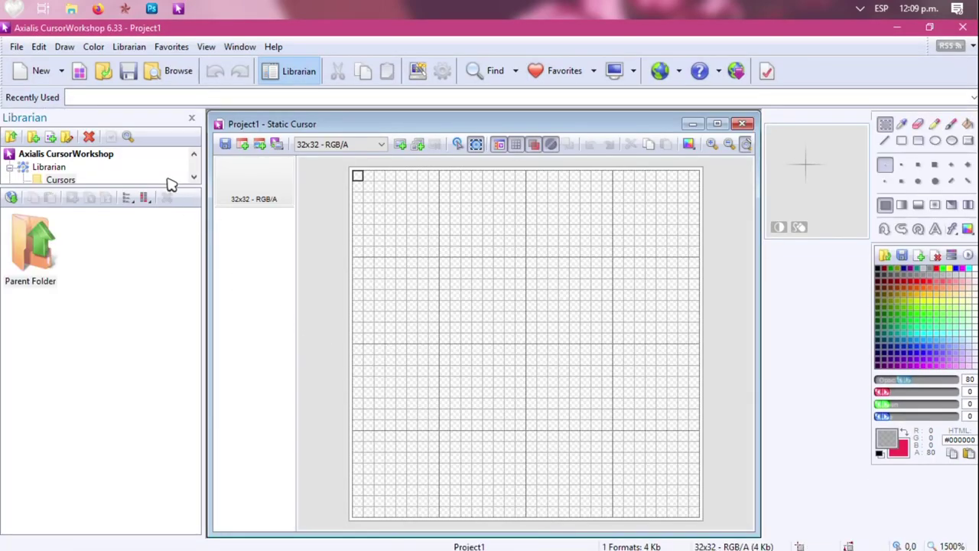
pyautogui.click(130, 46)
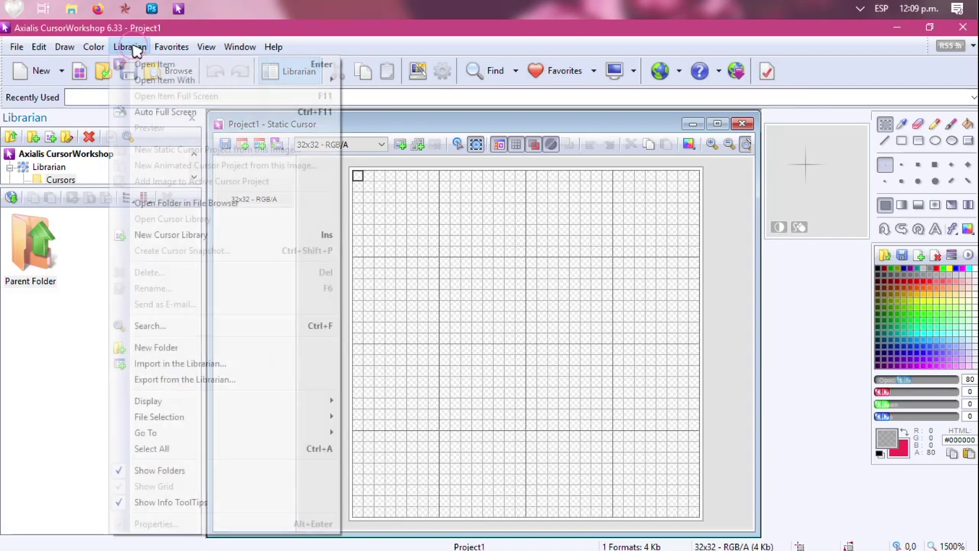
pyautogui.click(90, 369)
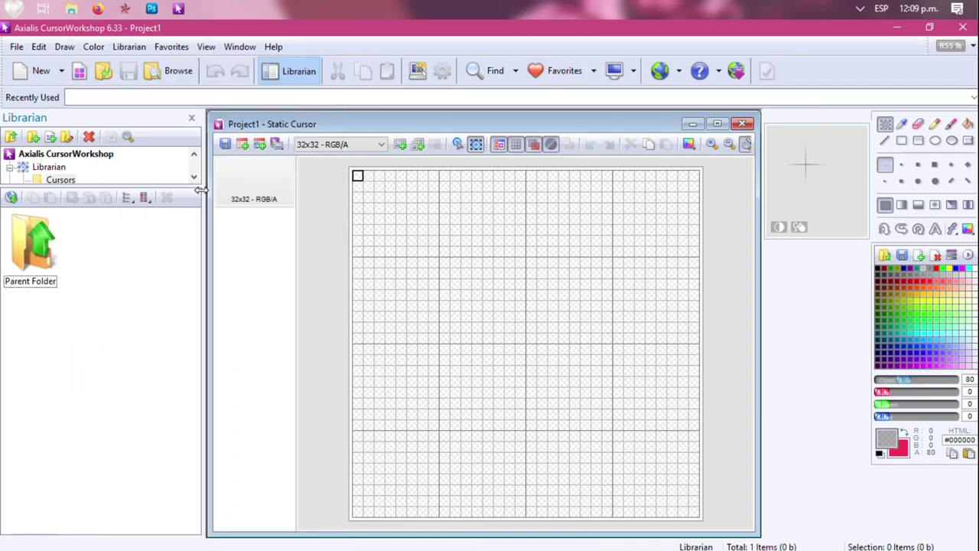
pyautogui.click(132, 48)
pyautogui.click(164, 364)
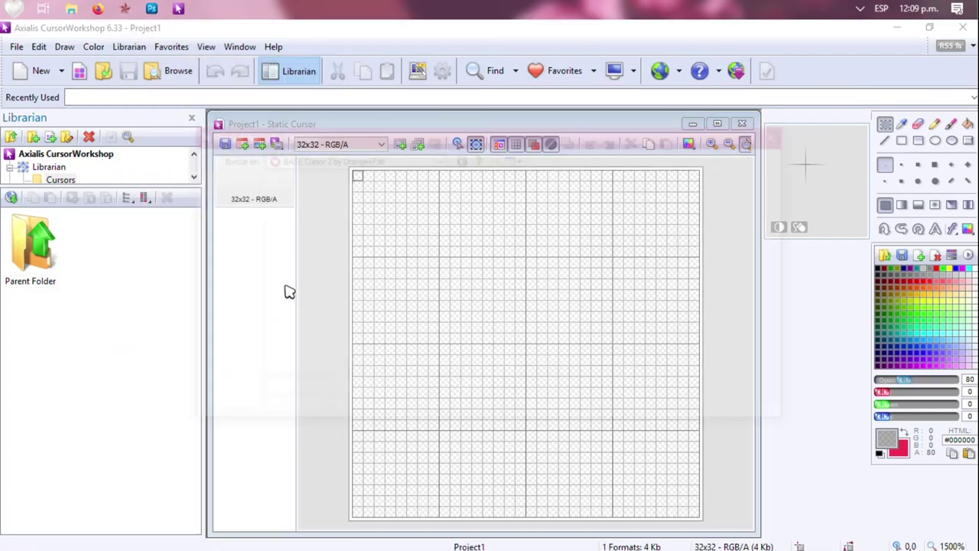
pyautogui.click(329, 259)
pyautogui.hotkey('ctrl', 'e')
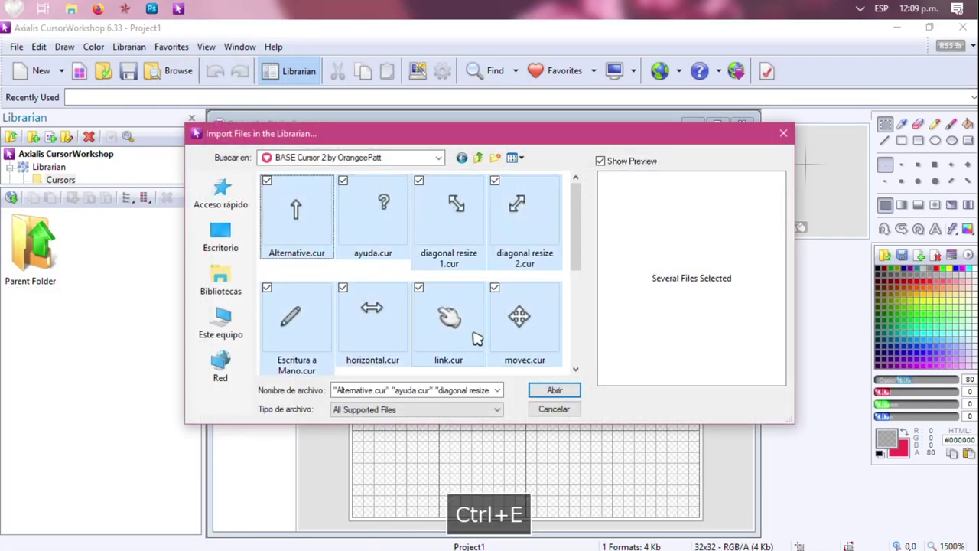
pyautogui.scroll(-5, 475, 336)
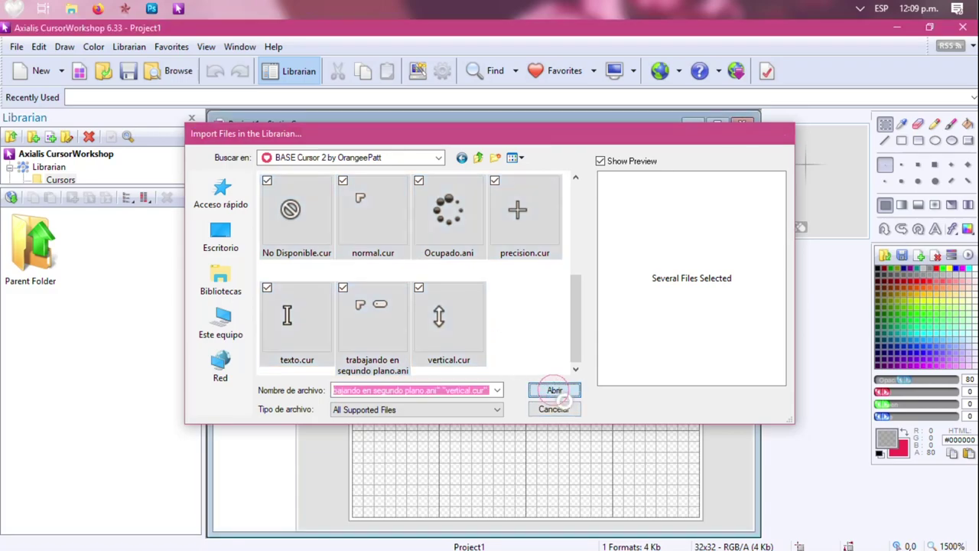
pyautogui.click(548, 390)
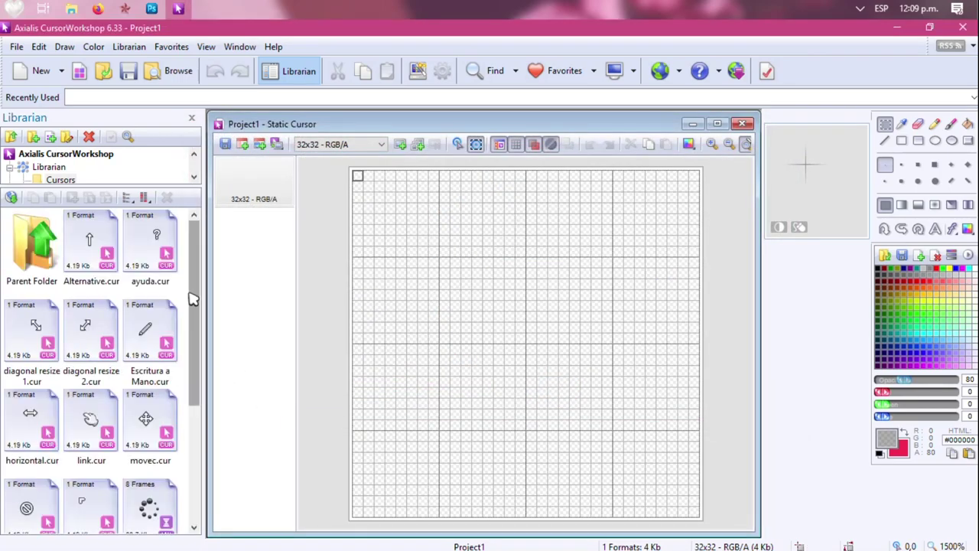
# Open normal.cur from the Librarian and copy an area of about 10x11 pixels containing its pointer shape.
pyautogui.moveTo(195, 304); pyautogui.dragTo(201, 443)
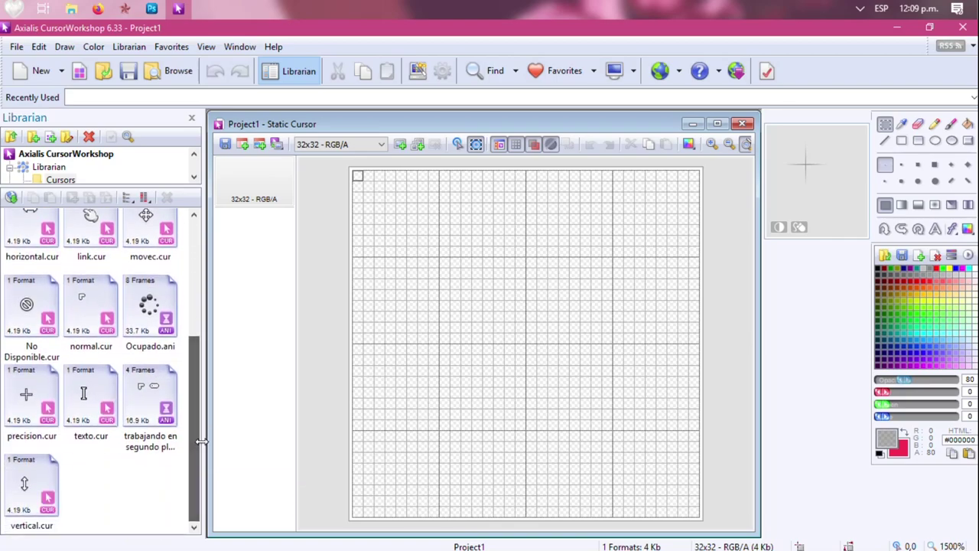
pyautogui.doubleClick(107, 329)
pyautogui.moveTo(460, 289); pyautogui.dragTo(352, 170)
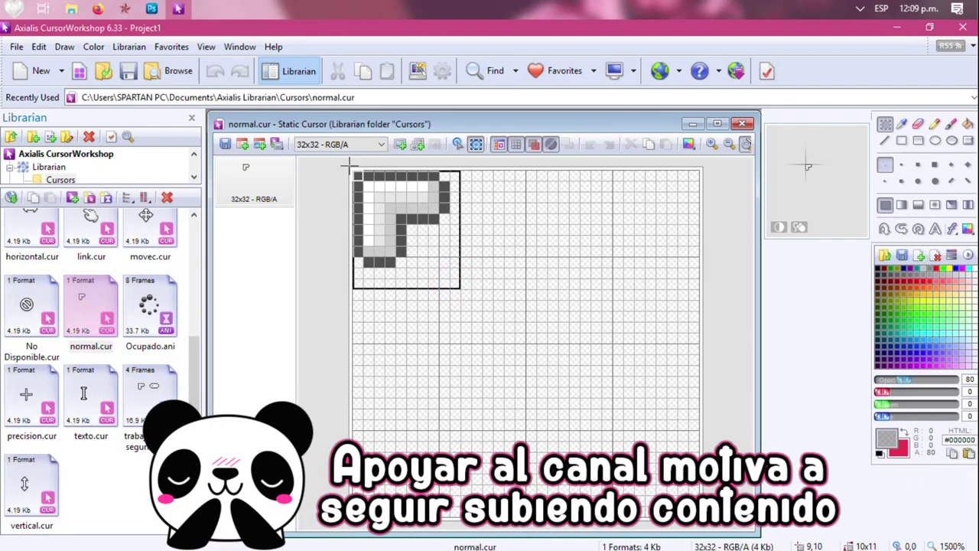
pyautogui.hotkey('ctrl', 'c')
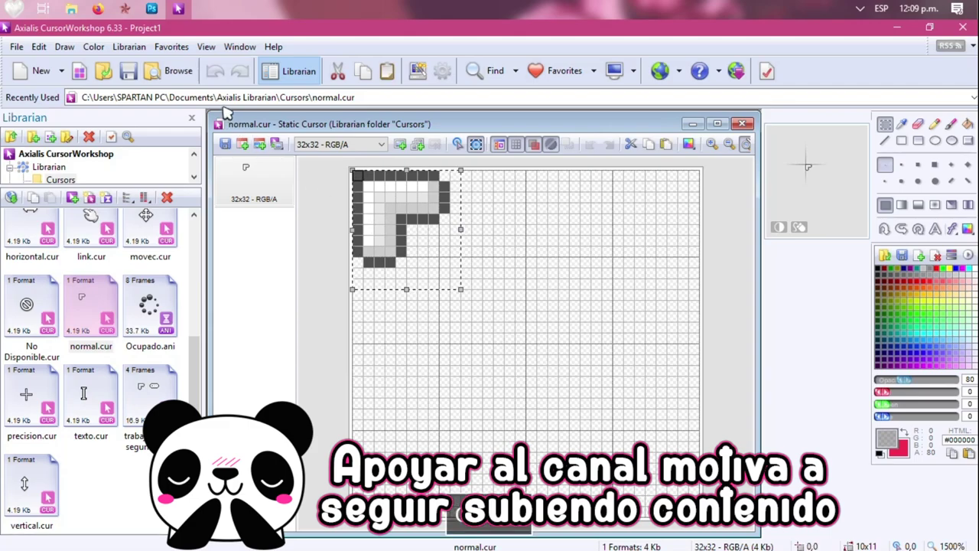
# Open 11.gif from the Escritorio folder and create a 32x32 RGB/A animated cursor from it named CONEJITO.
pyautogui.click(72, 8)
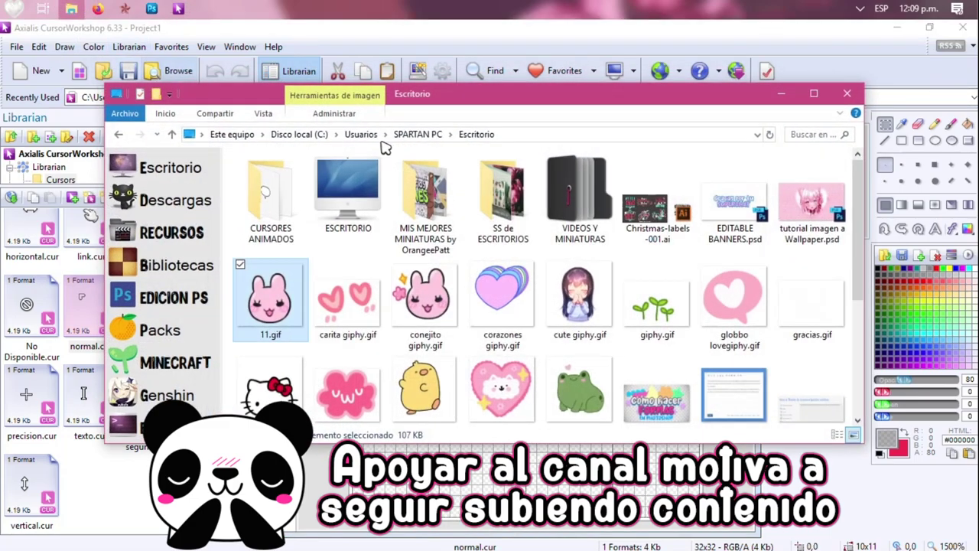
pyautogui.doubleClick(270, 299)
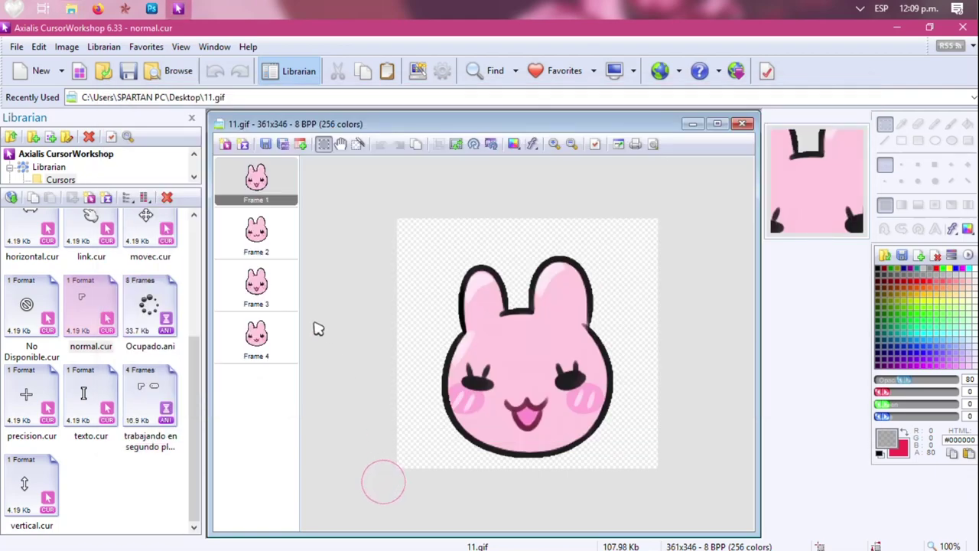
pyautogui.click(244, 145)
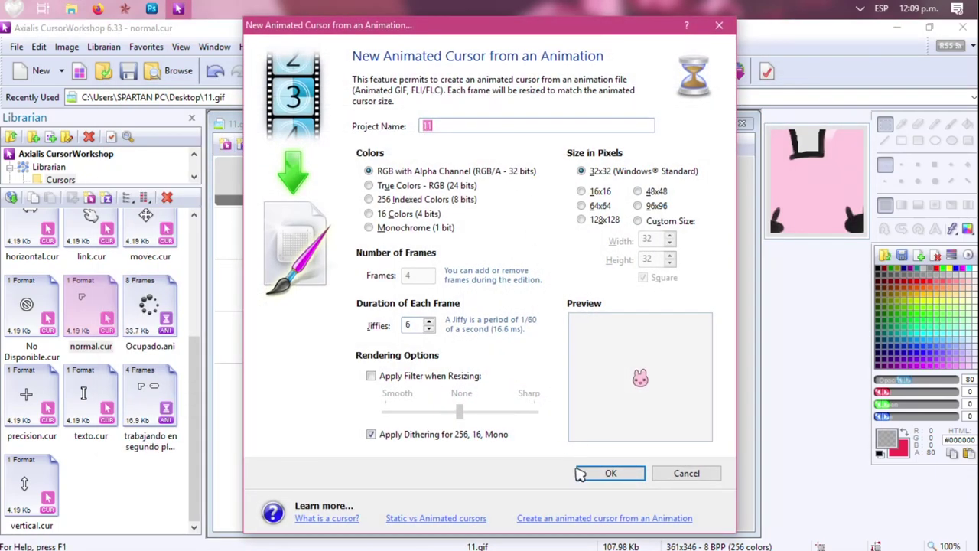
pyautogui.write('CONEJITO')
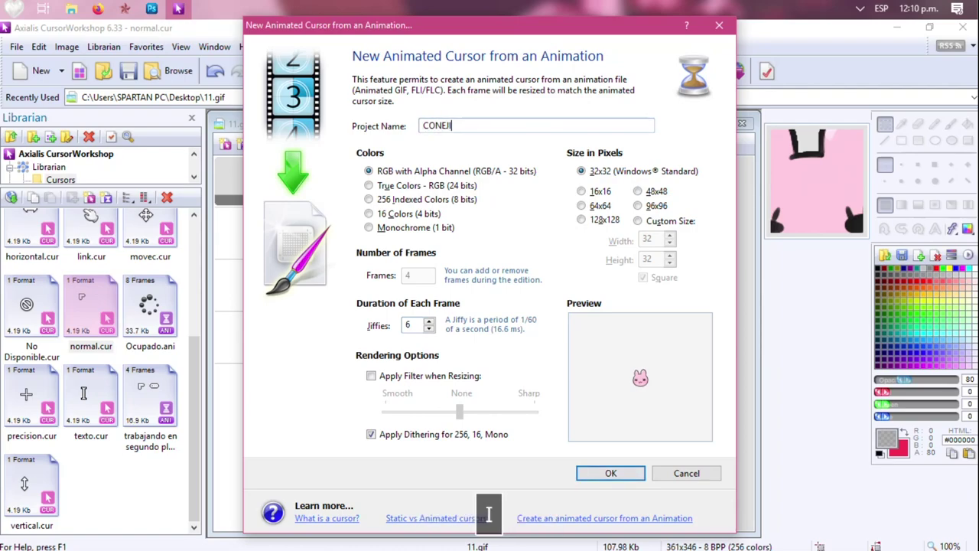
pyautogui.click(601, 474)
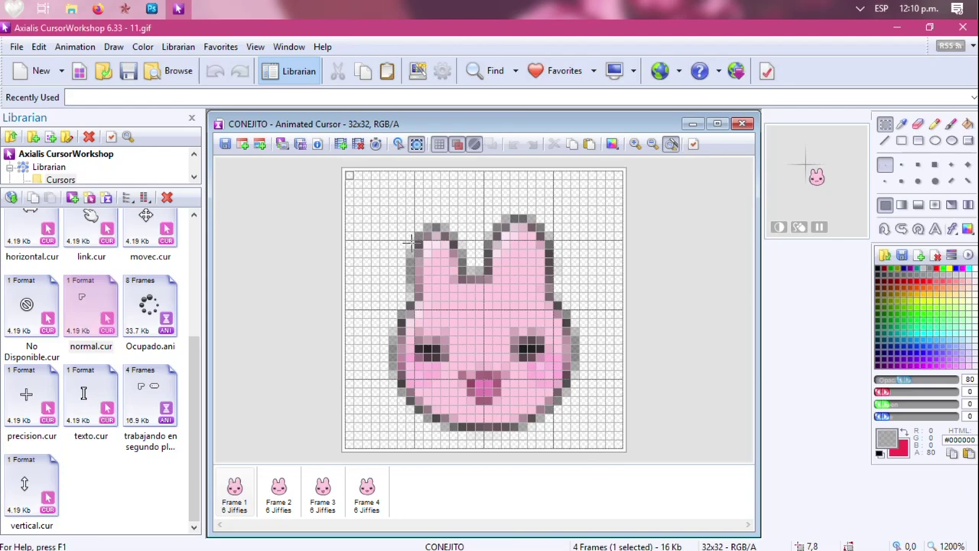
# Paste the copied pointer shape into the upper-left corner of all four frames of the CONEJITO cursor.
pyautogui.hotkey('ctrl', 'v')
pyautogui.click(530, 398)
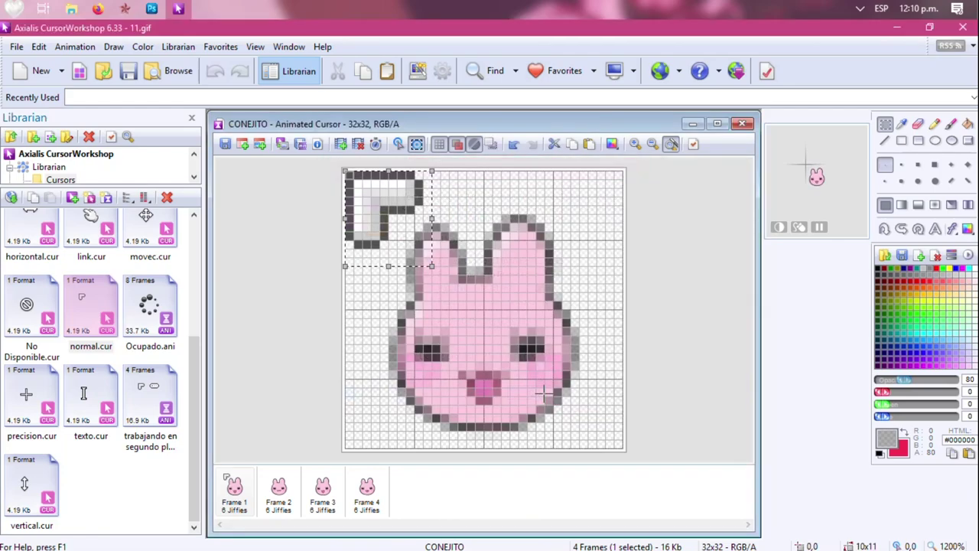
pyautogui.click(280, 491)
pyautogui.hotkey('ctrl', 'v')
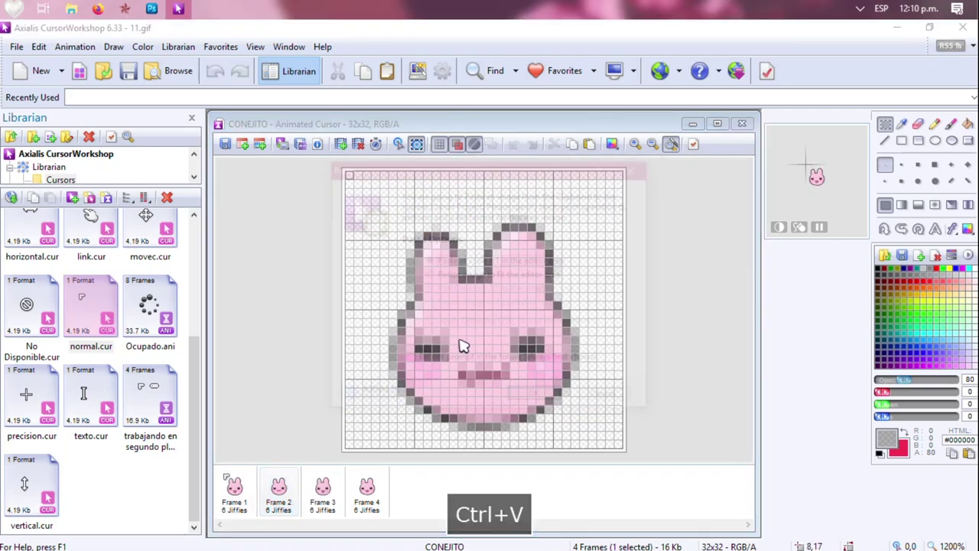
pyautogui.click(559, 399)
pyautogui.click(322, 491)
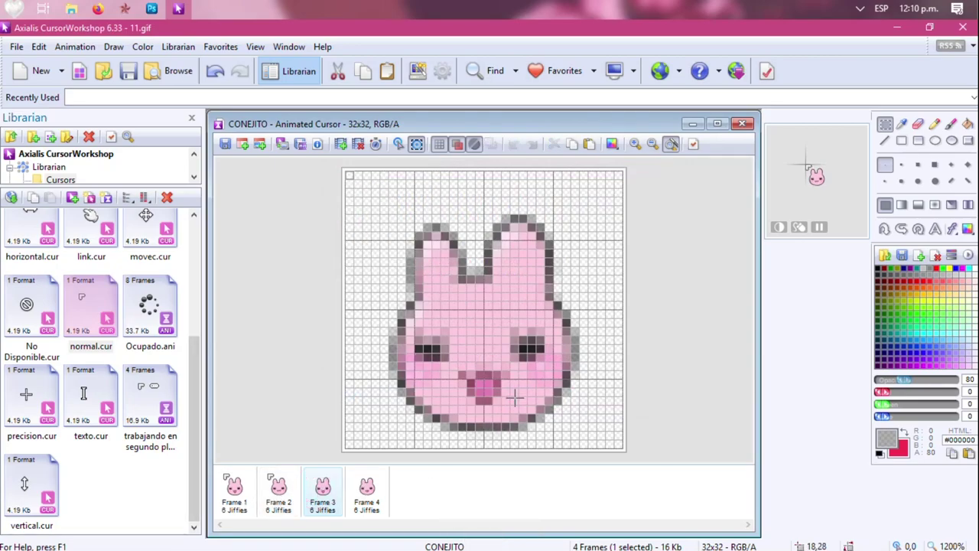
pyautogui.hotkey('ctrl', 'v')
pyautogui.click(528, 398)
pyautogui.click(367, 491)
pyautogui.hotkey('ctrl', 'v')
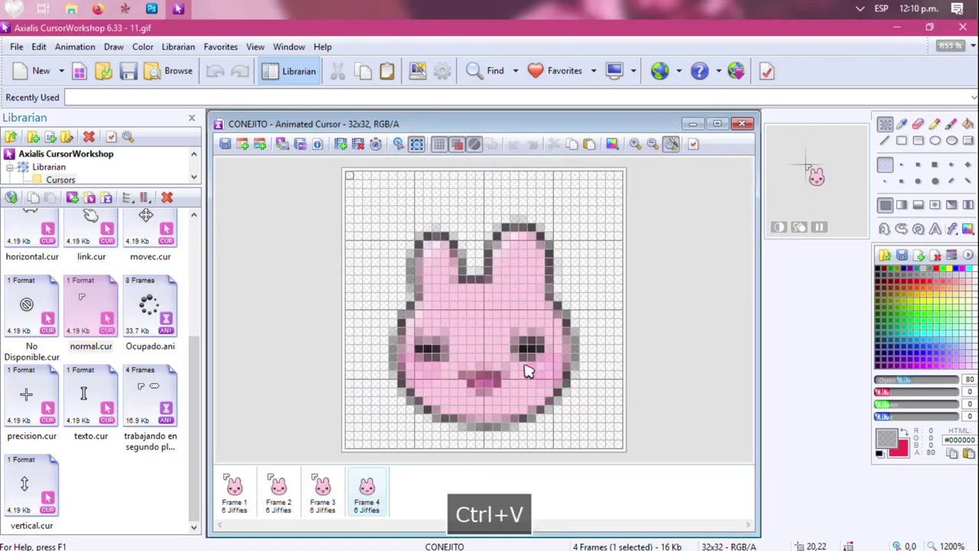
pyautogui.click(539, 398)
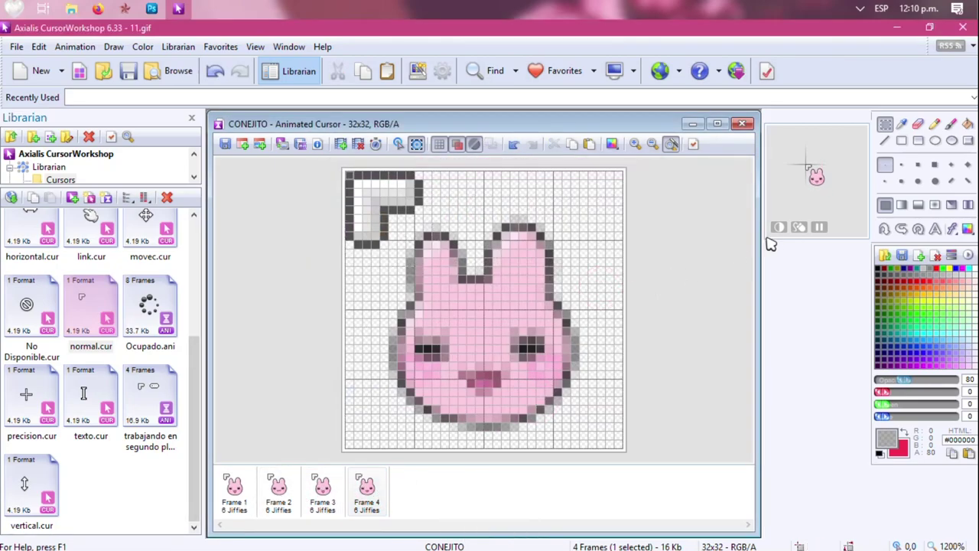
# Preview the animated cursor on a white background and select all four frames.
pyautogui.click(805, 229)
pyautogui.keyDown('shift'); pyautogui.click(367, 496); pyautogui.keyUp('shift')
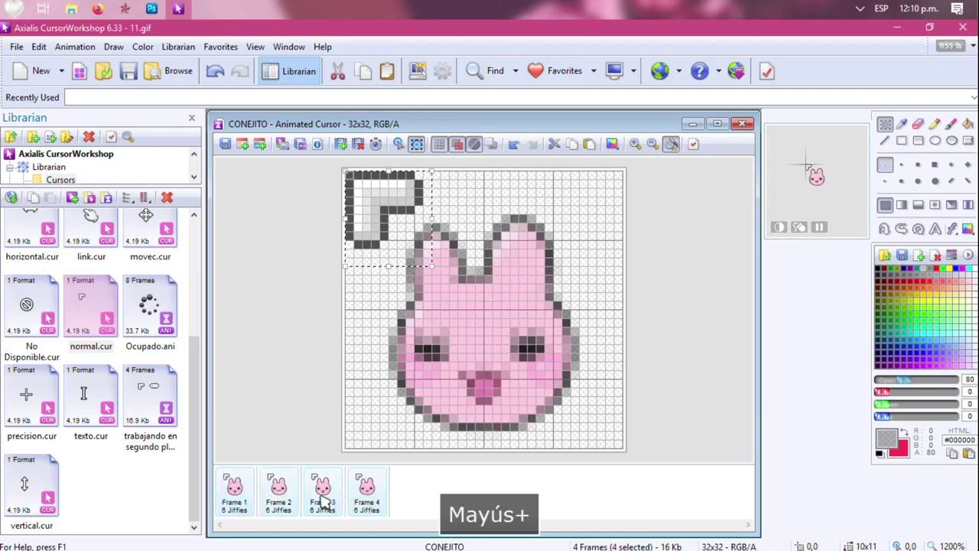
pyautogui.click(780, 229)
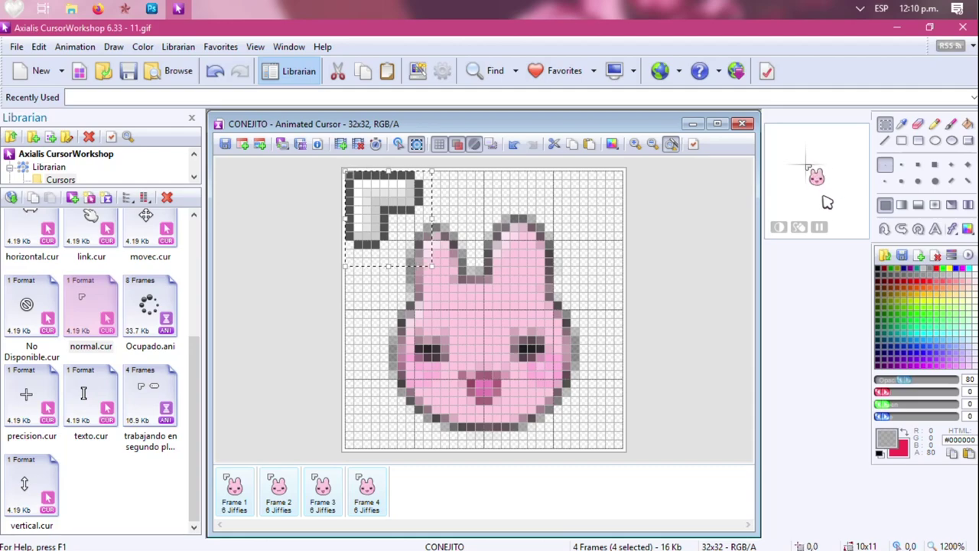
pyautogui.click(236, 493)
pyautogui.keyDown('shift'); pyautogui.click(370, 489); pyautogui.keyUp('shift')
# Set the duration of all four selected frames to 12 jiffies.
pyautogui.rightClick(246, 485)
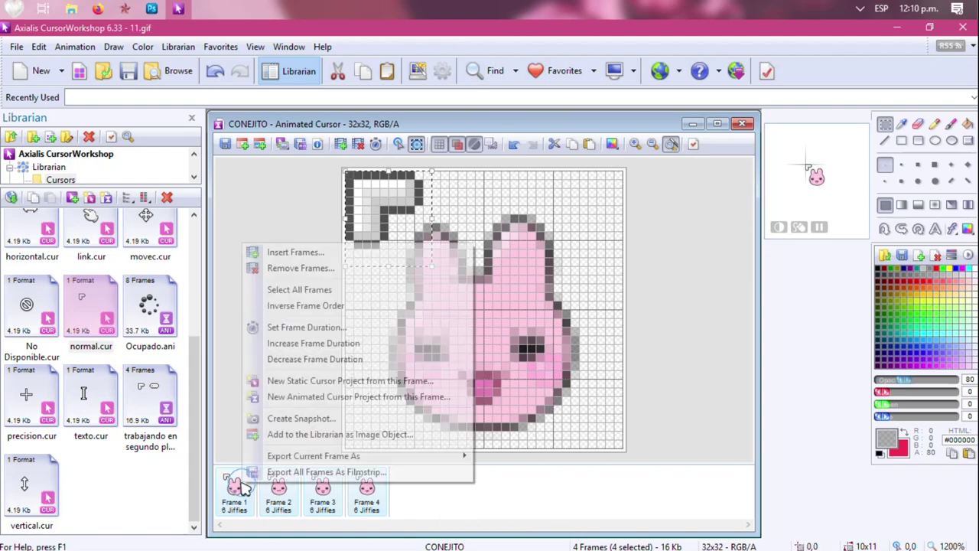
pyautogui.click(296, 330)
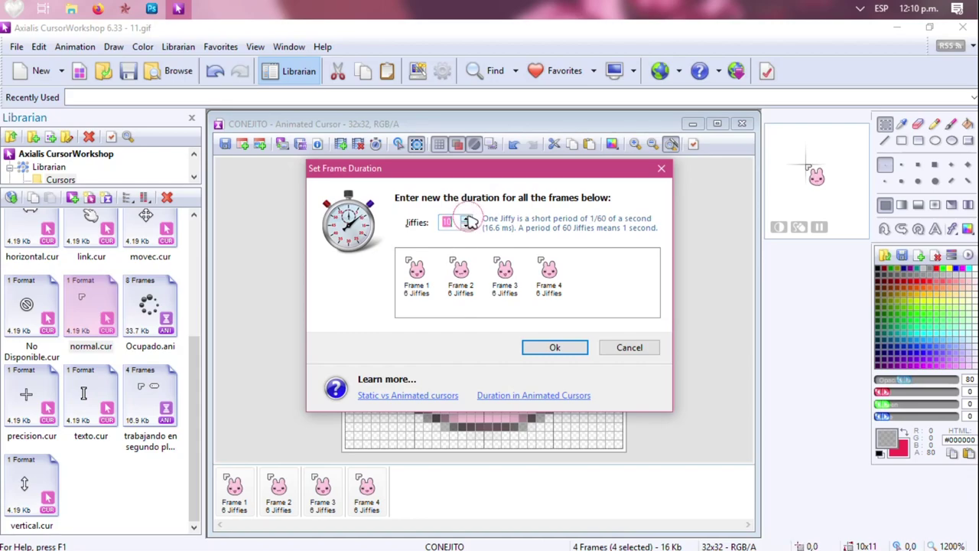
pyautogui.click(536, 346)
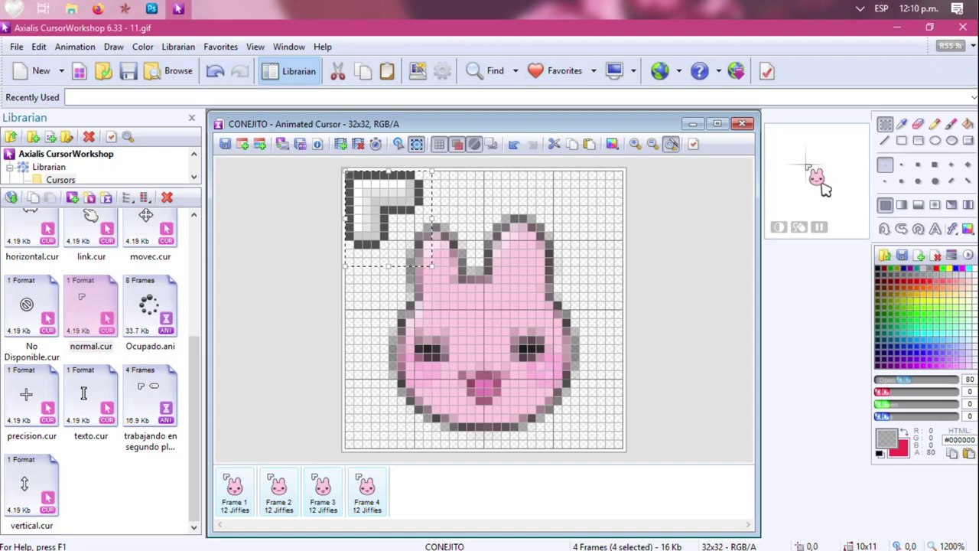
# Set the duration of all four frames to 16 jiffies, preview the animation and clear the pixel selection.
pyautogui.rightClick(251, 496)
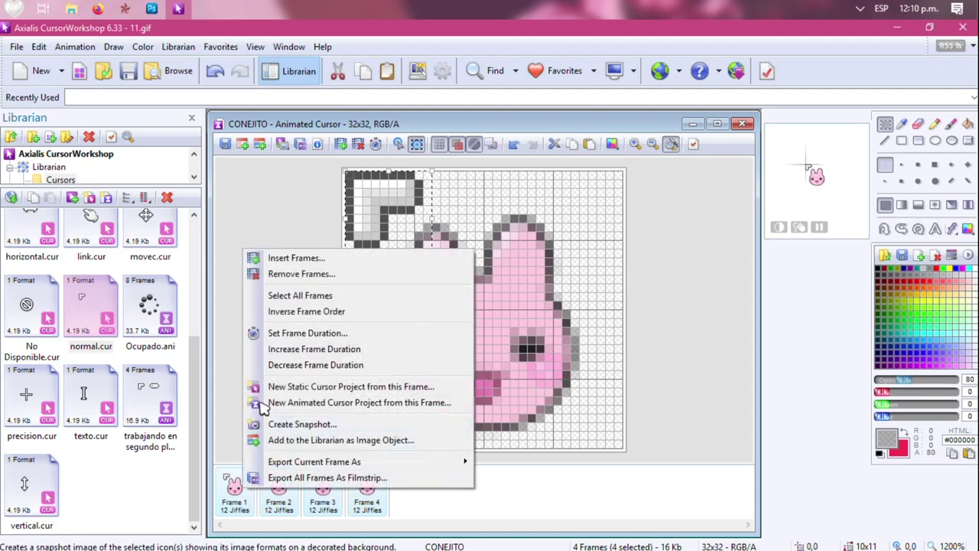
pyautogui.click(295, 332)
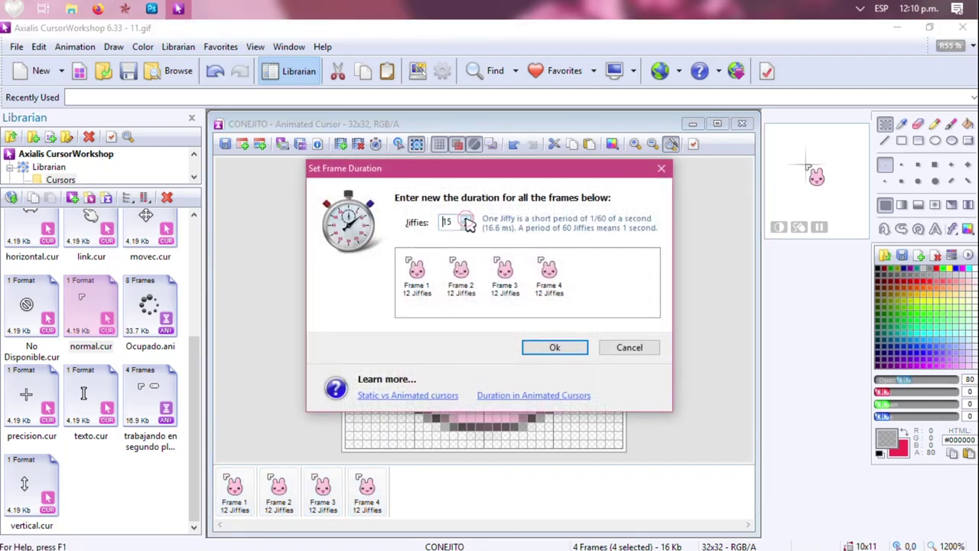
pyautogui.click(556, 346)
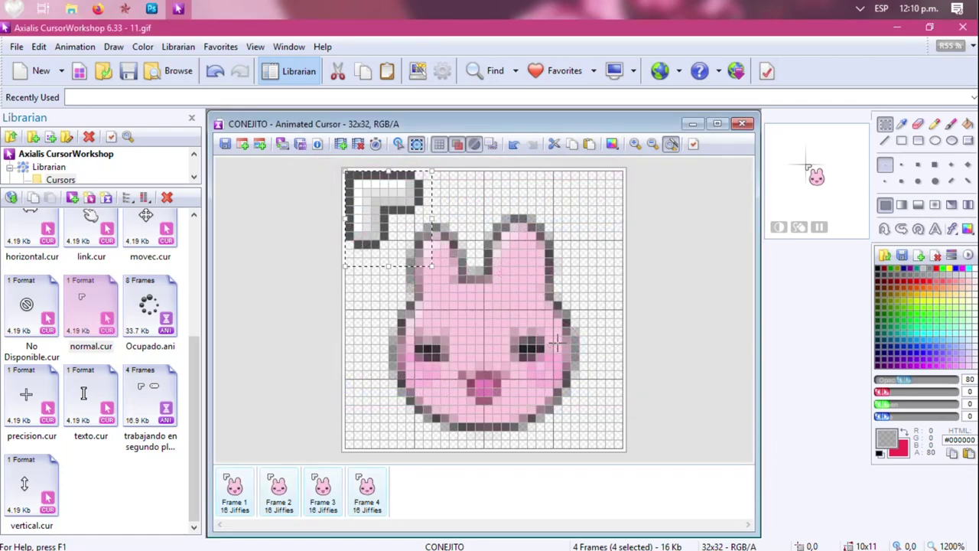
pyautogui.click(777, 229)
pyautogui.click(520, 221)
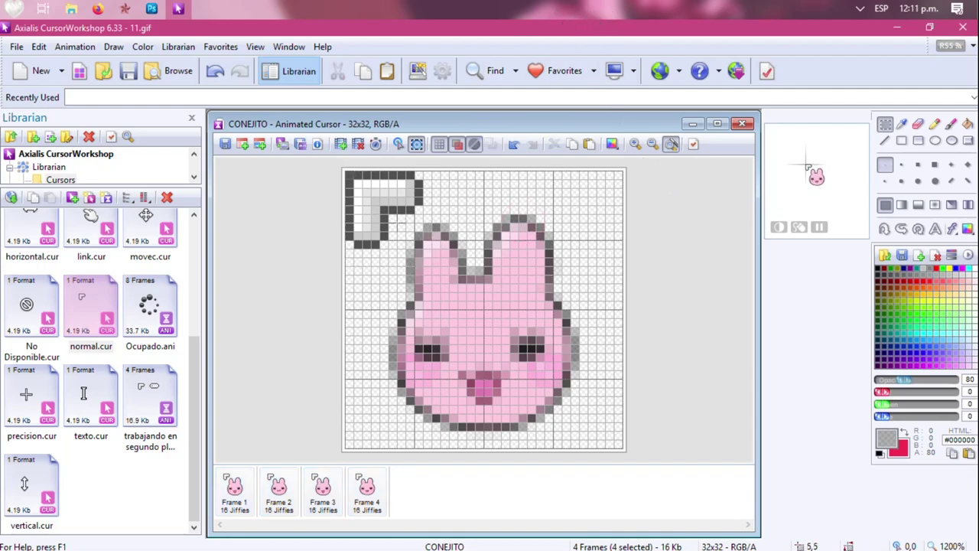
# Save the animated cursor on the Desktop as CONEJITO.ani.
pyautogui.click(16, 47)
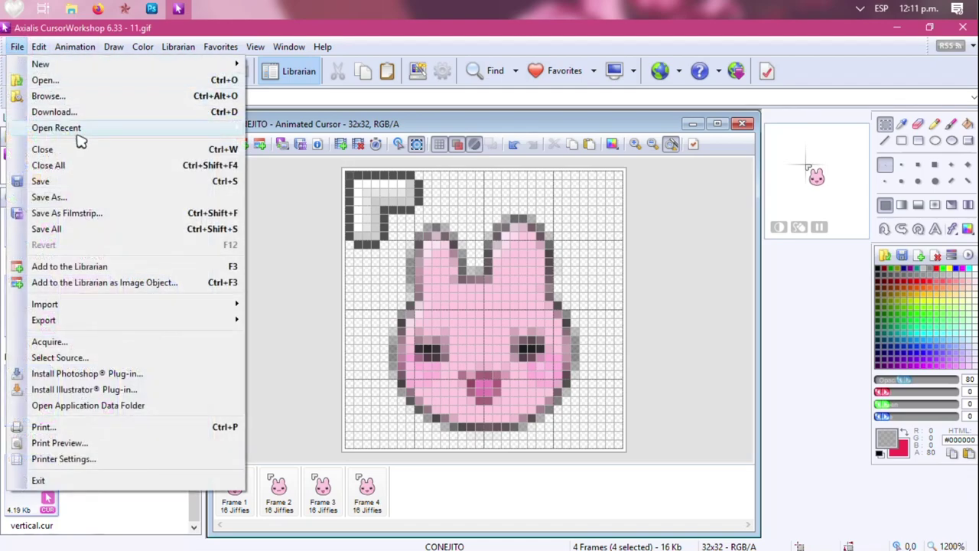
pyautogui.click(98, 197)
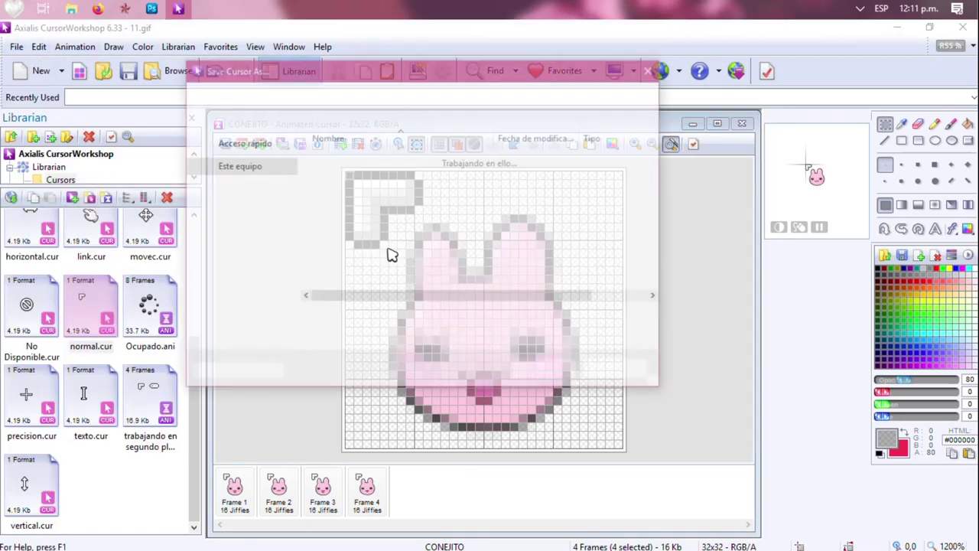
pyautogui.click(239, 179)
pyautogui.click(341, 320)
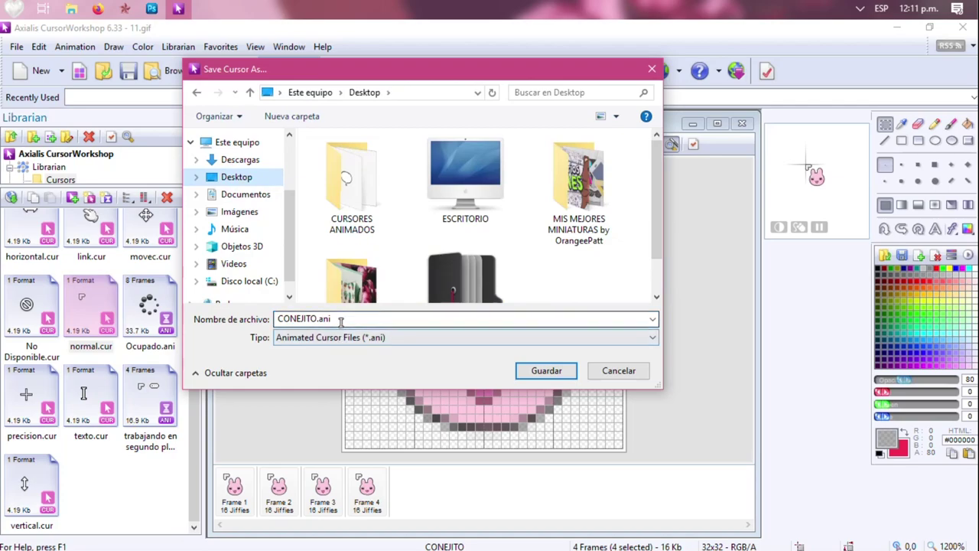
pyautogui.hotkey('ctrl', 's')
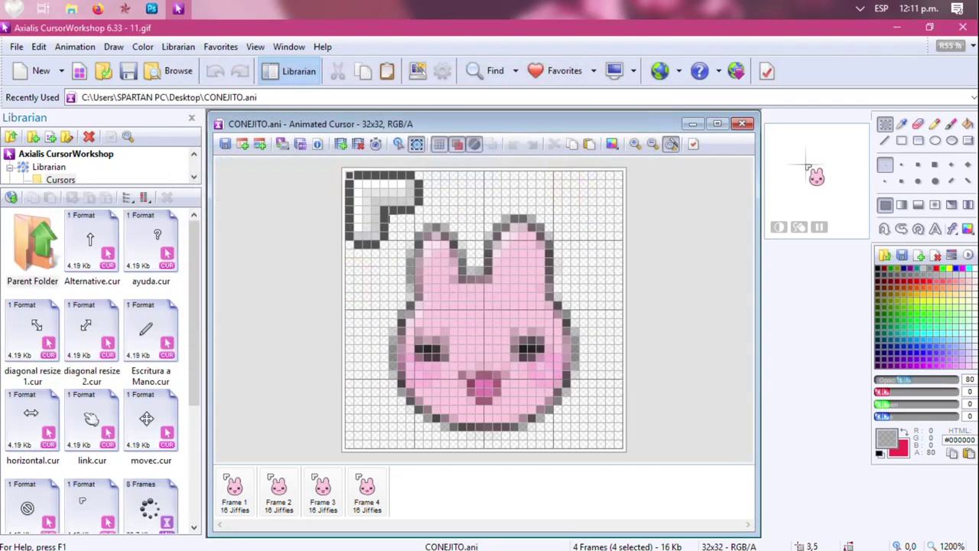
# Erase the pointer shape from frame 1 and copy an area of about 22x26 pixels containing the bunny.
pyautogui.moveTo(436, 226); pyautogui.dragTo(345, 171)
pyautogui.press('Delete')
pyautogui.moveTo(397, 196); pyautogui.dragTo(344, 275)
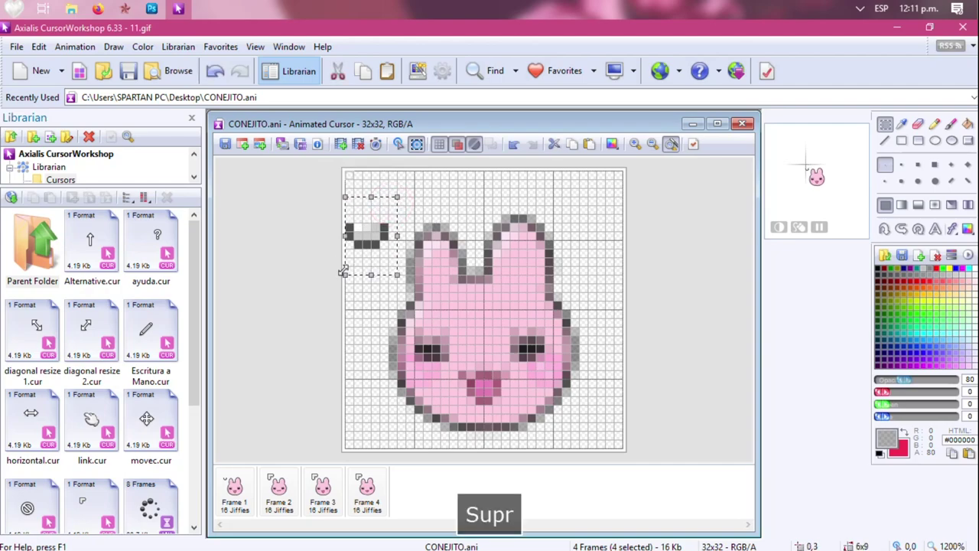
pyautogui.press('Delete')
pyautogui.moveTo(389, 206); pyautogui.dragTo(578, 428)
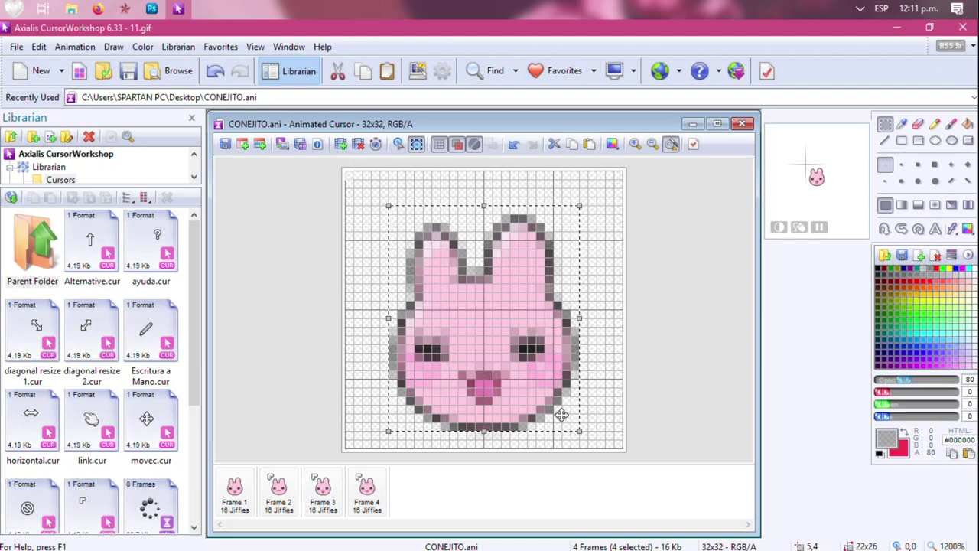
pyautogui.hotkey('ctrl', 'c')
# Close CONEJITO.ani without saving the changes, and also close 11.gif and normal.cur.
pyautogui.click(741, 123)
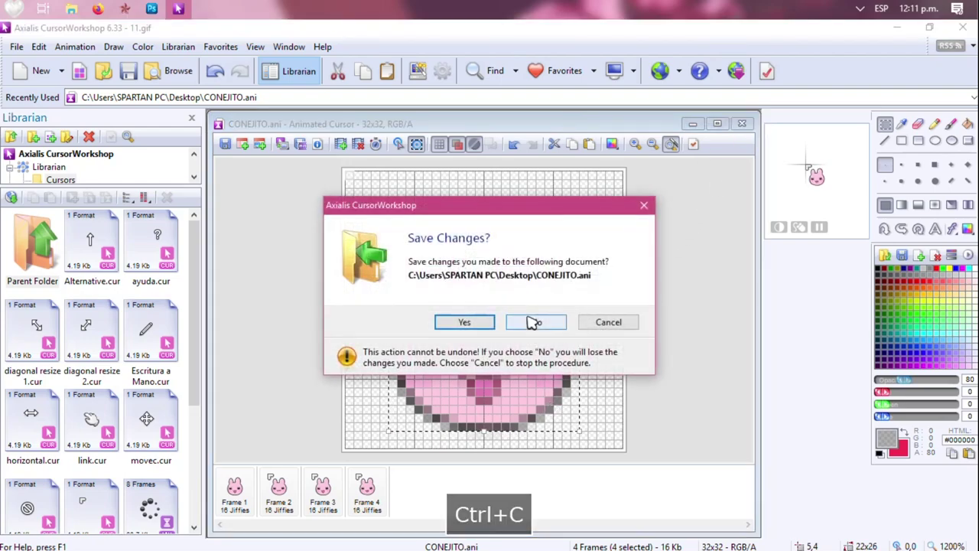
pyautogui.click(535, 321)
pyautogui.click(743, 124)
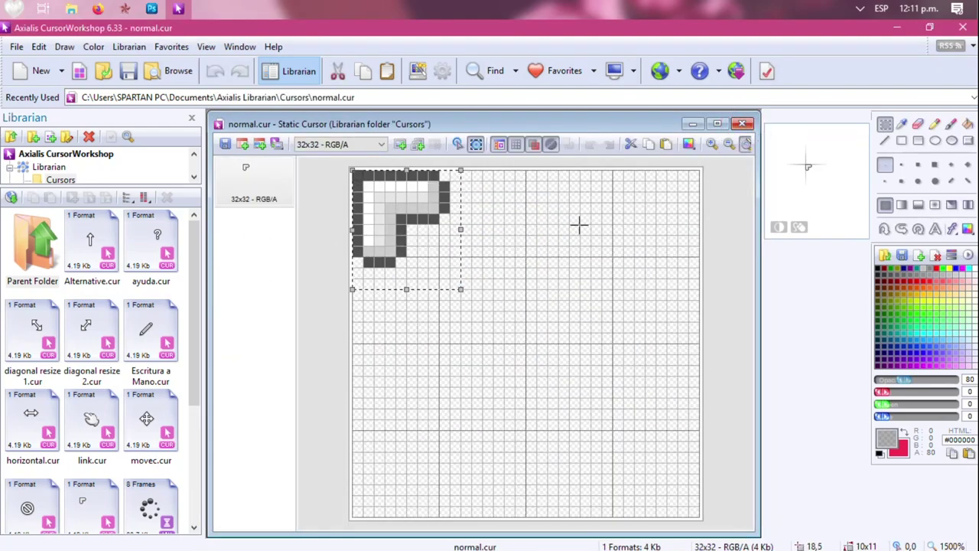
pyautogui.click(742, 123)
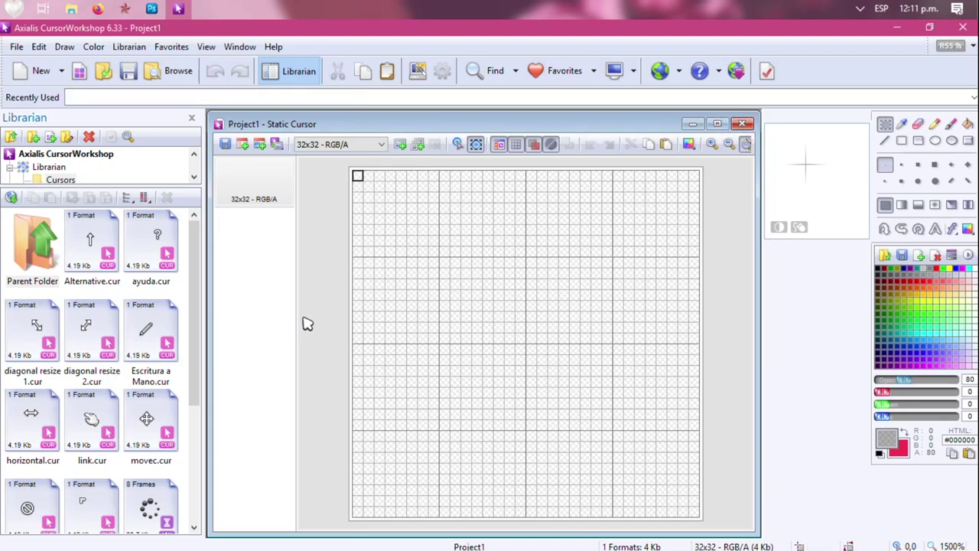
# Open ayuda.cur from the Librarian, paste the bunny and move it to the lower left of the question mark.
pyautogui.scroll(-3, 110, 409)
pyautogui.scroll(3, 137, 401)
pyautogui.doubleClick(151, 238)
pyautogui.hotkey('ctrl', 'v')
pyautogui.click(538, 396)
pyautogui.moveTo(510, 310); pyautogui.dragTo(507, 367)
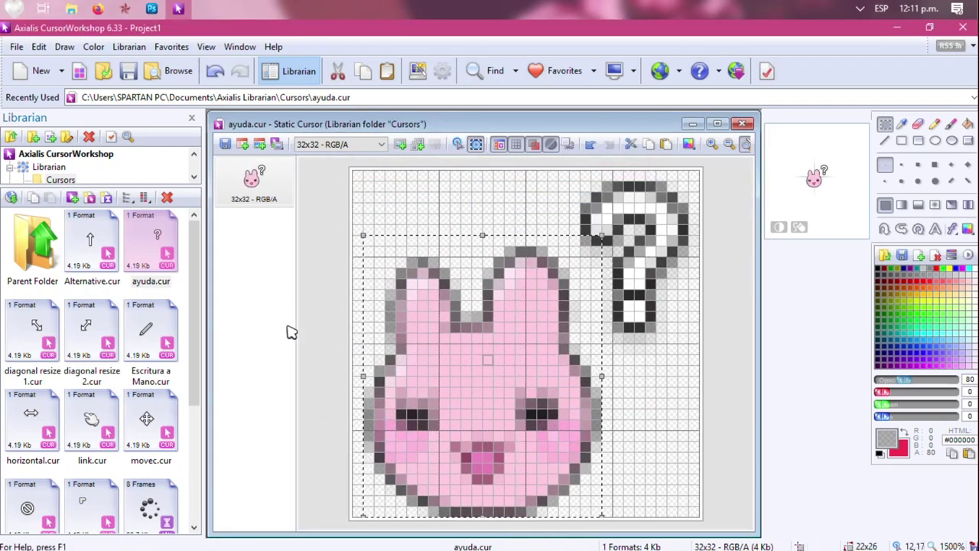
pyautogui.scroll(-2, 165, 223)
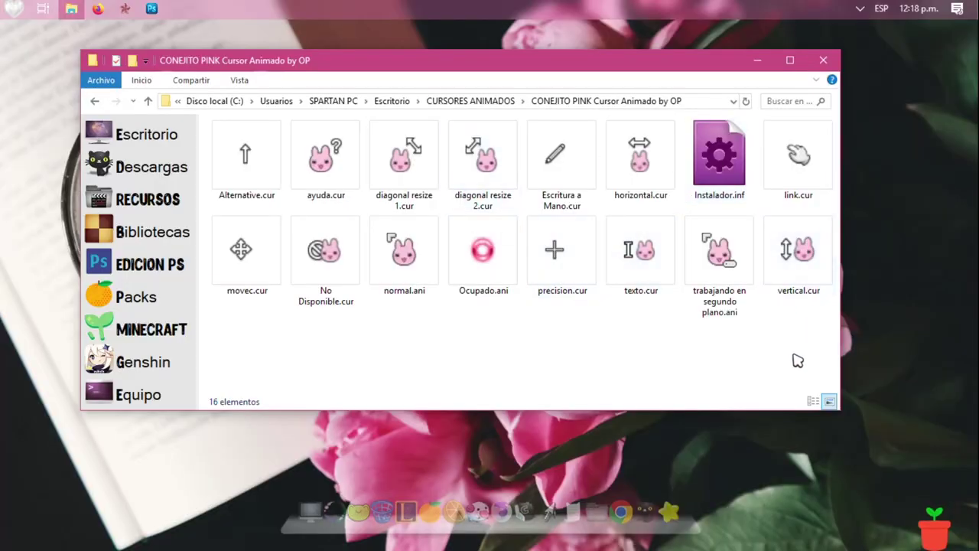
# Install the cursor set by running the install action of Instalador.inf in the CONEJITO PINK Cursor Animado by OP folder.
pyautogui.moveTo(795, 348); pyautogui.dragTo(229, 130)
pyautogui.click(733, 151)
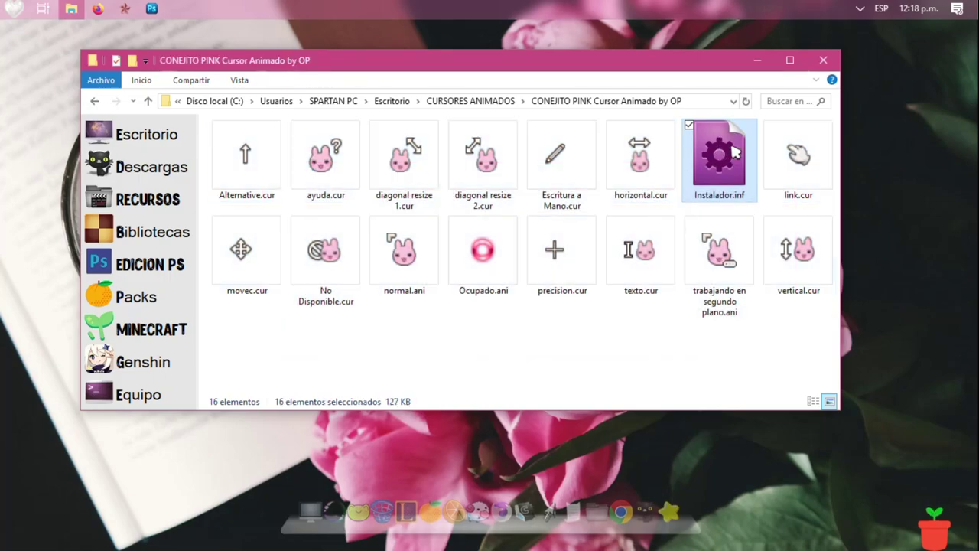
pyautogui.rightClick(733, 151)
pyautogui.click(784, 81)
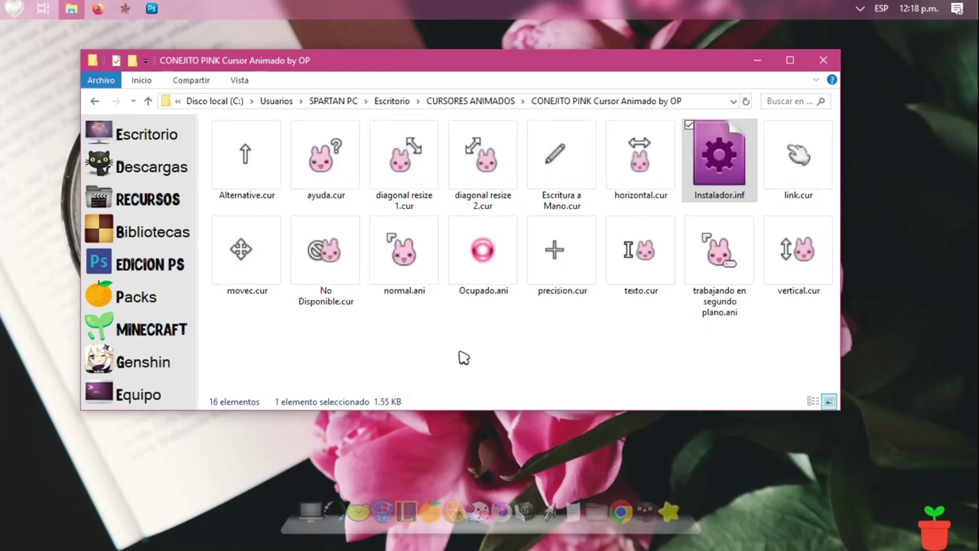
# Open the Windows mouse properties from the control panel and choose the CONEJITO PINK by OP pointer scheme for preview.
pyautogui.moveTo(382, 63); pyautogui.dragTo(394, 74)
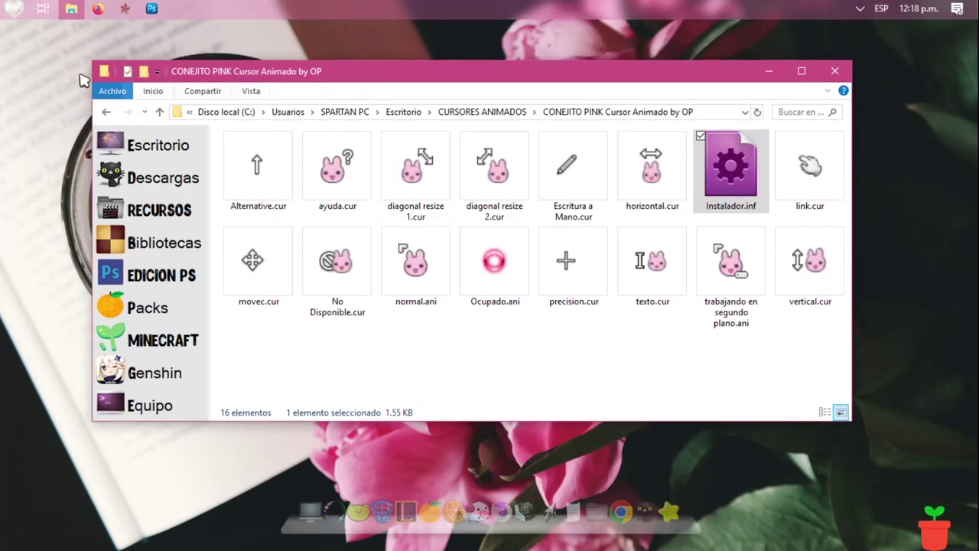
pyautogui.click(13, 8)
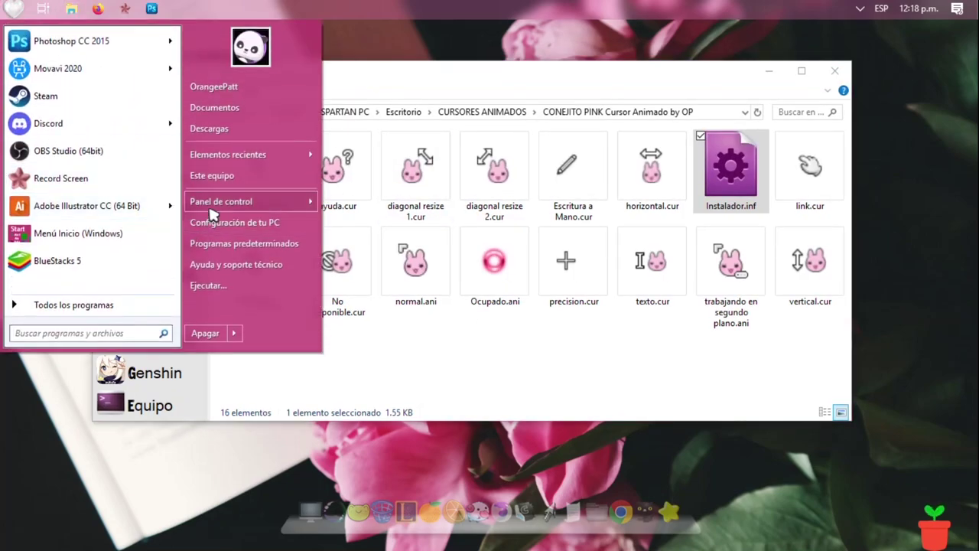
pyautogui.moveTo(237, 208)
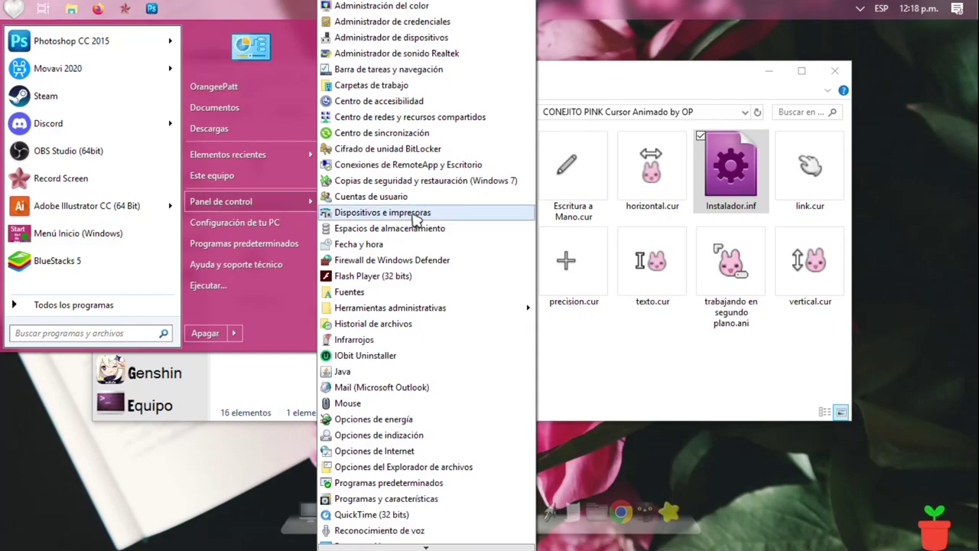
pyautogui.click(392, 405)
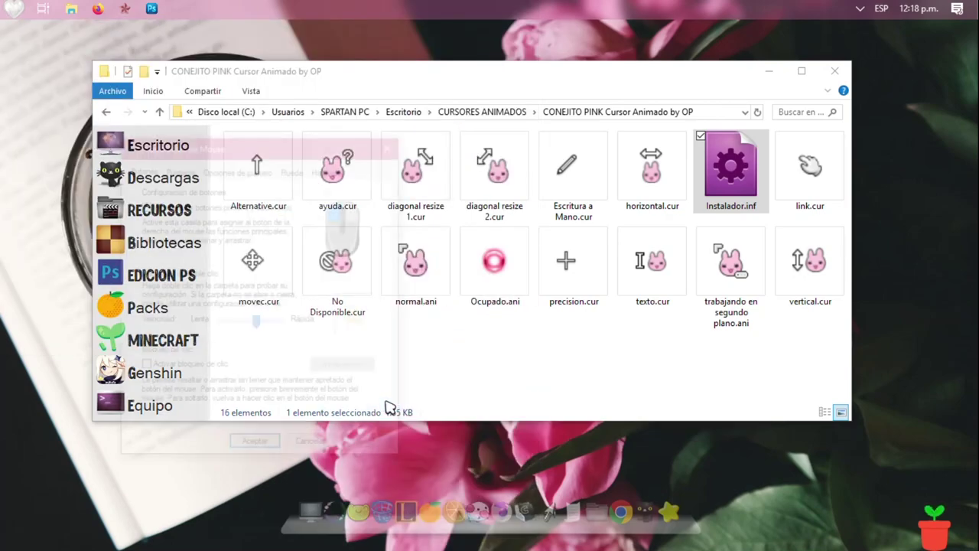
pyautogui.click(183, 169)
pyautogui.click(250, 209)
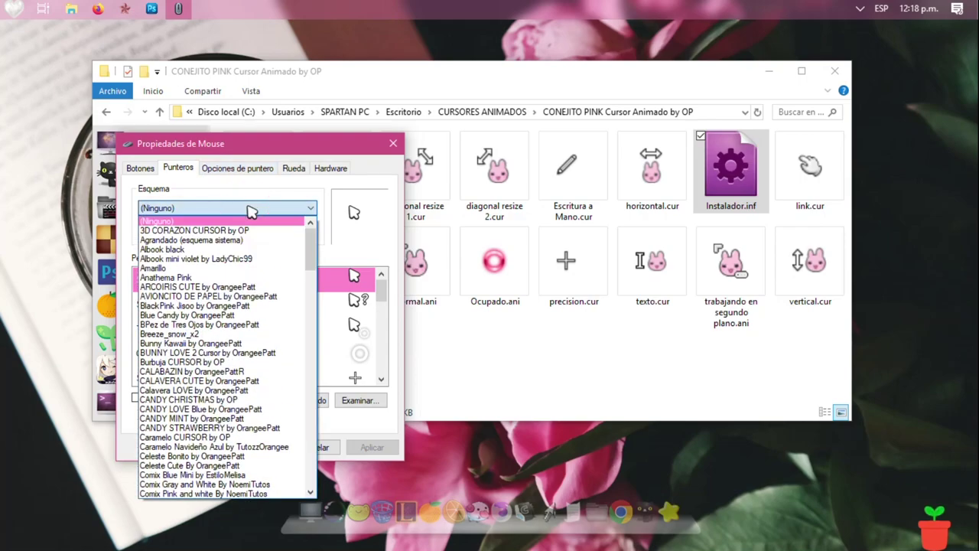
pyautogui.click(253, 211)
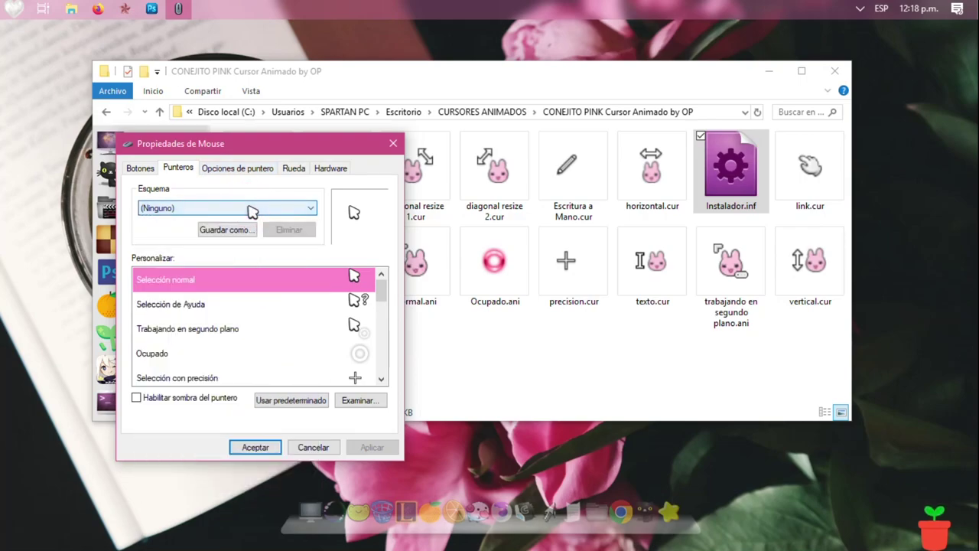
pyautogui.scroll(-2, 253, 211)
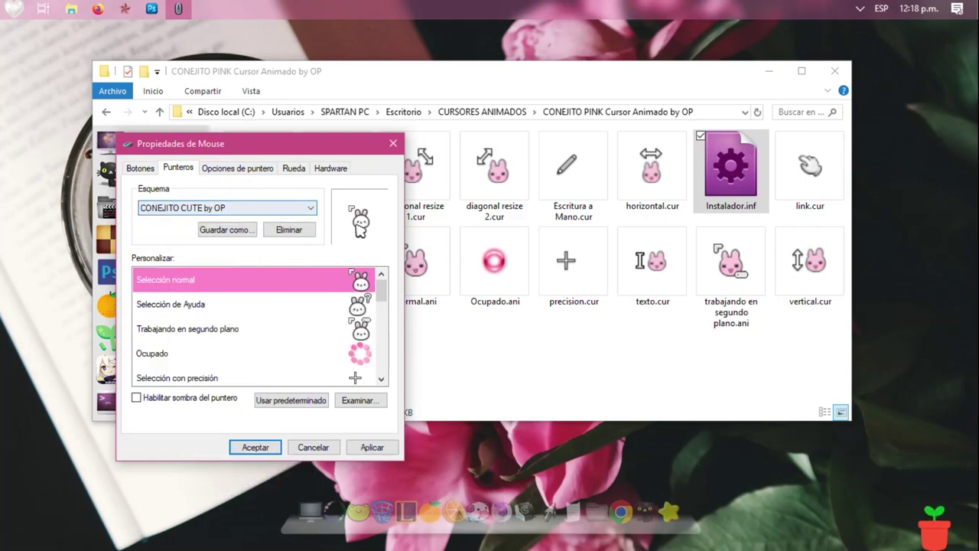
pyautogui.scroll(-1, 304, 218)
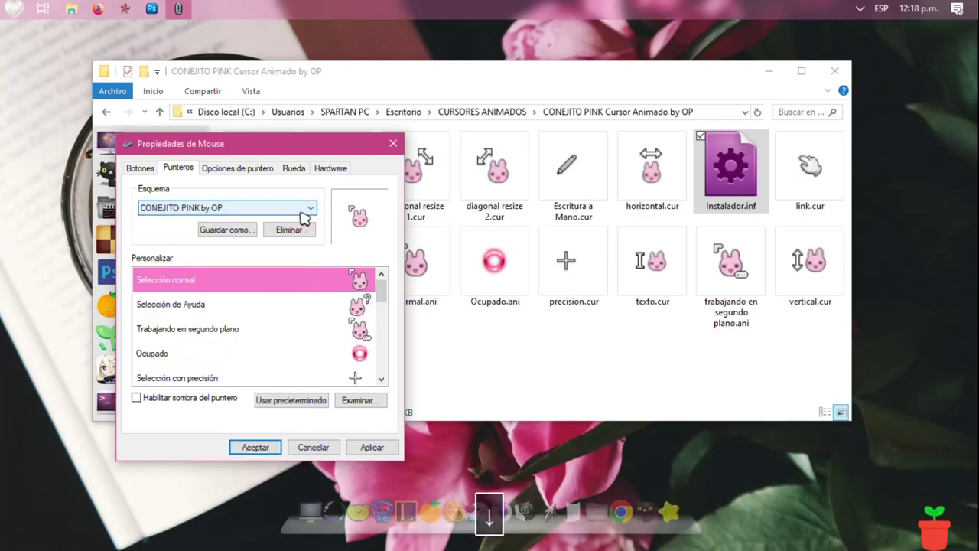
# Look through the pointer list of the CONEJITO PINK by OP scheme, and close the mouse properties without applying.
pyautogui.moveTo(381, 293); pyautogui.dragTo(400, 314)
pyautogui.scroll(-1, 303, 218)
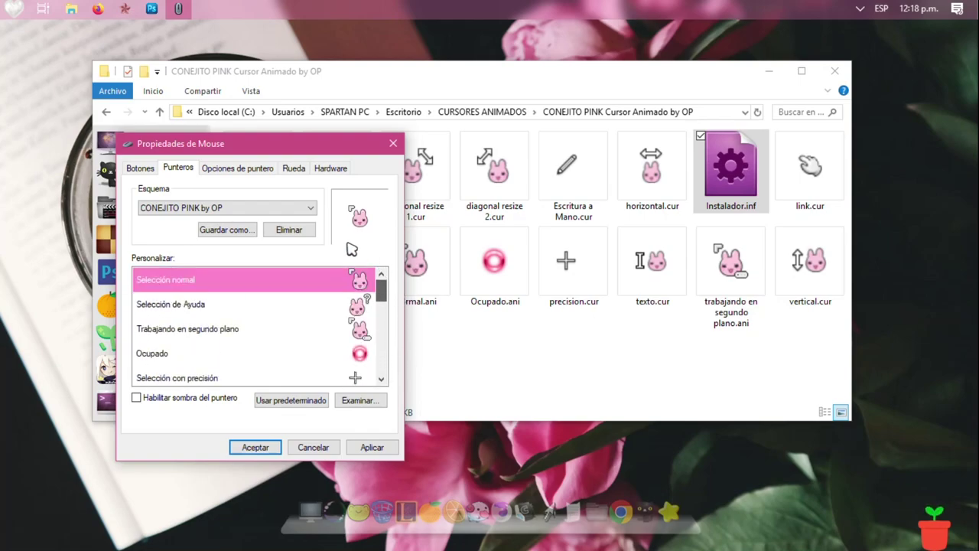
pyautogui.scroll(-1, 197, 216)
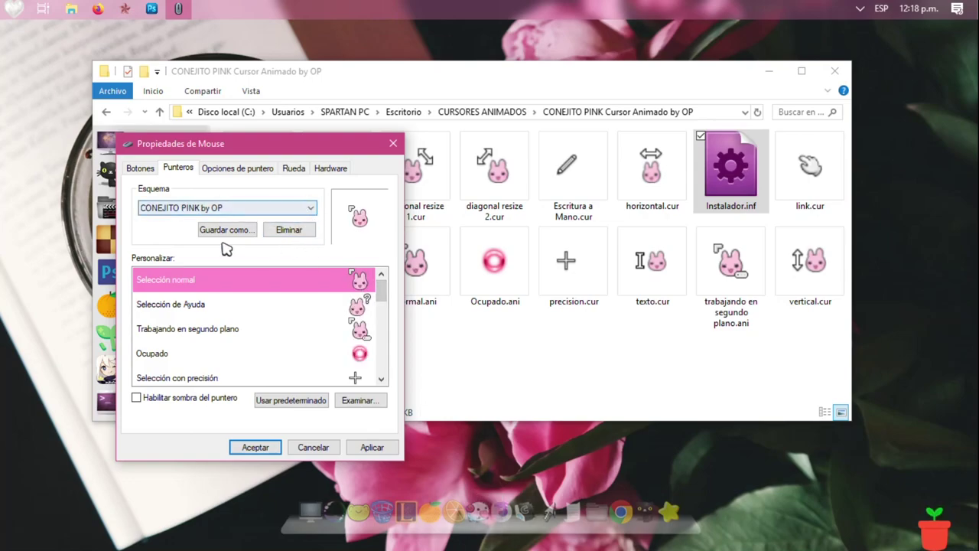
pyautogui.scroll(-1, 386, 302)
pyautogui.scroll(1, 383, 352)
pyautogui.click(393, 143)
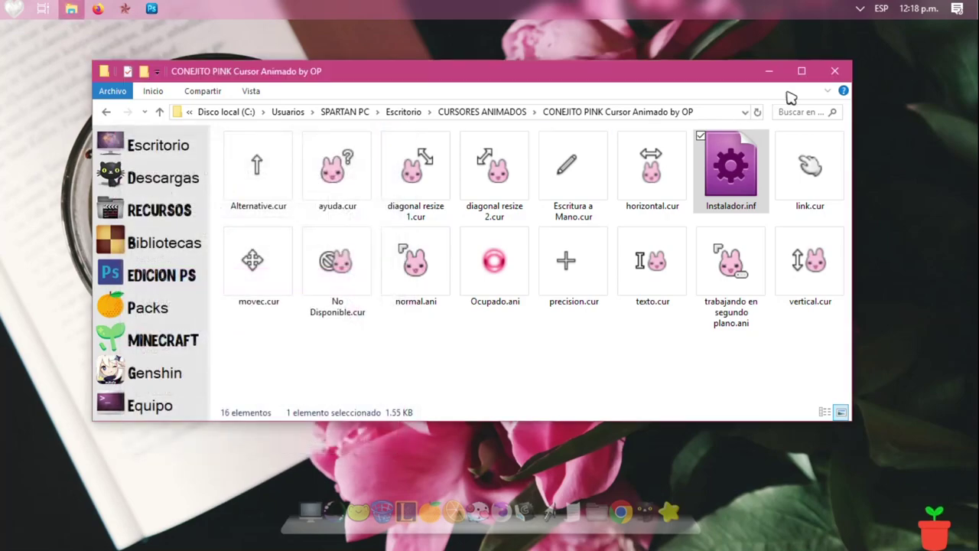
# Minimize the folder window, switch to Photoshop and create a 500 x 500 pixel document.
pyautogui.hotkey('alt', 'Up')
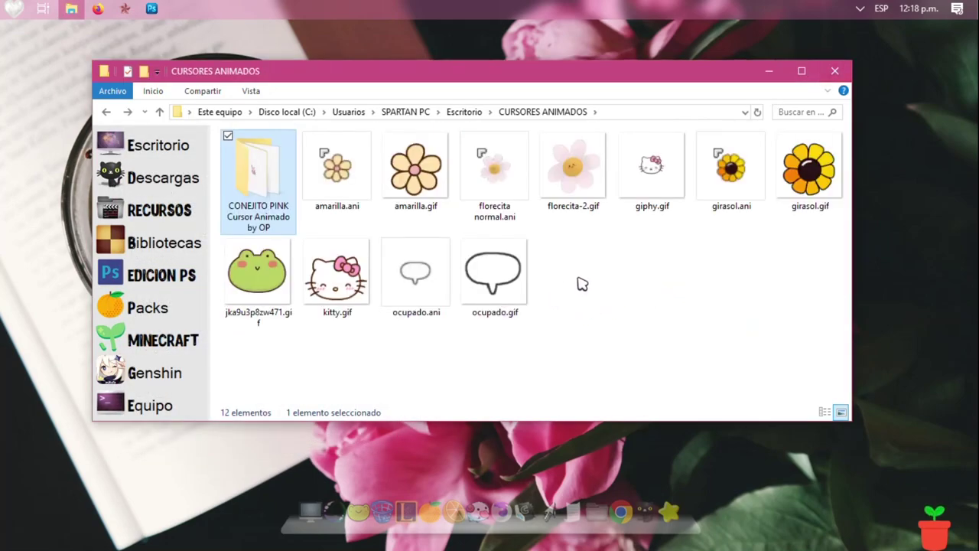
pyautogui.click(769, 70)
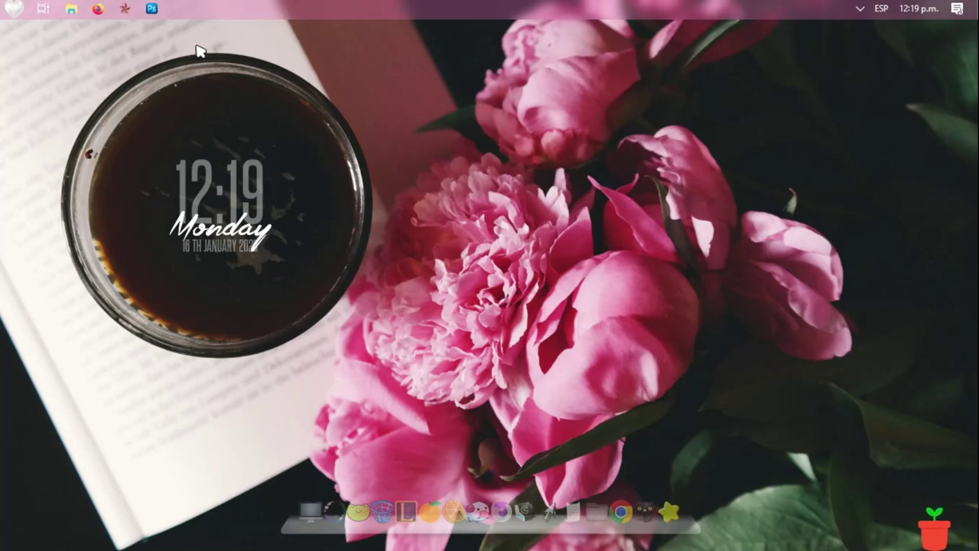
pyautogui.click(152, 9)
pyautogui.press('space')
pyautogui.click(46, 29)
pyautogui.click(23, 44)
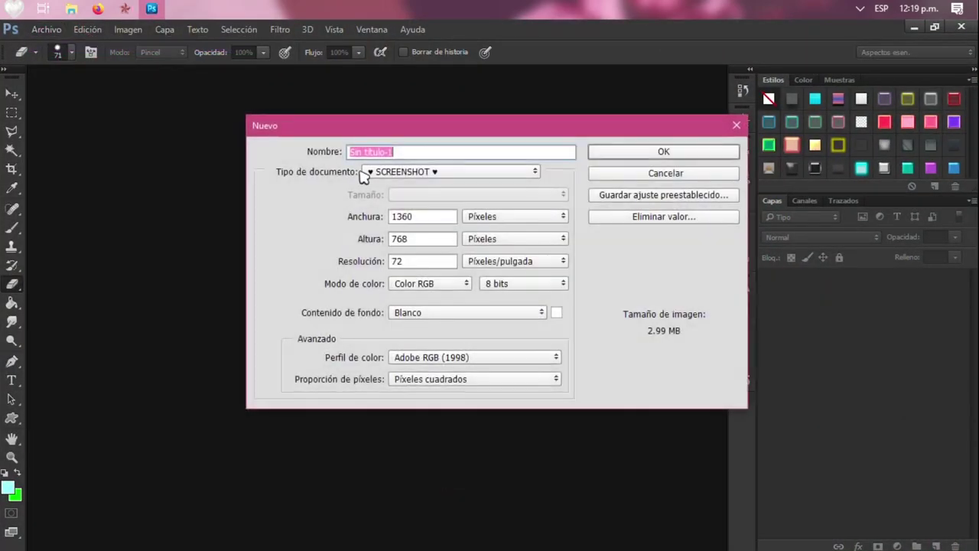
pyautogui.doubleClick(444, 215)
pyautogui.write('500')
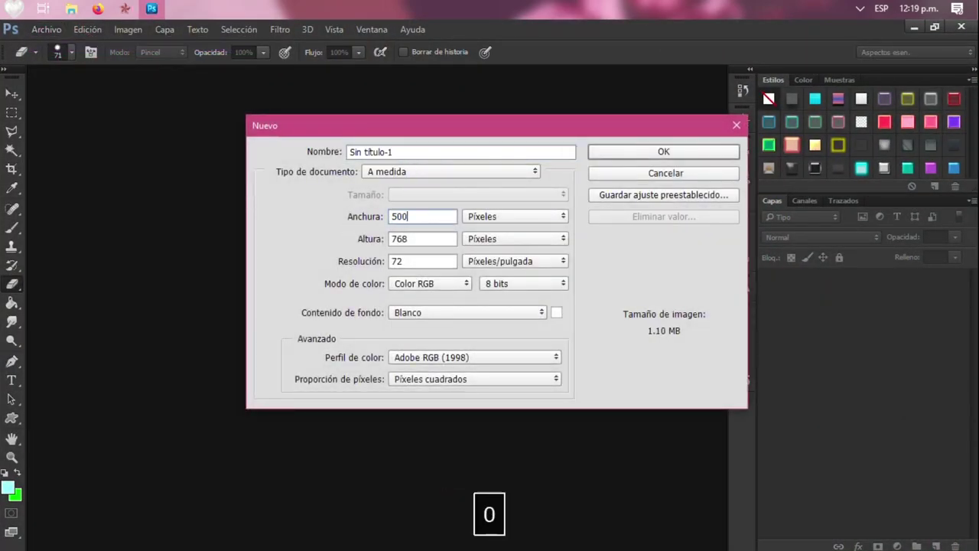
pyautogui.doubleClick(409, 238)
pyautogui.write('5')
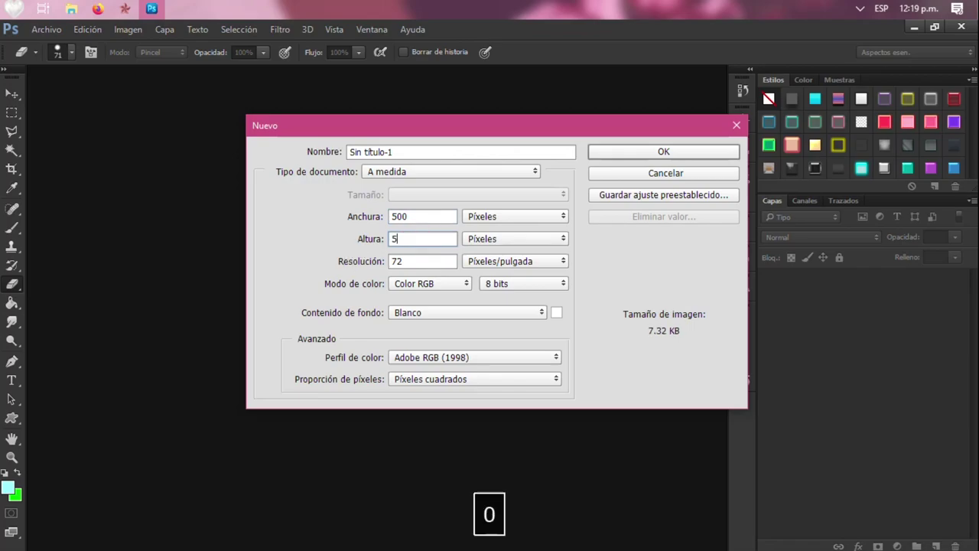
pyautogui.click(658, 153)
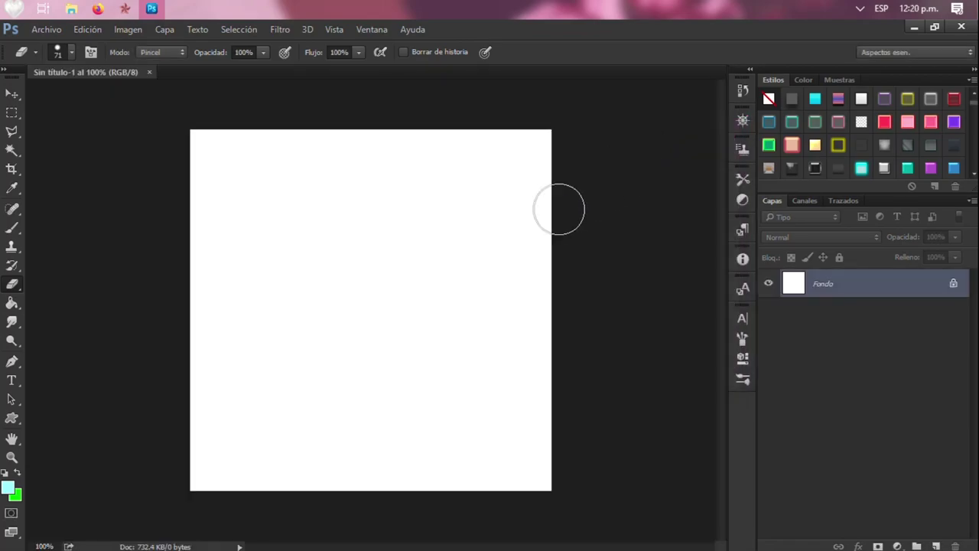
# Replace the white background with an empty transparent layer by unlocking and deleting it after adding a new layer.
pyautogui.click(954, 284)
pyautogui.click(935, 546)
pyautogui.click(874, 314)
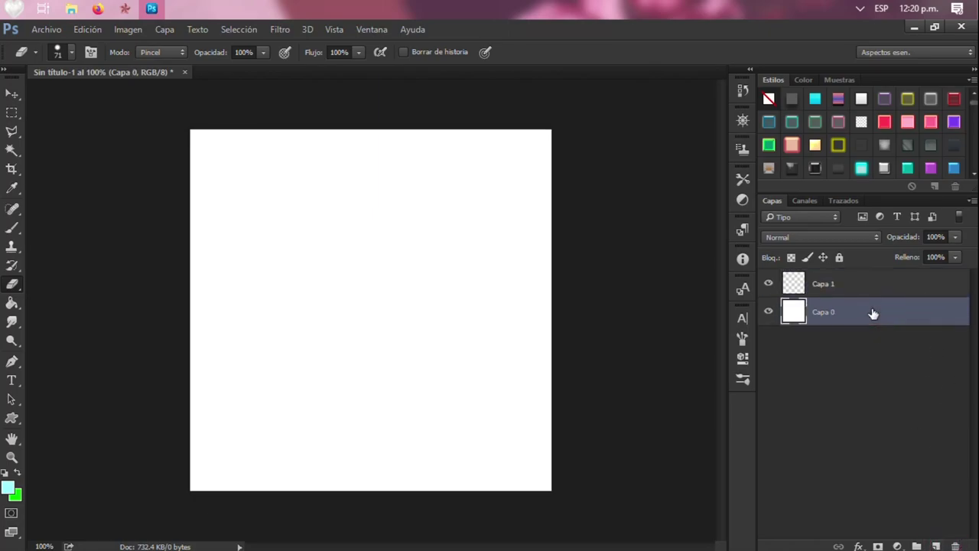
pyautogui.press('Delete')
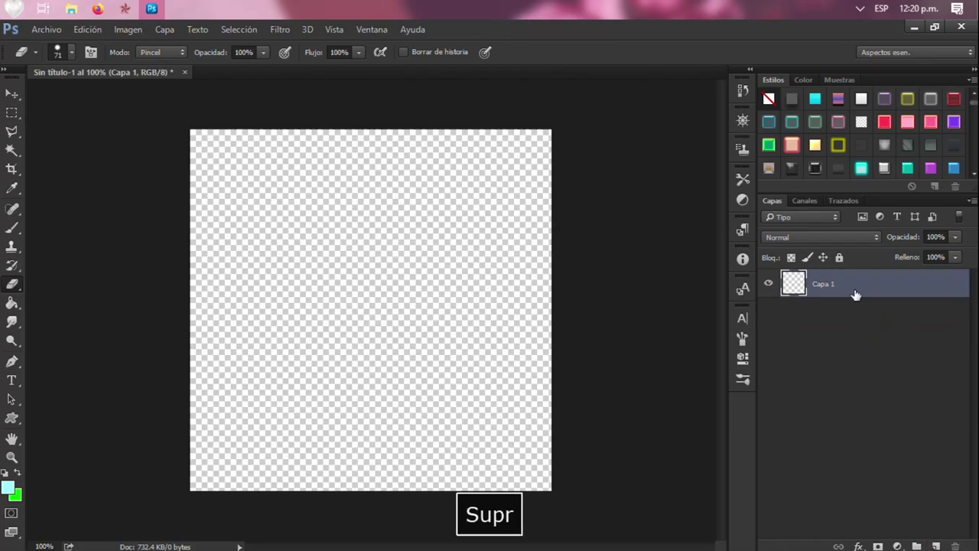
# Open conejito giphy.gif from the Escritorio folder as a separate Photoshop document, assigning the Adobe RGB (1998) working space.
pyautogui.click(152, 10)
pyautogui.press('space')
pyautogui.click(71, 8)
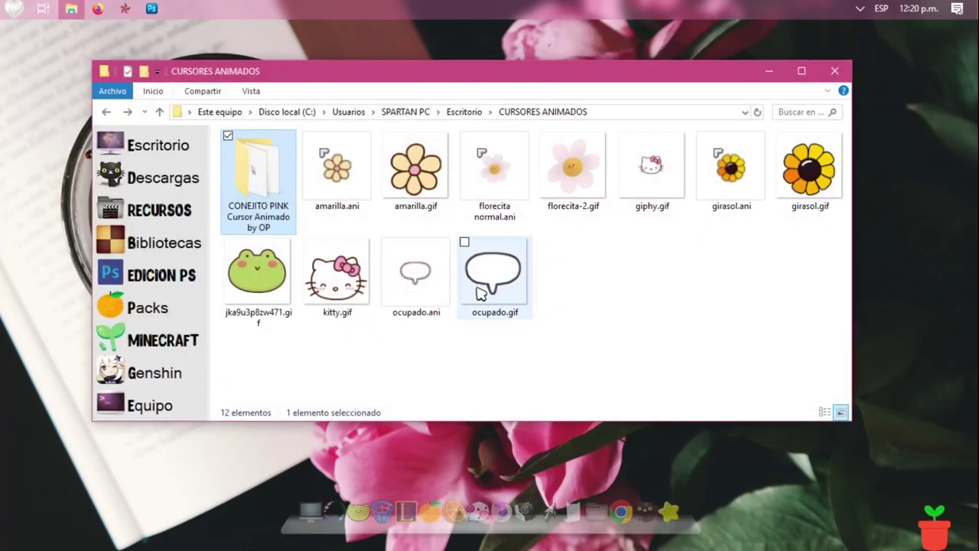
pyautogui.click(156, 145)
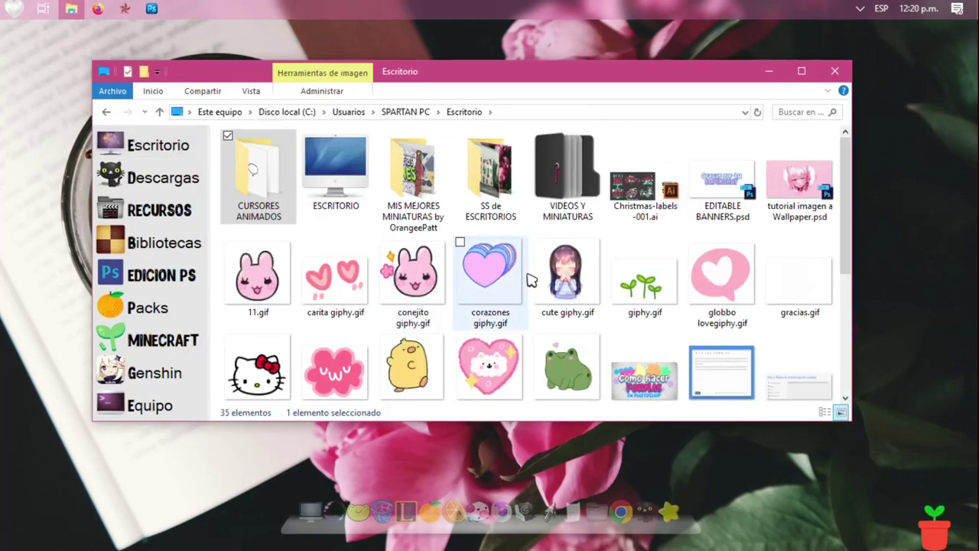
pyautogui.scroll(-1, 530, 280)
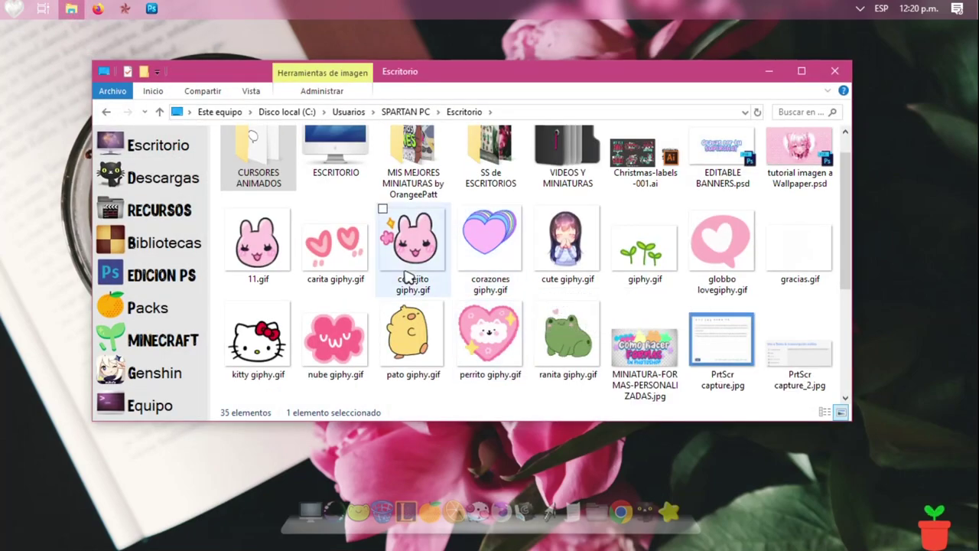
pyautogui.moveTo(405, 245); pyautogui.dragTo(332, 273)
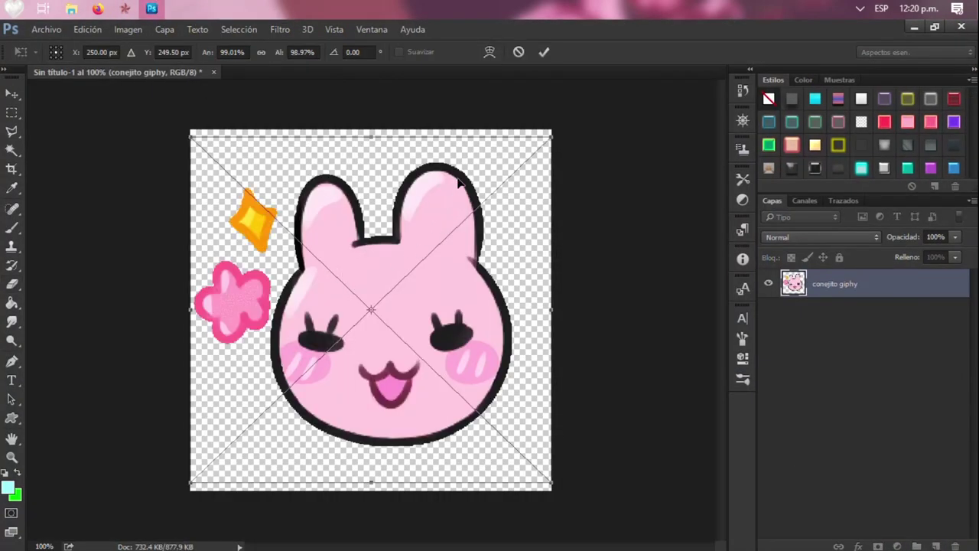
pyautogui.click(520, 53)
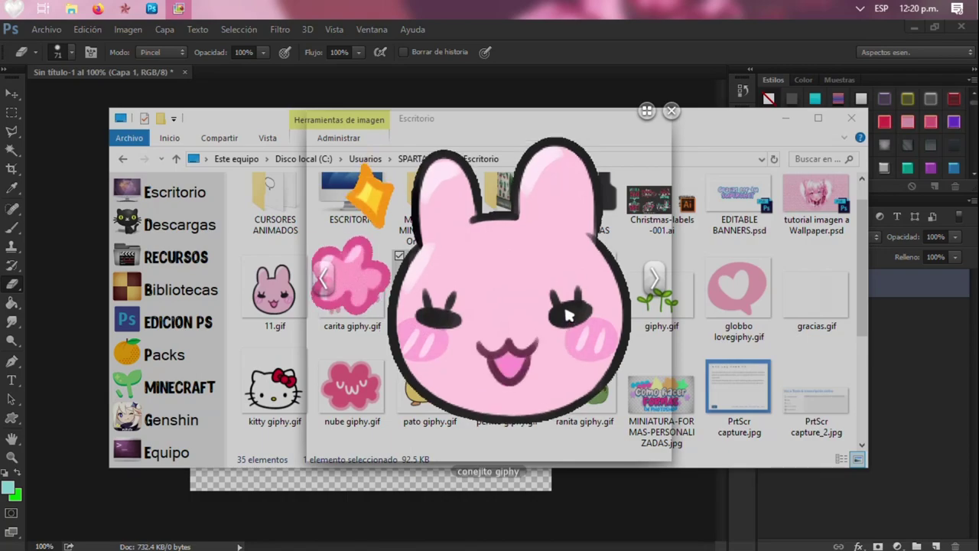
pyautogui.press('Escape')
pyautogui.moveTo(463, 321); pyautogui.dragTo(349, 77)
pyautogui.press('space')
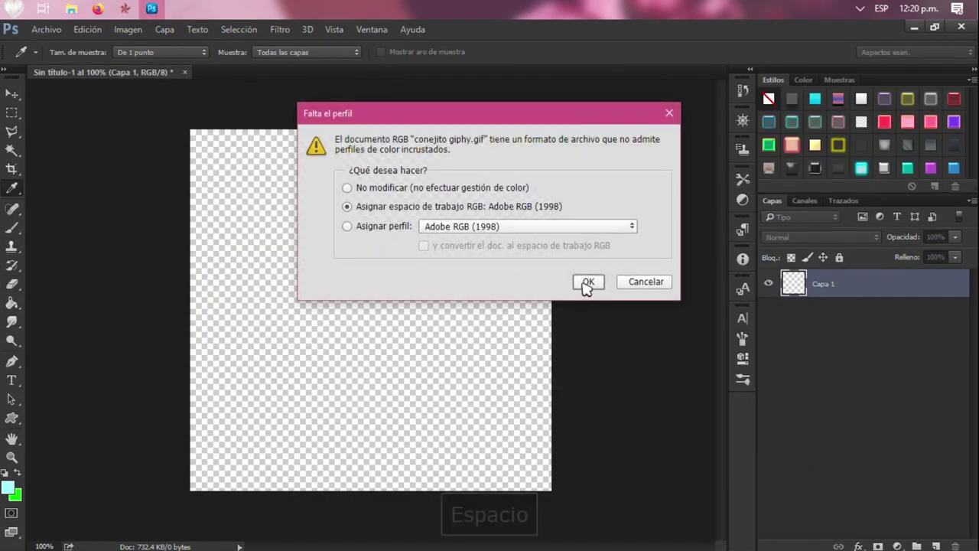
pyautogui.click(585, 281)
# Delete layers Capa 2, Capa 3 and Capa 4 from conejito giphy.gif.
pyautogui.click(796, 338)
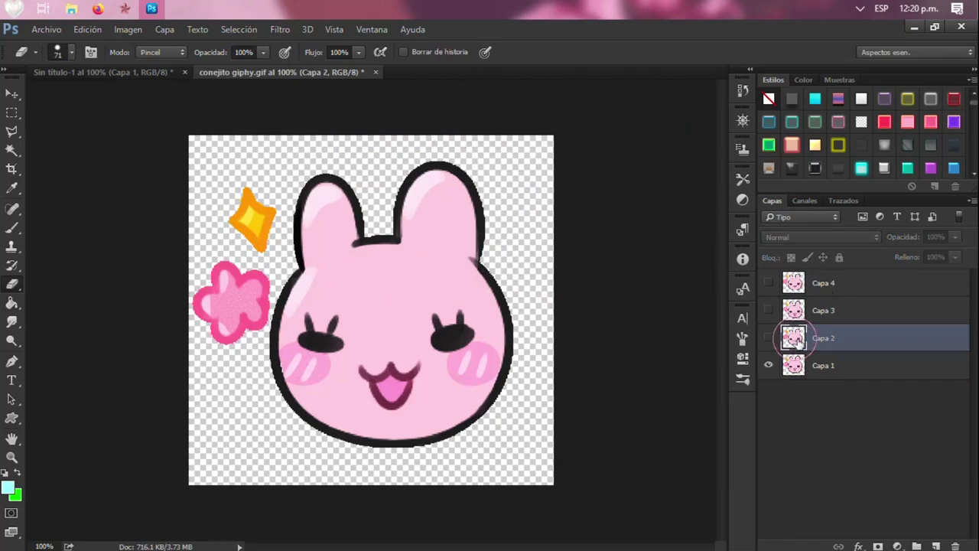
pyautogui.press('Delete')
pyautogui.click(796, 310)
pyautogui.press('Delete')
pyautogui.click(796, 283)
pyautogui.press('Delete')
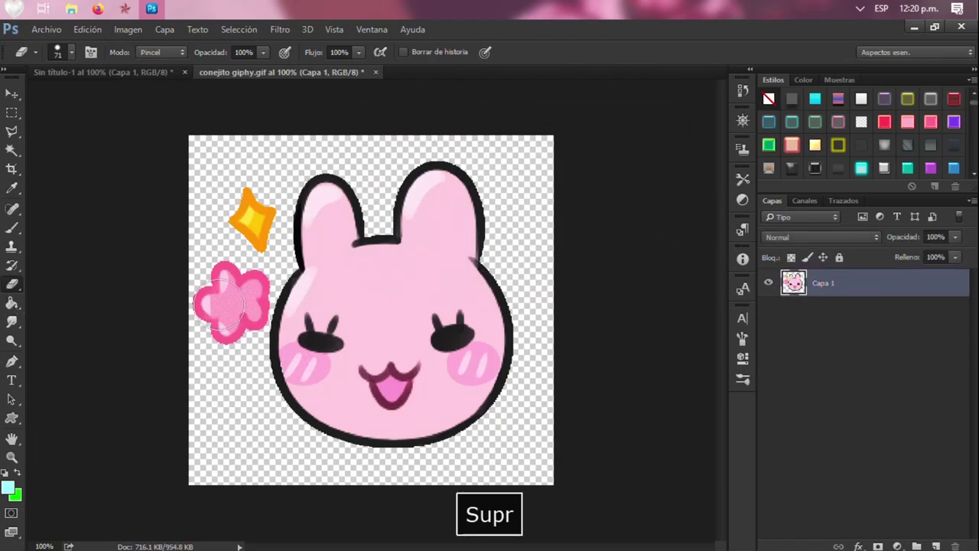
# Erase the star and flower beside the bunny, using a temporary yellow outline style to find and clean up leftover pixels.
pyautogui.moveTo(245, 314)
pyautogui.mouseDown()
pyautogui.moveTo(256, 177)
pyautogui.moveTo(235, 293)
pyautogui.moveTo(204, 361)
pyautogui.moveTo(222, 274)
pyautogui.moveTo(212, 341)
pyautogui.mouseUp()
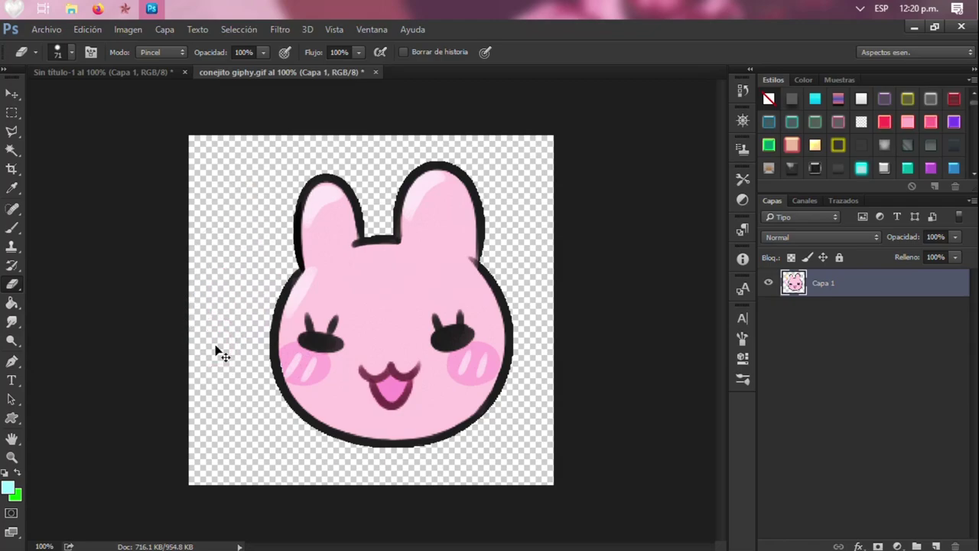
pyautogui.hotkey('ctrl', 't')
pyautogui.press('Return')
pyautogui.click(838, 145)
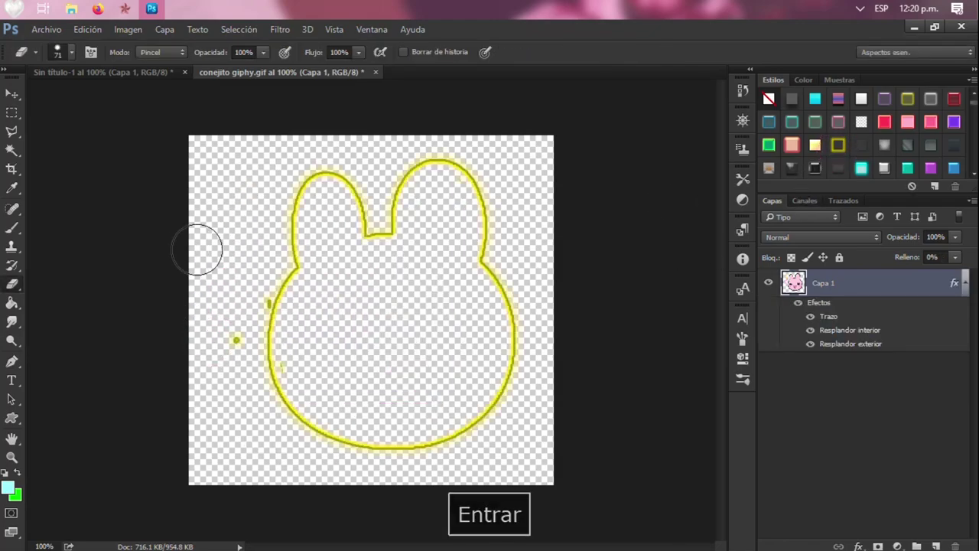
pyautogui.moveTo(248, 298); pyautogui.dragTo(224, 342)
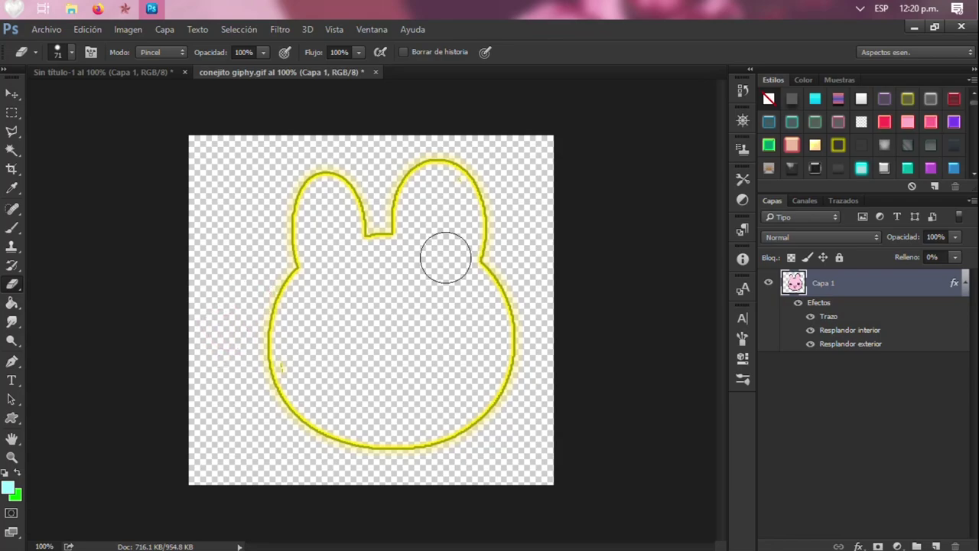
pyautogui.click(768, 99)
# Move the bunny to the horizontal centre of the conejito giphy.gif canvas.
pyautogui.hotkey('ctrl', 't')
pyautogui.moveTo(451, 365); pyautogui.dragTo(431, 376)
pyautogui.press('Return')
# Copy the bunny into the Sin título-1 document as a new layer centred on the canvas.
pyautogui.press('v')
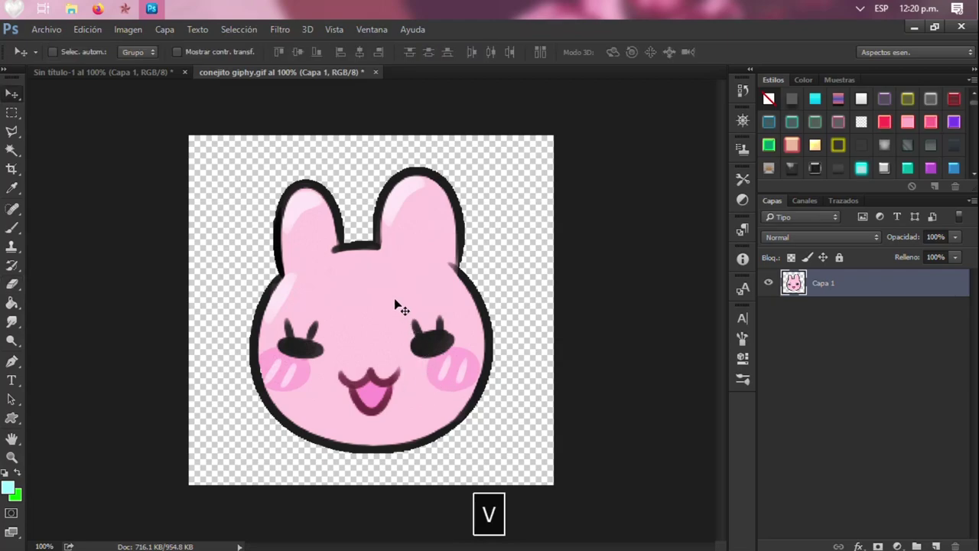
pyautogui.press('v')
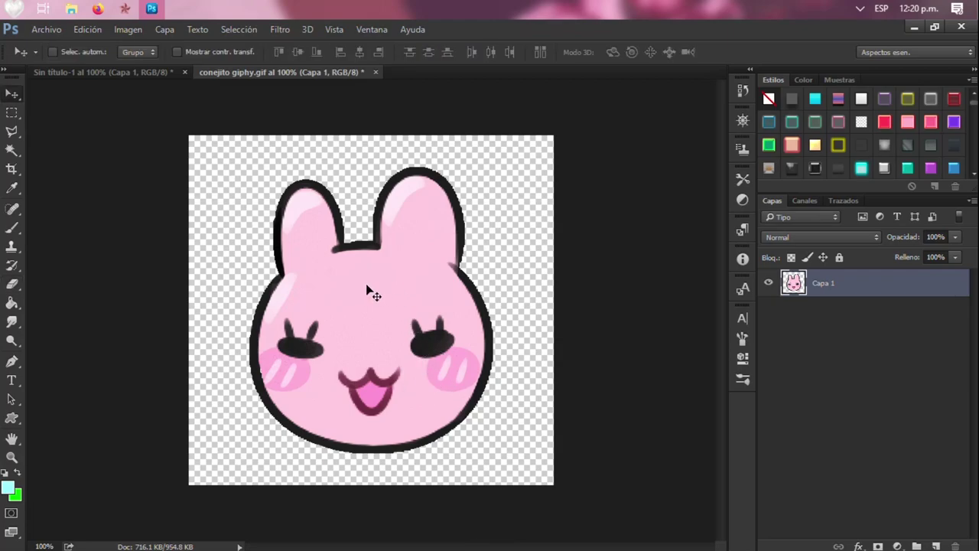
pyautogui.moveTo(370, 288); pyautogui.dragTo(417, 344)
pyautogui.hotkey('ctrl', 't')
pyautogui.press('Return')
pyautogui.hotkey('ctrl', 't')
pyautogui.press('Return')
# Crop the Sin título-1 canvas to a square closely around the bunny and return to the conejito giphy.gif document.
pyautogui.press('c')
pyautogui.moveTo(543, 485); pyautogui.dragTo(518, 453)
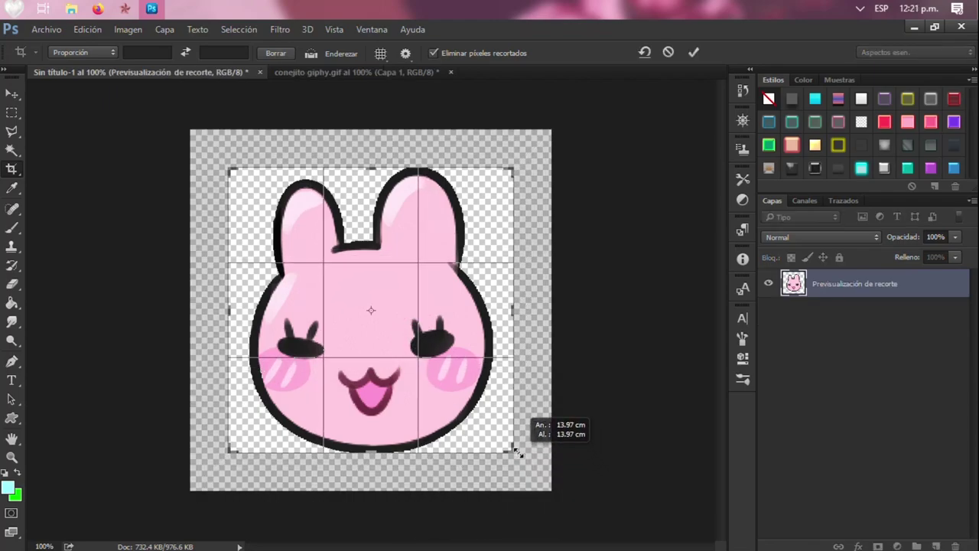
pyautogui.press('Return')
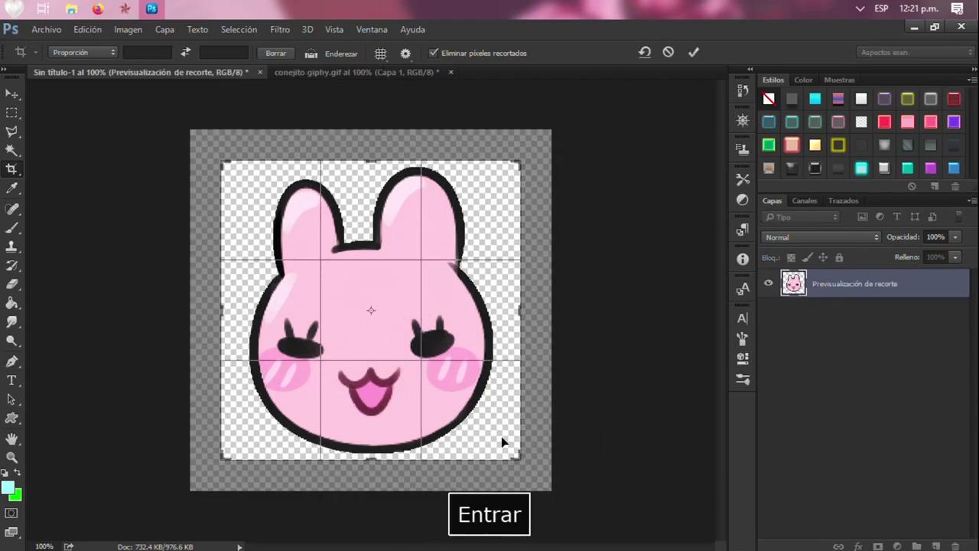
pyautogui.click(229, 73)
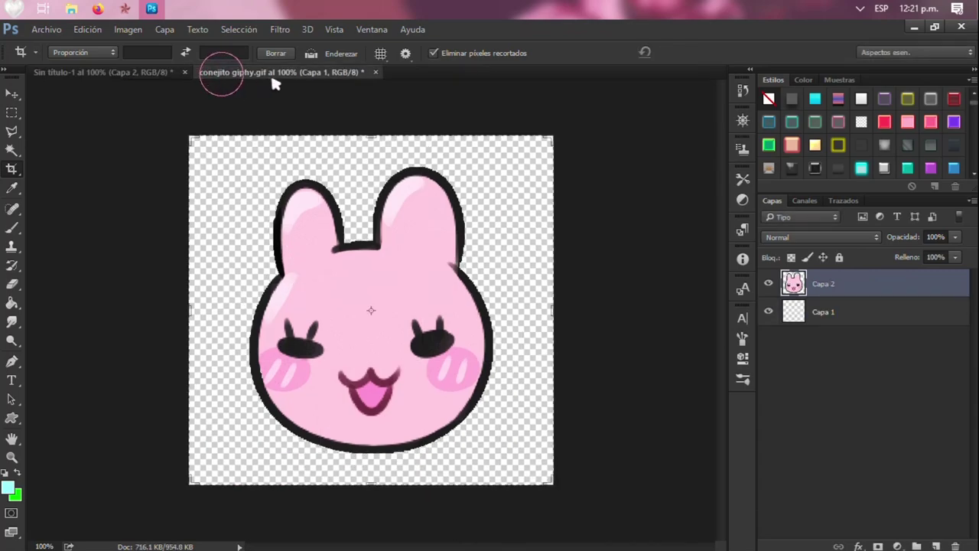
# Close conejito giphy.gif without saving and open globbo lovegiphy.gif from the Desktop folder, assigning the Adobe RGB (1998) working space.
pyautogui.click(375, 72)
pyautogui.click(531, 230)
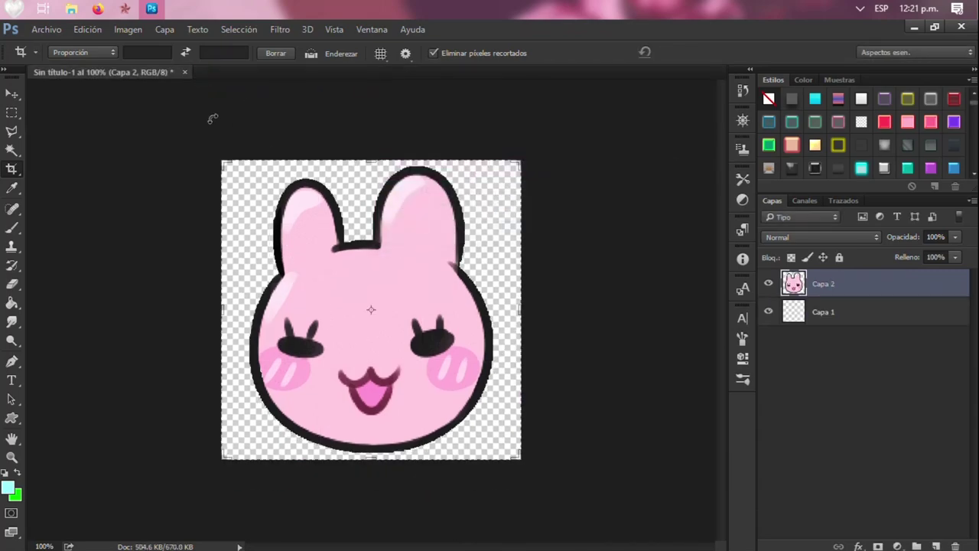
pyautogui.click(72, 9)
pyautogui.moveTo(771, 300); pyautogui.dragTo(397, 191)
pyautogui.press('space')
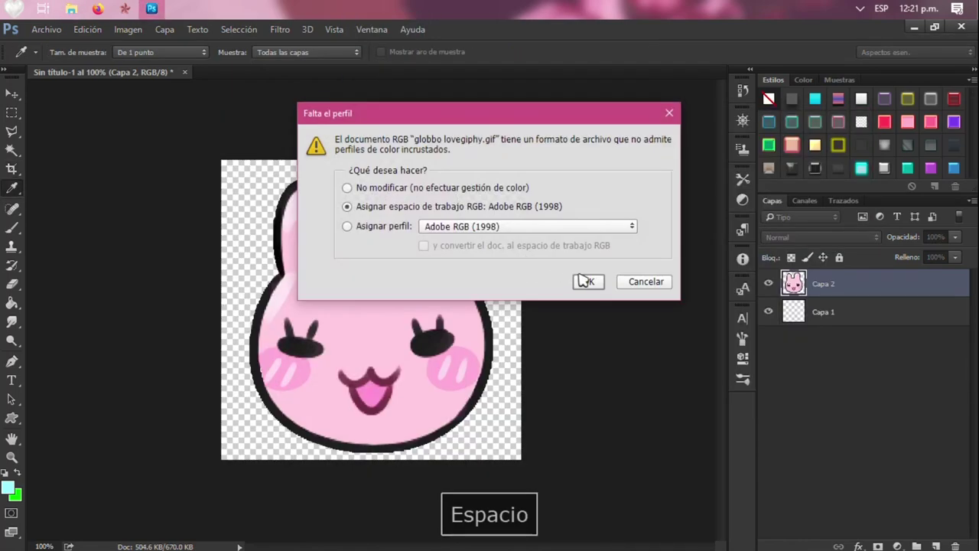
pyautogui.click(585, 282)
# Copy the heart speech bubble into Sin título-1 as a new layer, scale it to about 92% and centre it on the canvas.
pyautogui.press('v')
pyautogui.moveTo(461, 260); pyautogui.dragTo(361, 305)
pyautogui.hotkey('ctrl', 't')
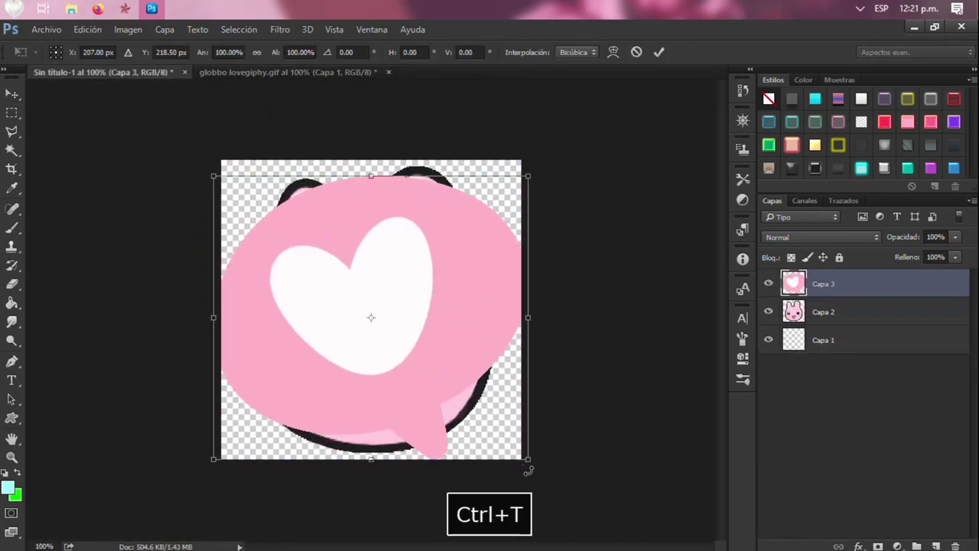
pyautogui.moveTo(529, 462); pyautogui.dragTo(511, 441)
pyautogui.moveTo(393, 354)
pyautogui.mouseDown()
pyautogui.moveTo(382, 336)
pyautogui.moveTo(394, 346)
pyautogui.mouseUp()
pyautogui.moveTo(389, 345)
pyautogui.mouseDown()
pyautogui.moveTo(392, 329)
pyautogui.moveTo(391, 345)
pyautogui.mouseUp()
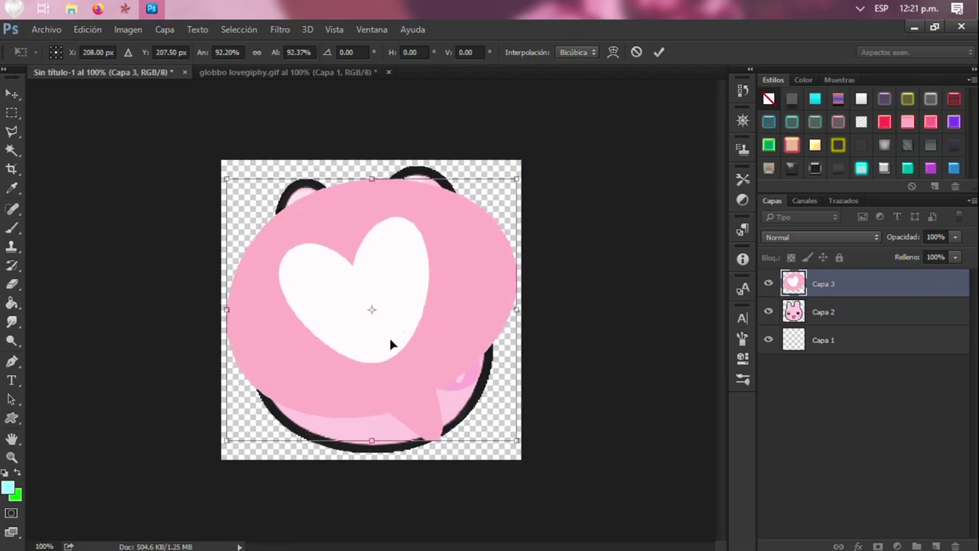
pyautogui.press('Return')
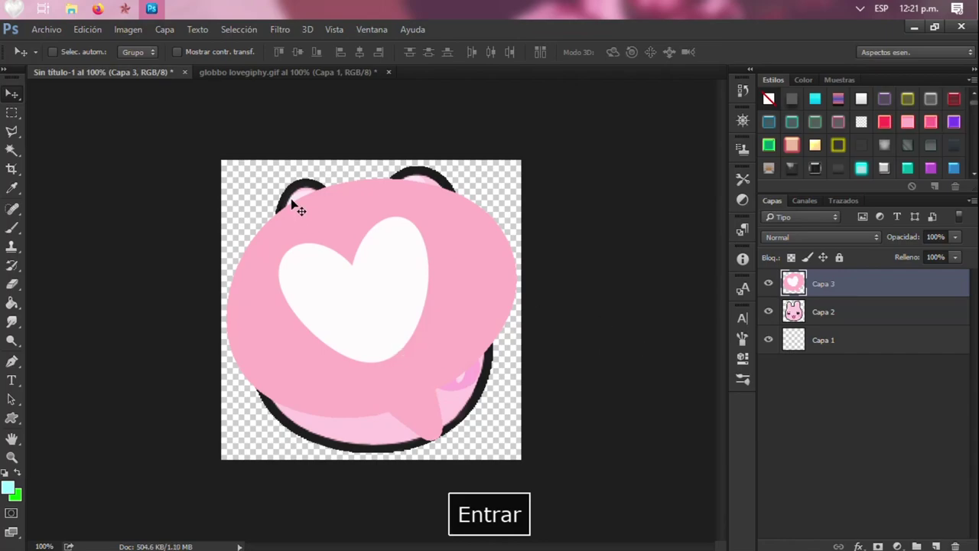
# Close globbo lovegiphy.gif without saving and open pato giphy.gif from the Desktop folder, accepting the colour profile assignment.
pyautogui.click(297, 75)
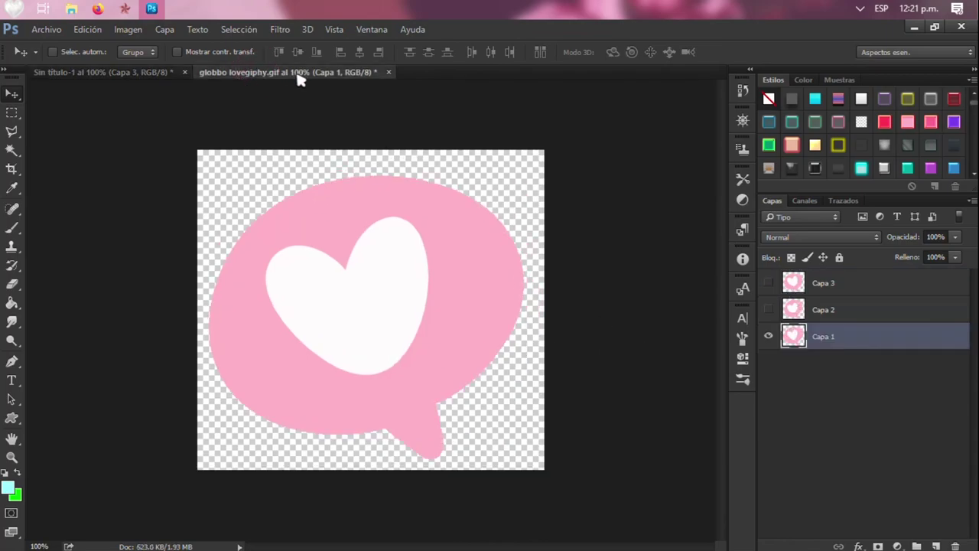
pyautogui.click(388, 72)
pyautogui.click(530, 230)
pyautogui.click(71, 8)
pyautogui.scroll(-1, 429, 321)
pyautogui.moveTo(447, 317); pyautogui.dragTo(306, 80)
pyautogui.press('space')
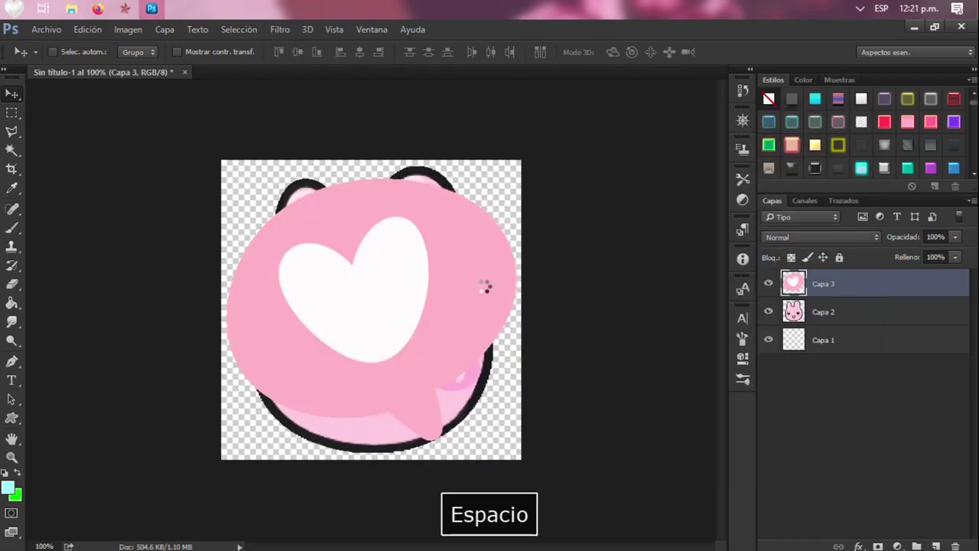
pyautogui.click(586, 280)
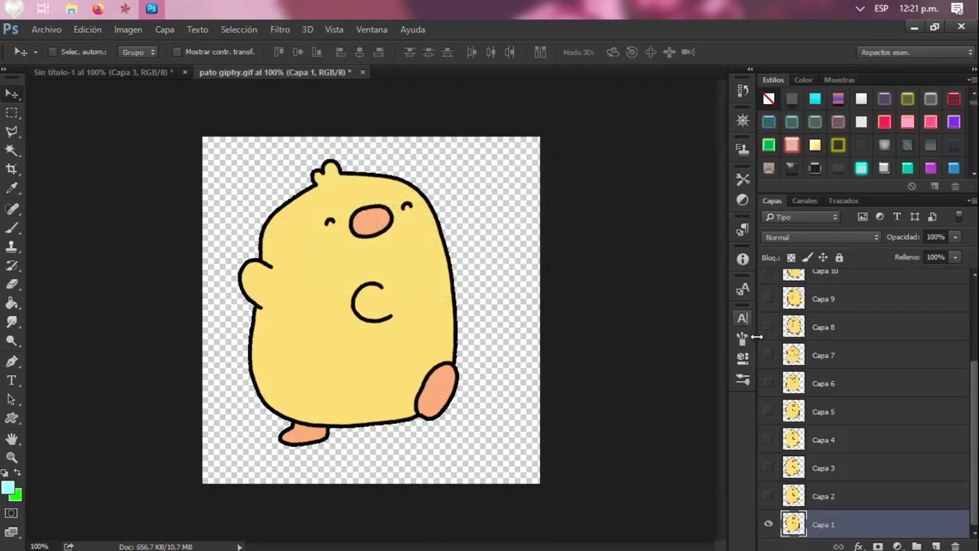
# Copy the duck into Sin título-1 as a new layer and centre it on the canvas at its original size.
pyautogui.press('v')
pyautogui.moveTo(349, 278); pyautogui.dragTo(392, 313)
pyautogui.hotkey('ctrl', 't')
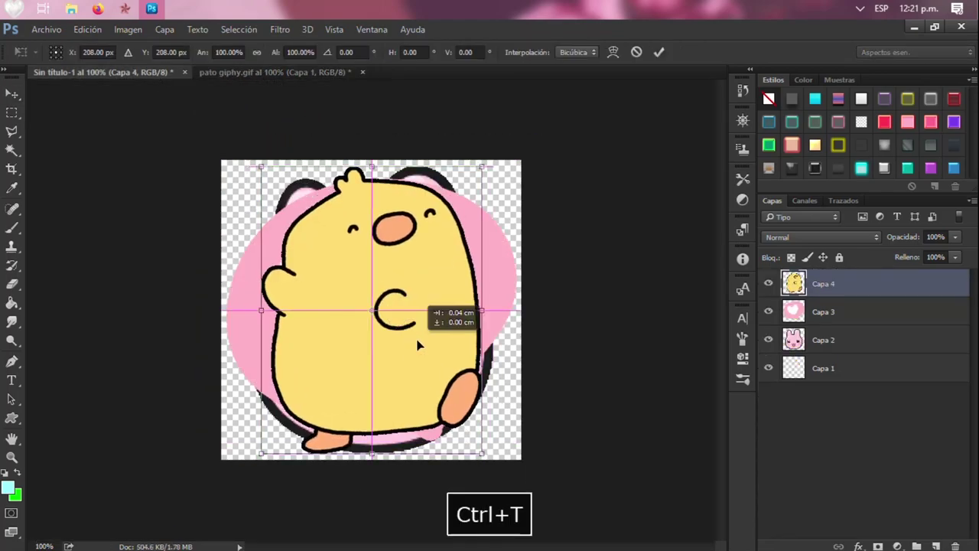
pyautogui.press('Return')
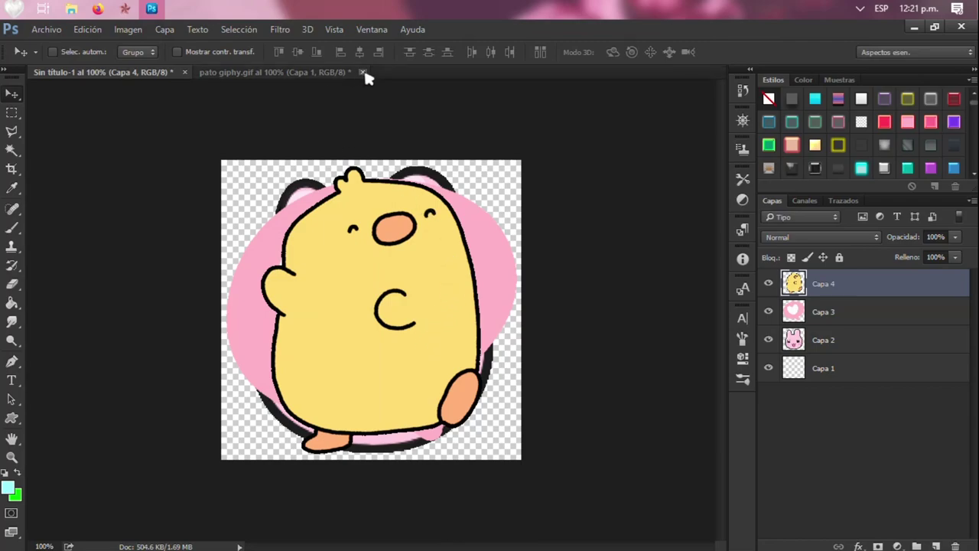
# Close pato giphy.gif without saving and open nube giphy.gif from the Desktop folder, accepting the colour profile assignment.
pyautogui.click(362, 72)
pyautogui.click(511, 227)
pyautogui.click(71, 9)
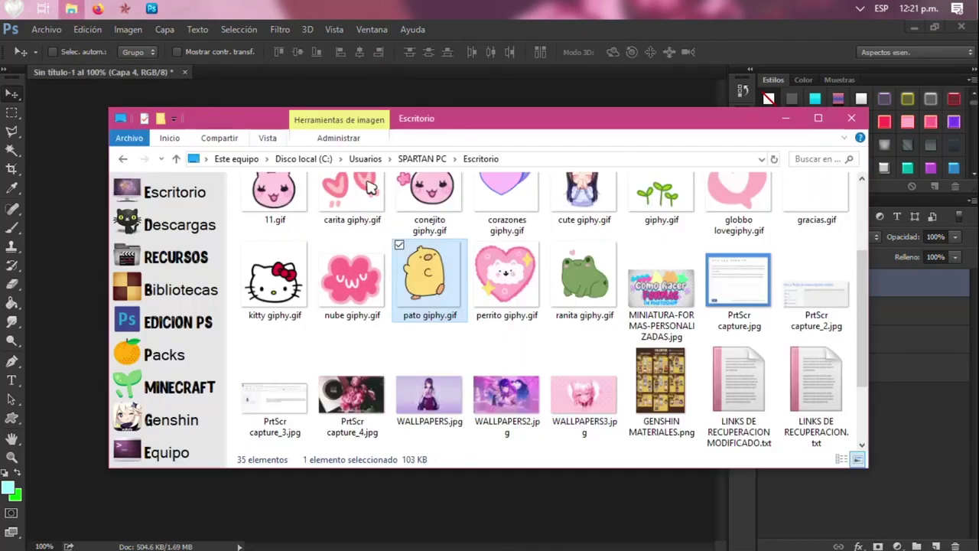
pyautogui.moveTo(352, 275); pyautogui.dragTo(309, 71)
pyautogui.press('space')
pyautogui.click(584, 283)
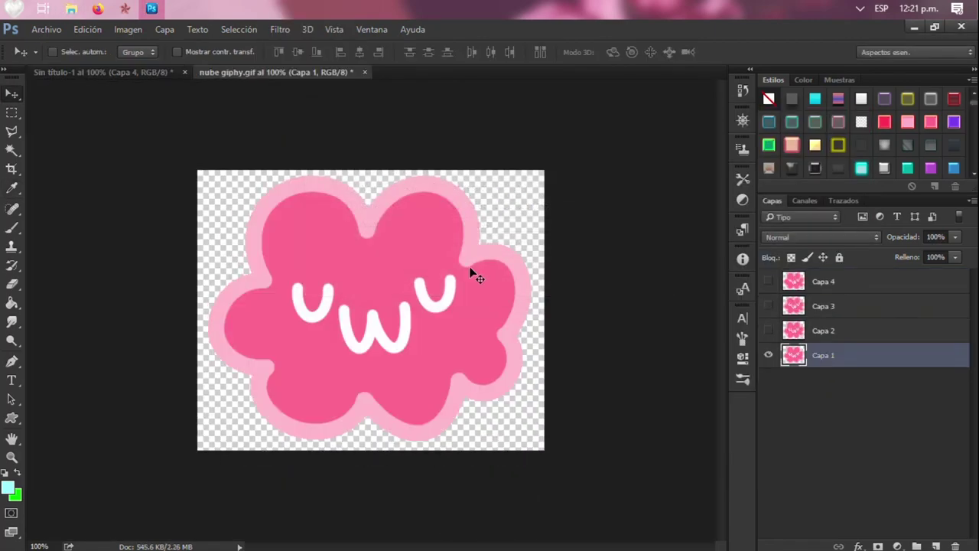
# Copy the pink cloud into Sin título-1 as a new layer, scale it down to fit inside the canvas and centre it.
pyautogui.press('v')
pyautogui.moveTo(328, 217); pyautogui.dragTo(377, 300)
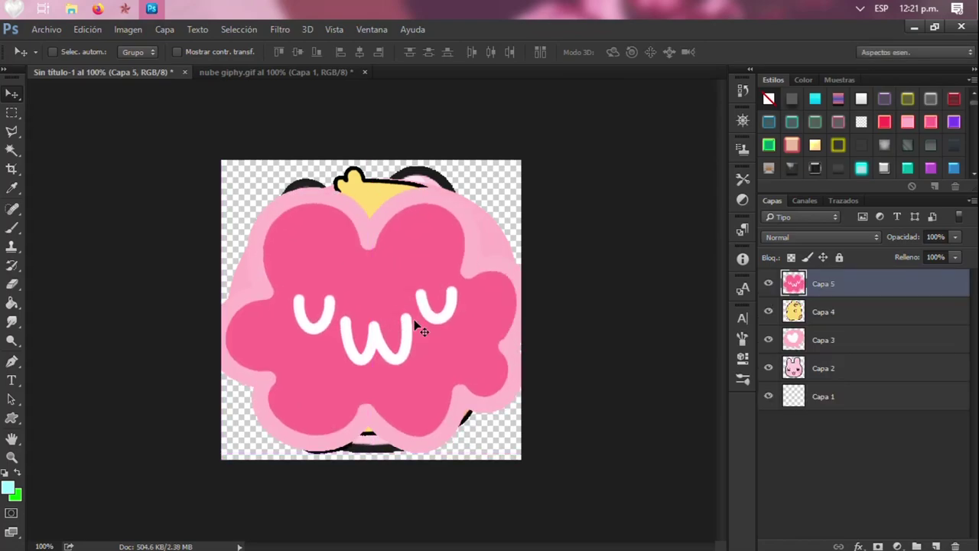
pyautogui.hotkey('ctrl', 't')
pyautogui.moveTo(531, 452); pyautogui.dragTo(518, 441)
pyautogui.moveTo(419, 331); pyautogui.dragTo(419, 325)
pyautogui.press('Return')
# Open perrito giphy.gif from the Desktop folder, accepting the colour profile assignment, and close nube giphy.gif without saving.
pyautogui.click(71, 9)
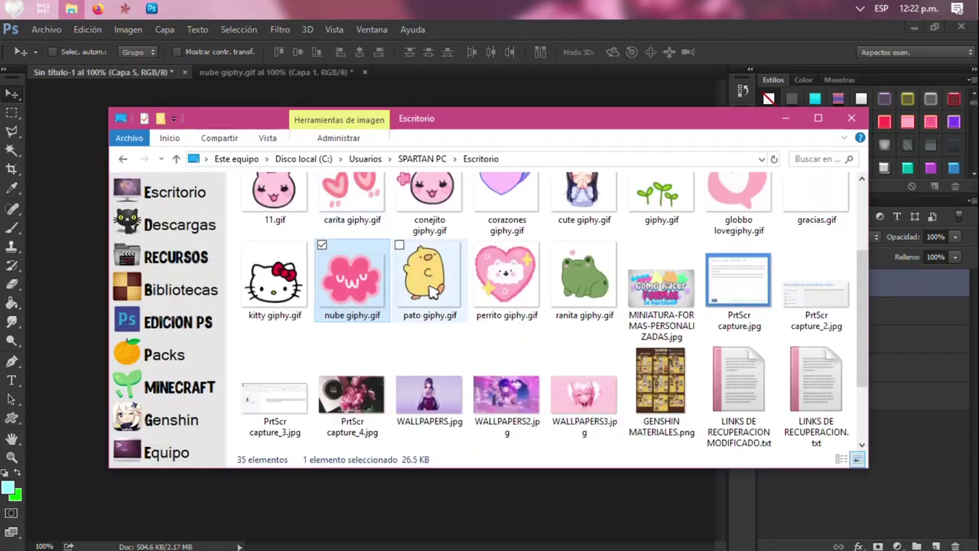
pyautogui.moveTo(506, 275); pyautogui.dragTo(390, 74)
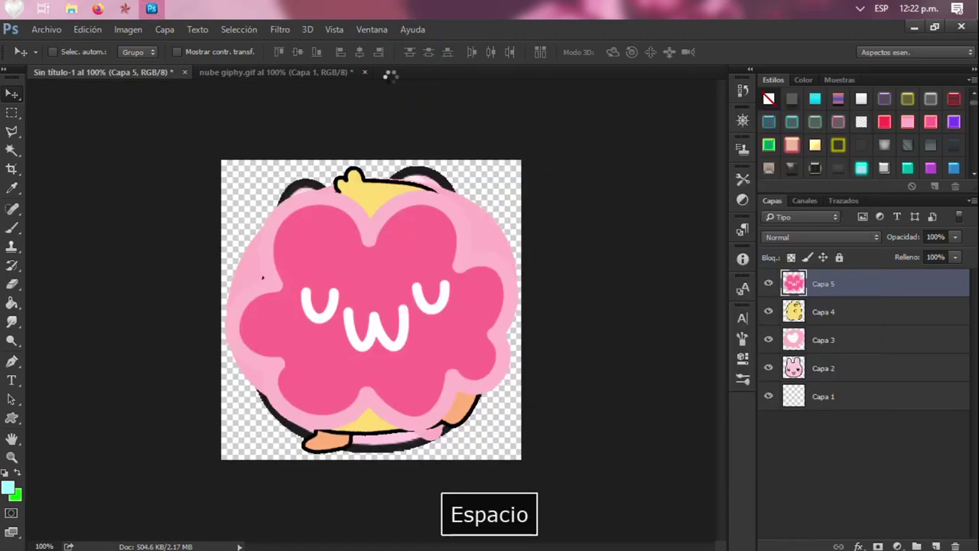
pyautogui.click(581, 281)
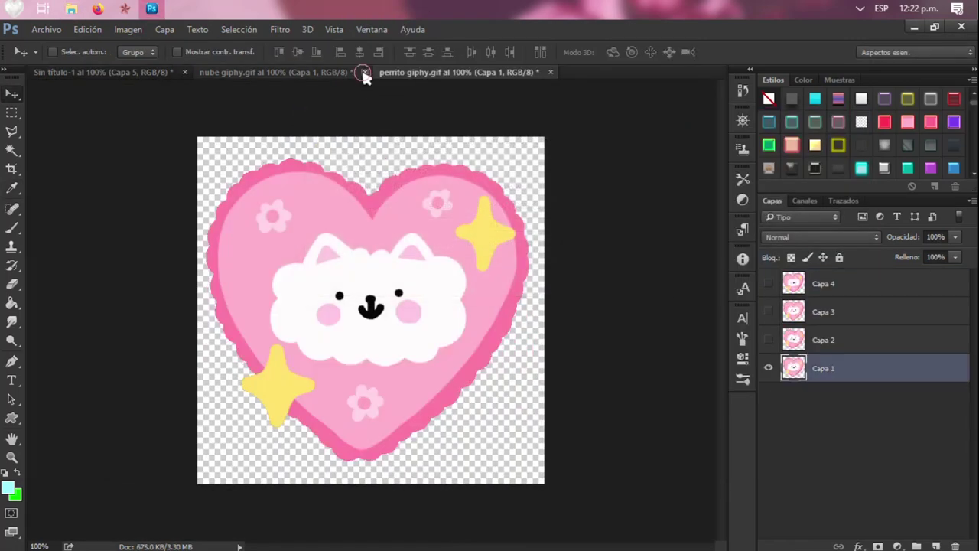
pyautogui.click(363, 73)
pyautogui.click(505, 229)
# Copy the puppy heart into Sin título-1 as a new layer, scale it down to fit inside the canvas and centre it.
pyautogui.moveTo(404, 244); pyautogui.dragTo(316, 240)
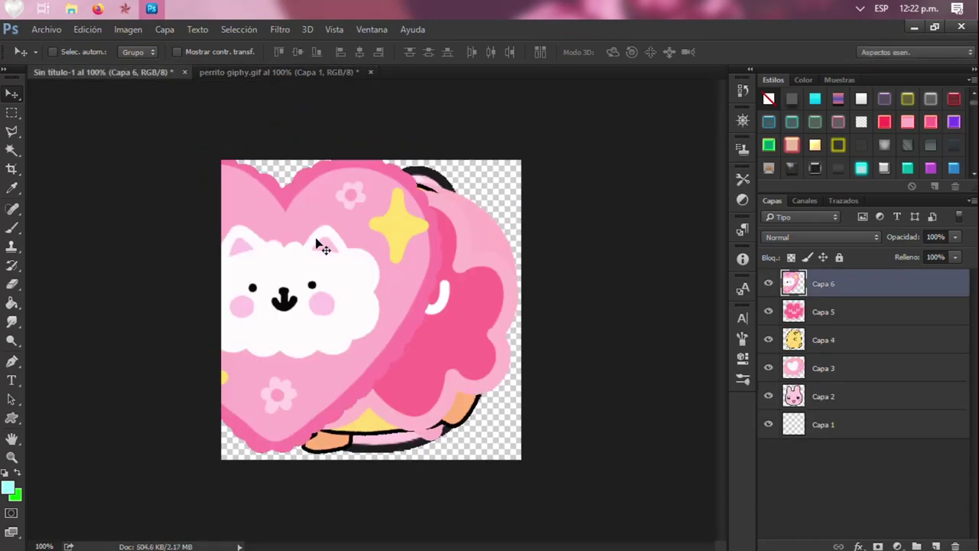
pyautogui.hotkey('ctrl', 't')
pyautogui.moveTo(380, 303); pyautogui.dragTo(462, 314)
pyautogui.moveTo(536, 468); pyautogui.dragTo(519, 457)
pyautogui.moveTo(394, 376); pyautogui.dragTo(377, 364)
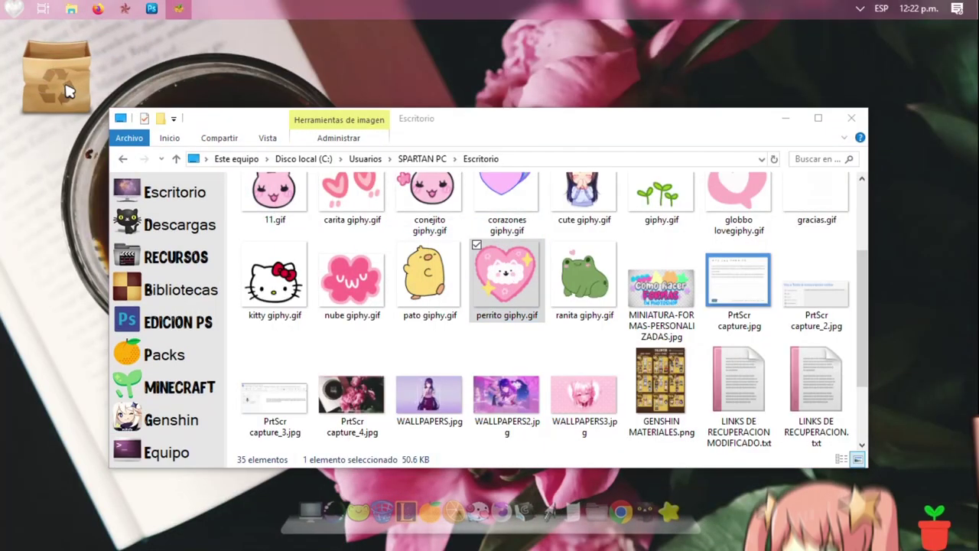
# Delete the perrito giphy.ico file from the Desktop folder and return to the Sin título-1 document in Photoshop.
pyautogui.click(627, 287)
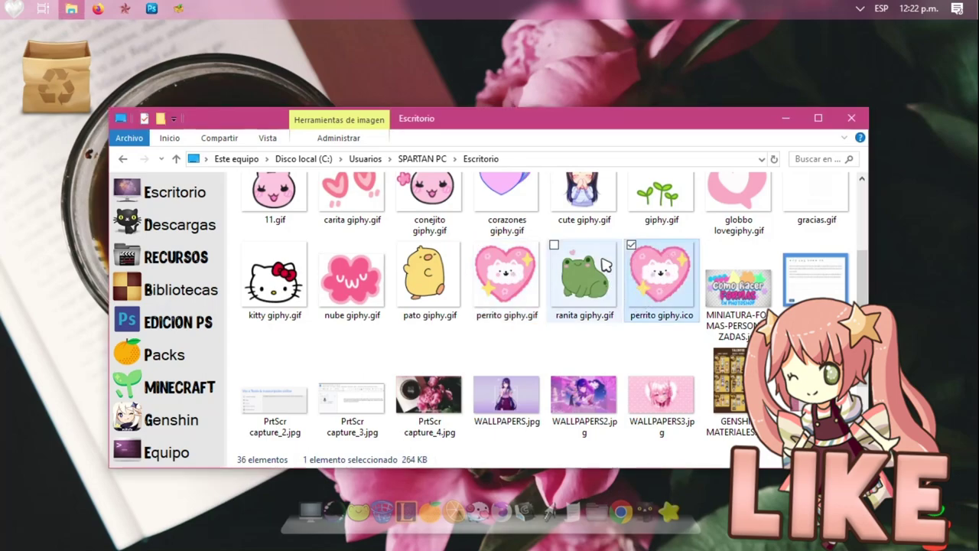
pyautogui.press('Delete')
pyautogui.click(432, 275)
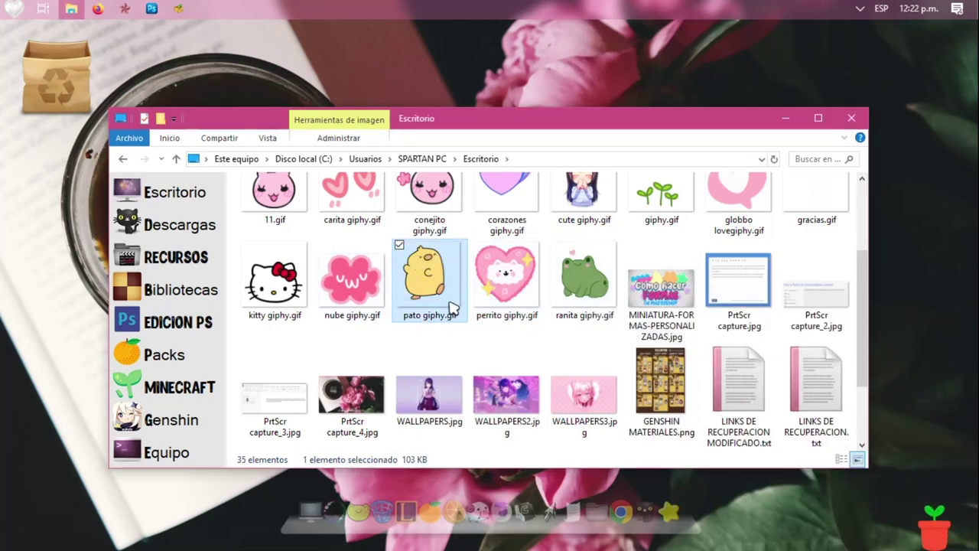
pyautogui.click(499, 279)
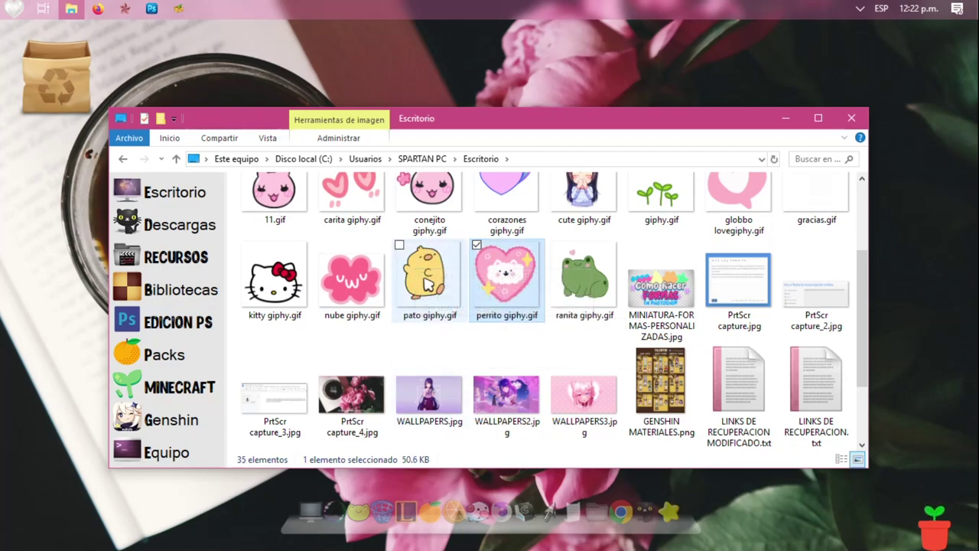
pyautogui.click(153, 9)
pyautogui.press('space')
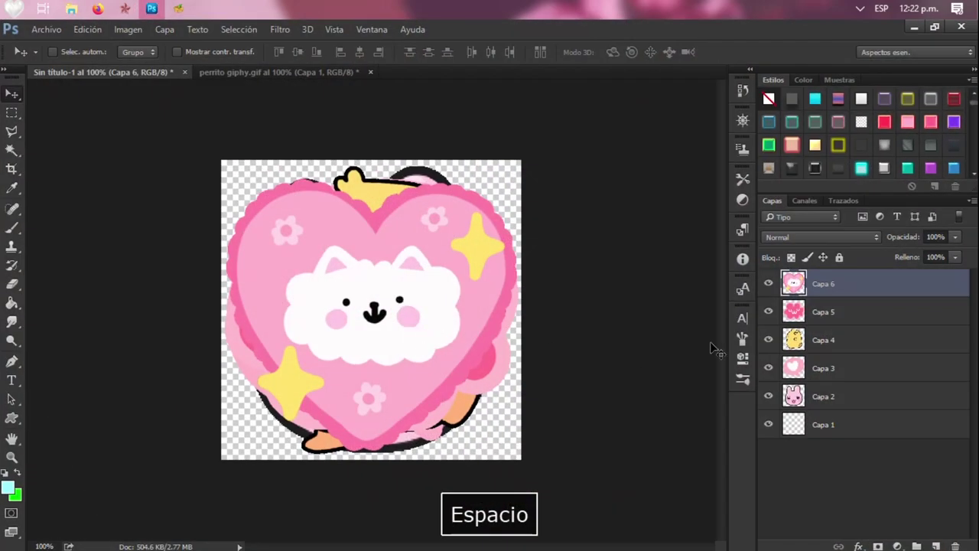
# Hide the puppy heart and cloud layers to check the images beneath, and show both layers again.
pyautogui.click(768, 284)
pyautogui.click(769, 311)
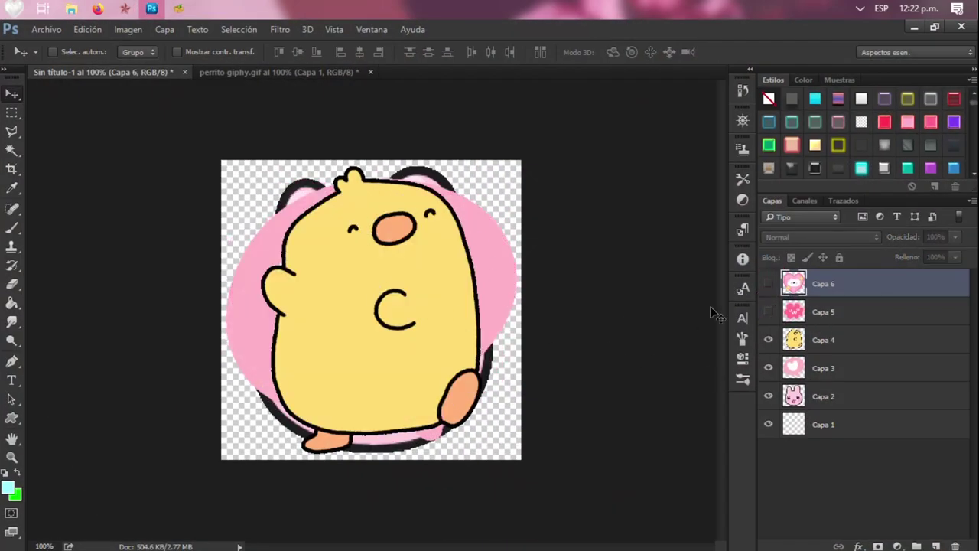
pyautogui.click(769, 311)
pyautogui.click(769, 284)
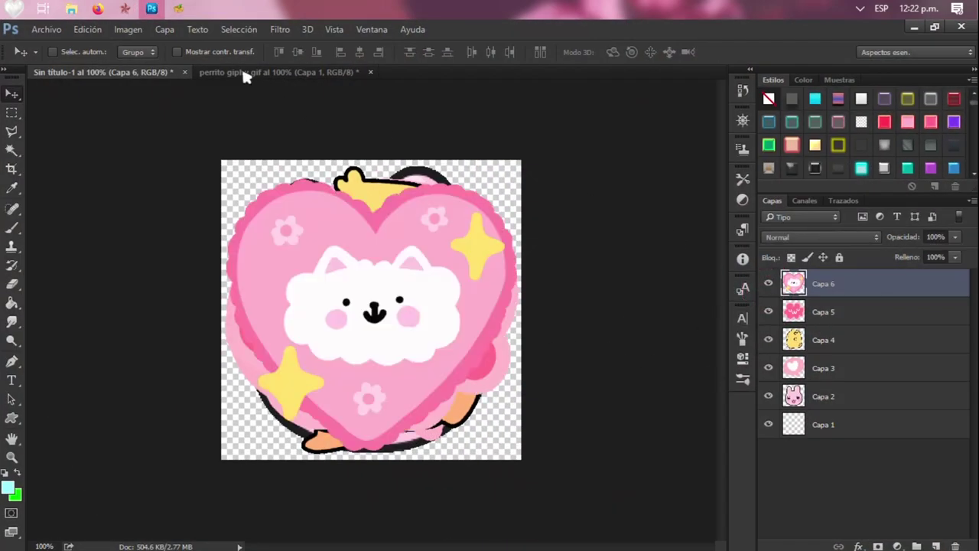
# Minimise Photoshop and quit the version 0.9 file conversion utility running on the desktop.
pyautogui.click(153, 9)
pyautogui.rightClick(62, 99)
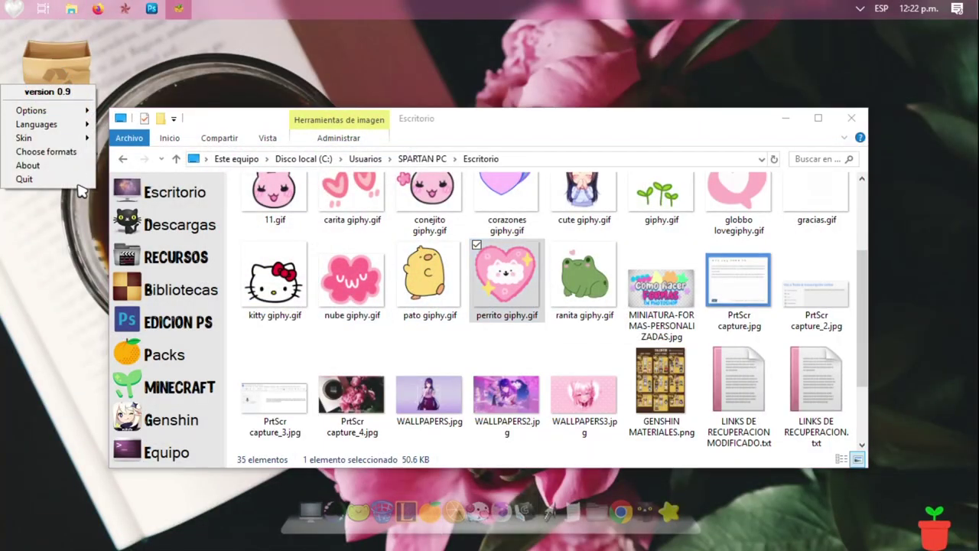
pyautogui.click(69, 180)
# Open ranita giphy.gif in Photoshop, accepting the colour profile assignment, and close perrito giphy.gif without saving.
pyautogui.click(566, 309)
pyautogui.moveTo(556, 304); pyautogui.dragTo(392, 82)
pyautogui.click(578, 274)
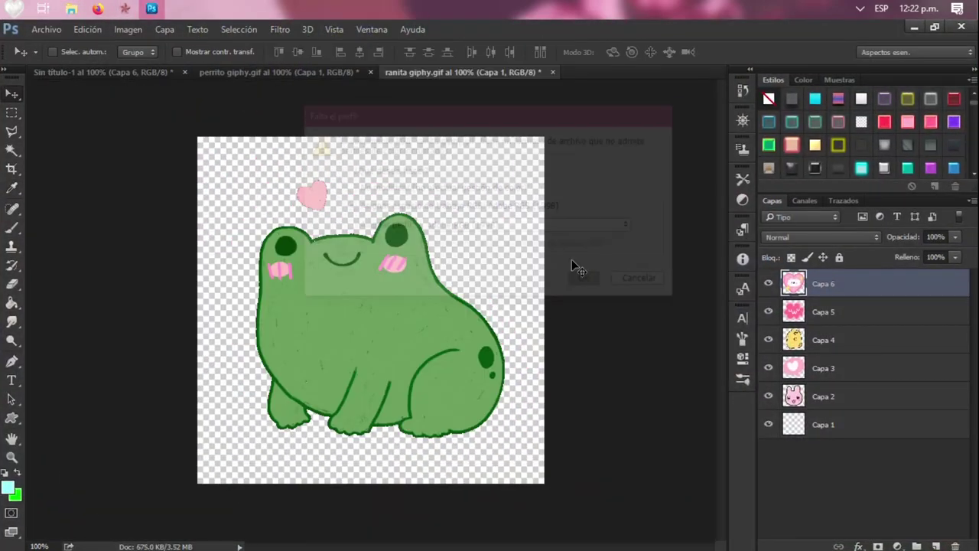
pyautogui.click(358, 76)
pyautogui.click(371, 73)
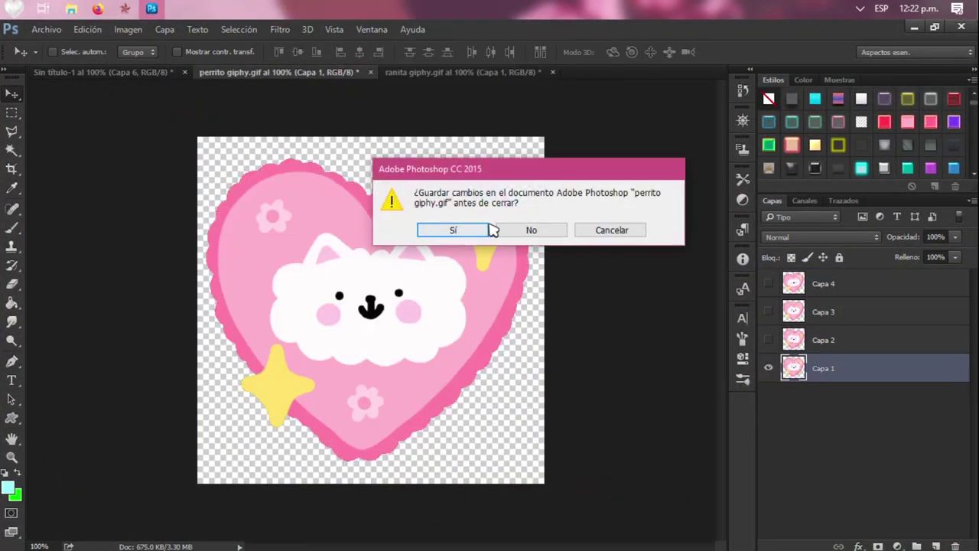
pyautogui.click(521, 227)
# Erase the small pink heart above the frog's head in ranita giphy.gif.
pyautogui.press('v')
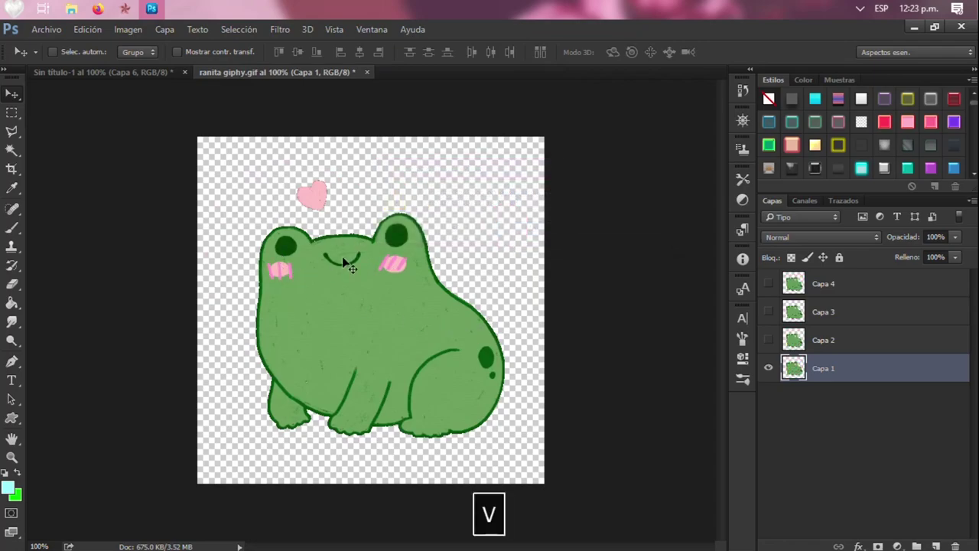
pyautogui.press('e')
pyautogui.click(319, 198)
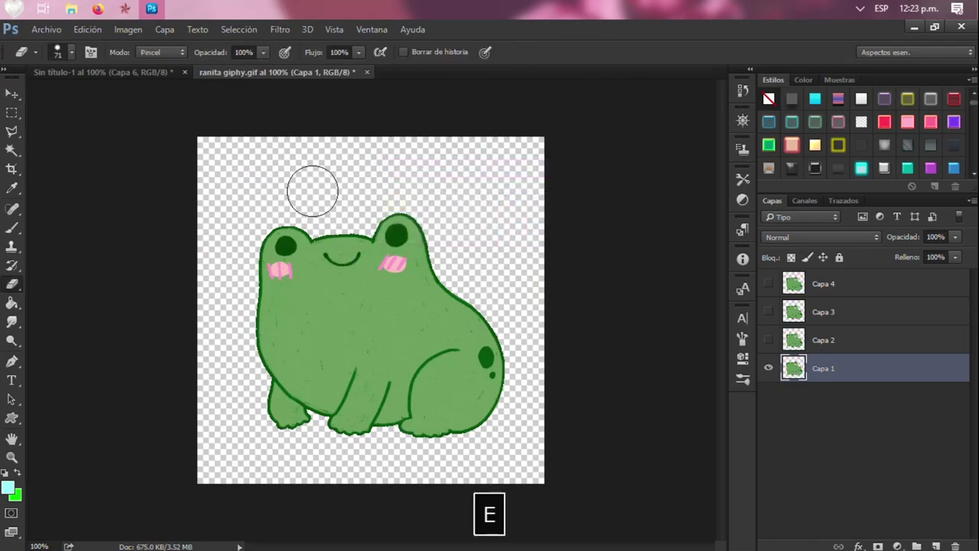
# Copy the frog into Sin título-1 as a new layer, centre it on the canvas and scale it up to about 117%.
pyautogui.press('v')
pyautogui.moveTo(355, 272); pyautogui.dragTo(370, 296)
pyautogui.hotkey('ctrl', 't')
pyautogui.moveTo(448, 384); pyautogui.dragTo(433, 371)
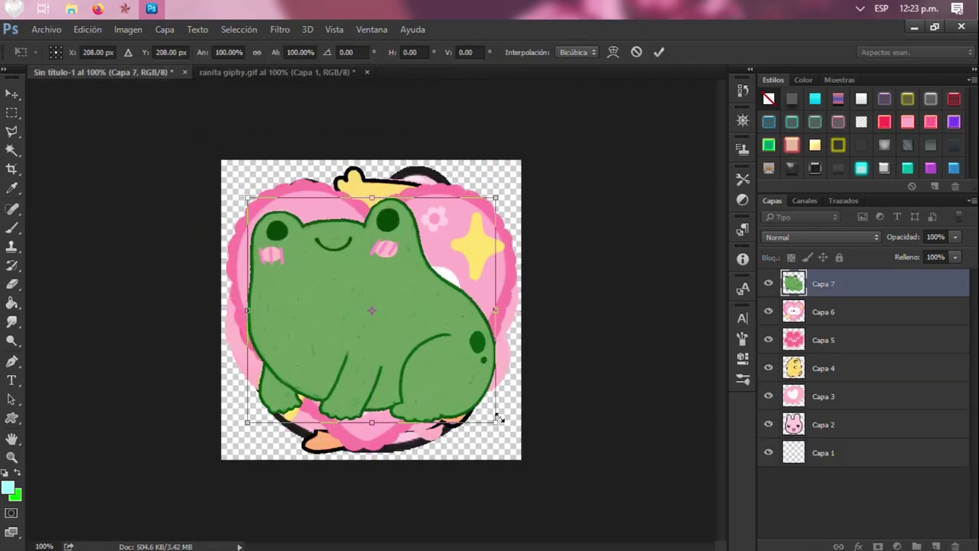
pyautogui.moveTo(495, 422); pyautogui.dragTo(519, 440)
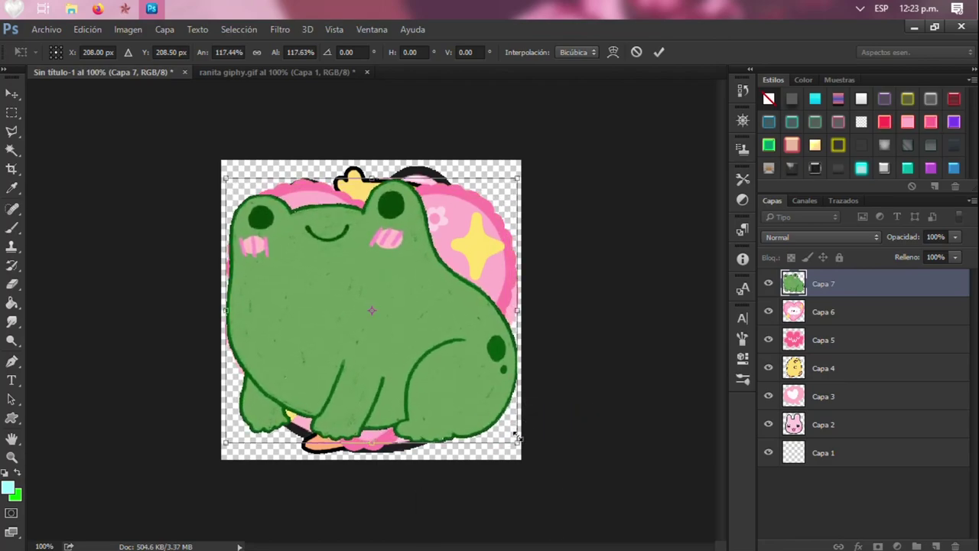
pyautogui.press('Return')
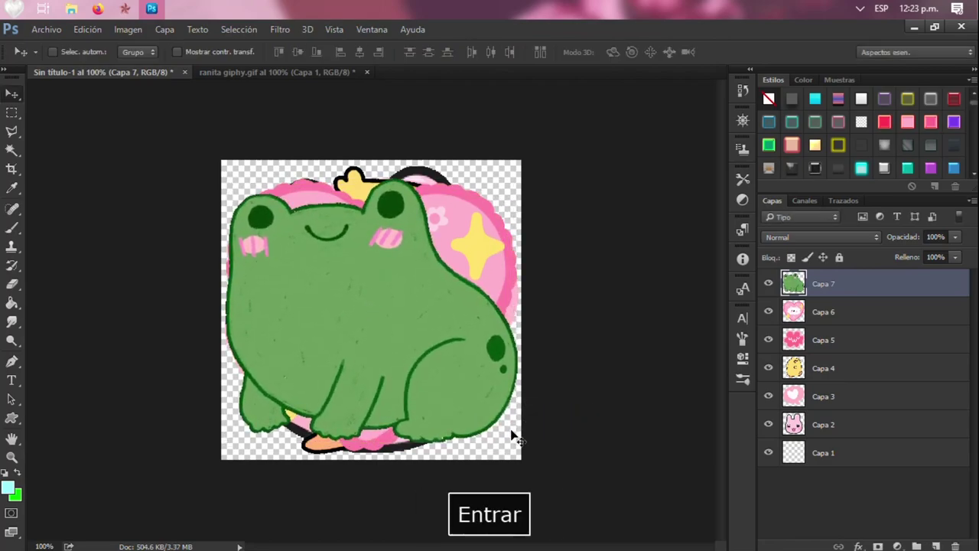
# Browse the GIF images in the Escritorio folder for more pictures to add as layers.
pyautogui.click(70, 8)
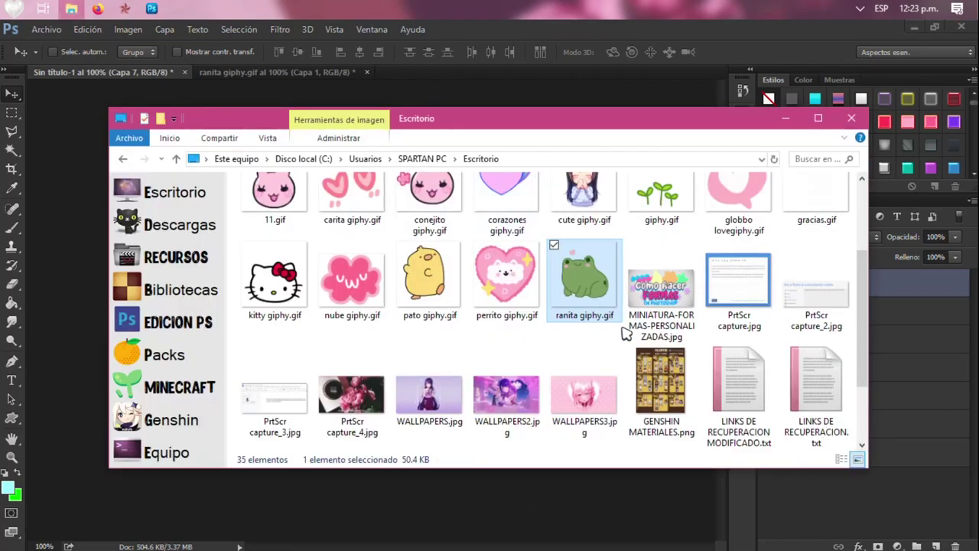
pyautogui.scroll(3, 625, 332)
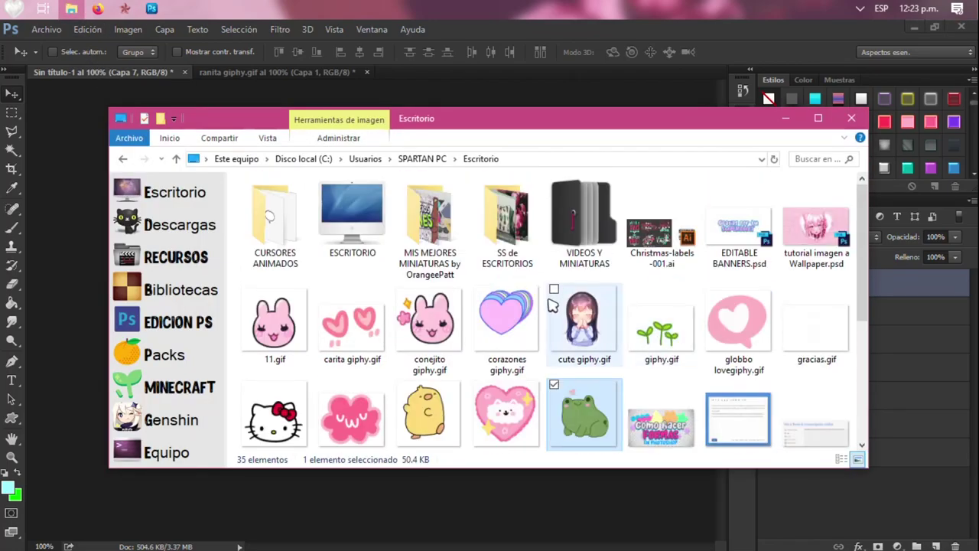
pyautogui.scroll(-3, 556, 307)
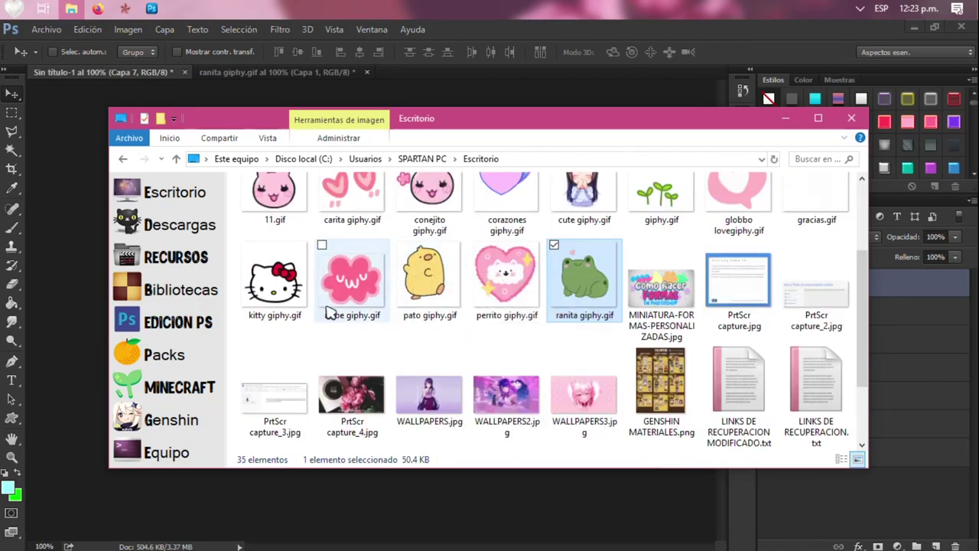
pyautogui.scroll(-3, 329, 309)
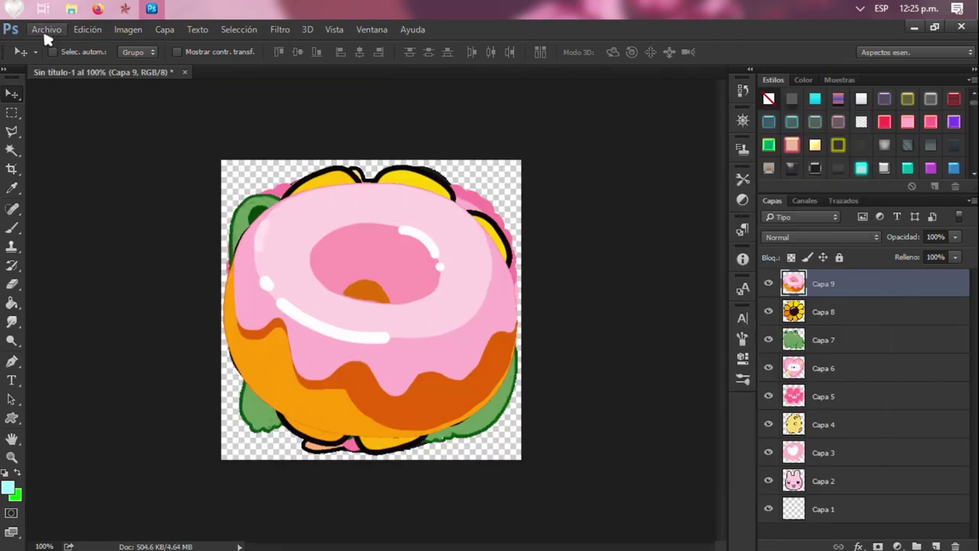
# Start exporting the layers of Sin título-1 to separate files, with the desktop as the destination folder.
pyautogui.click(46, 31)
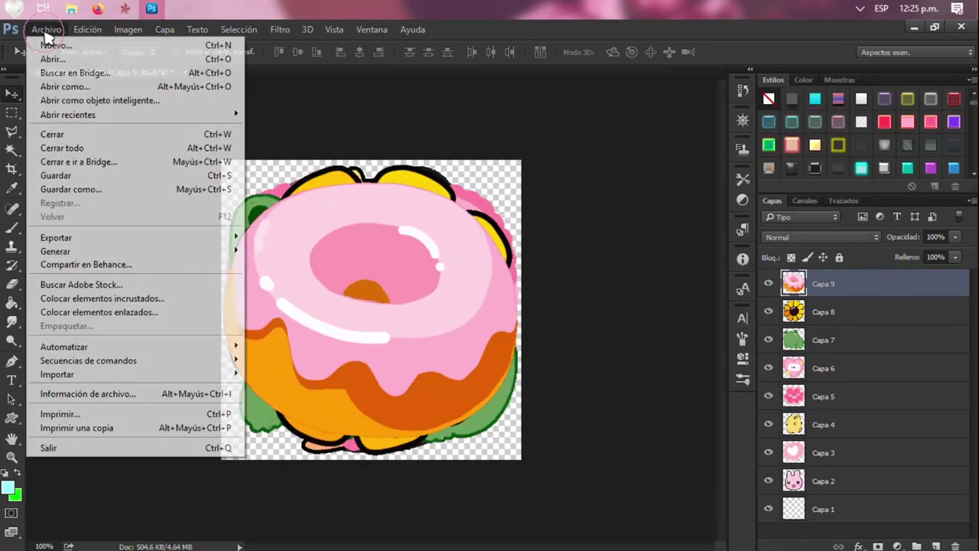
pyautogui.moveTo(168, 237)
pyautogui.click(384, 312)
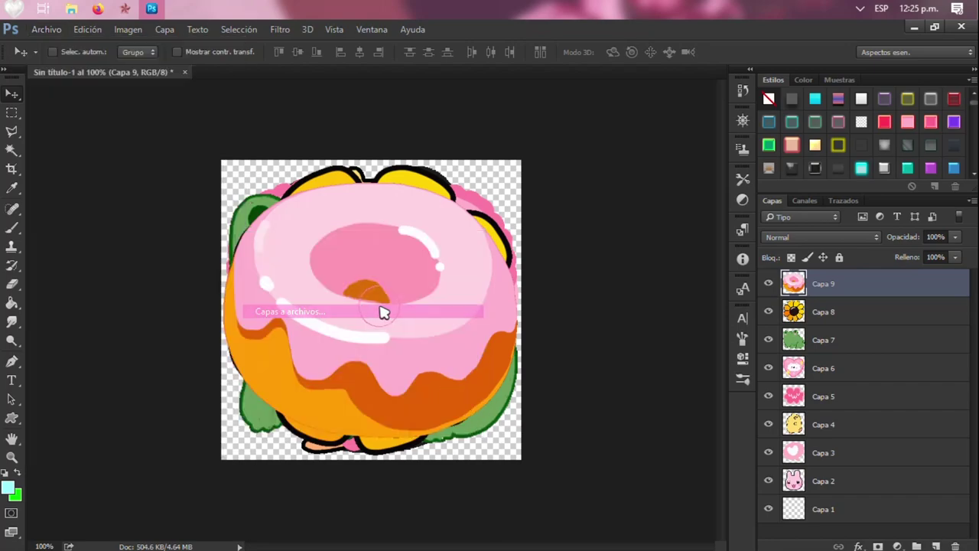
pyautogui.click(468, 158)
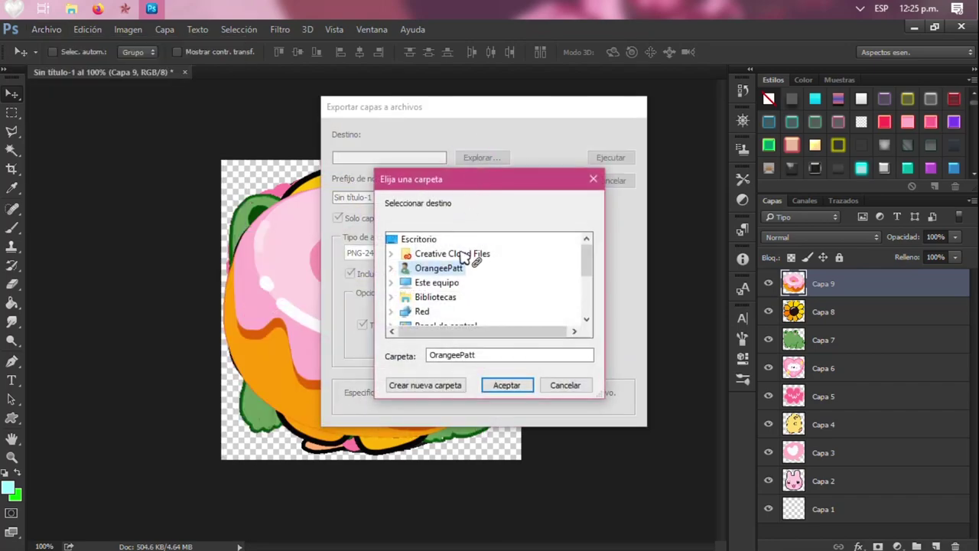
pyautogui.click(419, 239)
pyautogui.click(506, 385)
# Set the export's file name prefix to iconos, enable layer trimming and run the PNG-24 export.
pyautogui.doubleClick(399, 197)
pyautogui.press('BackSpace')
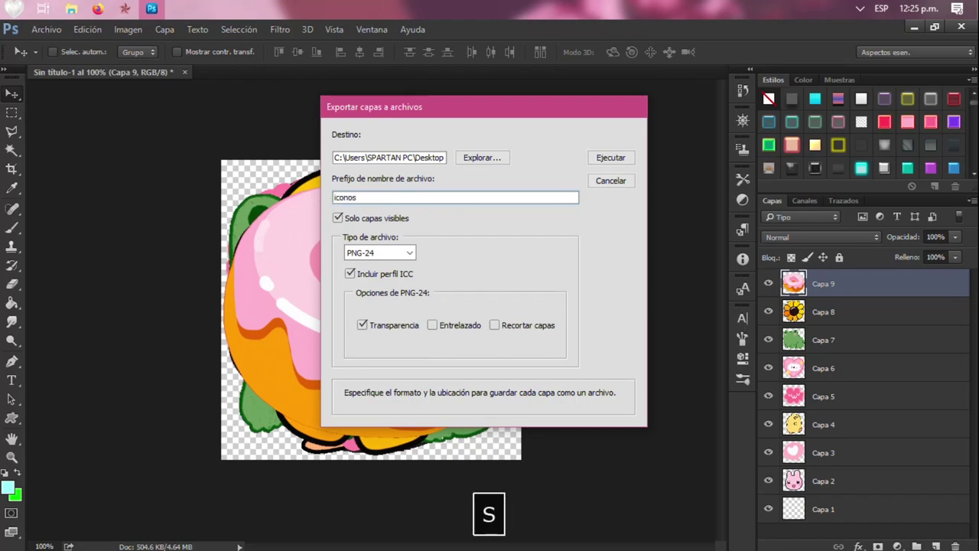
pyautogui.click(496, 325)
pyautogui.click(610, 157)
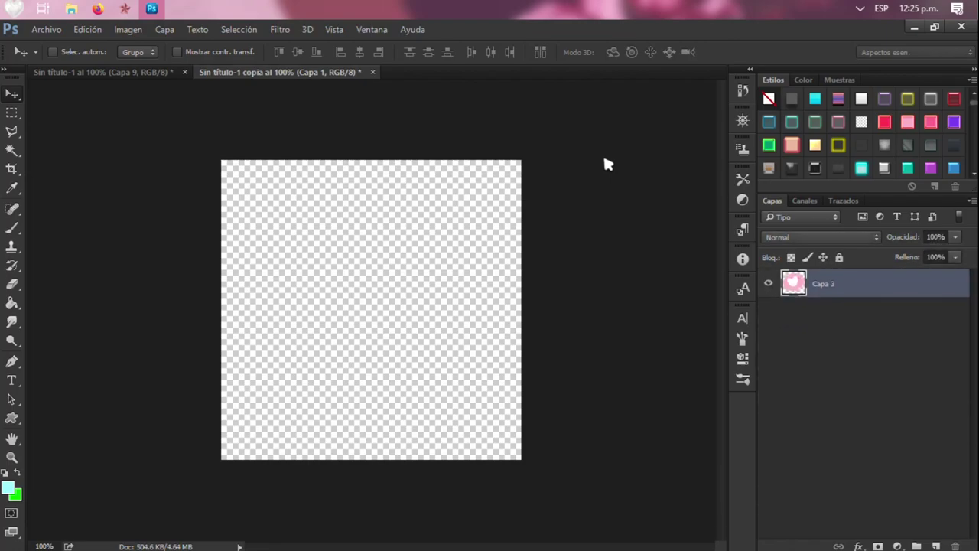
# Paste the exported PNG files into the ICONOS NUEVOS folder and batch-rename them ICONS CUTE.
pyautogui.hotkey('ctrl', 'v')
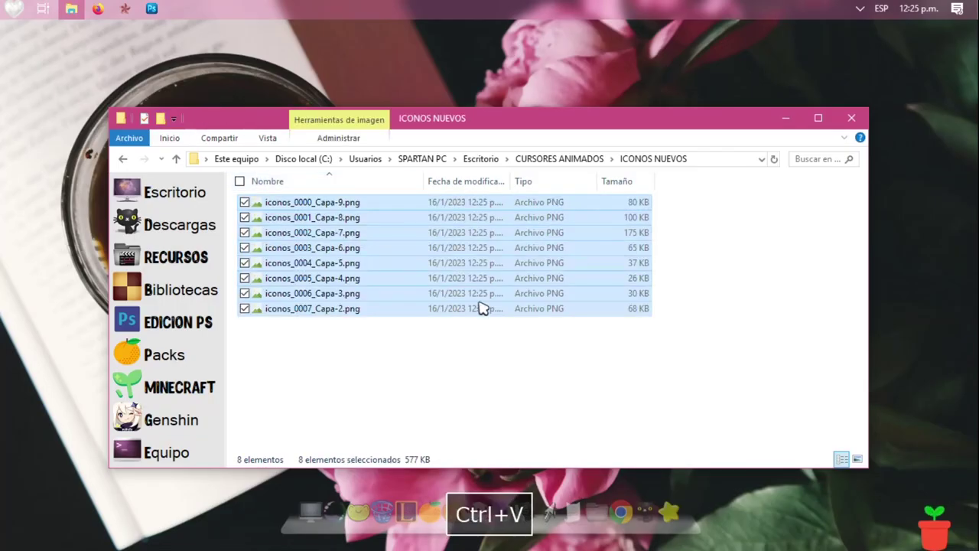
pyautogui.click(856, 458)
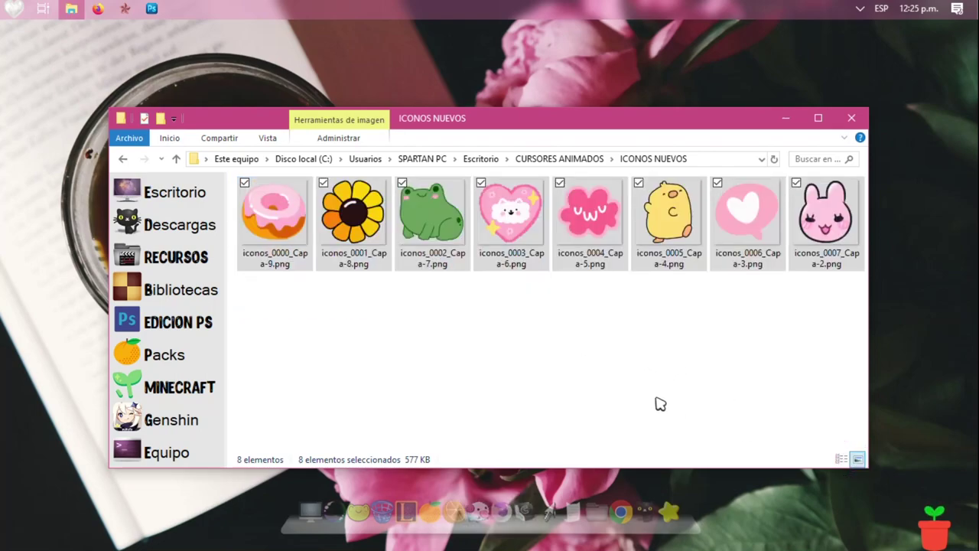
pyautogui.press('F2')
pyautogui.click(289, 313)
pyautogui.hotkey('ctrl', 'e')
pyautogui.press('F2')
pyautogui.write('ICONS CUTE')
pyautogui.press('Return')
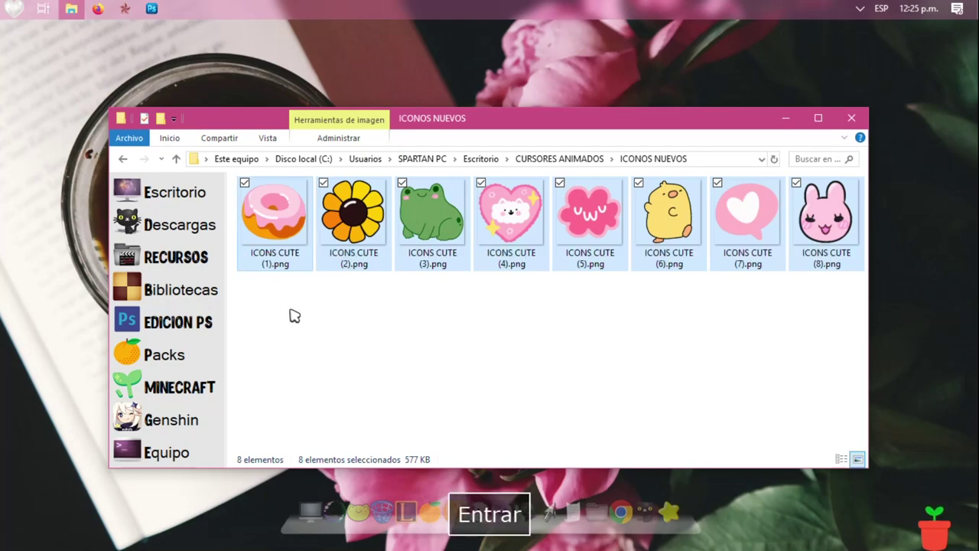
# Convert all the ICONS CUTE PNG files to ICO with the desktop conversion utility, and quit the utility.
pyautogui.moveTo(273, 299); pyautogui.dragTo(817, 222)
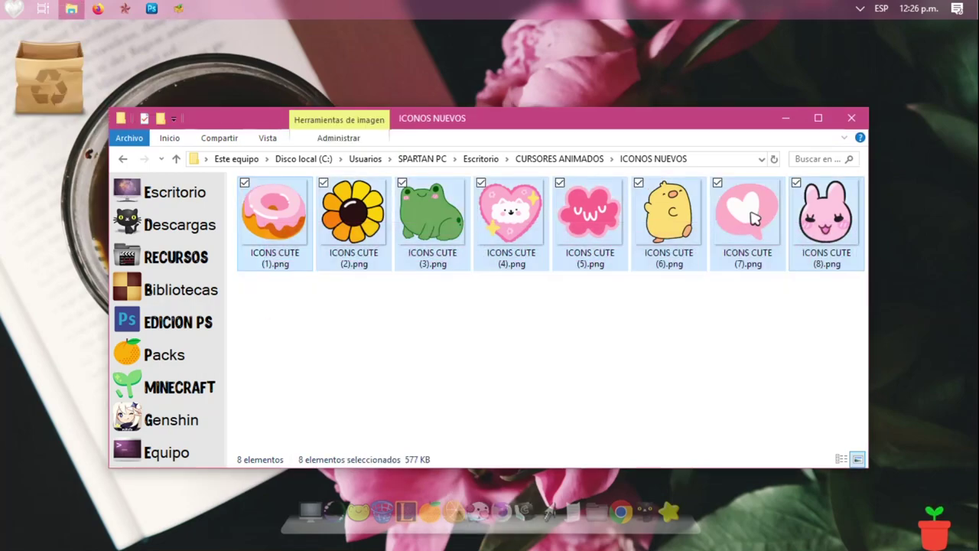
pyautogui.moveTo(28, 70); pyautogui.dragTo(35, 77)
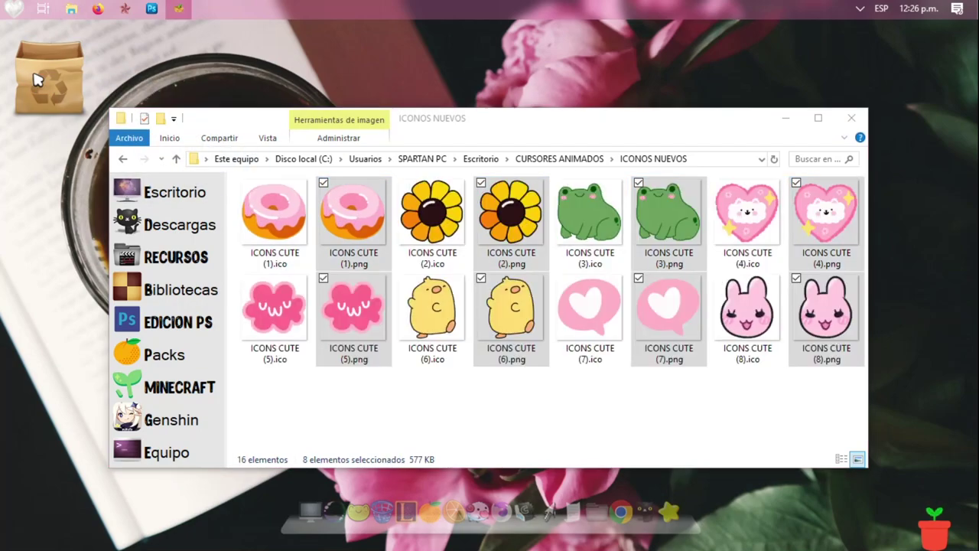
pyautogui.click(587, 337)
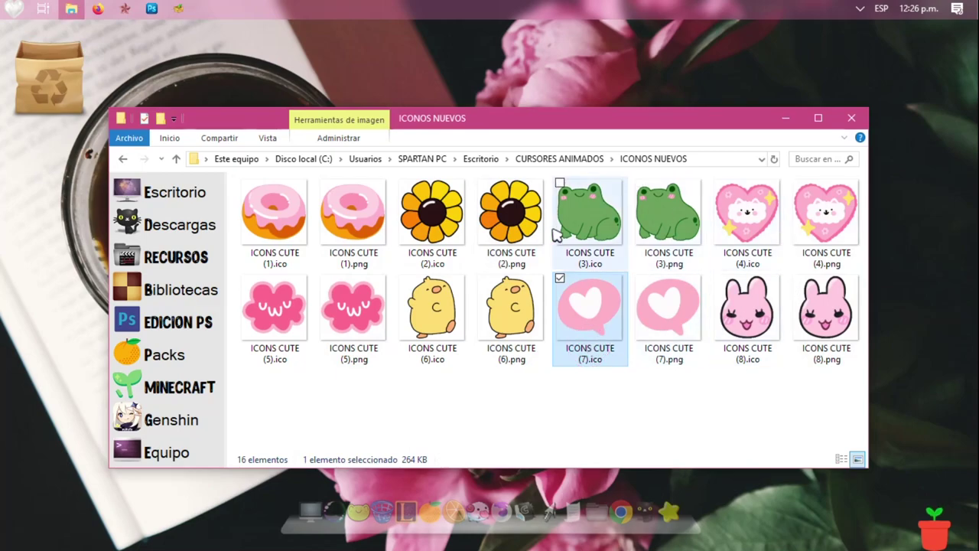
pyautogui.click(361, 399)
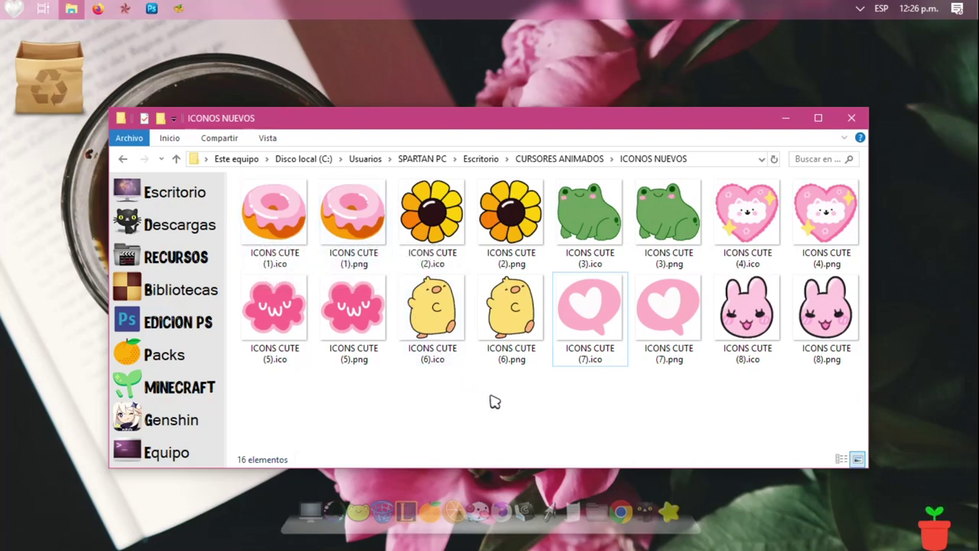
pyautogui.rightClick(69, 103)
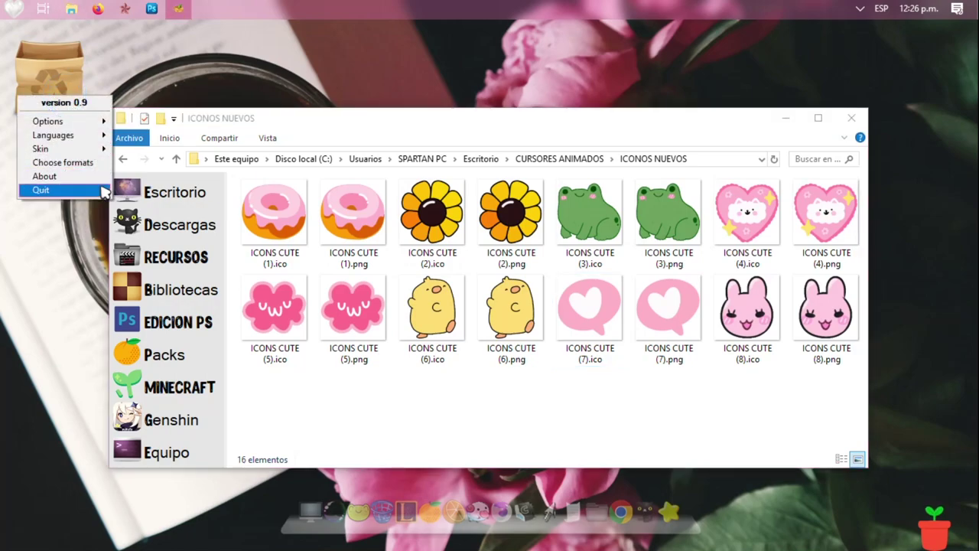
pyautogui.click(46, 193)
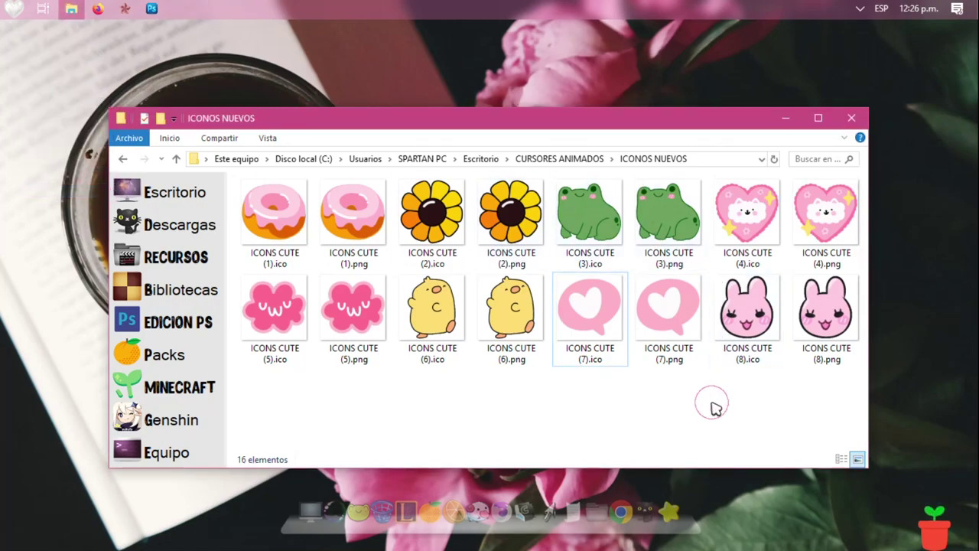
pyautogui.click(852, 121)
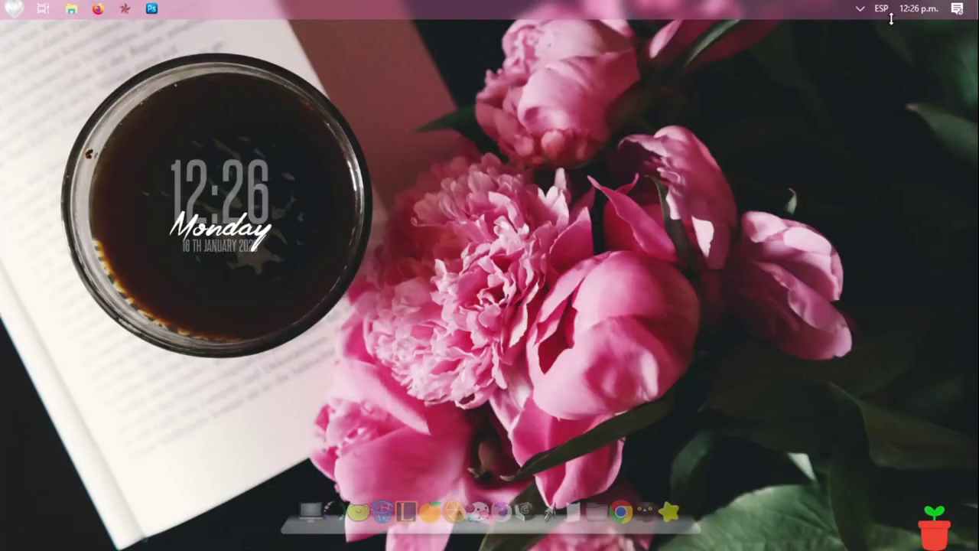
# Show the kawaii window Rainmeter skin on the desktop and open its skin folder.
pyautogui.click(860, 8)
pyautogui.click(858, 63)
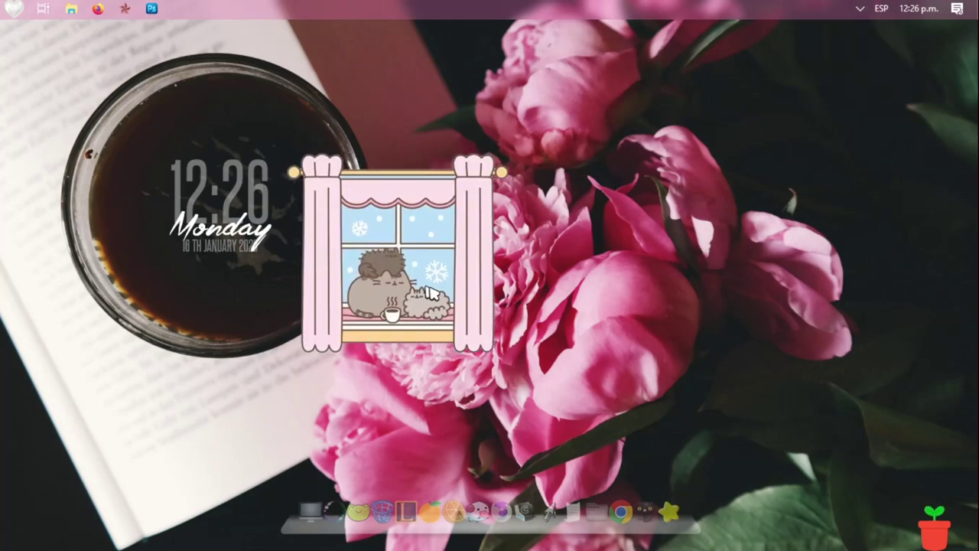
pyautogui.moveTo(482, 304); pyautogui.dragTo(514, 308)
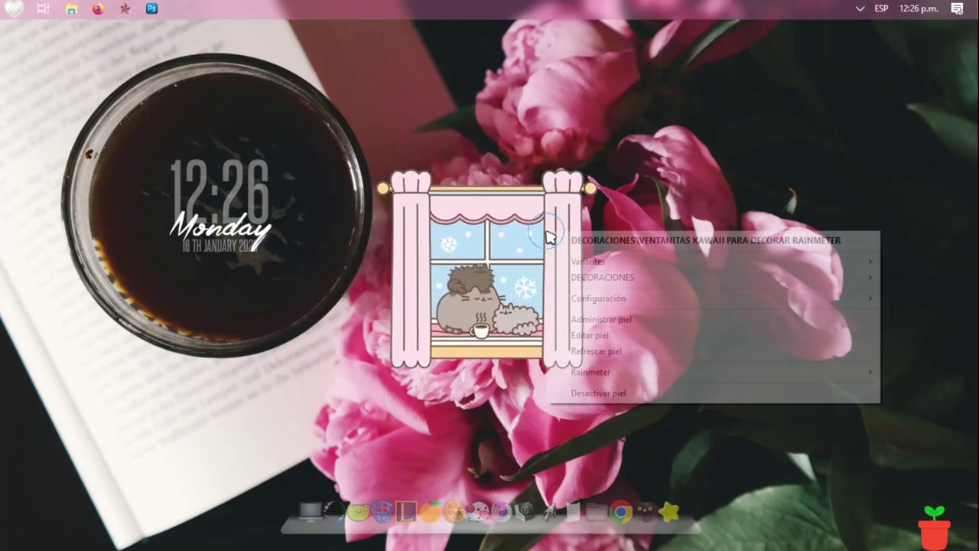
pyautogui.doubleClick(559, 240)
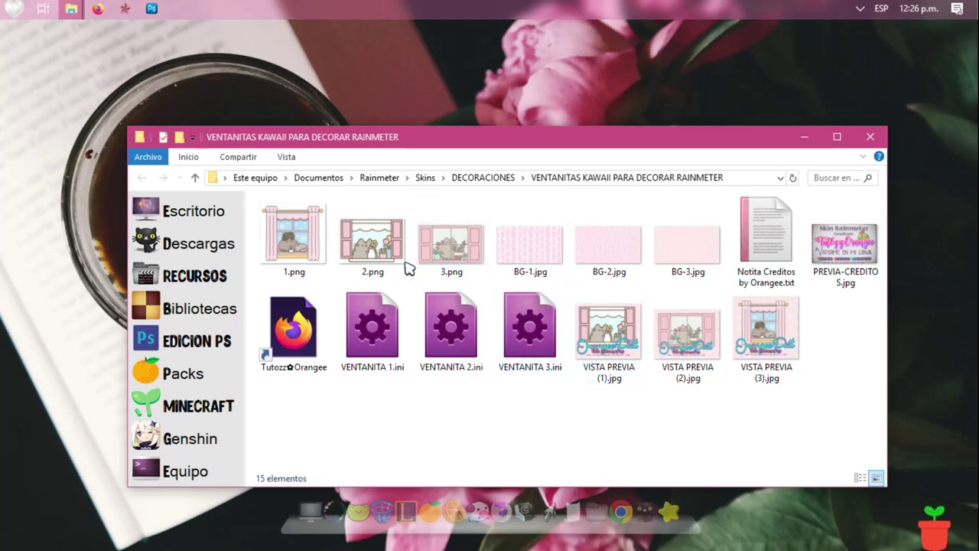
# Preview the skin's paw-print background, 2.png and VISTA PREVIA (3).jpg, and close the folder.
pyautogui.doubleClick(621, 317)
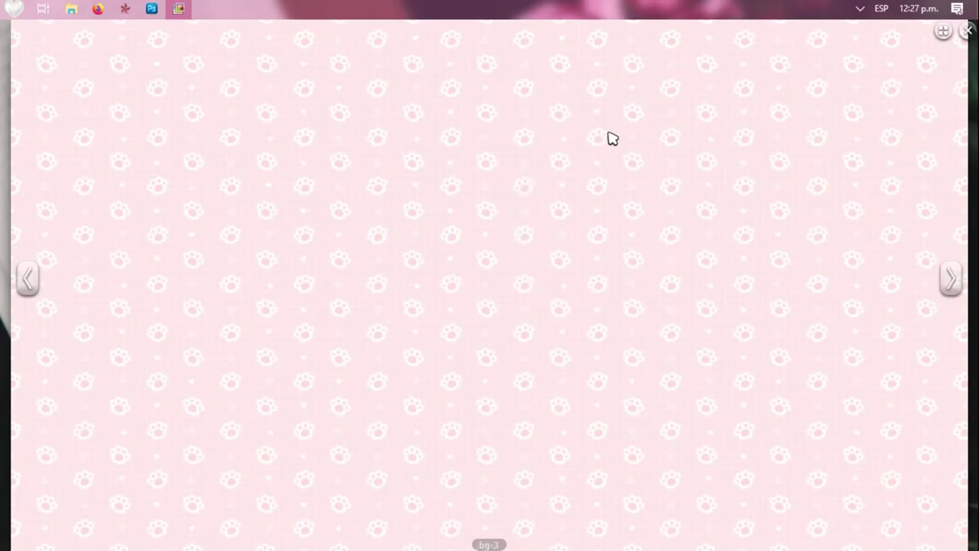
pyautogui.press('Escape')
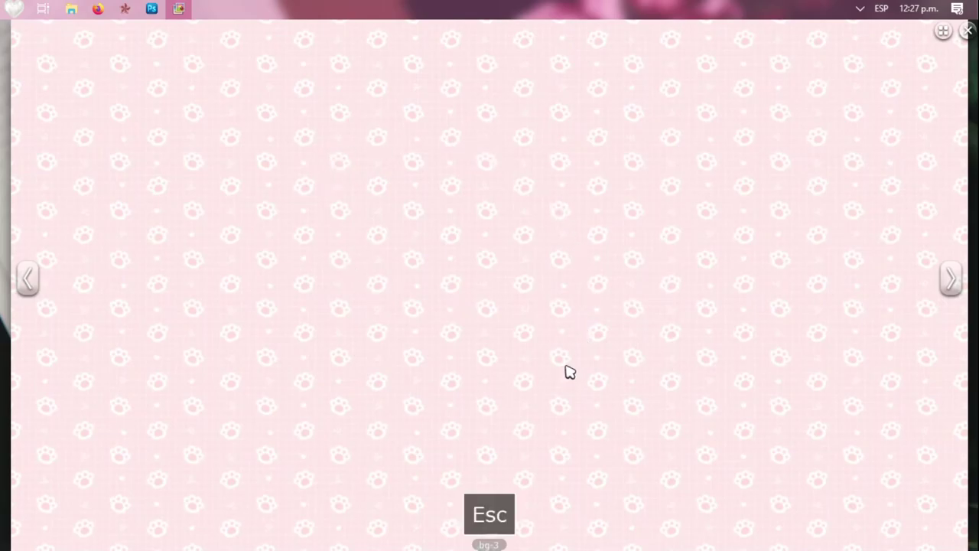
pyautogui.doubleClick(371, 237)
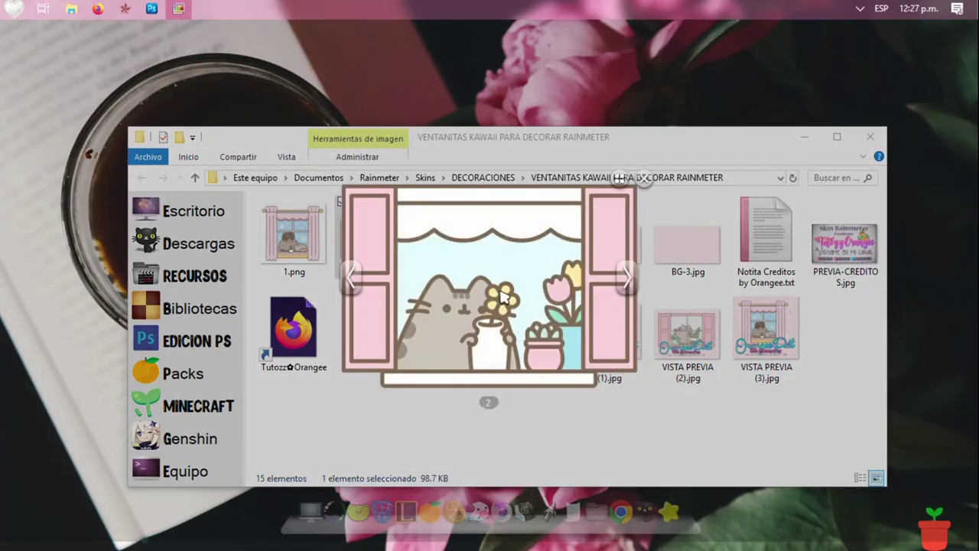
pyautogui.press('Escape')
pyautogui.doubleClick(752, 372)
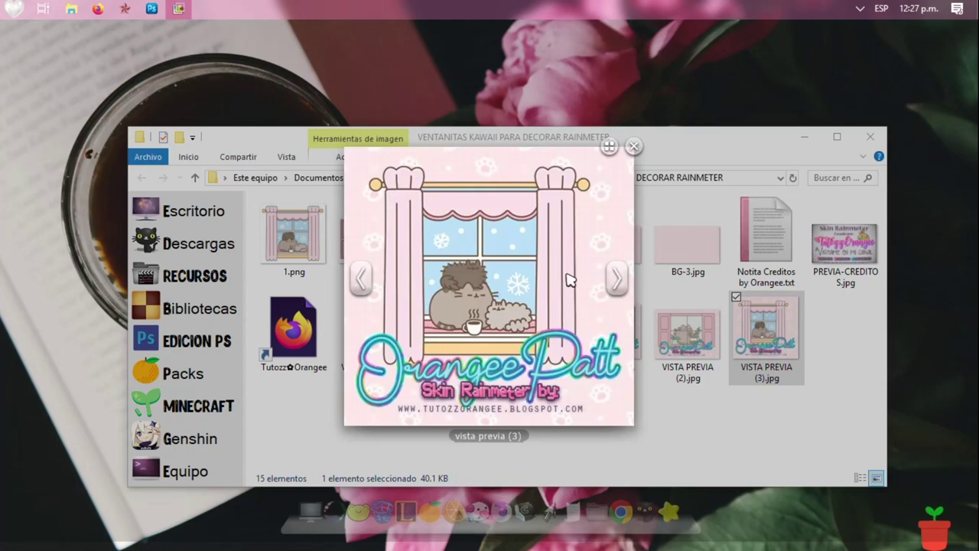
pyautogui.press('Escape')
pyautogui.click(870, 136)
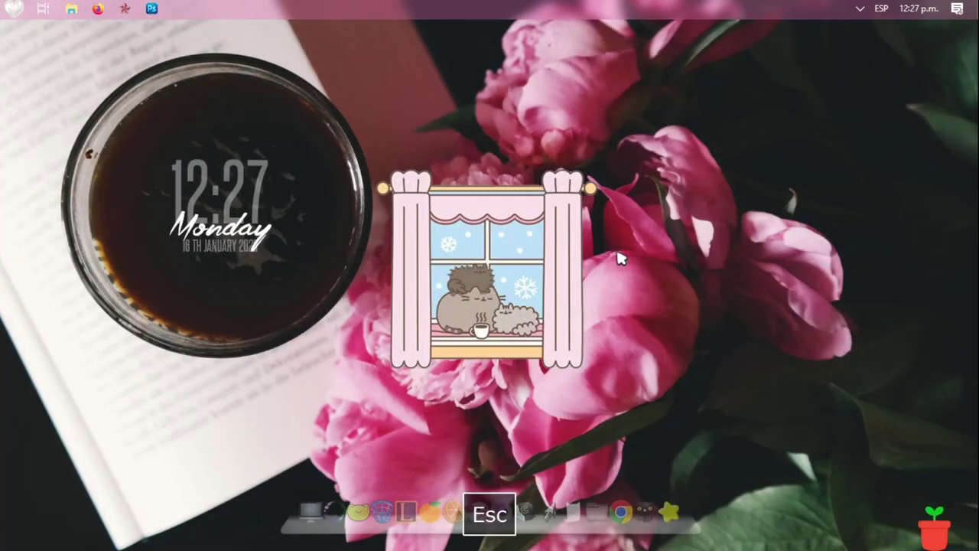
# Shift the kawaii window skin slightly on the desktop and deactivate it in Rainmeter.
pyautogui.rightClick(557, 255)
pyautogui.click(484, 252)
pyautogui.moveTo(483, 252); pyautogui.dragTo(469, 291)
pyautogui.rightClick(454, 272)
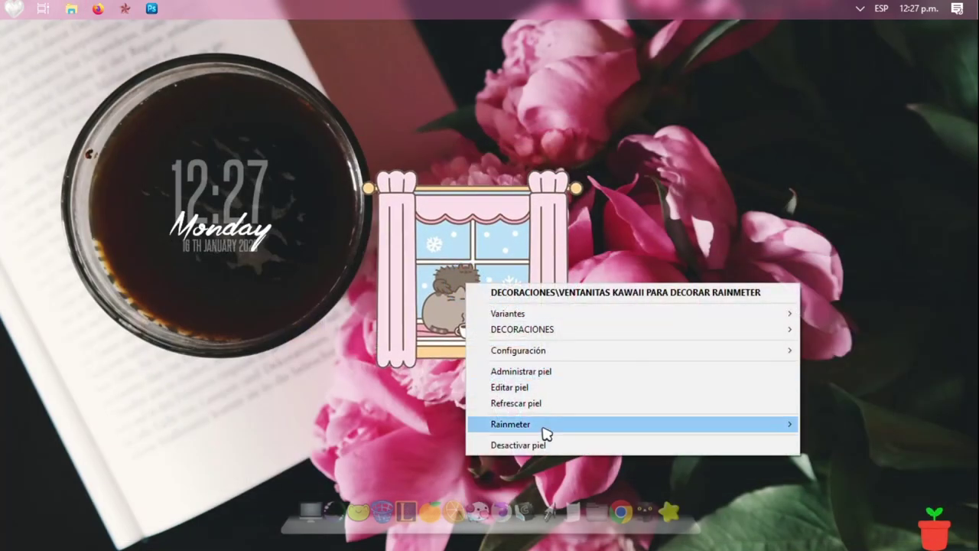
pyautogui.click(553, 446)
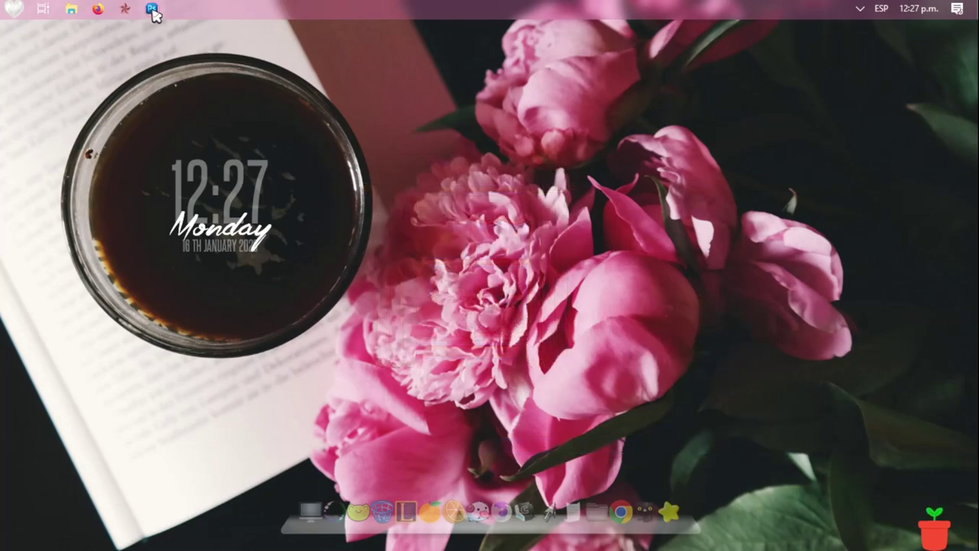
# Close the Sin título-1 icon document in Photoshop without saving, and minimise Photoshop and the Escritorio folder window.
pyautogui.click(152, 10)
pyautogui.click(184, 72)
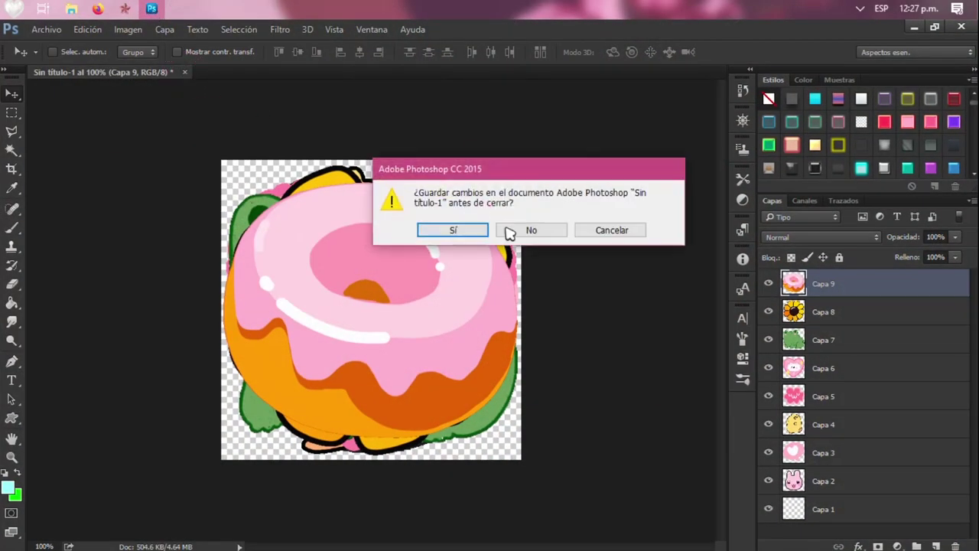
pyautogui.click(527, 227)
pyautogui.click(152, 10)
pyautogui.click(71, 11)
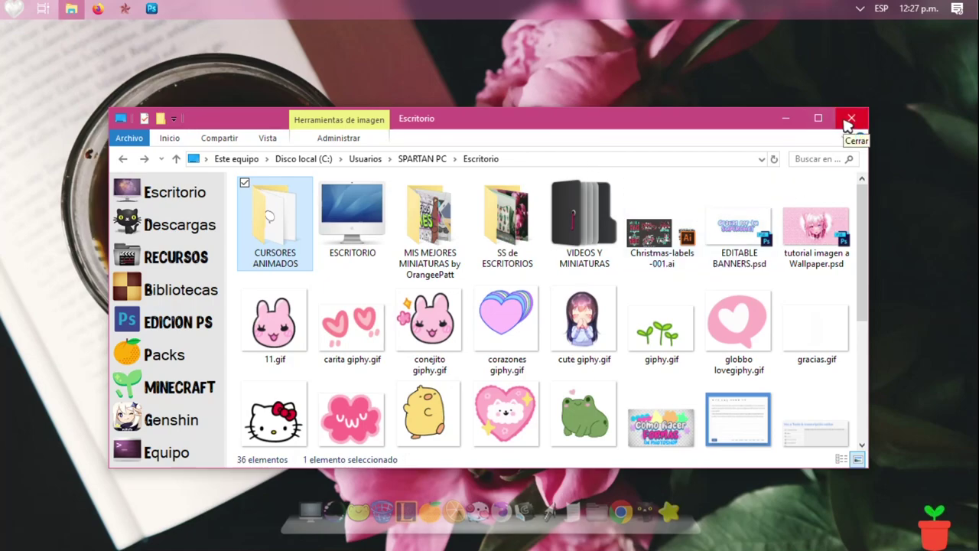
pyautogui.click(786, 118)
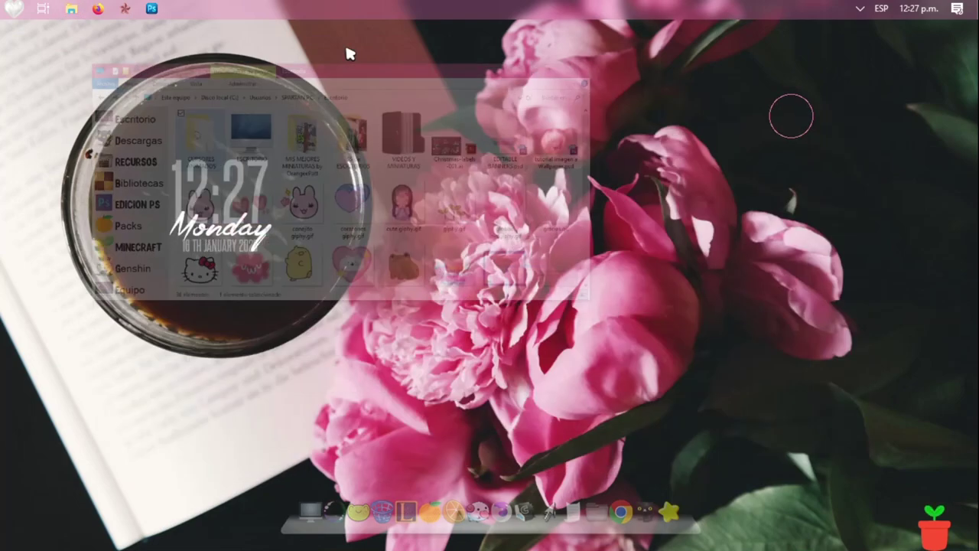
# Create a new Photoshop document from the 1920 px x 1080 px preset and unlock its background layer.
pyautogui.click(150, 9)
pyautogui.click(52, 29)
pyautogui.click(69, 45)
pyautogui.click(438, 174)
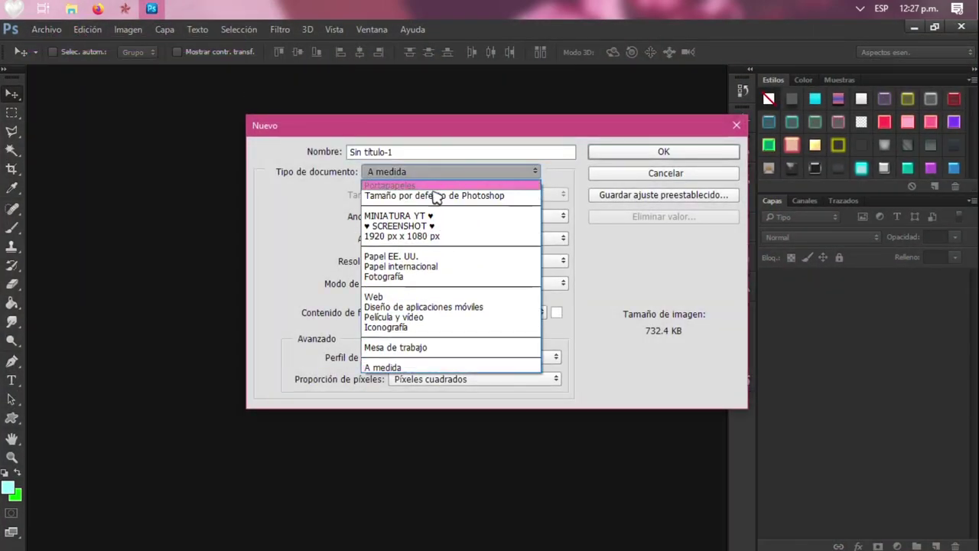
pyautogui.click(420, 237)
pyautogui.click(617, 152)
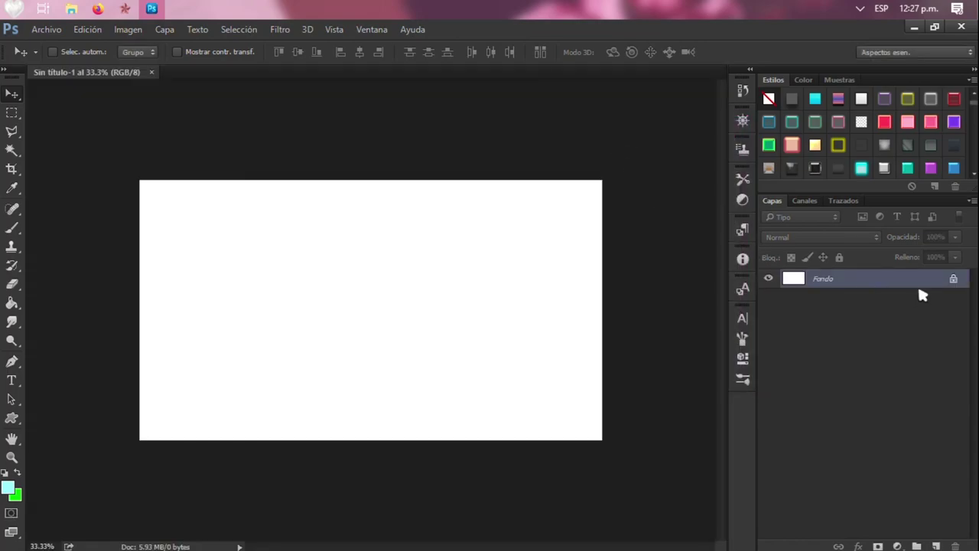
pyautogui.click(954, 280)
pyautogui.scroll(2, 362, 319)
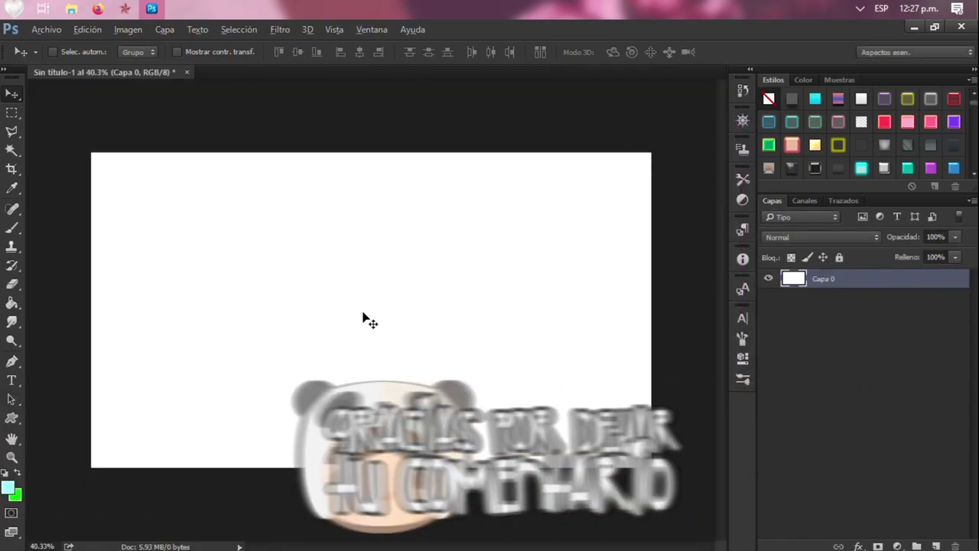
# Switch to Firefox and look through the open GIPHY pages for kawaii anime, Dance Love and Muchas Gracias stickers.
pyautogui.scroll(1, 364, 316)
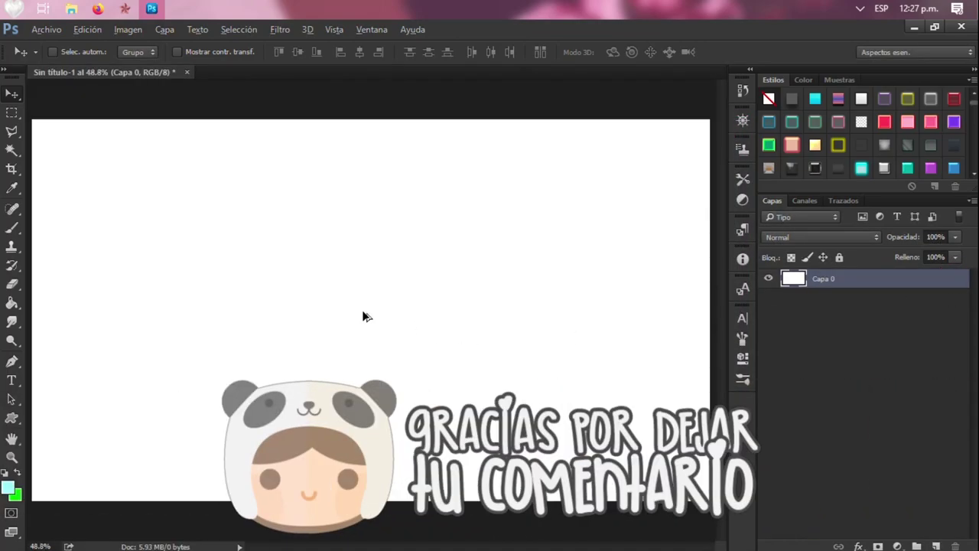
pyautogui.click(98, 8)
pyautogui.click(459, 37)
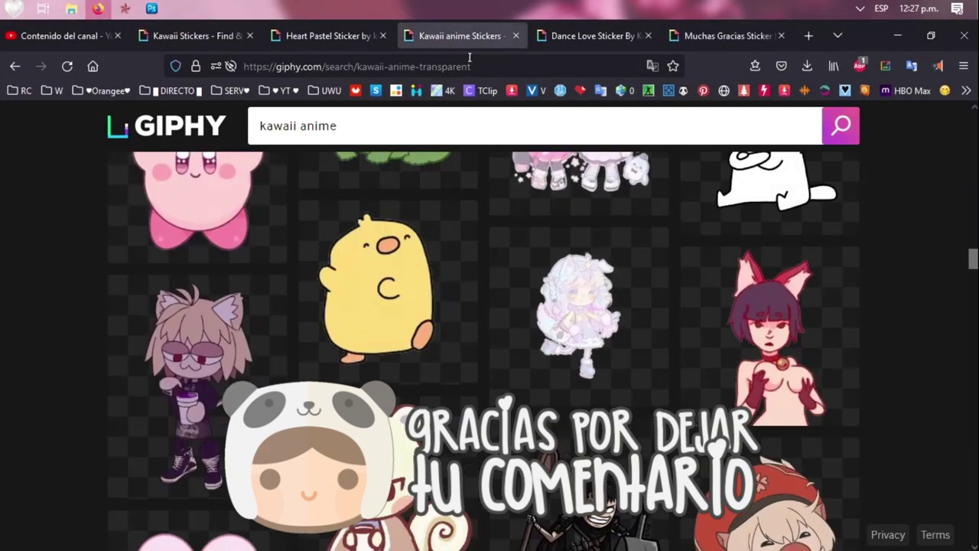
pyautogui.click(542, 36)
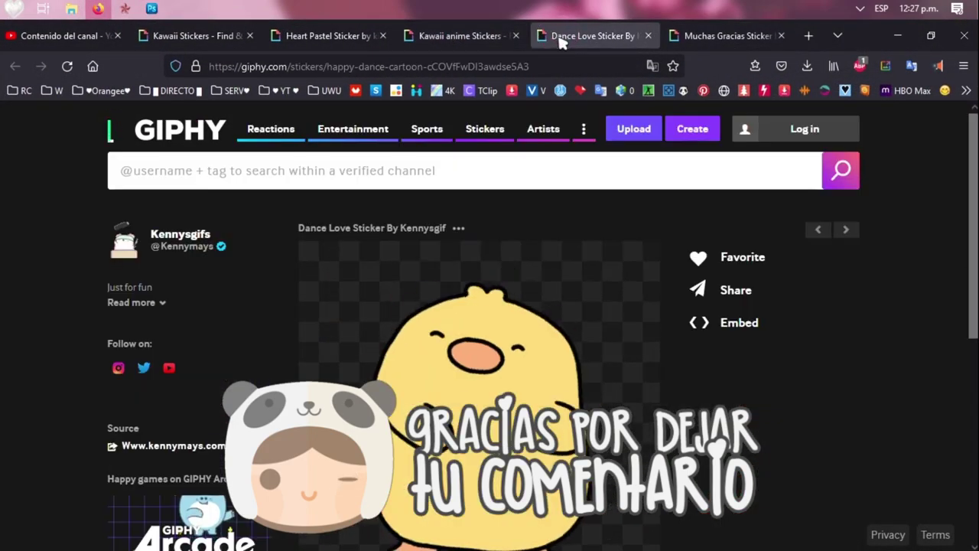
pyautogui.click(677, 39)
pyautogui.click(443, 39)
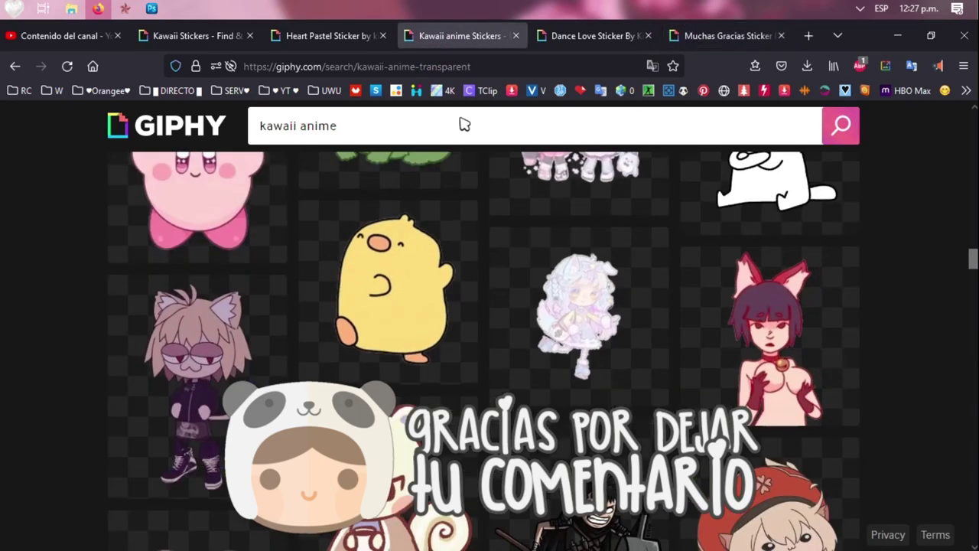
# Browse the related stickers of the Heart Pastel page and the Kawaii search results for cute characters.
pyautogui.click(328, 37)
pyautogui.scroll(-5, 436, 258)
pyautogui.scroll(-10, 437, 258)
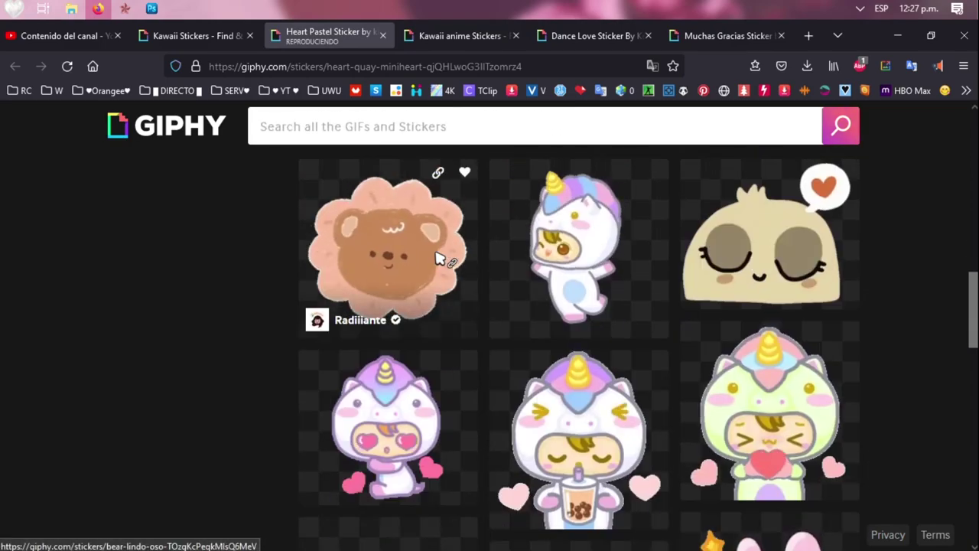
pyautogui.scroll(-3, 437, 257)
pyautogui.scroll(-2, 436, 258)
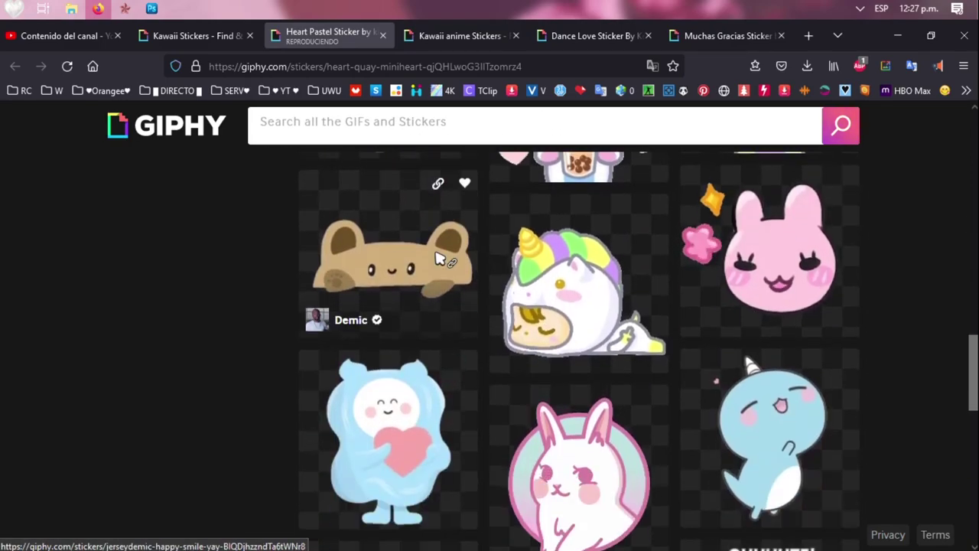
pyautogui.scroll(-3, 439, 258)
pyautogui.scroll(3, 441, 258)
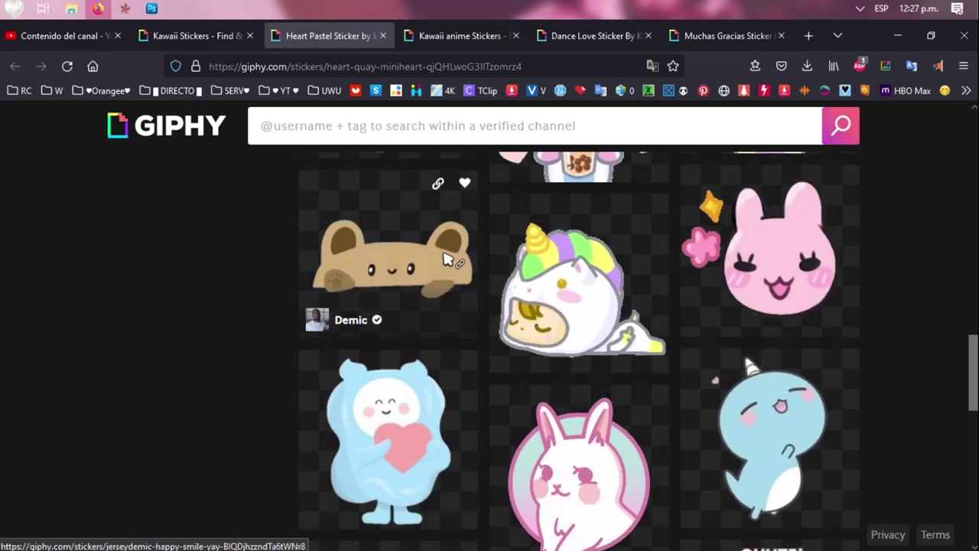
pyautogui.click(192, 36)
pyautogui.scroll(-4, 433, 299)
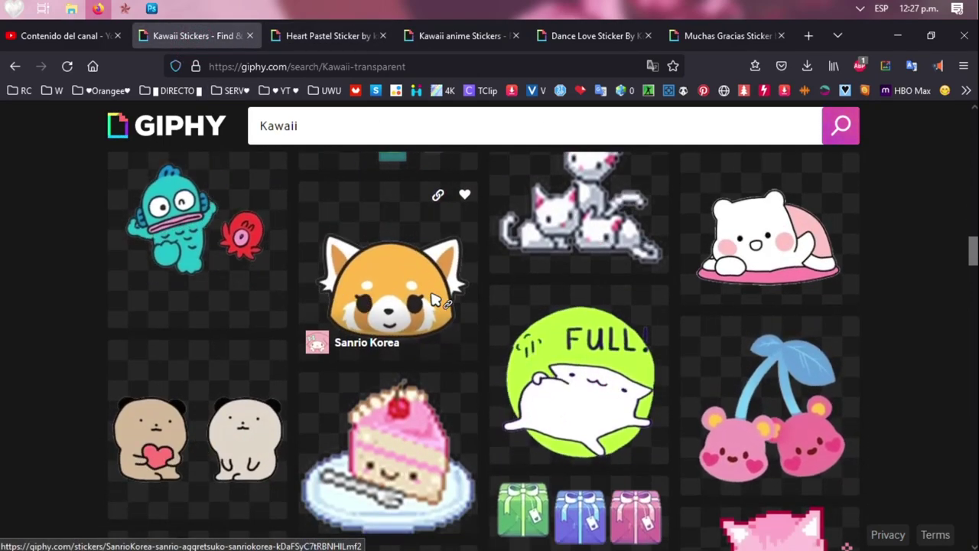
pyautogui.scroll(-3, 432, 295)
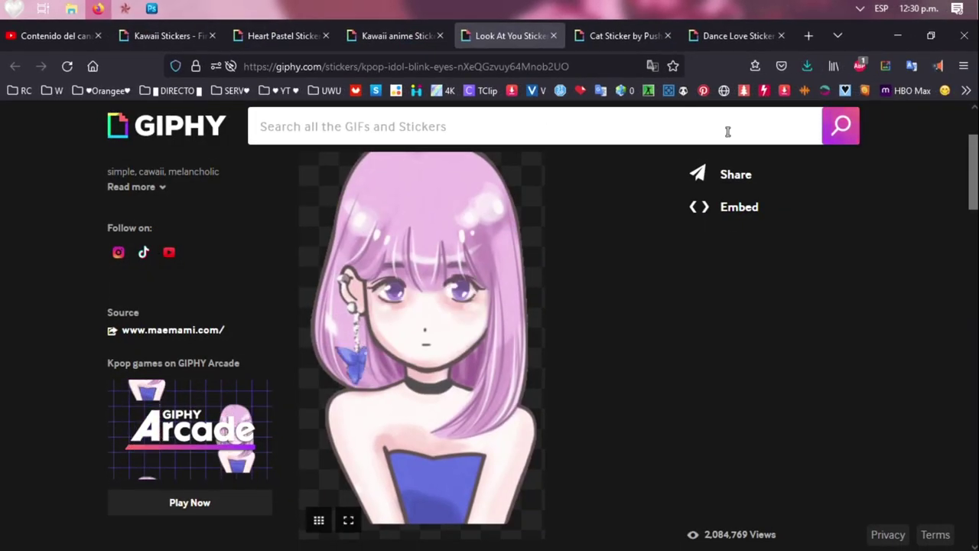
# Return from the browser to Photoshop and open ANIME CUTEgiphy.gif from the Escritorio folder as its own document.
pyautogui.click(897, 36)
pyautogui.press('space')
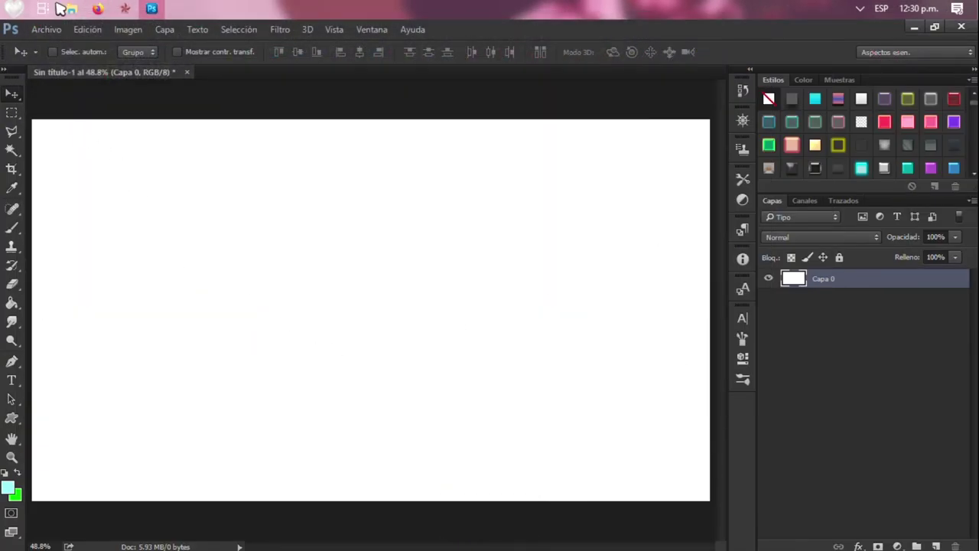
pyautogui.click(68, 9)
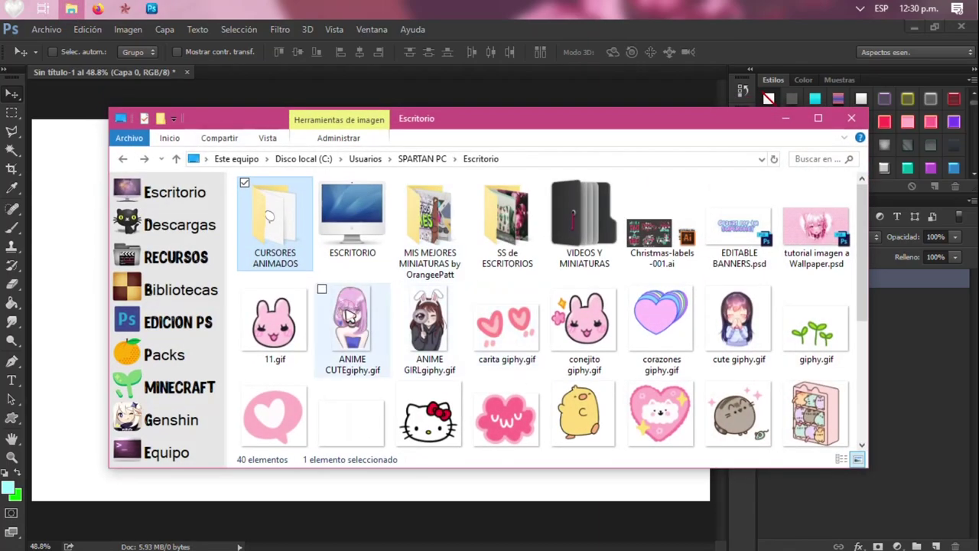
pyautogui.click(337, 325)
pyautogui.moveTo(331, 329); pyautogui.dragTo(274, 70)
pyautogui.press('space')
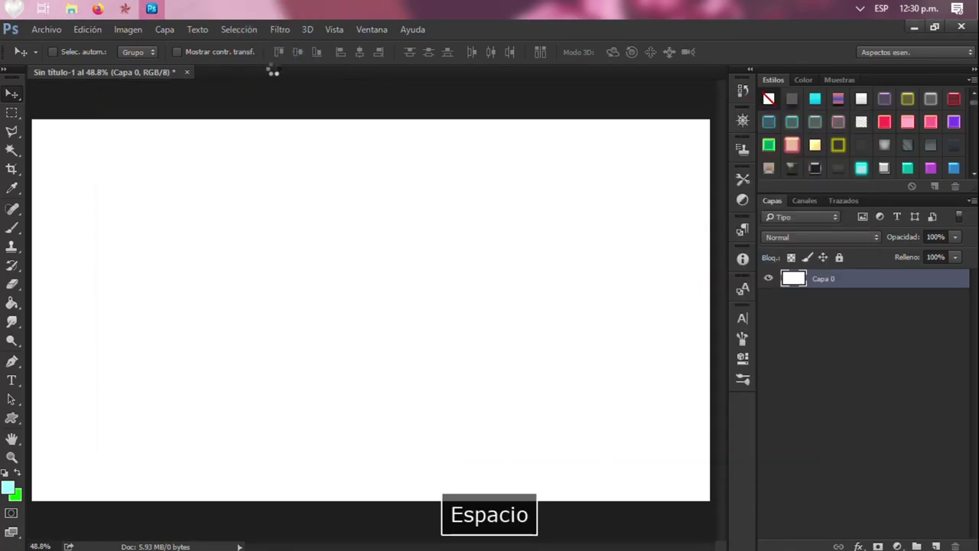
pyautogui.click(587, 282)
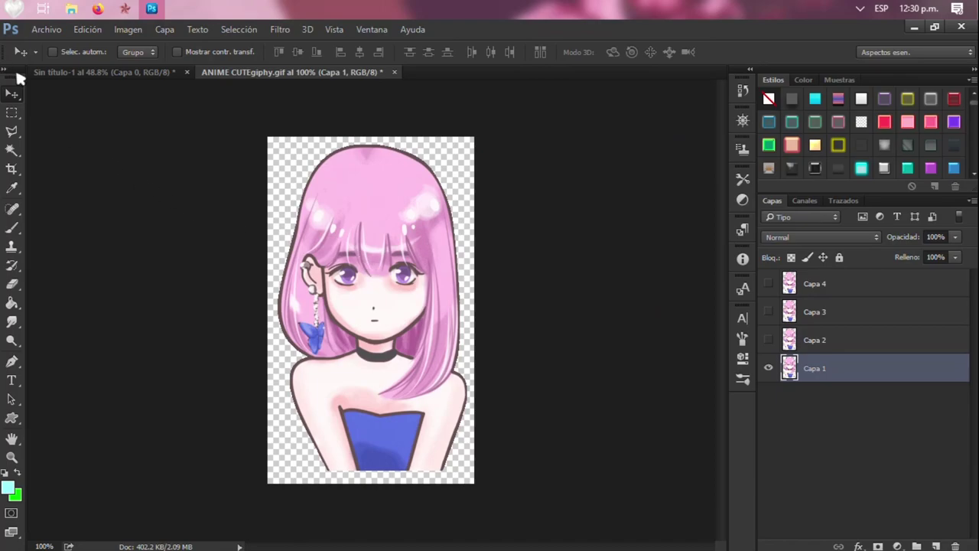
# Try the yellow outlined glow style on Capa 1, clear it, and toggle the other frame layers' visibility to compare them.
pyautogui.click(839, 146)
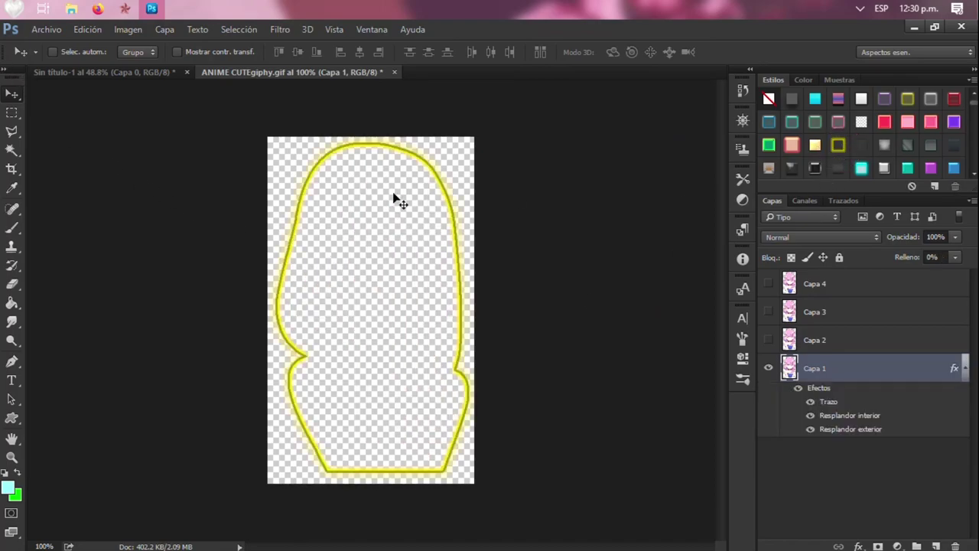
pyautogui.click(768, 99)
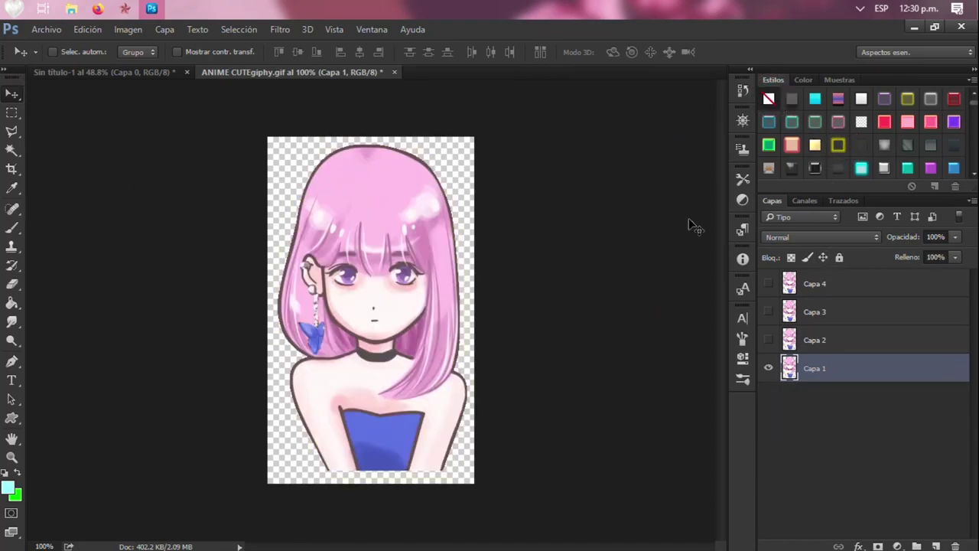
pyautogui.click(769, 340)
pyautogui.click(768, 312)
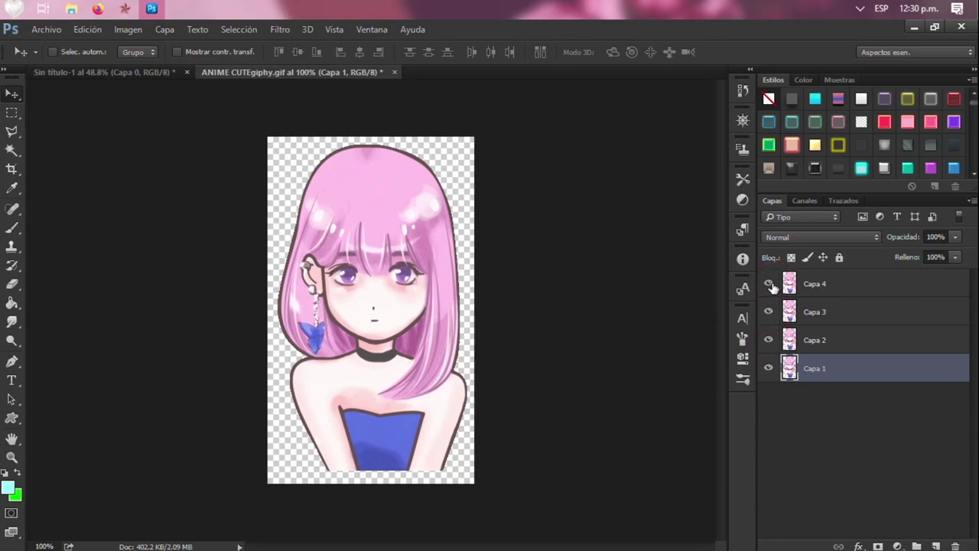
pyautogui.click(768, 311)
pyautogui.click(769, 340)
# Copy the girl in Capa 1 into the Sin título-1 document and enlarge her around the canvas centre.
pyautogui.moveTo(420, 257); pyautogui.dragTo(413, 290)
pyautogui.hotkey('ctrl', 't')
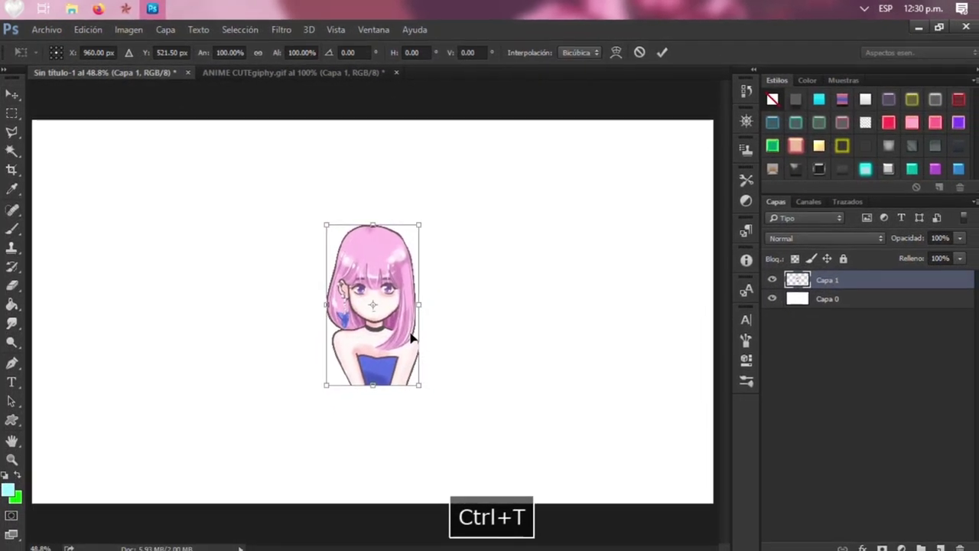
pyautogui.moveTo(419, 384); pyautogui.dragTo(447, 398)
pyautogui.press('Return')
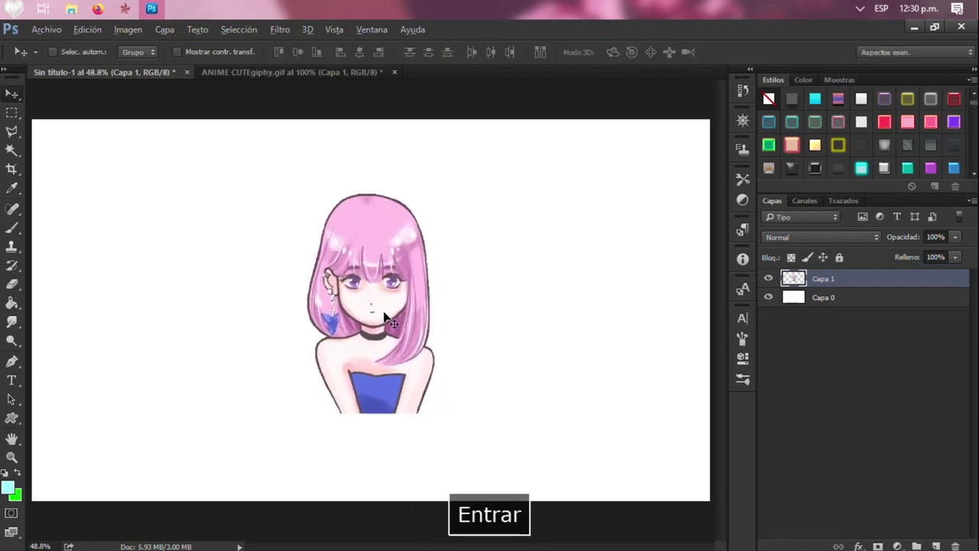
# Compare the girl's image quality up close before and after the enlargement by undoing and redoing it.
pyautogui.scroll(5, 386, 318)
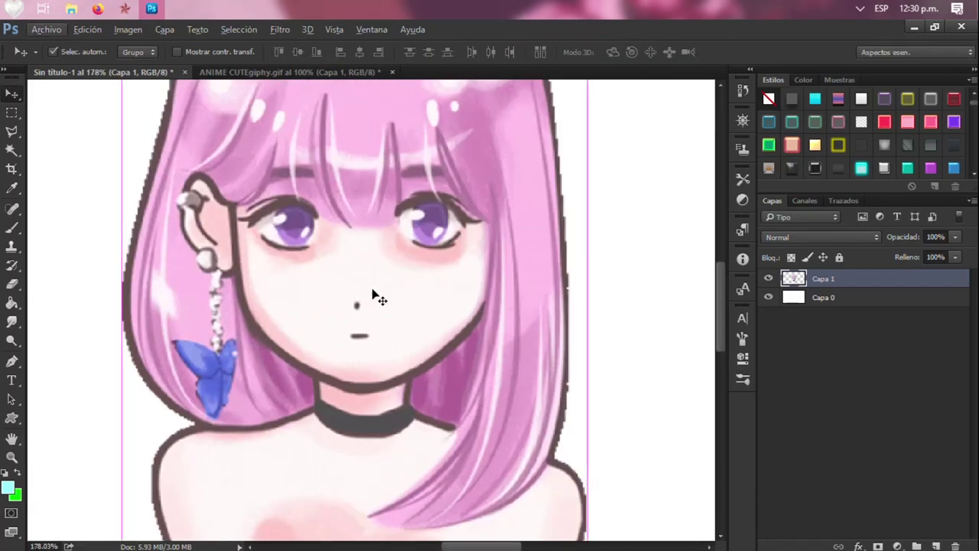
pyautogui.hotkey('ctrl', 'z')
pyautogui.hotkey('ctrl', 'z')
pyautogui.scroll(-4, 374, 295)
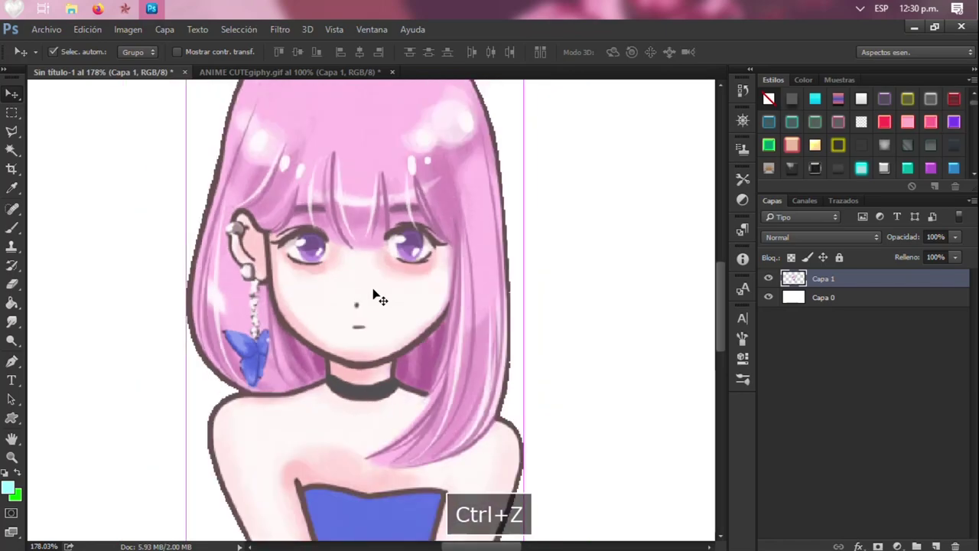
pyautogui.scroll(2, 408, 286)
pyautogui.hotkey('ctrl', 'z')
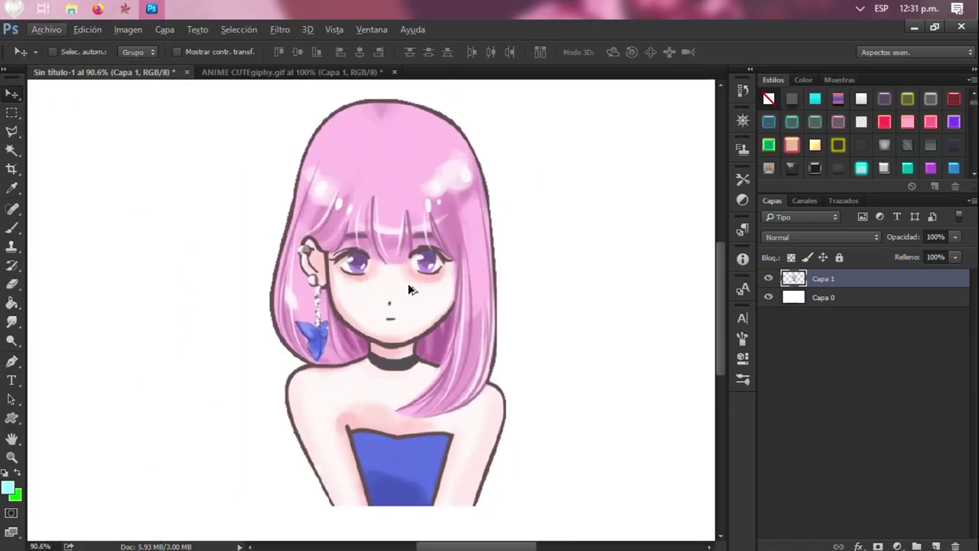
# Duplicate the girl layer and apply Surface Blur to the copy with a radius of 5 pixels and a threshold of 5.
pyautogui.hotkey('ctrl', 'j')
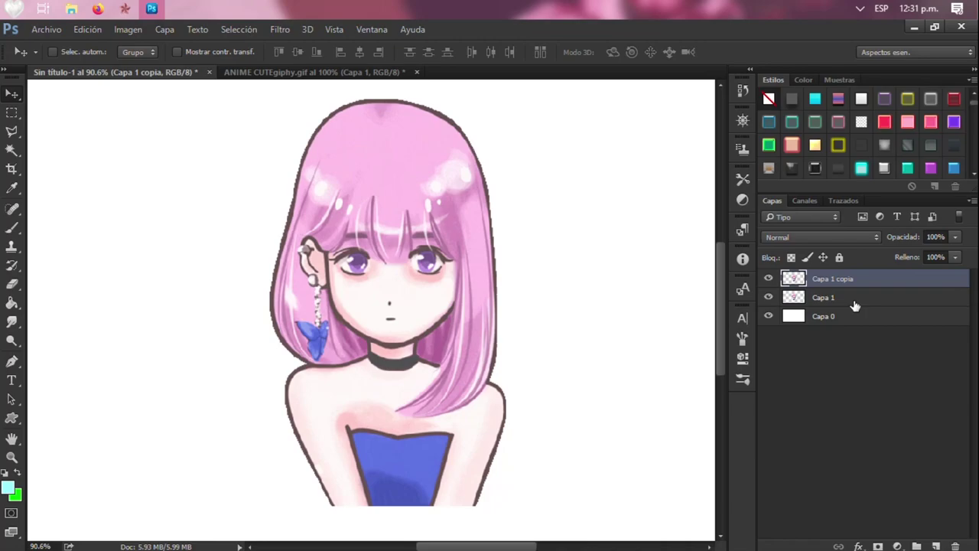
pyautogui.click(280, 29)
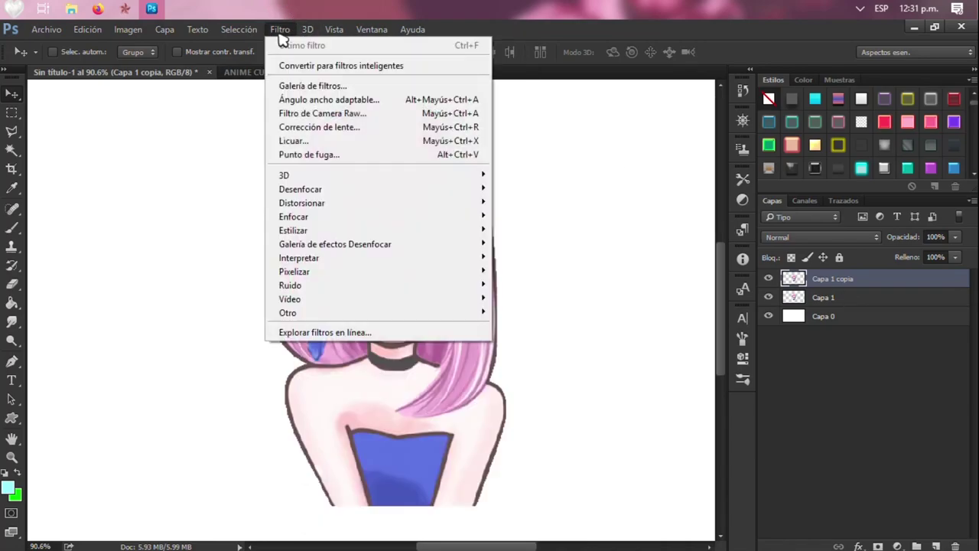
pyautogui.moveTo(449, 196)
pyautogui.click(604, 272)
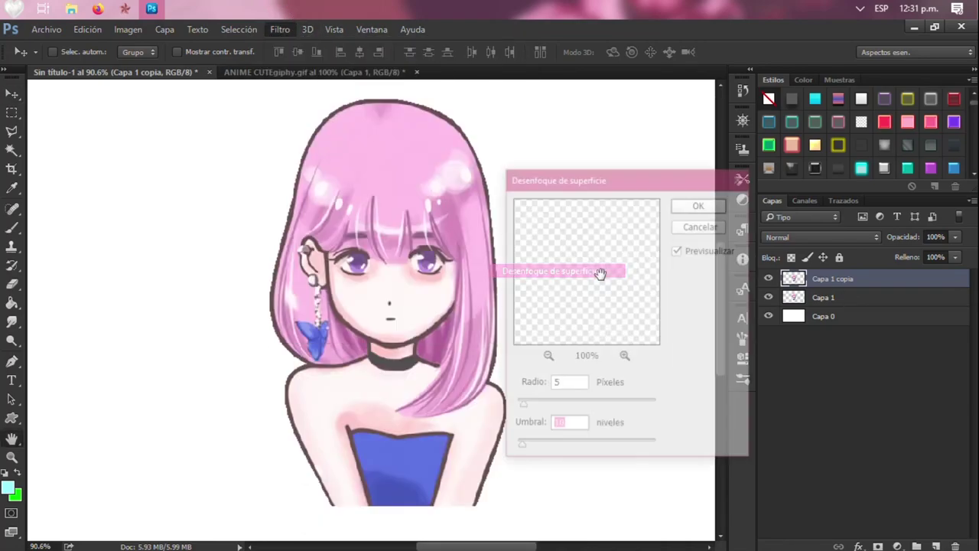
pyautogui.moveTo(597, 270); pyautogui.dragTo(631, 280)
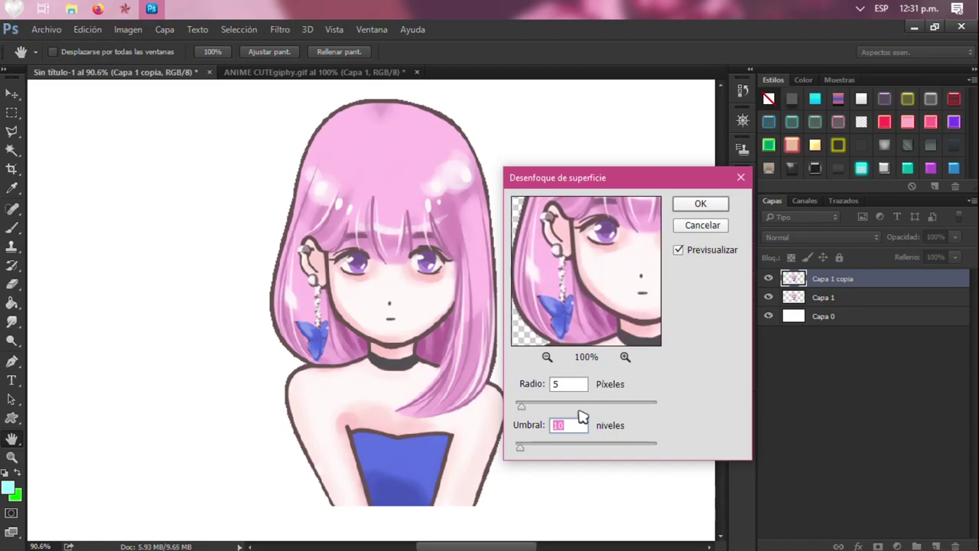
pyautogui.moveTo(582, 253); pyautogui.dragTo(531, 281)
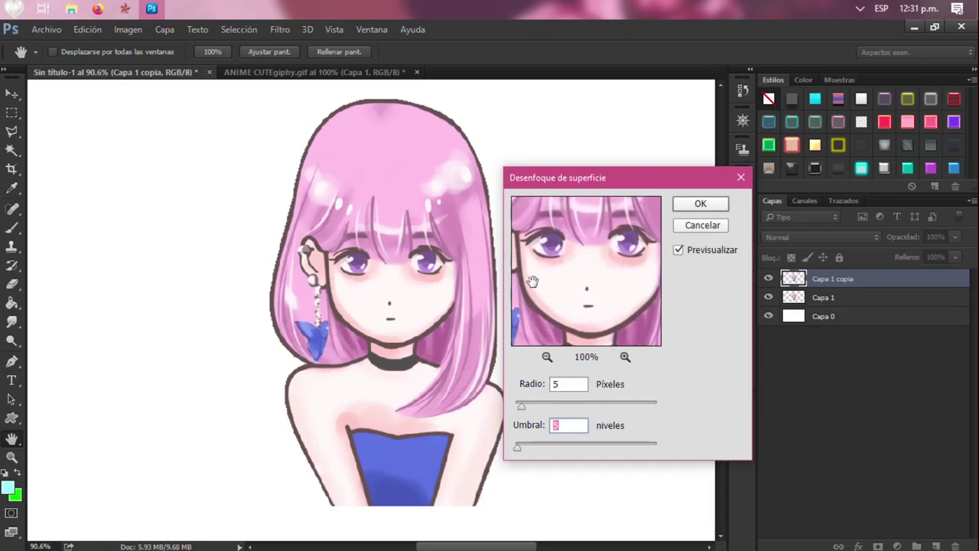
pyautogui.moveTo(616, 258); pyautogui.dragTo(625, 289)
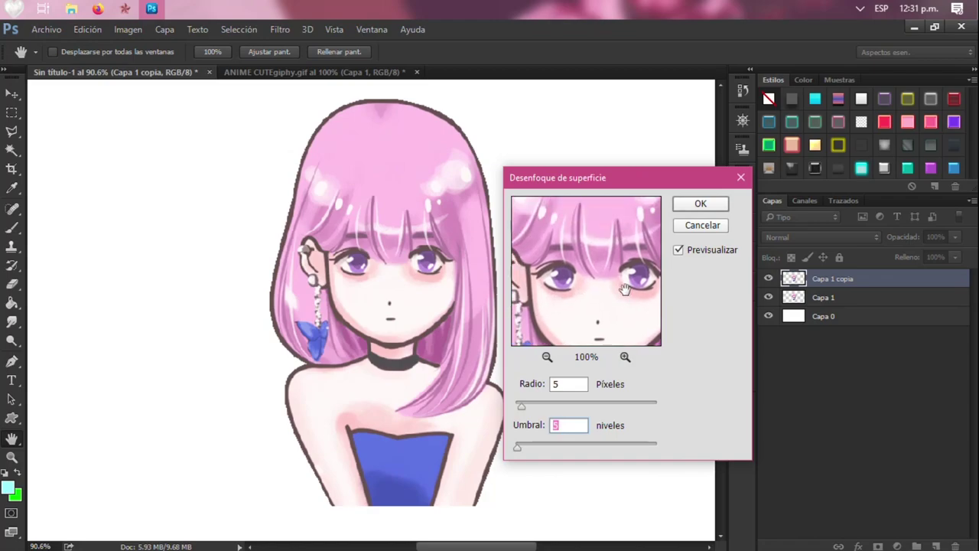
pyautogui.click(704, 205)
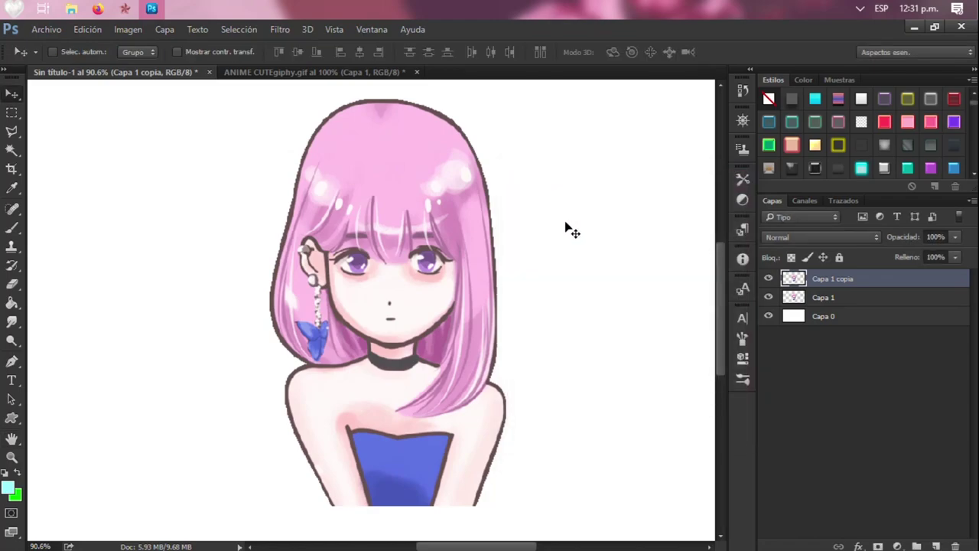
# Merge the blurred copy with Capa 1 and toggle the merged layer's visibility to check it.
pyautogui.keyDown('shift'); pyautogui.click(816, 298); pyautogui.keyUp('shift')
pyautogui.hotkey('ctrl', 'e')
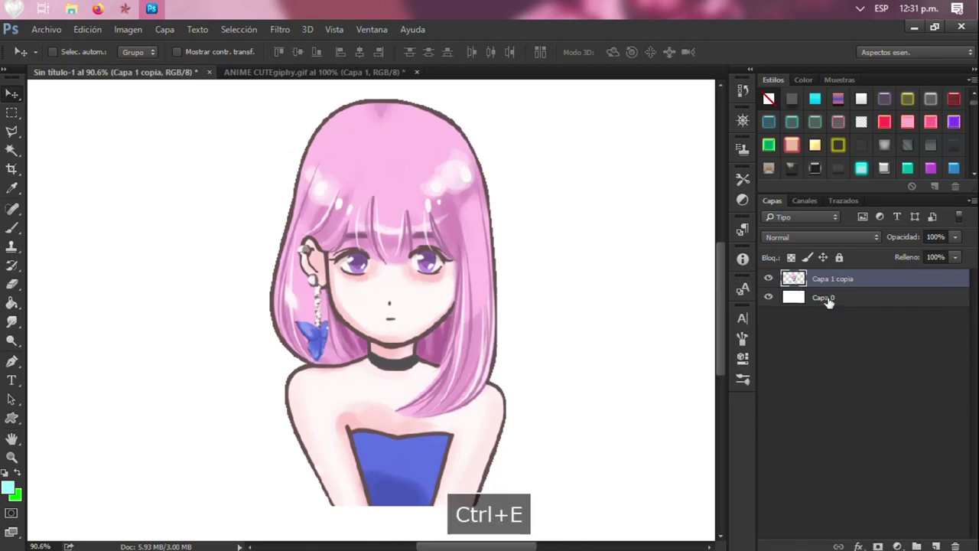
pyautogui.click(768, 279)
pyautogui.click(768, 279)
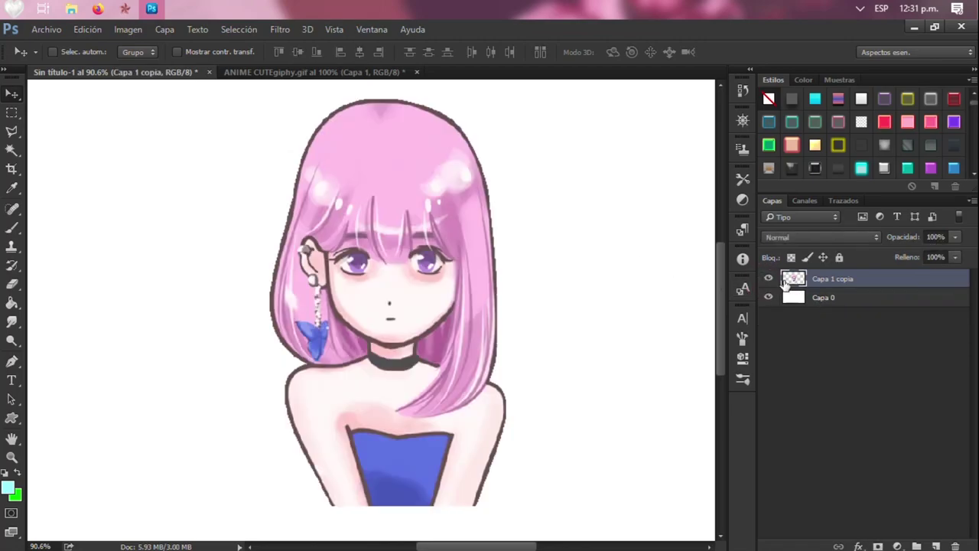
# Select the white background layer Capa 0 and choose the outlined triangle for the Custom Shape tool.
pyautogui.click(817, 297)
pyautogui.scroll(-5, 522, 264)
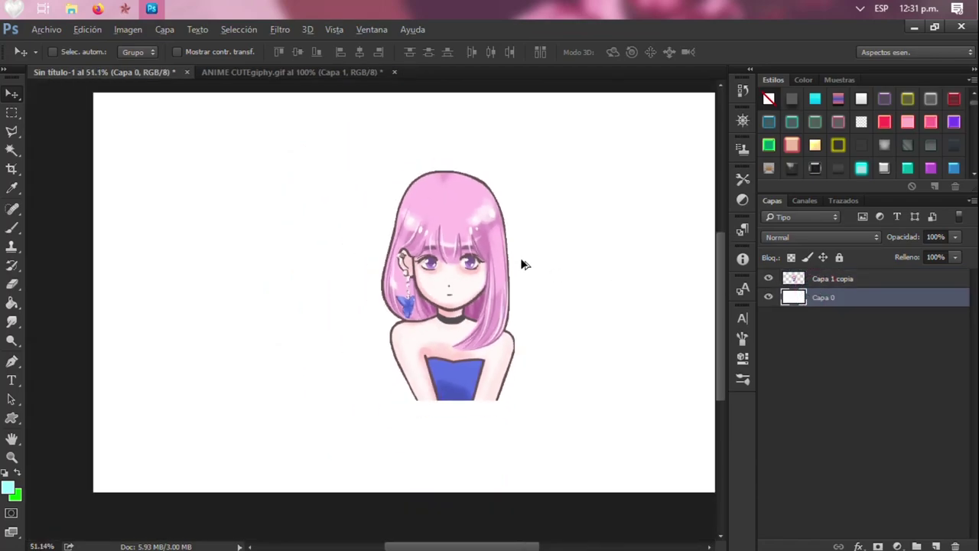
pyautogui.scroll(1, 503, 261)
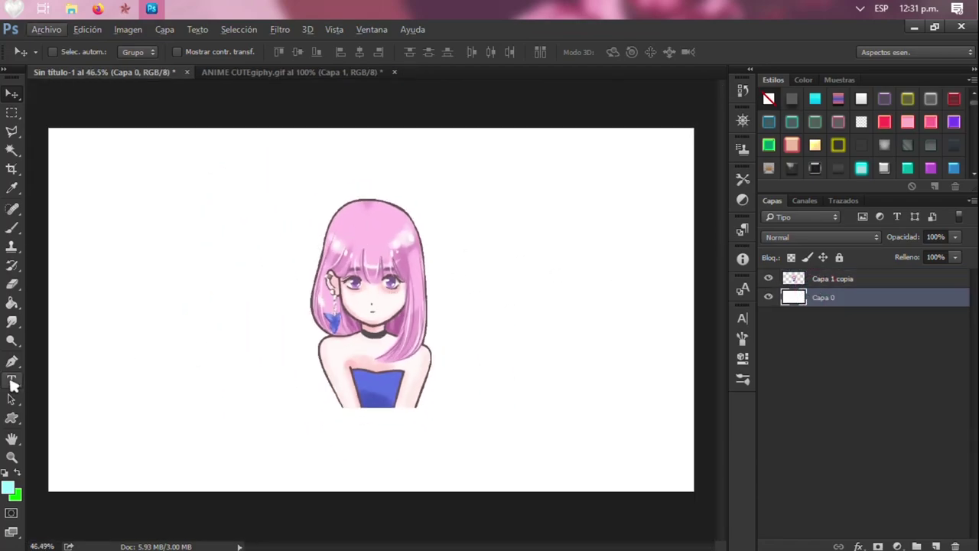
pyautogui.click(14, 418)
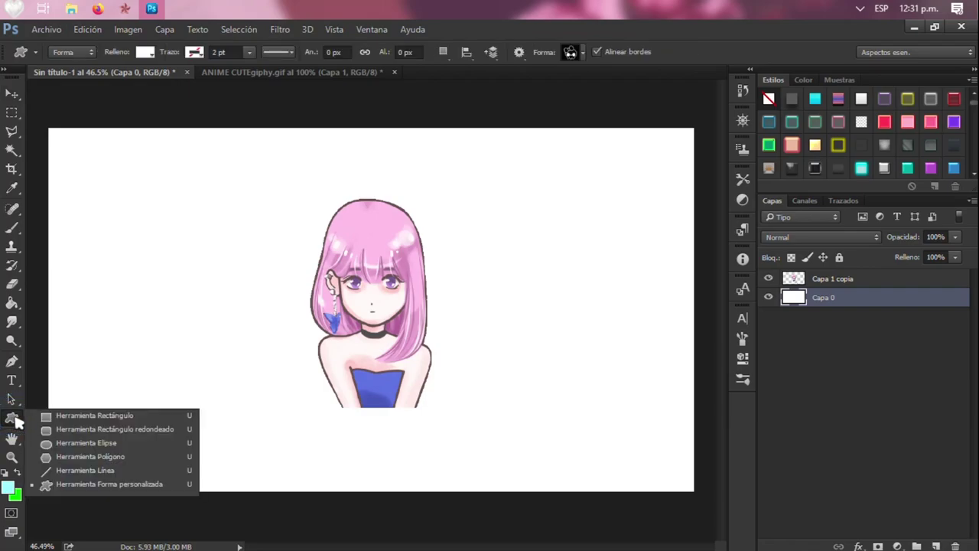
pyautogui.click(79, 484)
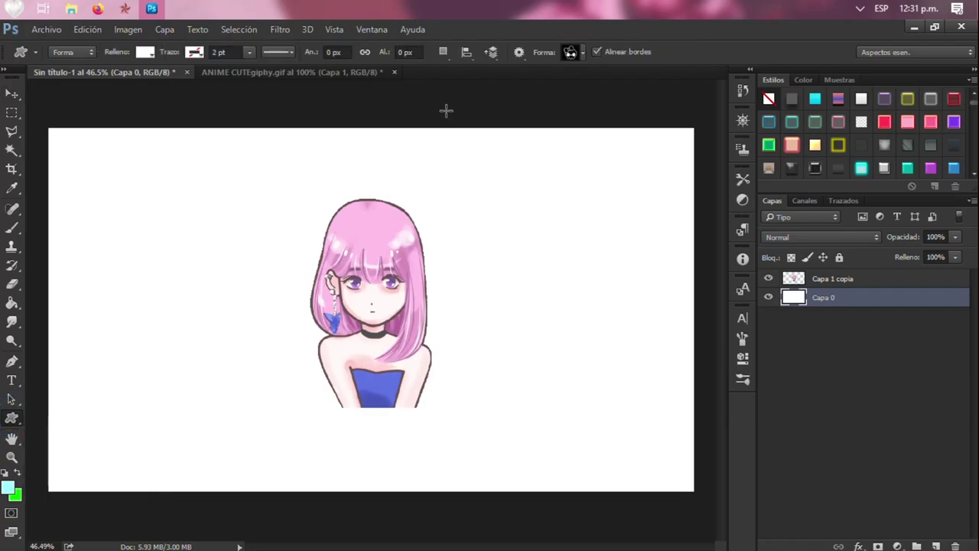
pyautogui.click(570, 54)
pyautogui.scroll(-5, 604, 161)
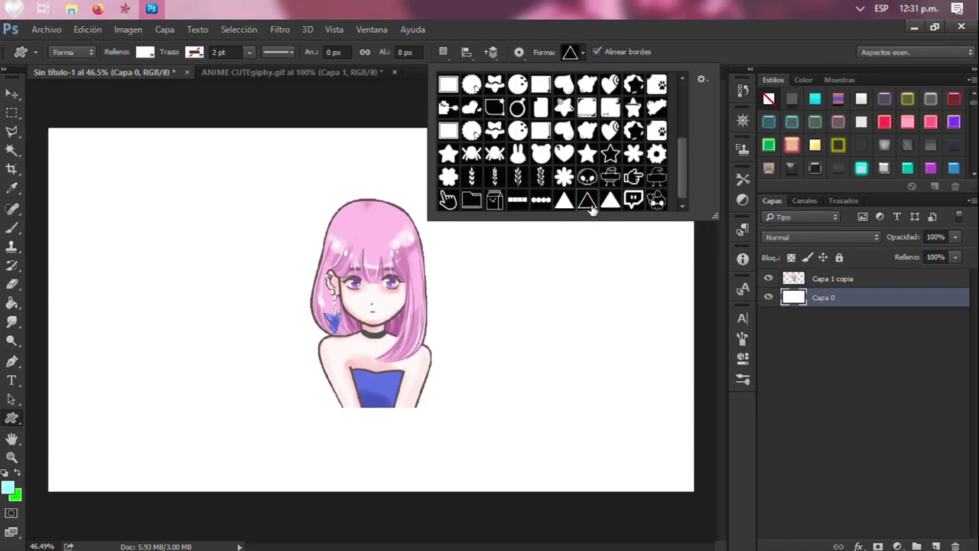
# Draw an outlined white triangle about 681 px wide and 591 px high on a shape layer and centre it behind the girl.
pyautogui.click(579, 51)
pyautogui.moveTo(303, 199); pyautogui.dragTo(529, 454)
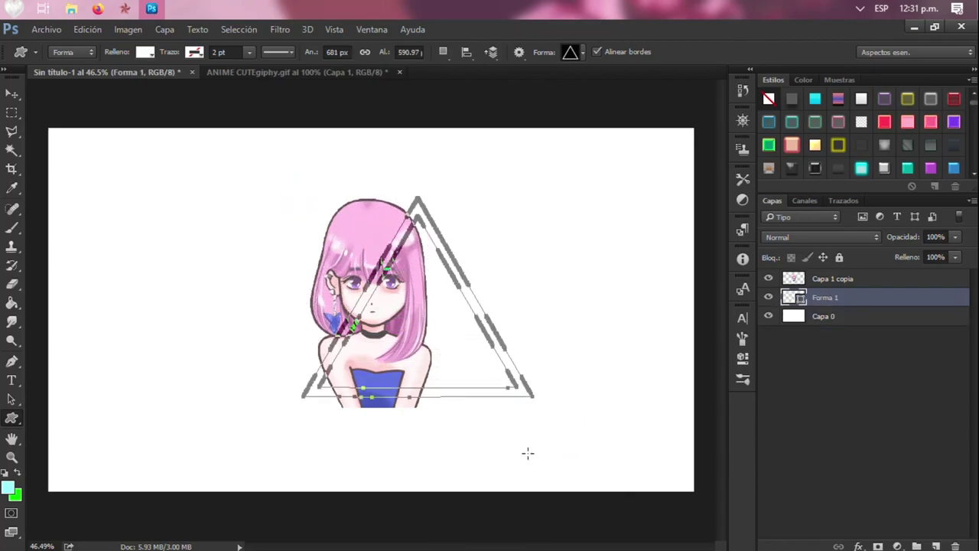
pyautogui.click(11, 93)
pyautogui.moveTo(436, 284); pyautogui.dragTo(390, 327)
# Hide Capa 0 and shift the triangle so its base lines up with the girl's lower edge.
pyautogui.click(769, 316)
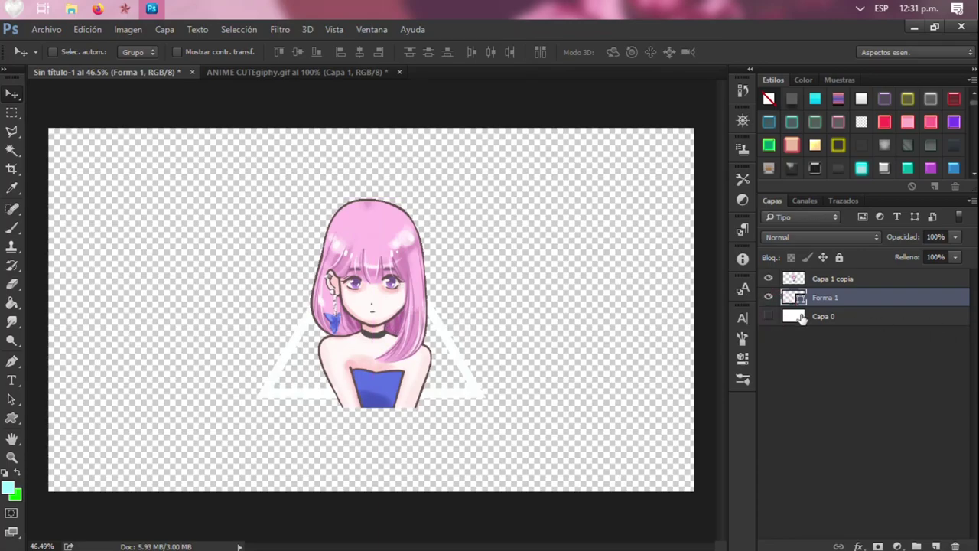
pyautogui.hotkey('ctrl', 't')
pyautogui.moveTo(429, 378)
pyautogui.mouseDown()
pyautogui.moveTo(450, 389)
pyautogui.moveTo(438, 390)
pyautogui.mouseUp()
pyautogui.press('Return')
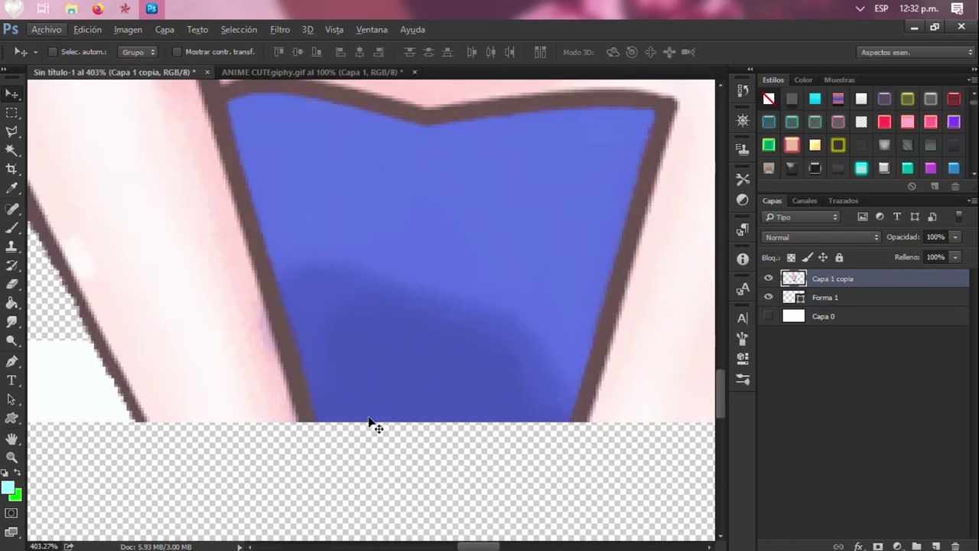
# On Capa 1 copia, erase the strip overlapping the triangle's base using Forma 1's outline as the selection, and deselect.
pyautogui.scroll(-1, 352, 409)
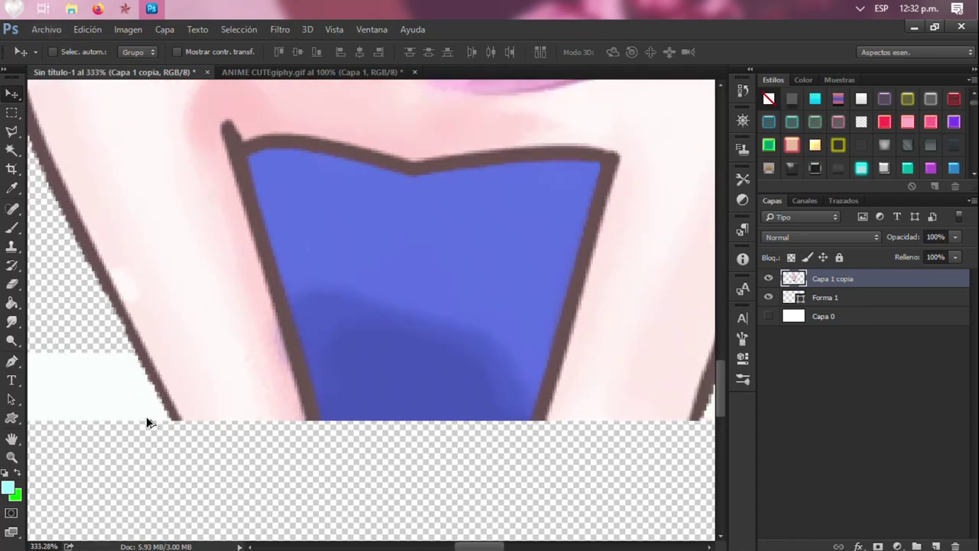
pyautogui.scroll(-5, 143, 416)
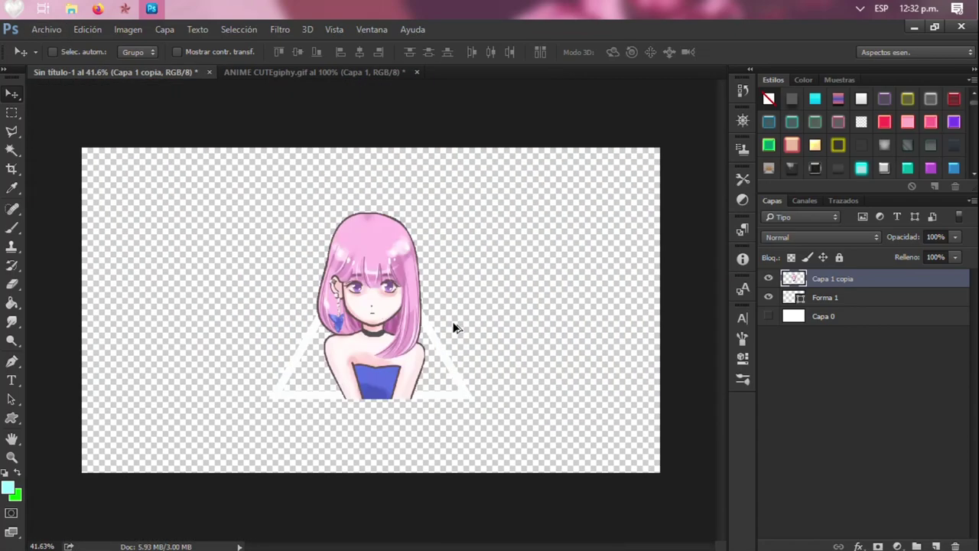
pyautogui.scroll(4, 453, 328)
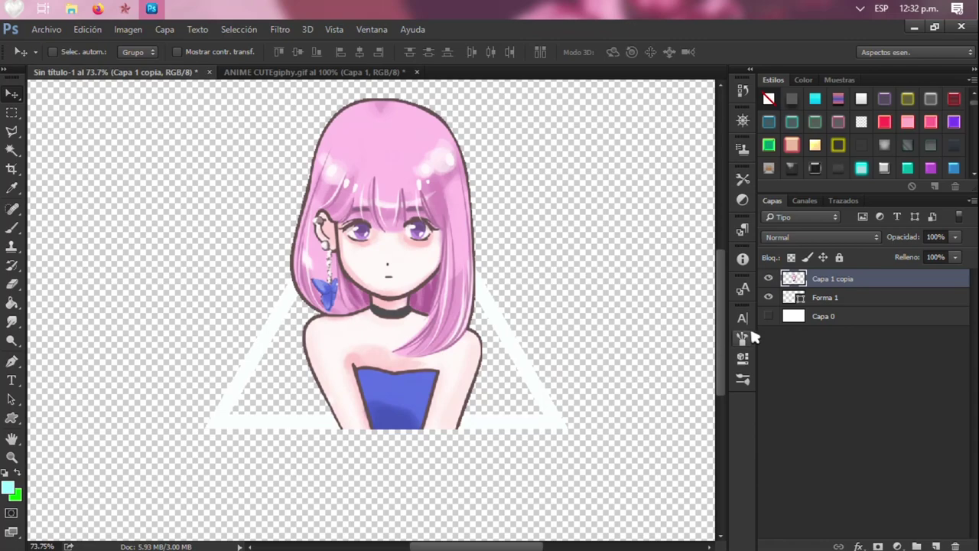
pyautogui.keyDown('ctrl'); pyautogui.click(794, 299); pyautogui.keyUp('ctrl')
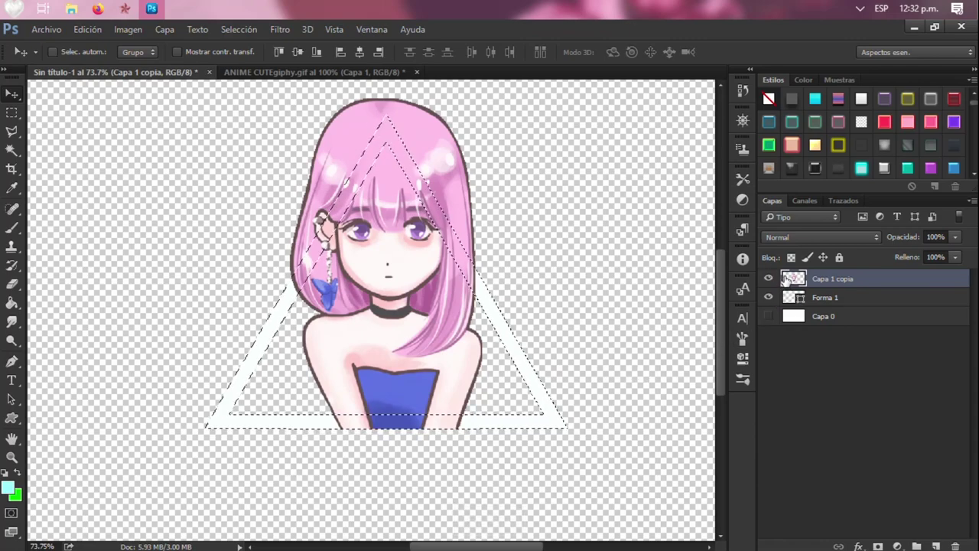
pyautogui.press('e')
pyautogui.press('capslock')
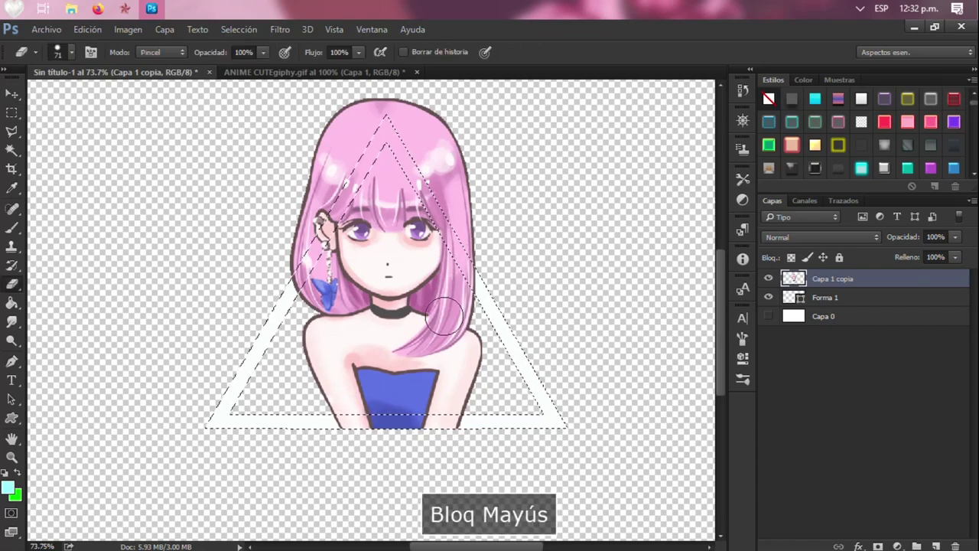
pyautogui.moveTo(408, 441)
pyautogui.mouseDown()
pyautogui.moveTo(350, 413)
pyautogui.moveTo(282, 439)
pyautogui.mouseUp()
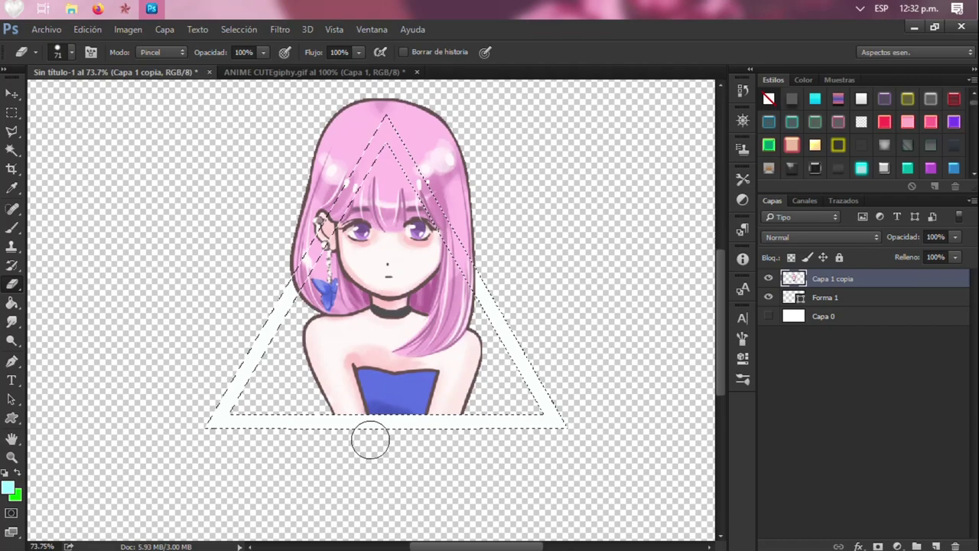
pyautogui.hotkey('ctrl', 'd')
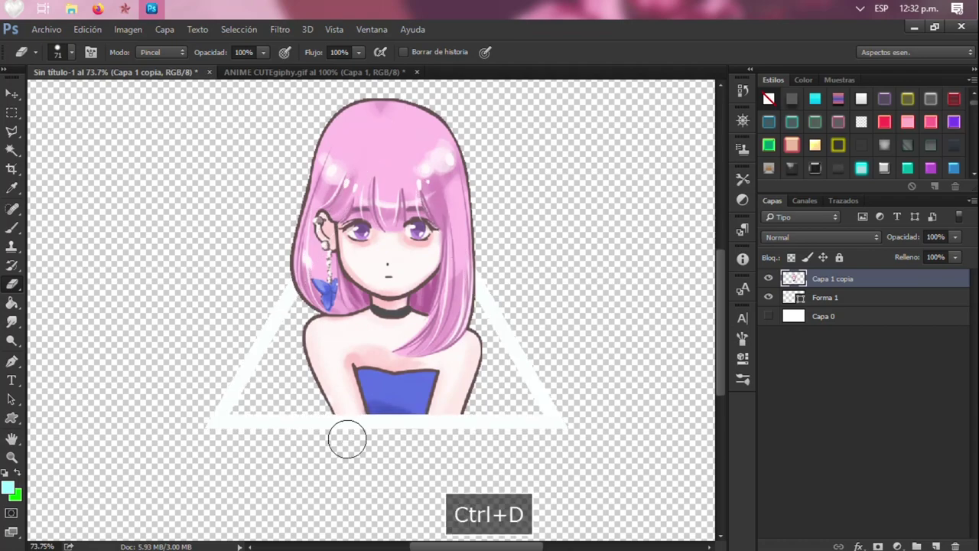
# Move Capa 1 copia and Forma 1 together slightly higher on the canvas.
pyautogui.press('v')
pyautogui.scroll(-4, 371, 380)
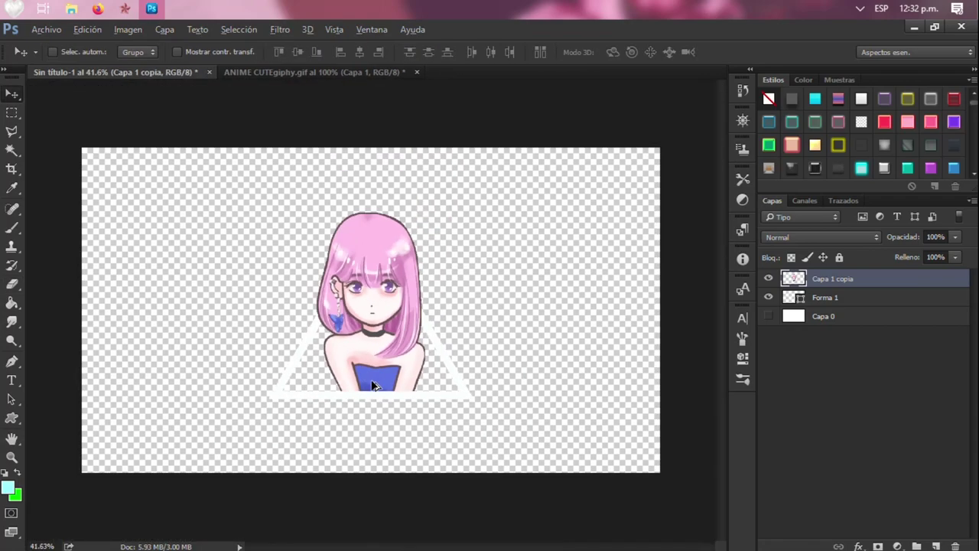
pyautogui.keyDown('ctrl'); pyautogui.click(869, 306); pyautogui.keyUp('ctrl')
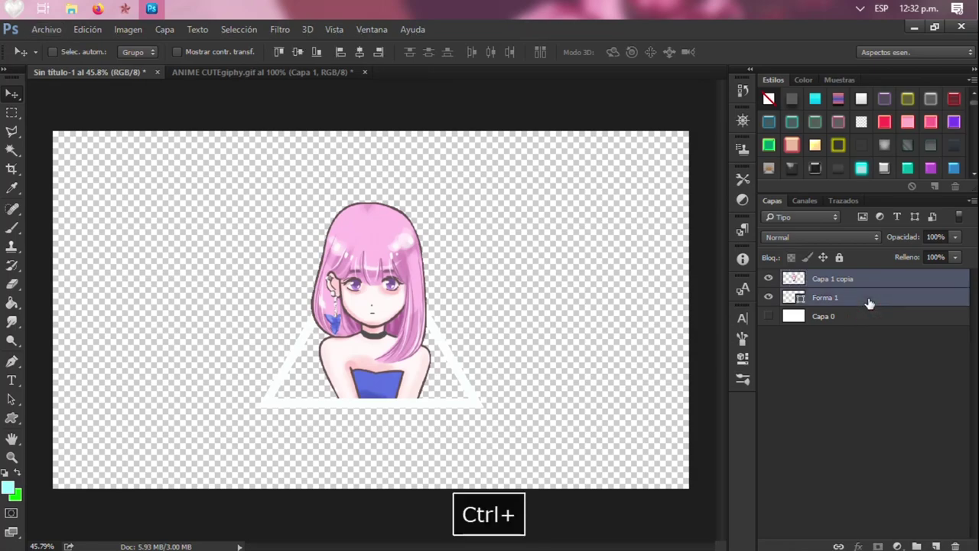
pyautogui.hotkey('ctrl', 't')
pyautogui.moveTo(436, 353); pyautogui.dragTo(434, 349)
pyautogui.press('Return')
# Show Capa 0 and give it a Pattern Overlay with the pink flower motif.
pyautogui.click(856, 317)
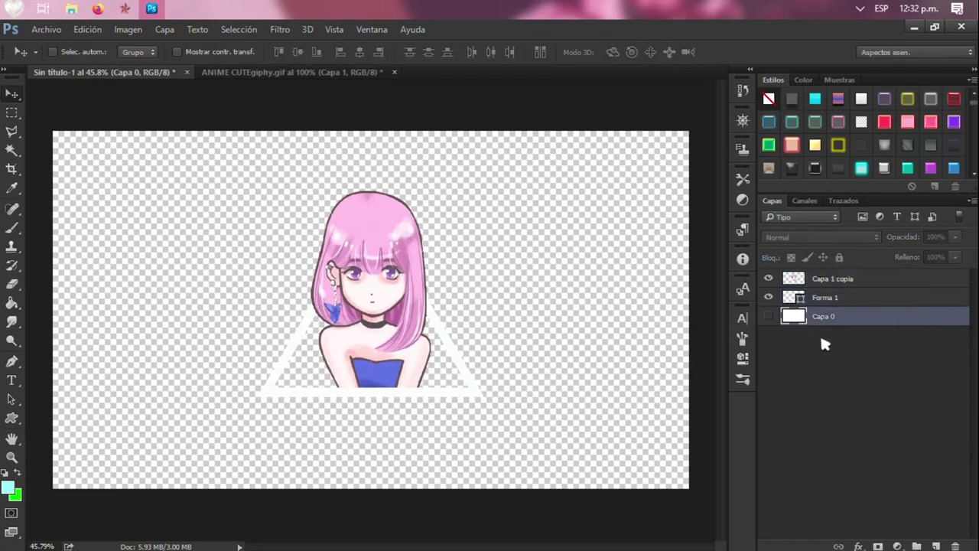
pyautogui.click(771, 316)
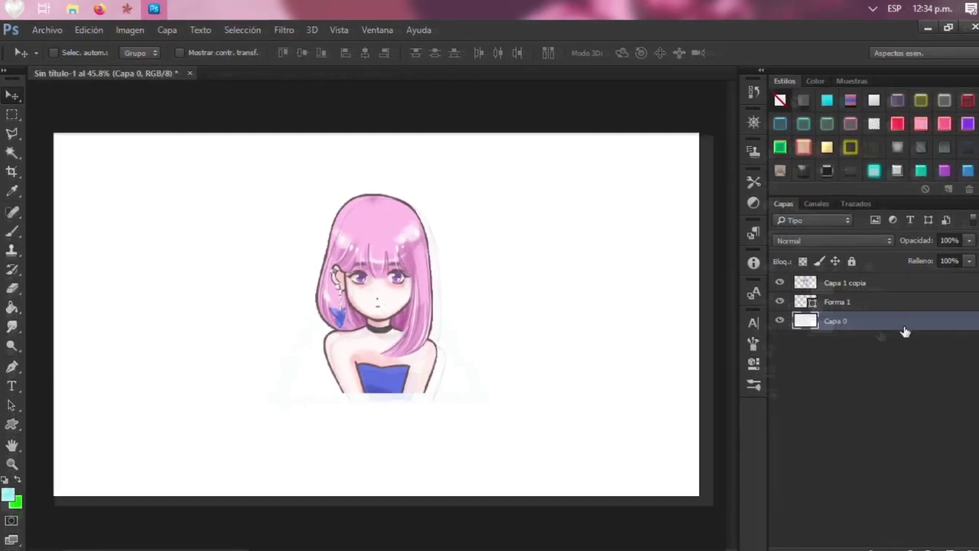
pyautogui.doubleClick(892, 323)
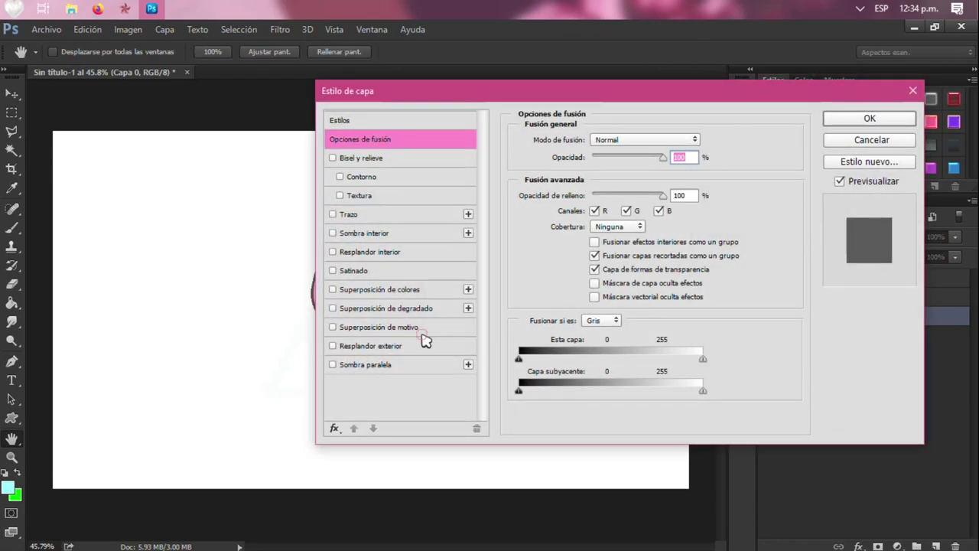
pyautogui.click(398, 327)
pyautogui.click(626, 193)
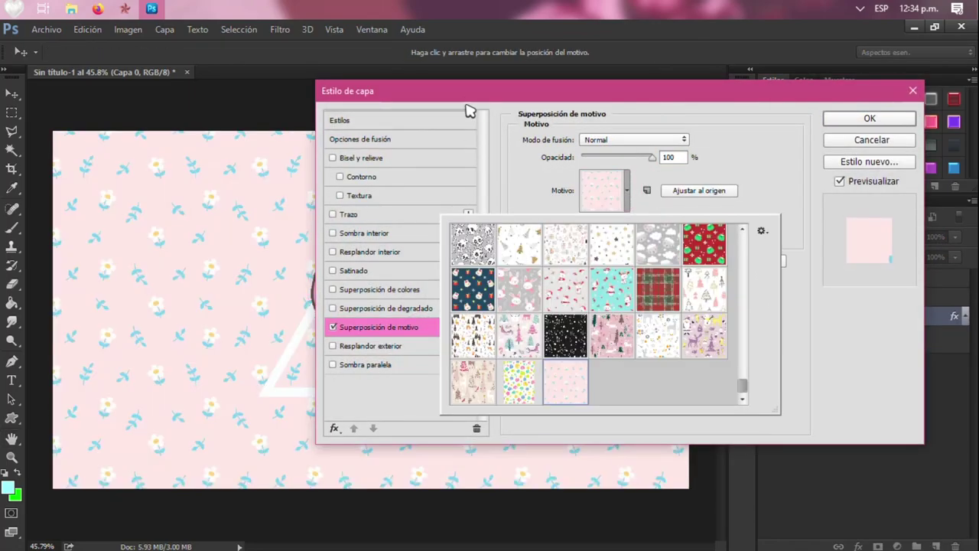
pyautogui.moveTo(465, 102); pyautogui.dragTo(637, 100)
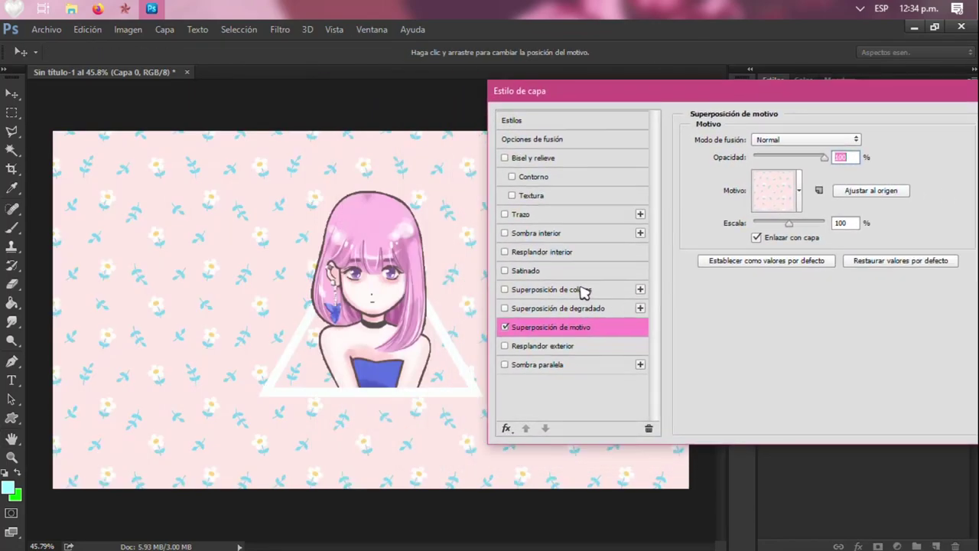
# Add a Color Overlay to Capa 0 using the dress blue 5e6ad9 sampled from the girl.
pyautogui.click(583, 290)
pyautogui.click(879, 140)
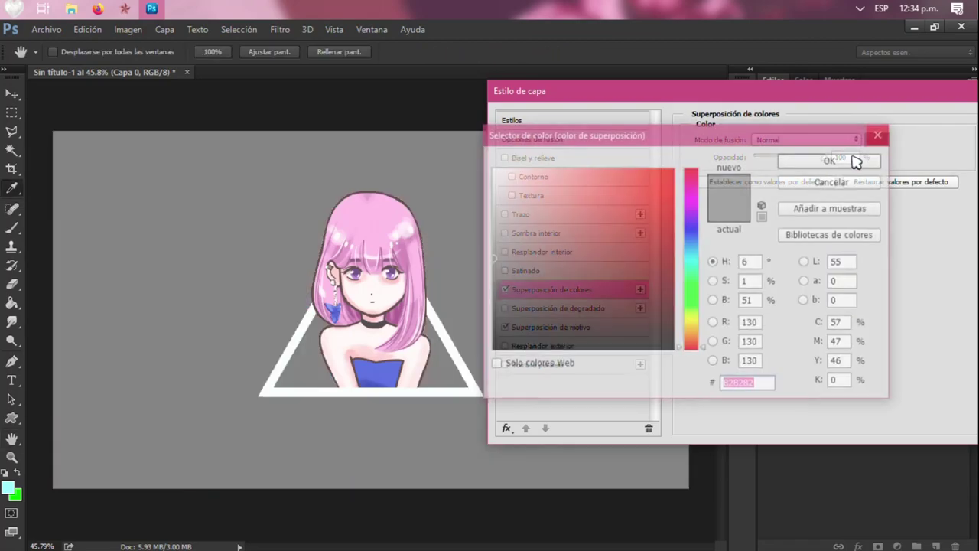
pyautogui.click(381, 377)
pyautogui.click(832, 159)
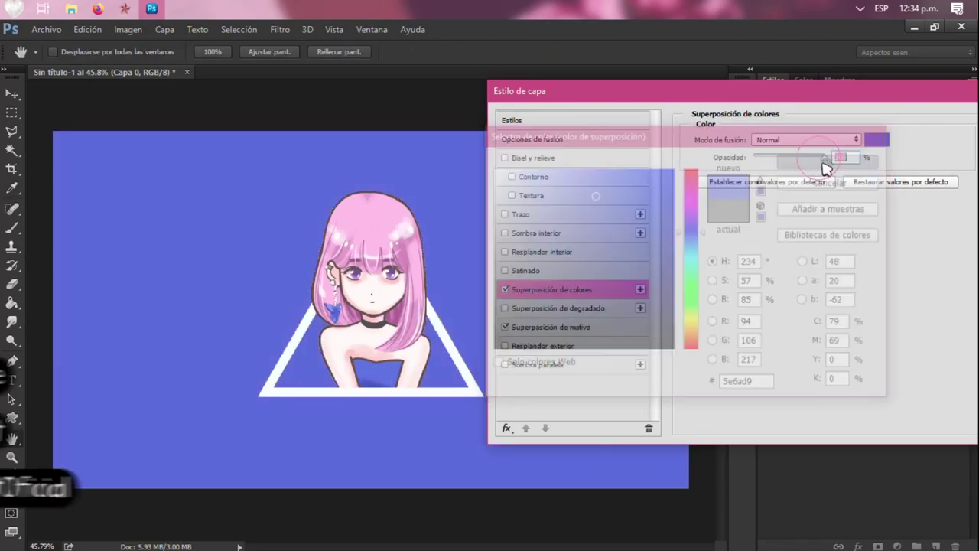
# Try out blend modes for the Color Overlay and set it to Tono.
pyautogui.click(796, 140)
pyautogui.click(801, 157)
pyautogui.scroll(-9, 798, 145)
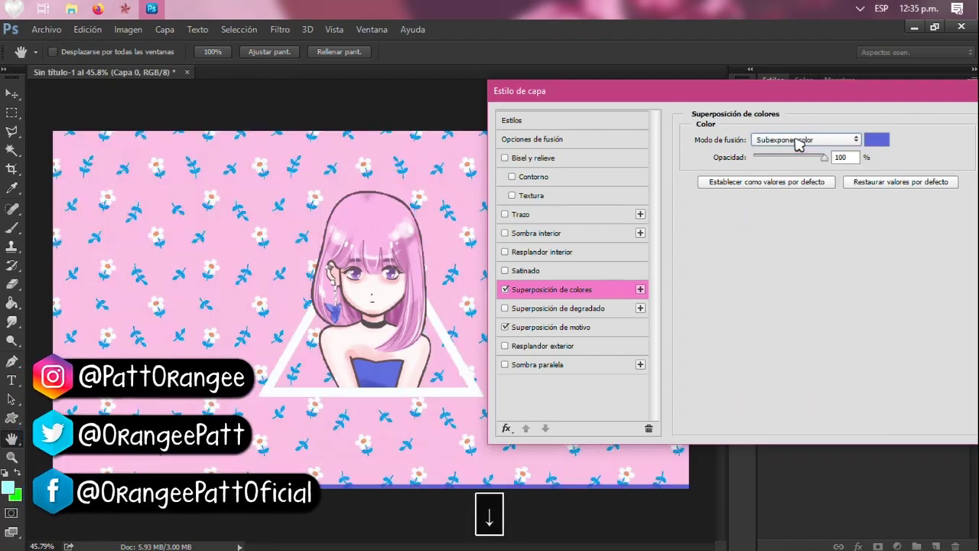
pyautogui.scroll(-10, 799, 145)
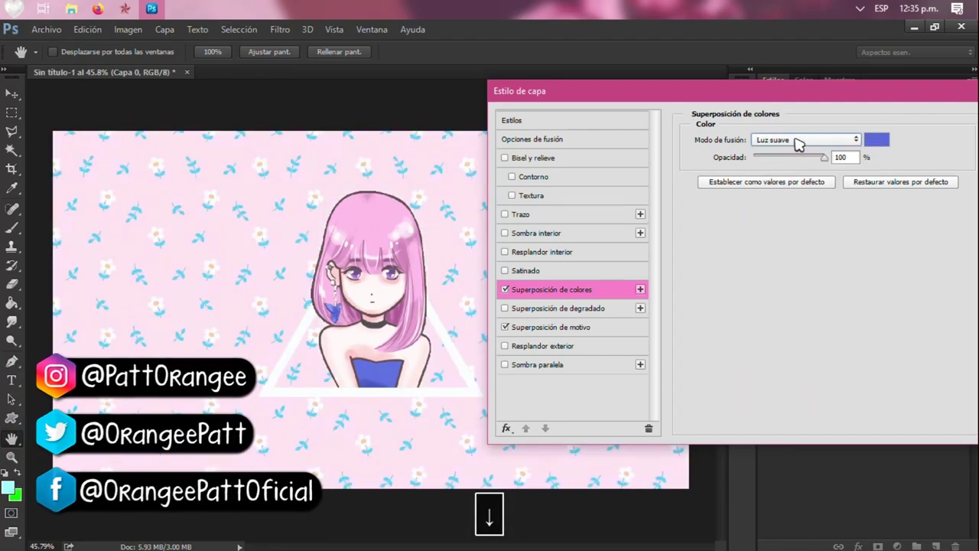
pyautogui.scroll(-5, 799, 145)
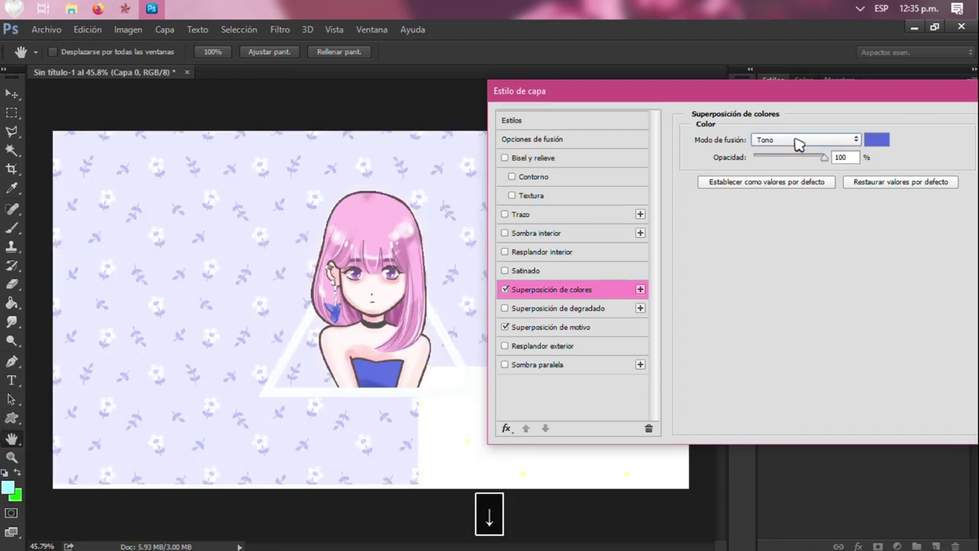
# Try the hair pink as the overlay colour and replace it with the blue of the butterfly earring.
pyautogui.click(842, 161)
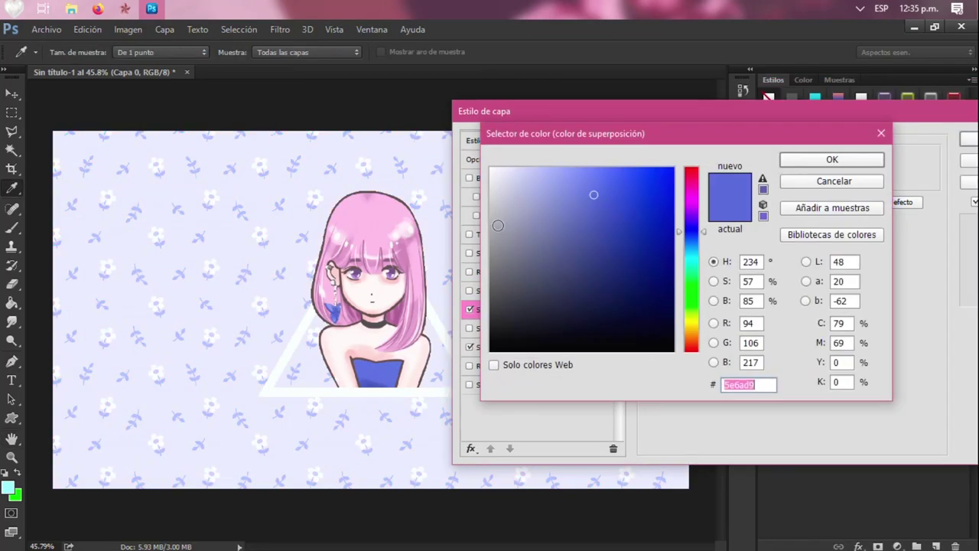
pyautogui.click(407, 246)
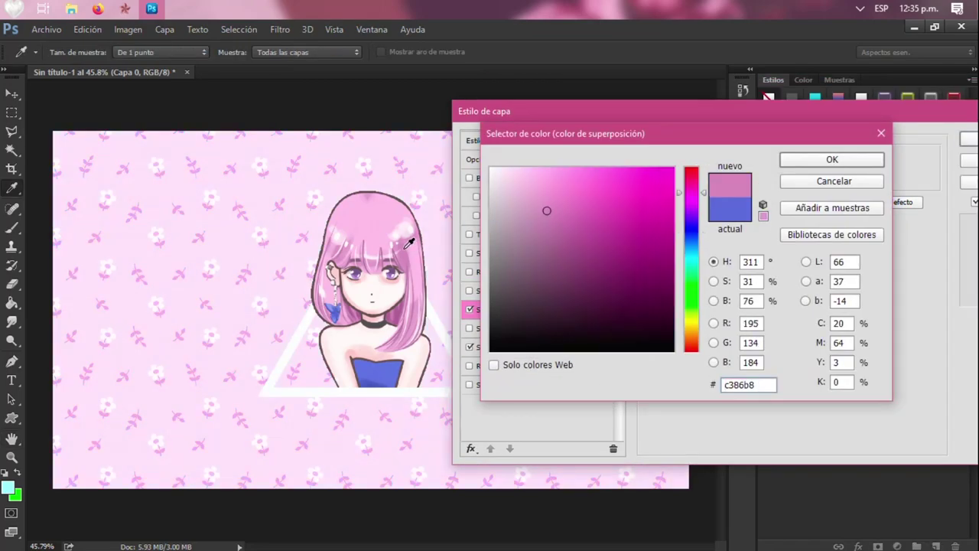
pyautogui.click(336, 307)
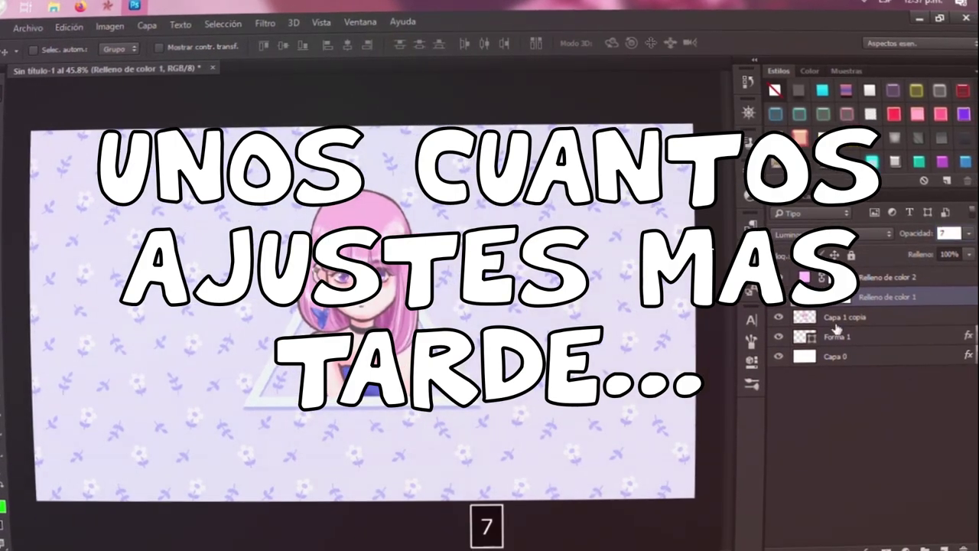
# Apply Gaussian Blur to Capa 0 and erase its blurred pattern inside the triangle.
pyautogui.click(913, 376)
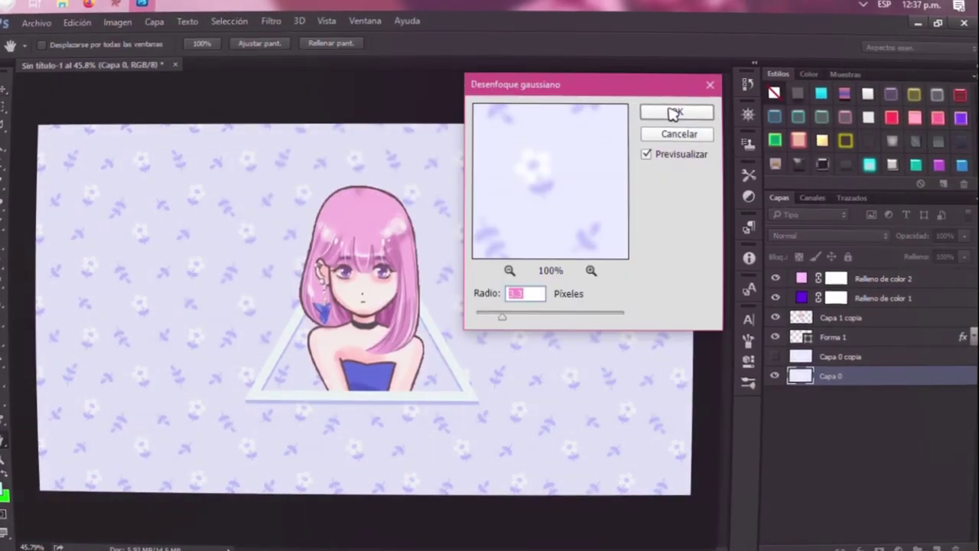
pyautogui.press('e')
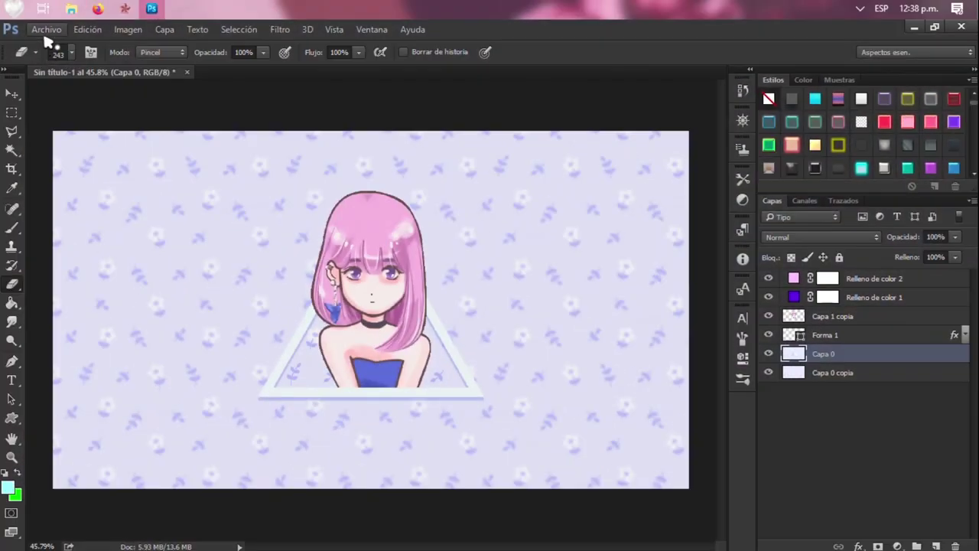
# Set up the Save for Web export as a JPEG with maximum quality 100 and check the preview around the girl.
pyautogui.click(39, 26)
pyautogui.moveTo(176, 237)
pyautogui.click(340, 288)
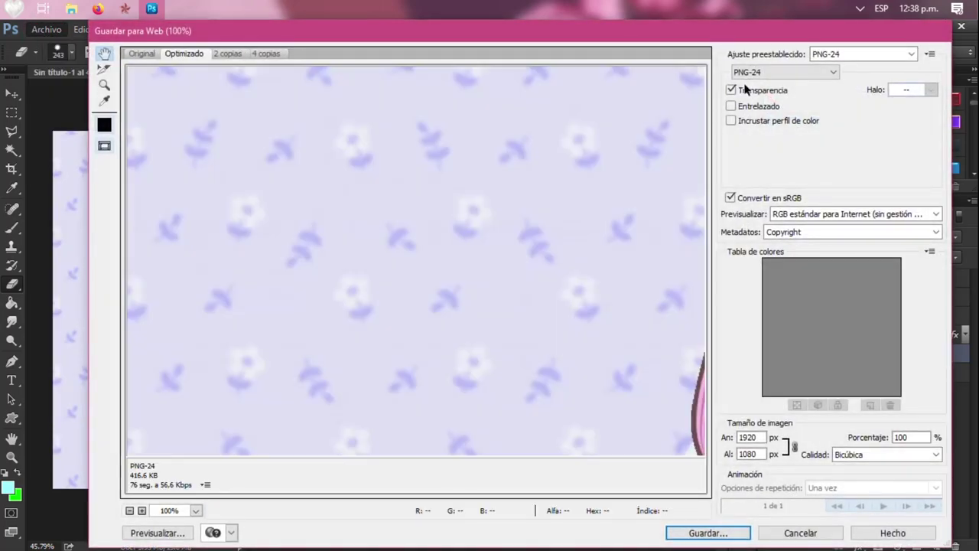
pyautogui.click(748, 73)
pyautogui.click(753, 96)
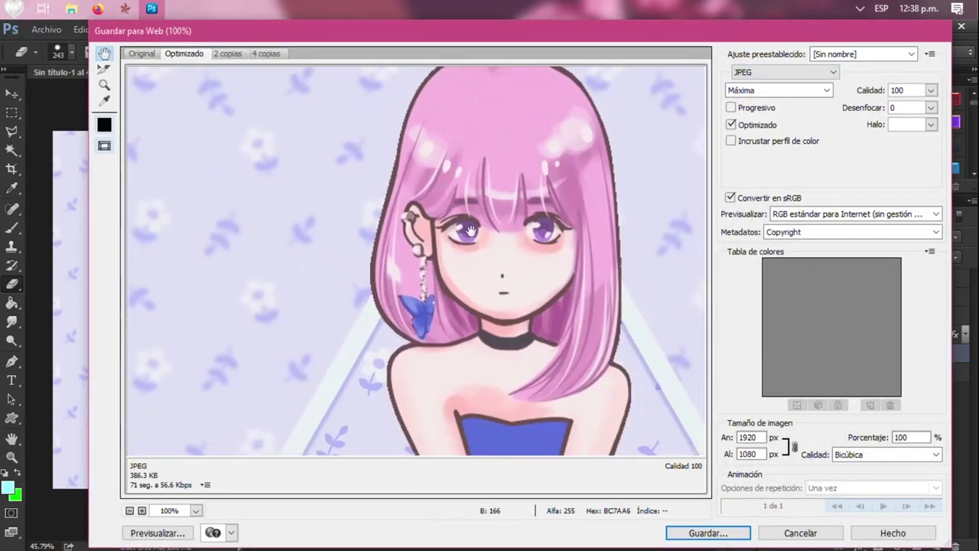
pyautogui.moveTo(449, 218); pyautogui.dragTo(346, 107)
# Save the exported JPEG to the Escritorio folder as WALLPAPER-CUTE.
pyautogui.click(705, 532)
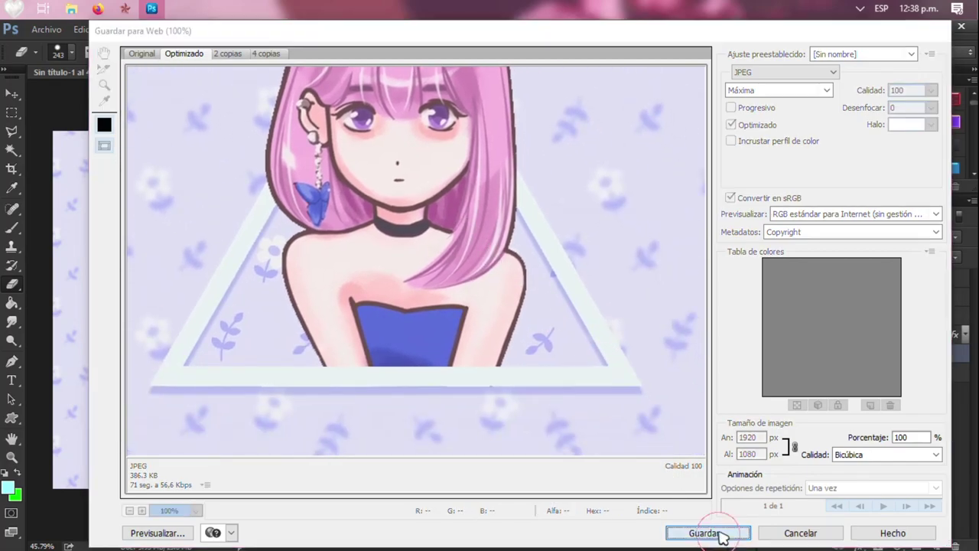
pyautogui.click(150, 151)
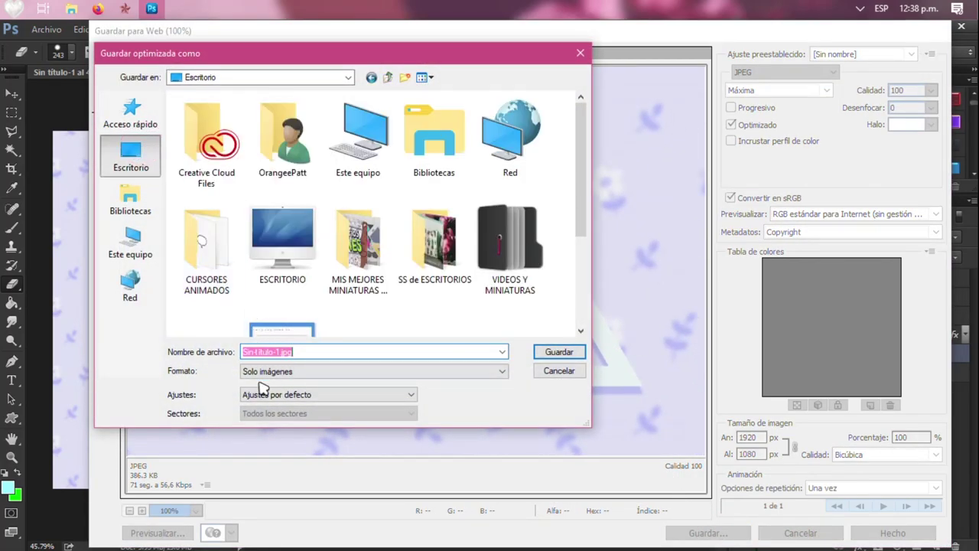
pyautogui.write('WALLPAPERS')
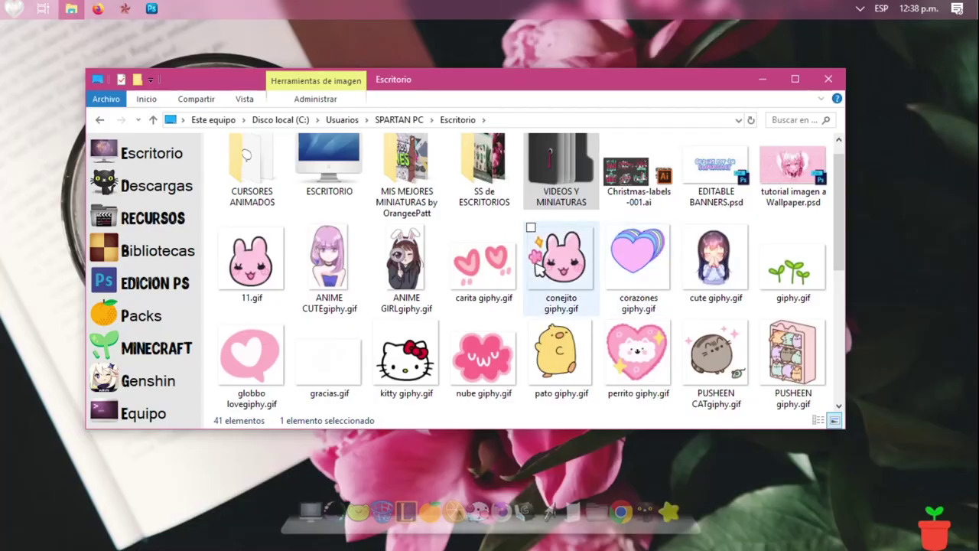
# Switch to File Explorer, find WALLPAPER-CUTE in the Escritorio folder and open it in the image viewer.
pyautogui.scroll(-3, 535, 305)
pyautogui.scroll(3, 455, 306)
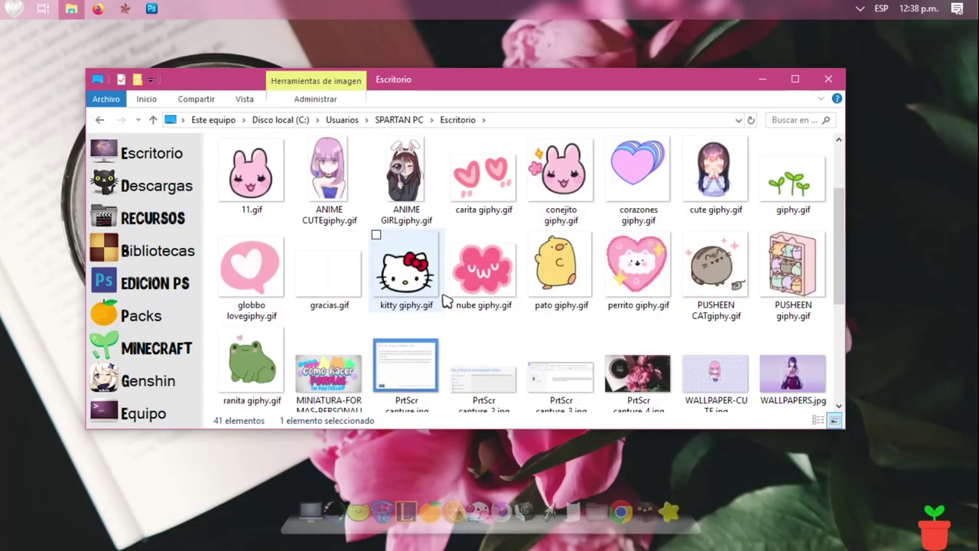
pyautogui.scroll(-2, 446, 303)
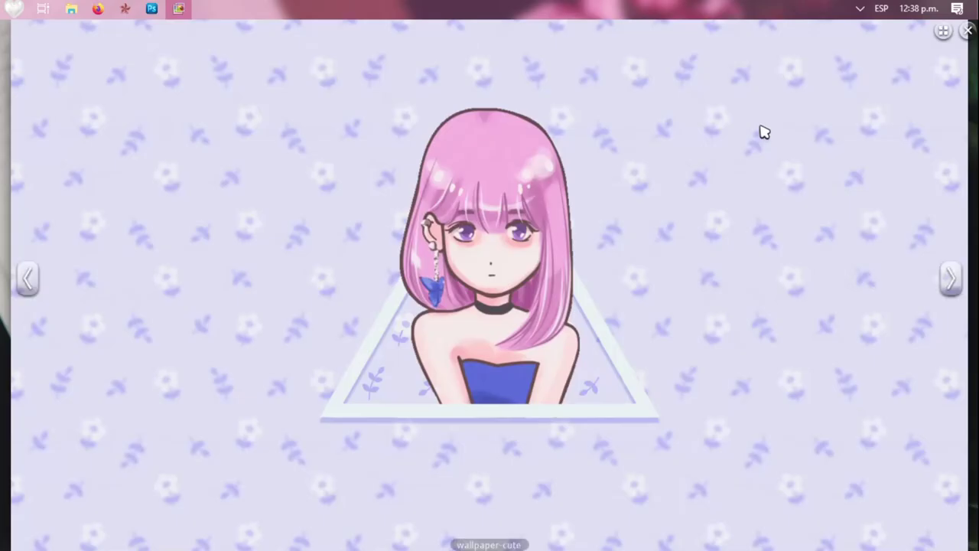